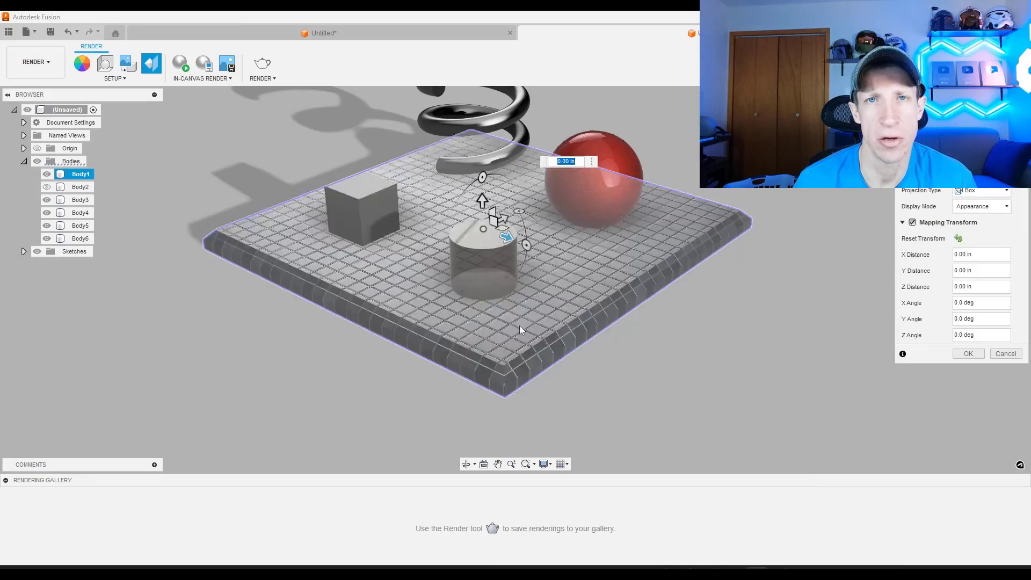
Shift the planar texture mapping on the gridded base plate by about -0.10 in along Y
{"action": "left_click", "coordinate": [420, 301]}
{"action": "left_click_drag", "start_coordinate": [503, 215], "coordinate": [456, 226]}
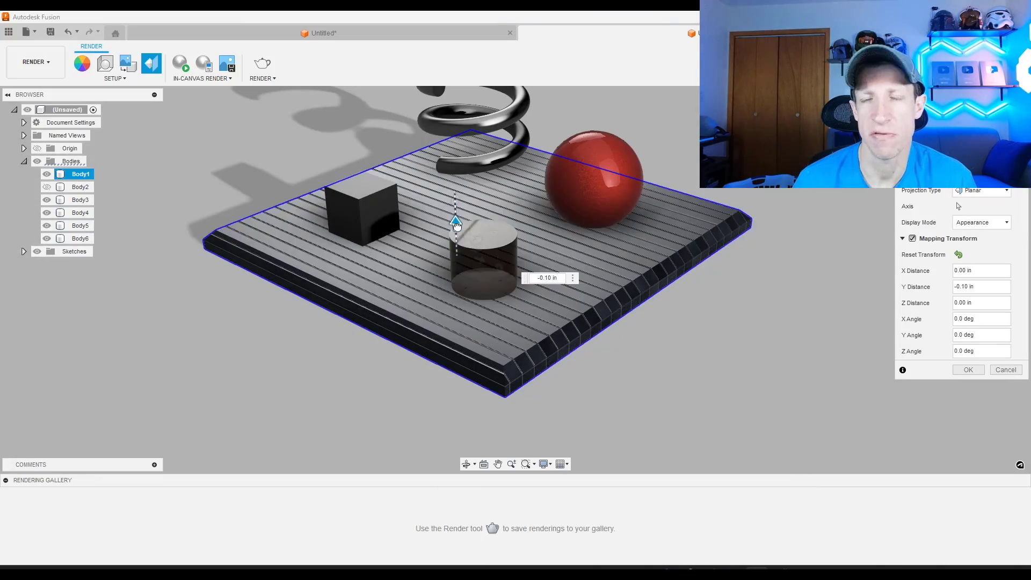
{"action": "left_click", "coordinate": [589, 235]}
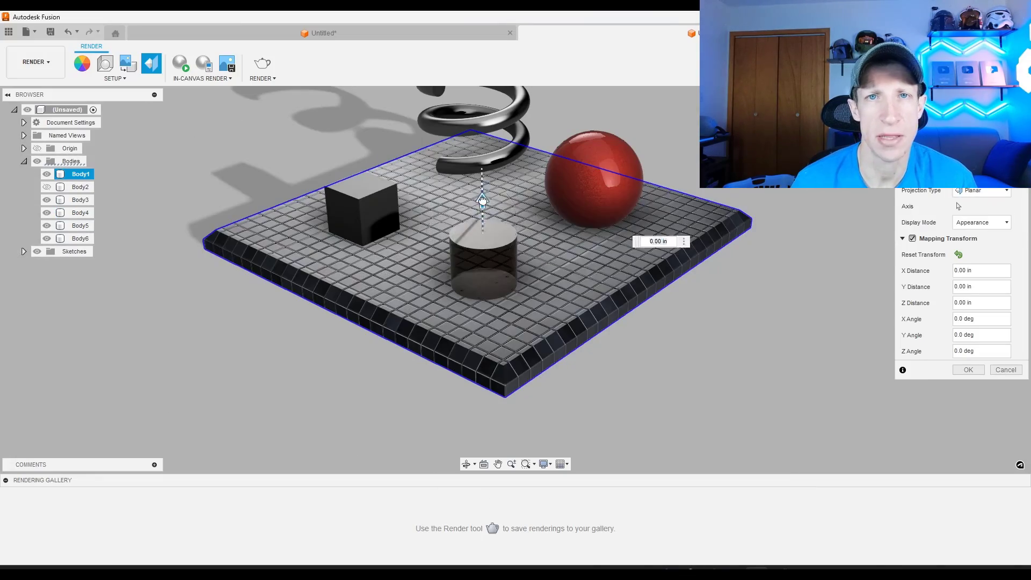
{"action": "left_click_drag", "start_coordinate": [461, 224], "coordinate": [452, 221]}
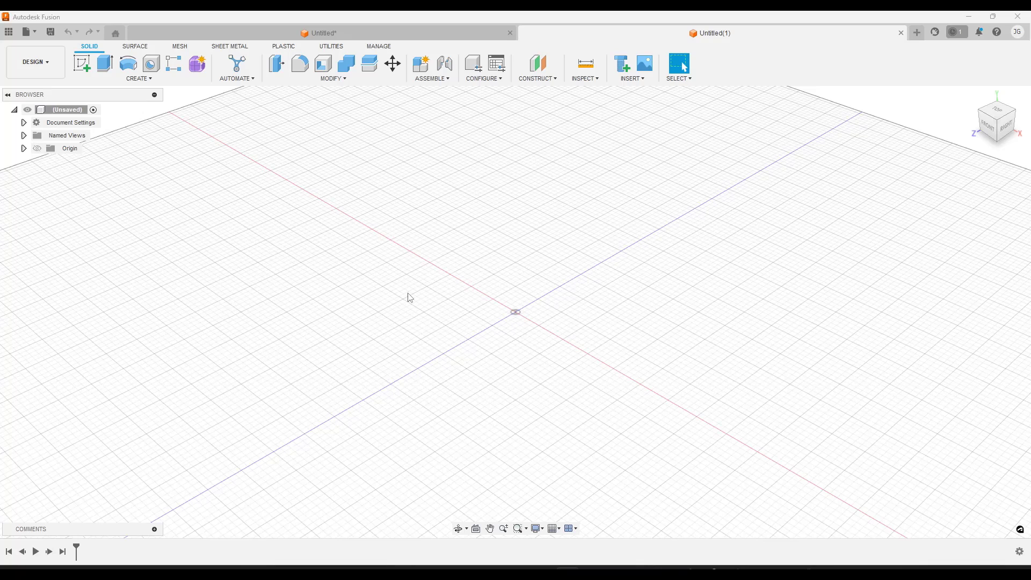
Sketch a 4 in by 4 in two-point rectangle around the origin on the horizontal plane and finish the sketch
{"action": "left_click", "coordinate": [84, 66]}
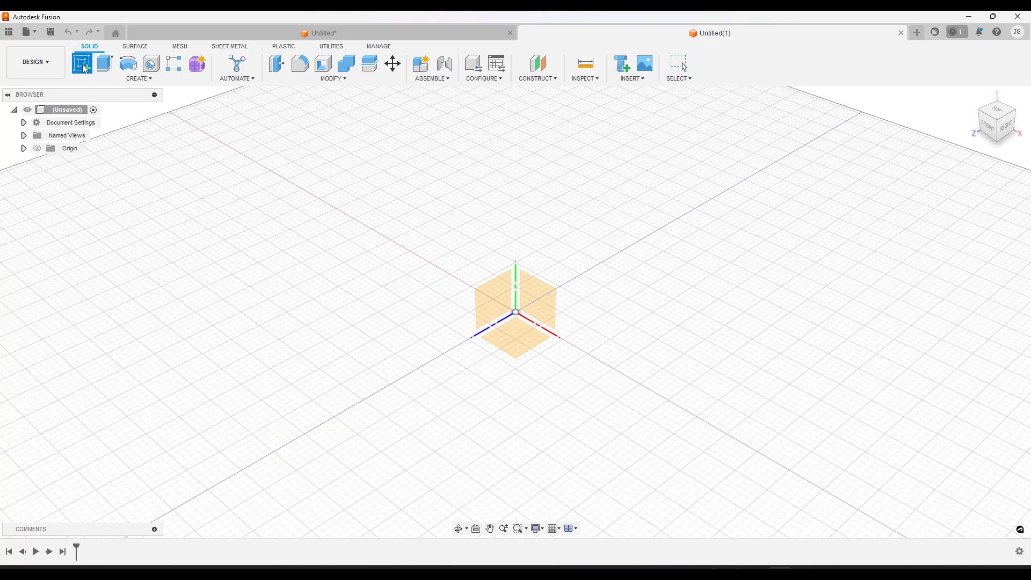
{"action": "left_click", "coordinate": [505, 346]}
{"action": "key", "text": "r"}
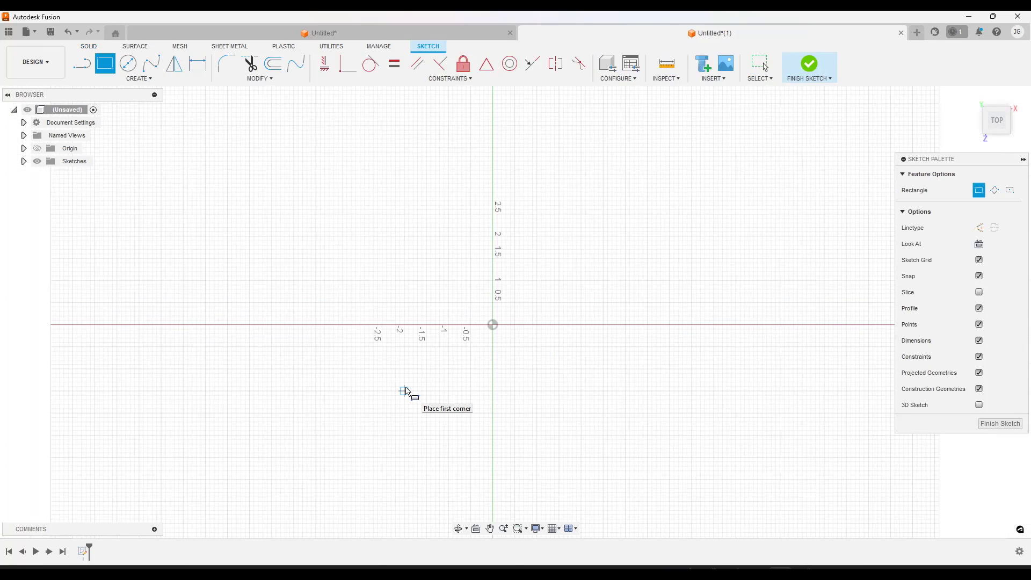
{"action": "left_click", "coordinate": [404, 435]}
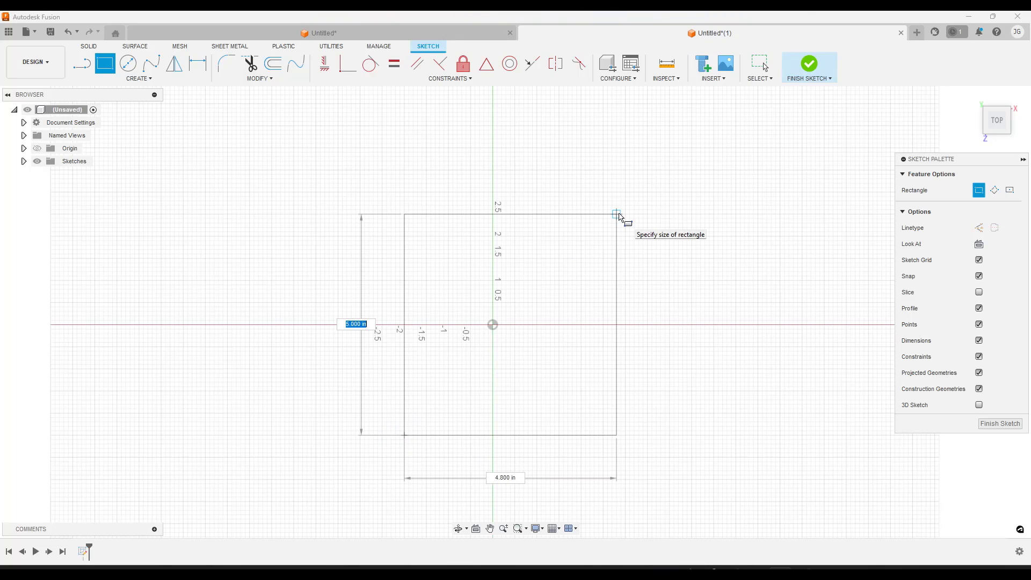
{"action": "type", "text": "4"}
{"action": "key", "text": "Tab"}
{"action": "type", "text": "4"}
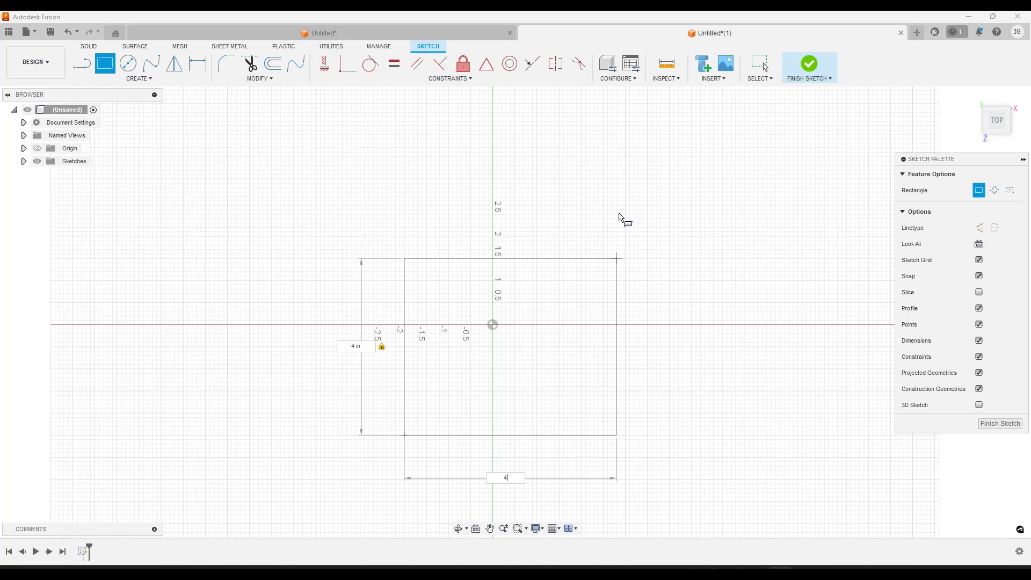
{"action": "key", "text": "Return"}
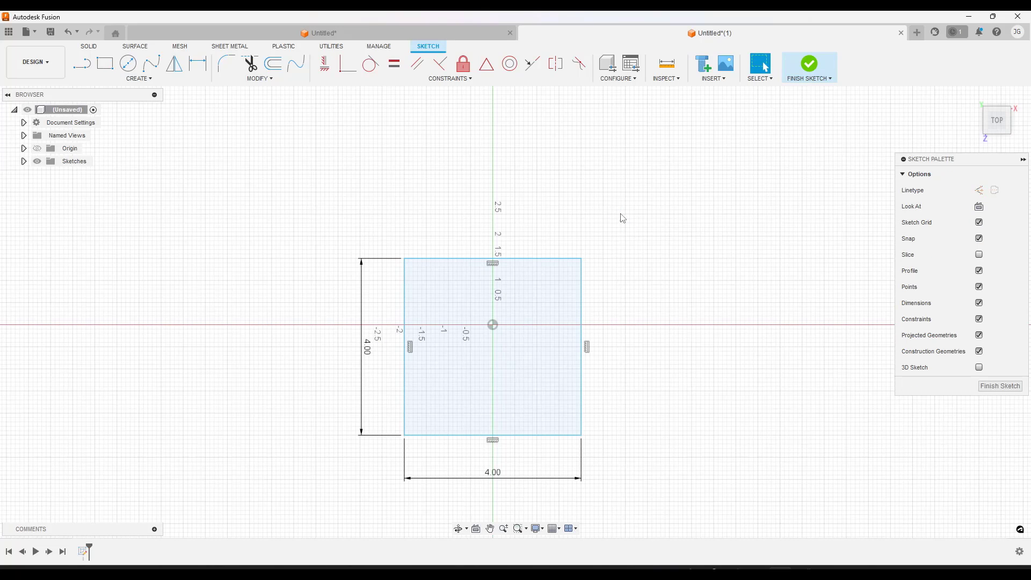
{"action": "left_click", "coordinate": [1000, 386]}
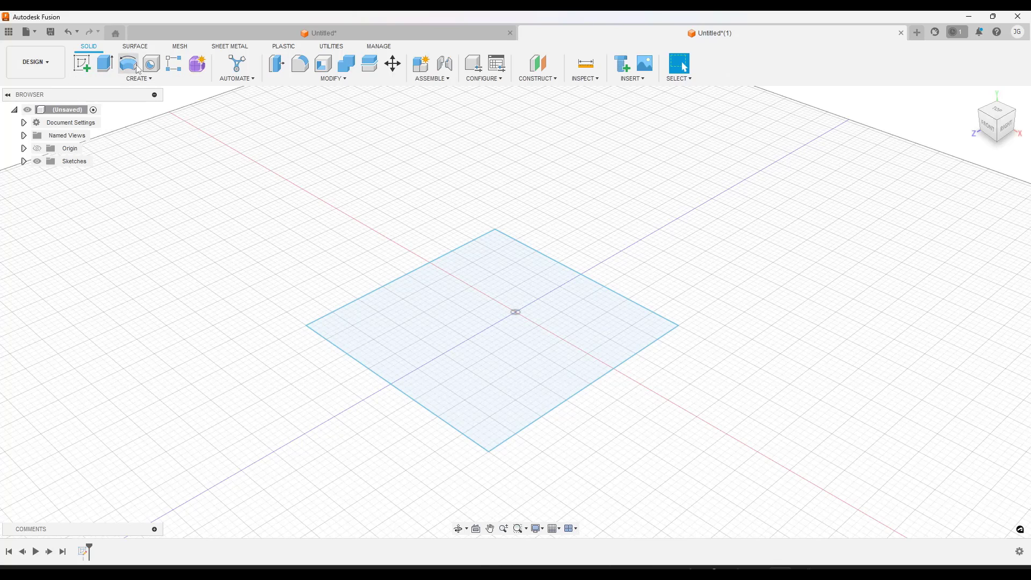
Extrude the square profile upward 0.20 in as a new body
{"action": "key", "text": "e"}
{"action": "left_click_drag", "start_coordinate": [491, 316], "coordinate": [490, 304]}
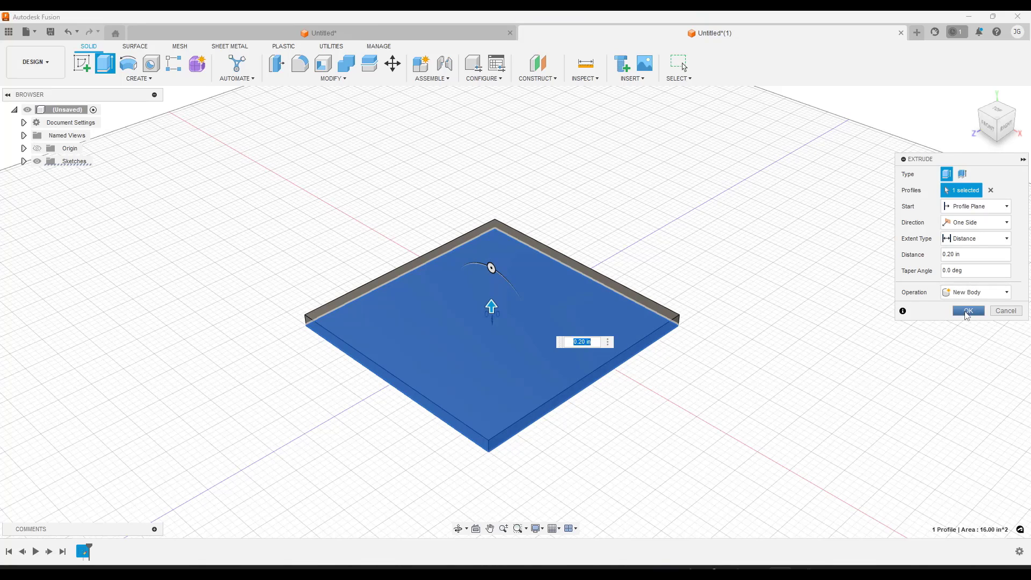
{"action": "left_click", "coordinate": [968, 310]}
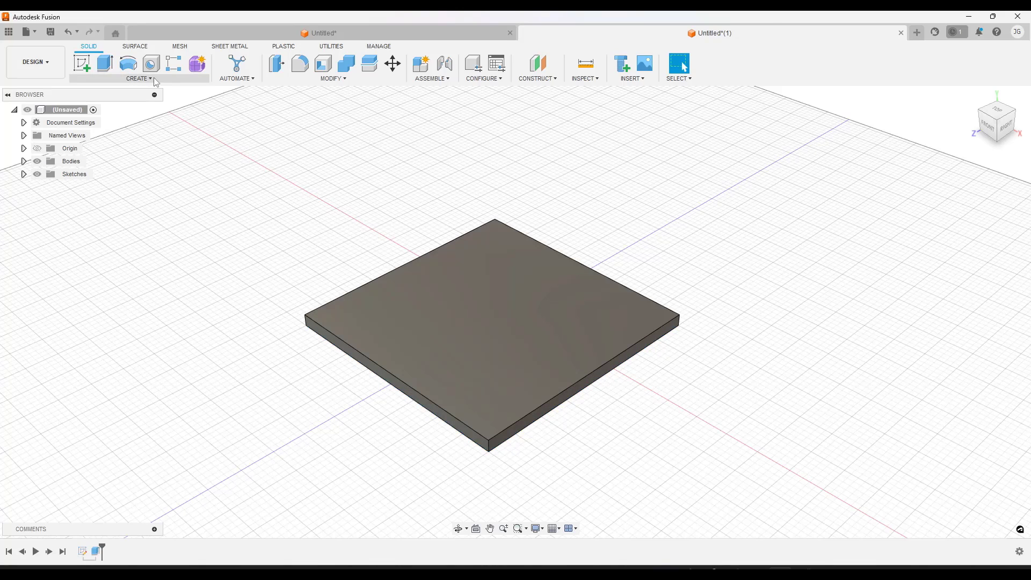
Chamfer the edges of the plate's top face with an equal distance of 0.10 in
{"action": "left_click", "coordinate": [313, 80]}
{"action": "left_click", "coordinate": [289, 112]}
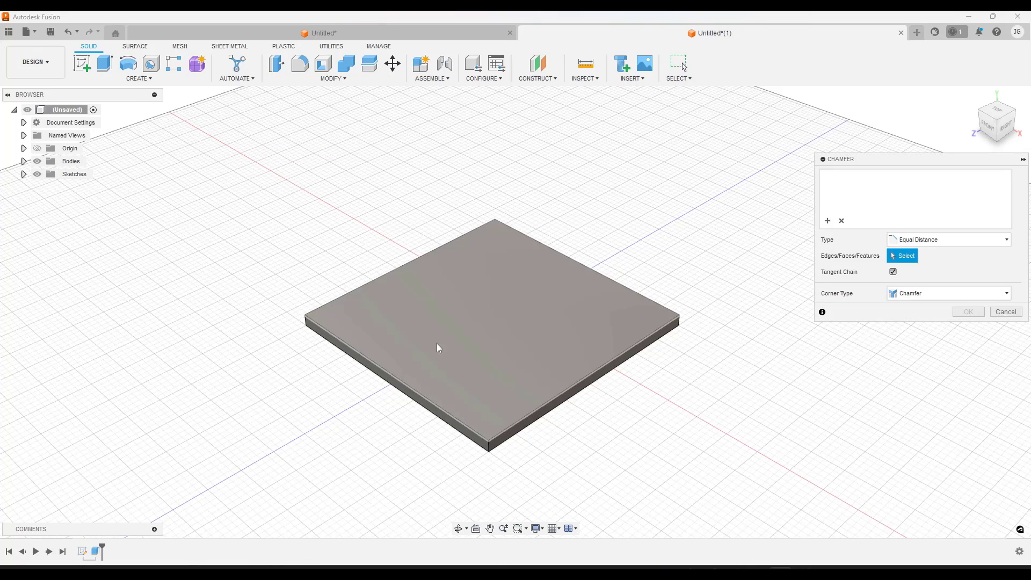
{"action": "left_click", "coordinate": [472, 396]}
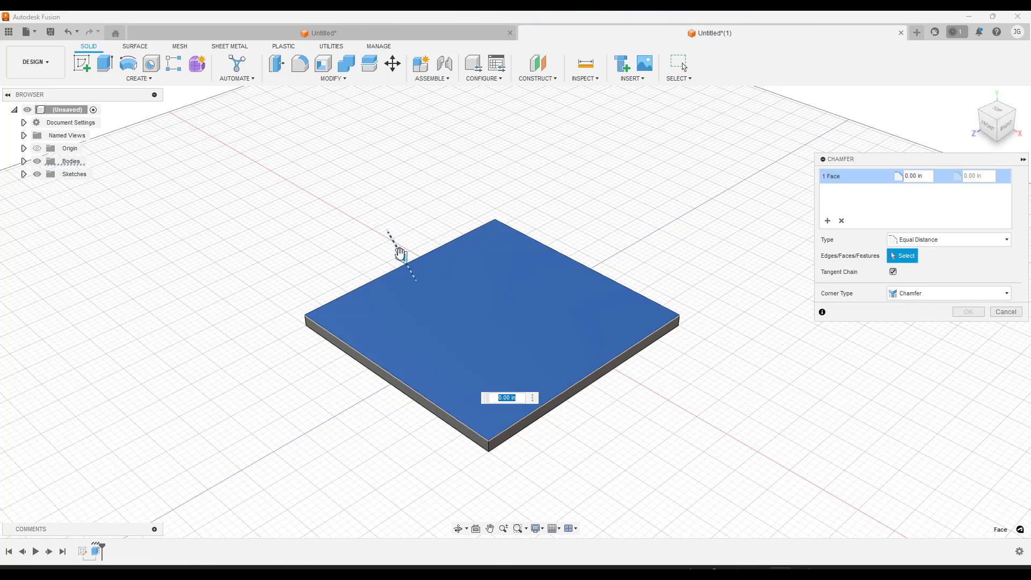
{"action": "left_click_drag", "start_coordinate": [398, 248], "coordinate": [403, 256]}
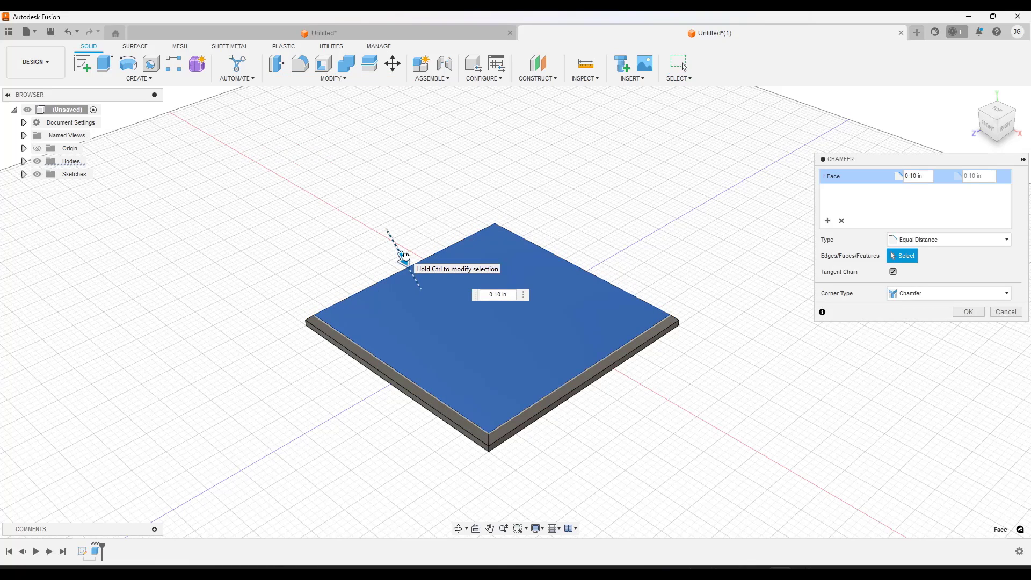
{"action": "left_click", "coordinate": [968, 312]}
Switch the chamfered plate from the Design workspace to the Render workspace
{"action": "scroll", "coordinate": [499, 403], "scroll_direction": "up", "scroll_amount": 3}
{"action": "scroll", "coordinate": [562, 247], "scroll_direction": "down", "scroll_amount": 3}
{"action": "scroll", "coordinate": [514, 330], "scroll_direction": "up", "scroll_amount": 4}
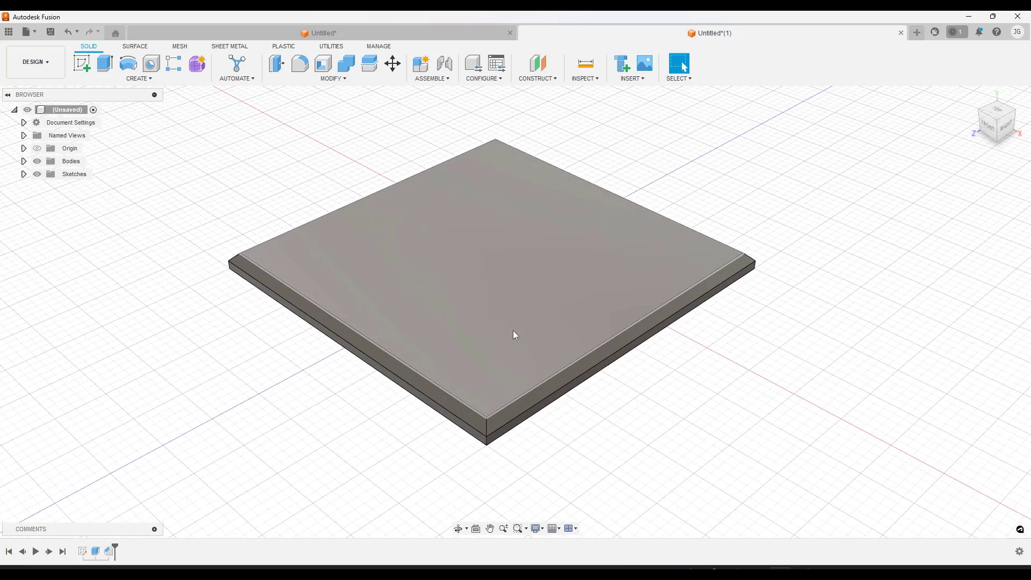
{"action": "scroll", "coordinate": [554, 219], "scroll_direction": "down", "scroll_amount": 2}
{"action": "scroll", "coordinate": [563, 214], "scroll_direction": "down", "scroll_amount": 1}
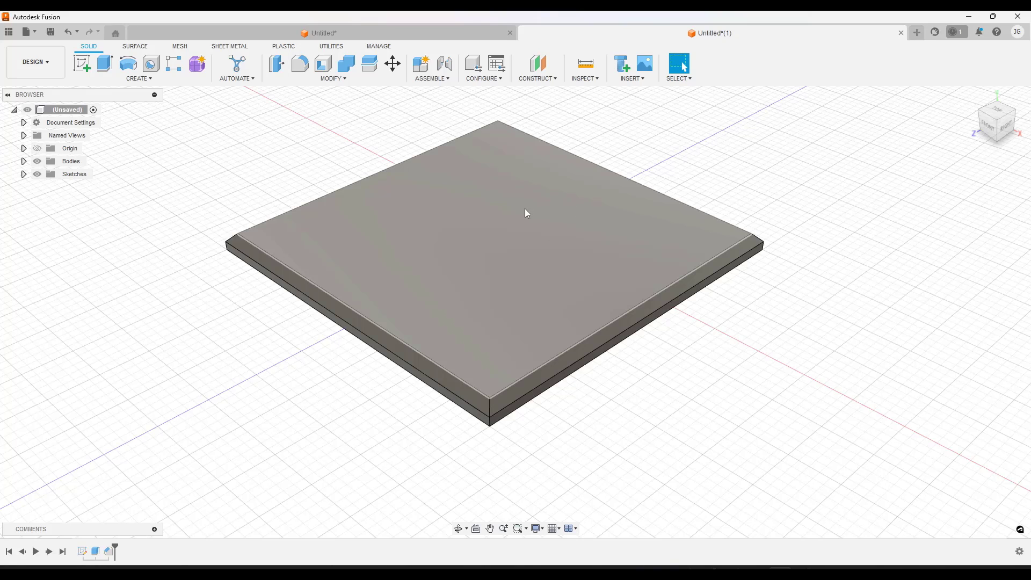
{"action": "left_click", "coordinate": [35, 61]}
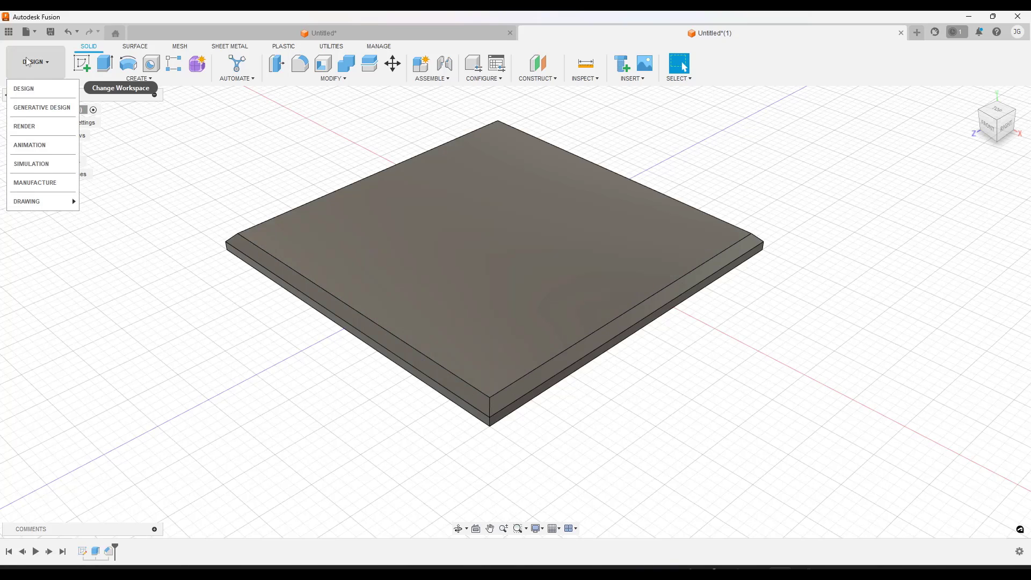
{"action": "left_click", "coordinate": [33, 128]}
{"action": "scroll", "coordinate": [544, 220], "scroll_direction": "down", "scroll_amount": 2}
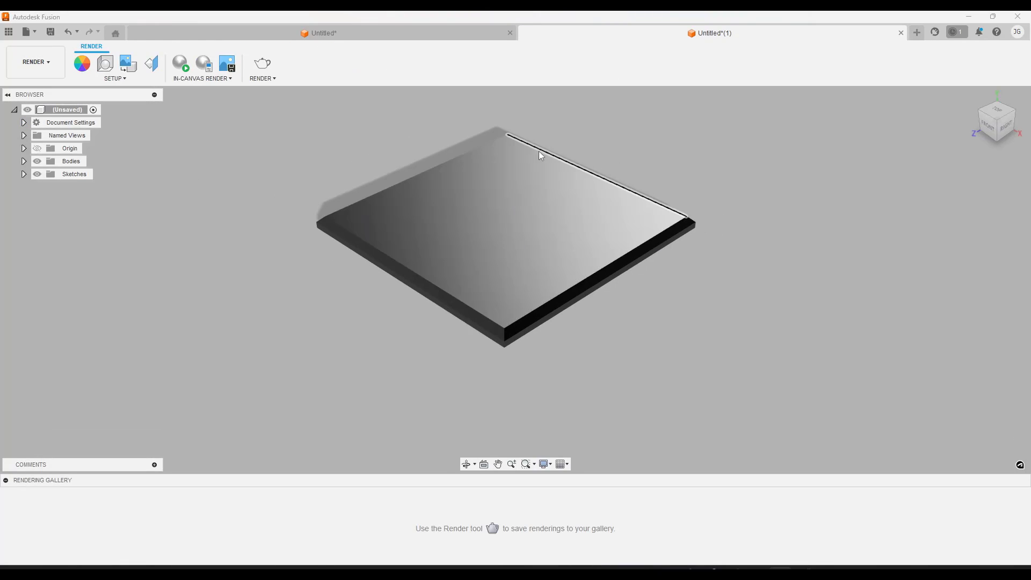
{"action": "scroll", "coordinate": [537, 148], "scroll_direction": "up", "scroll_amount": 2}
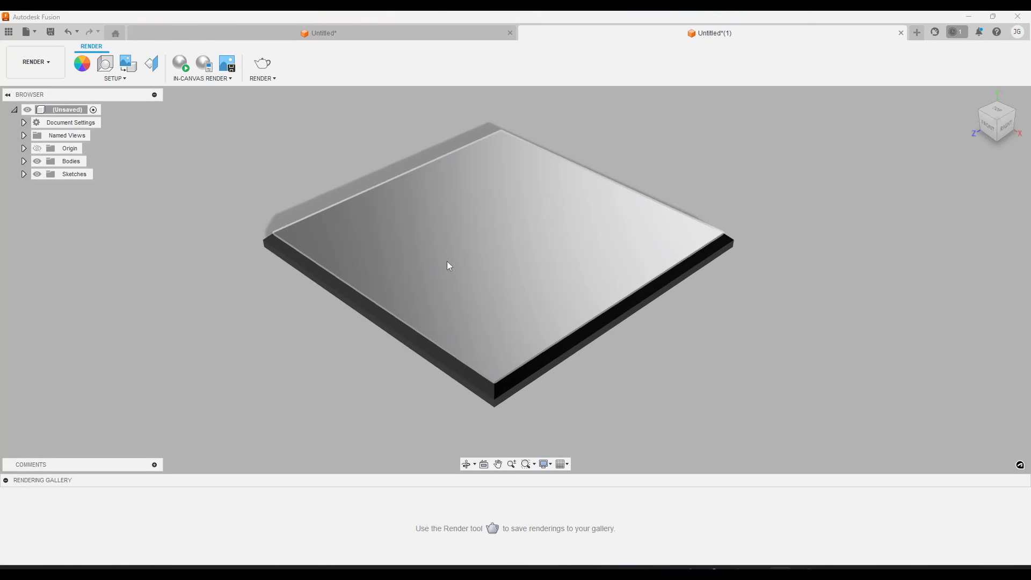
{"action": "middle_click_drag", "start_coordinate": [413, 242], "coordinate": [501, 267], "text": "shift"}
{"action": "scroll", "coordinate": [500, 267], "scroll_direction": "down", "scroll_amount": 2}
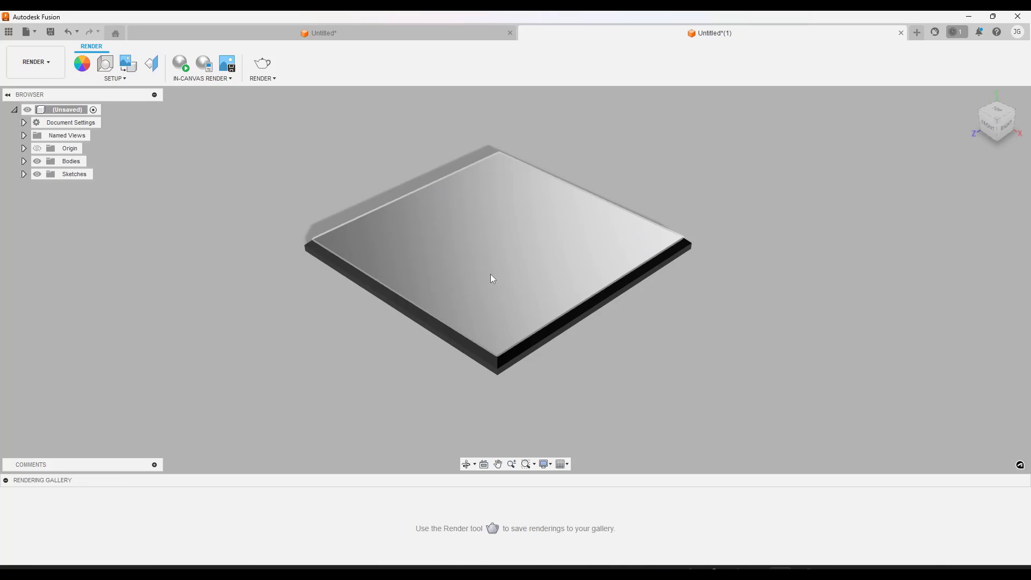
{"action": "scroll", "coordinate": [499, 225], "scroll_direction": "up", "scroll_amount": 1}
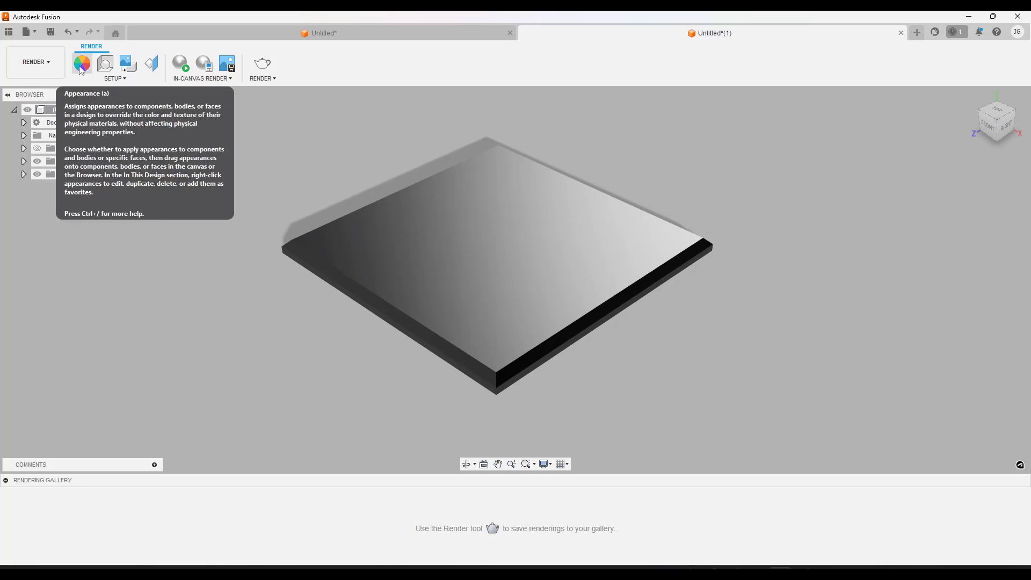
{"action": "left_click", "coordinate": [50, 60]}
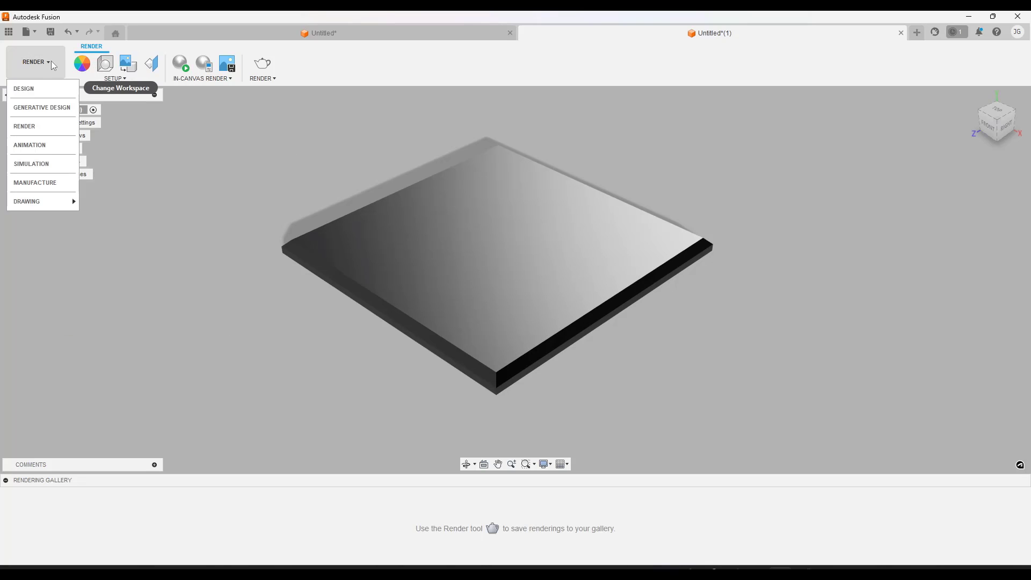
{"action": "left_click", "coordinate": [41, 90]}
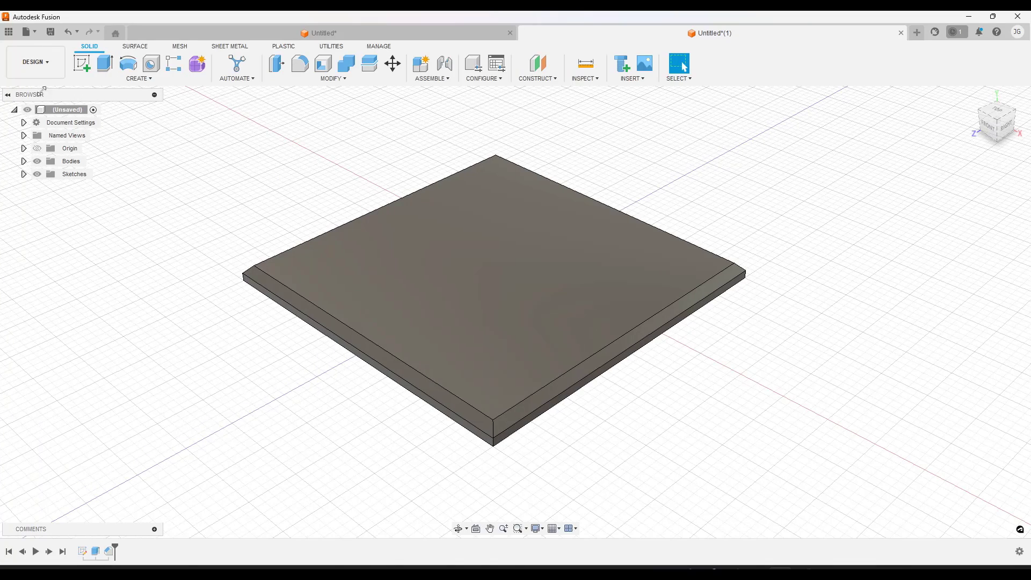
{"action": "left_click", "coordinate": [329, 79]}
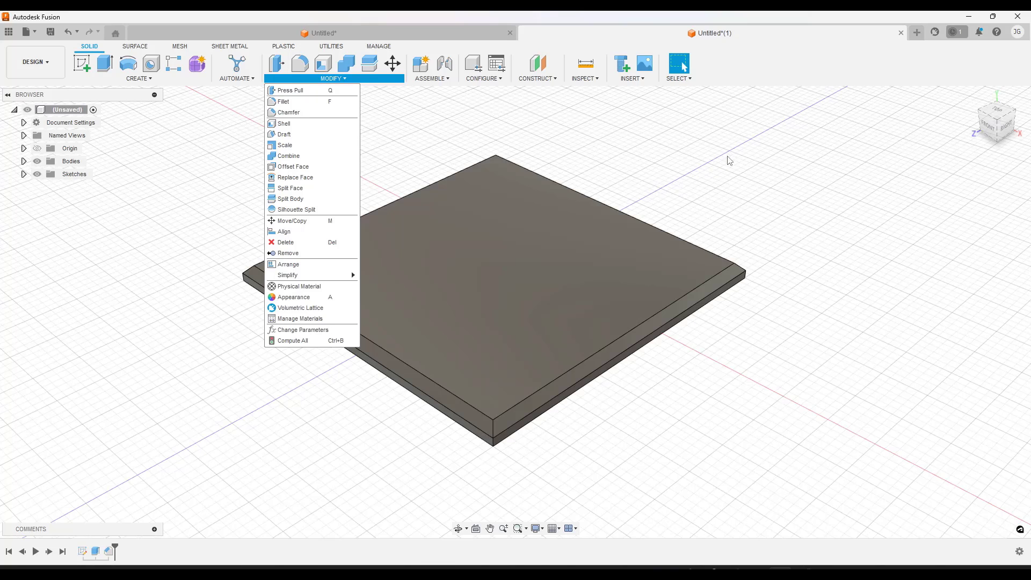
{"action": "left_click", "coordinate": [216, 183]}
{"action": "left_click", "coordinate": [39, 64]}
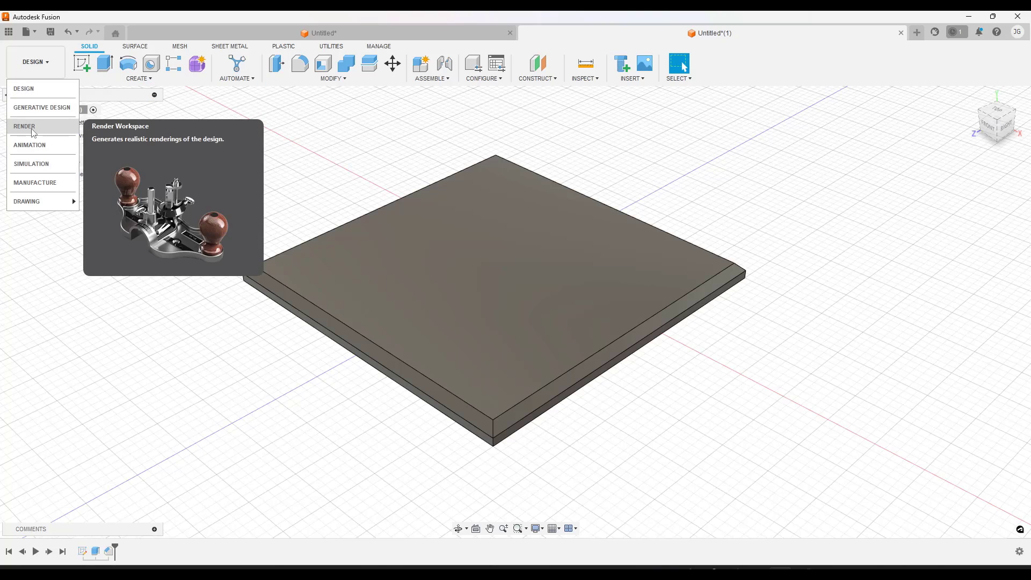
{"action": "left_click", "coordinate": [25, 127]}
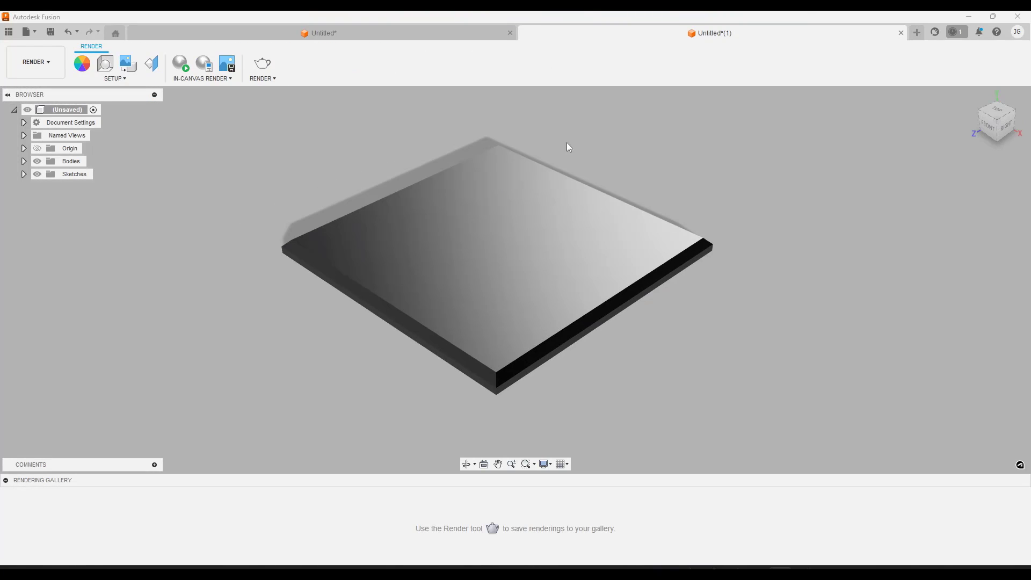
Apply the Concrete appearance from the Fusion appearance library to the whole plate body
{"action": "left_click", "coordinate": [83, 63]}
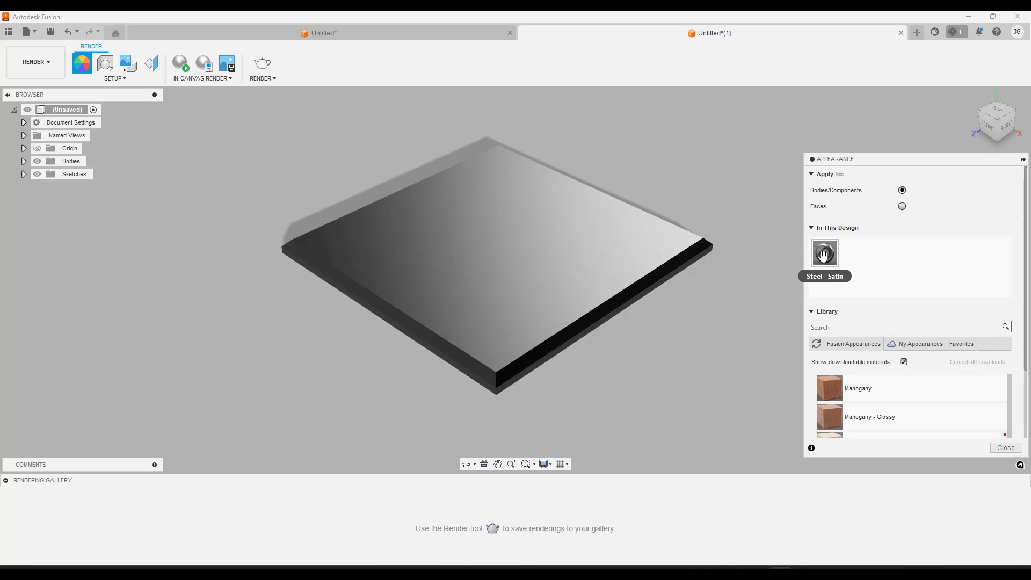
{"action": "left_click_drag", "start_coordinate": [823, 256], "coordinate": [580, 262]}
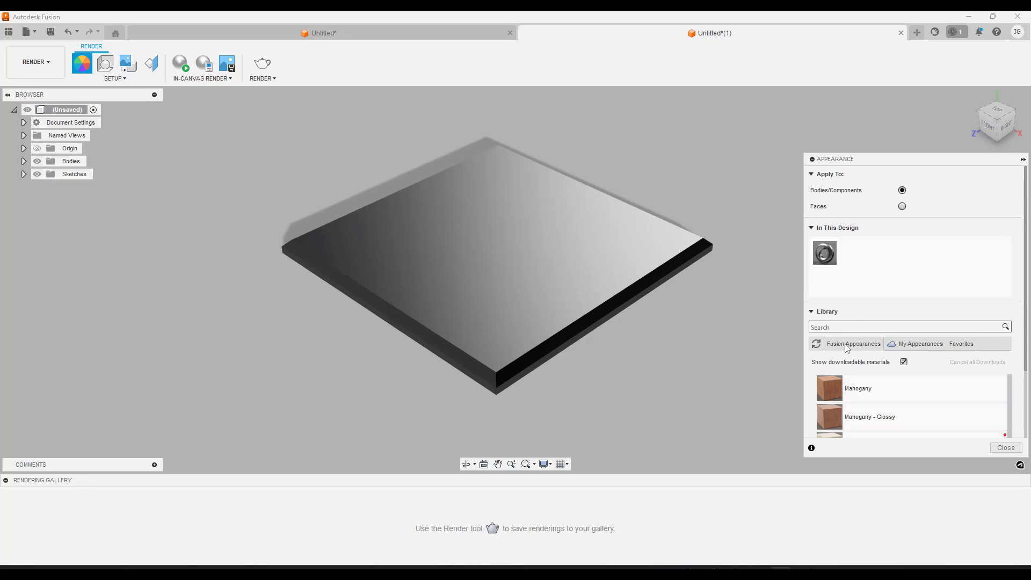
{"action": "scroll", "coordinate": [862, 349], "scroll_direction": "down", "scroll_amount": 5}
{"action": "scroll", "coordinate": [974, 365], "scroll_direction": "down", "scroll_amount": 3}
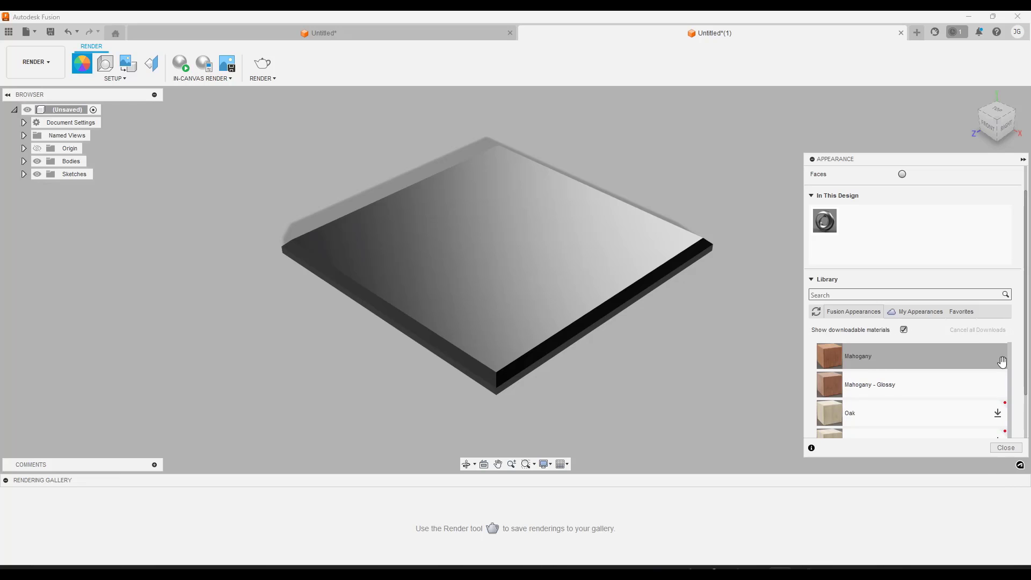
{"action": "scroll", "coordinate": [1025, 364], "scroll_direction": "down", "scroll_amount": 2}
{"action": "scroll", "coordinate": [1025, 363], "scroll_direction": "down", "scroll_amount": 1}
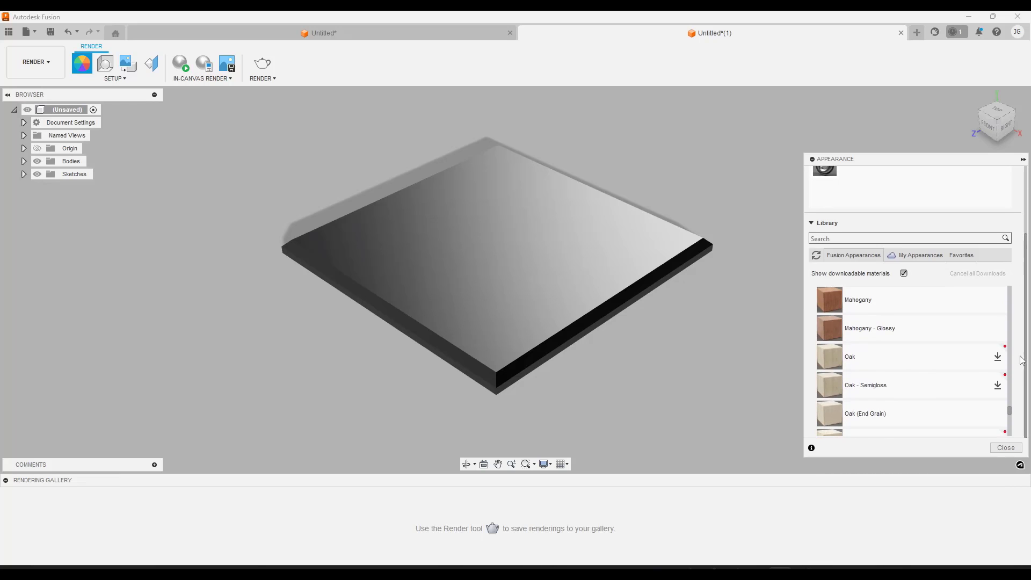
{"action": "scroll", "coordinate": [974, 350], "scroll_direction": "down", "scroll_amount": 10}
{"action": "scroll", "coordinate": [911, 344], "scroll_direction": "up", "scroll_amount": 10}
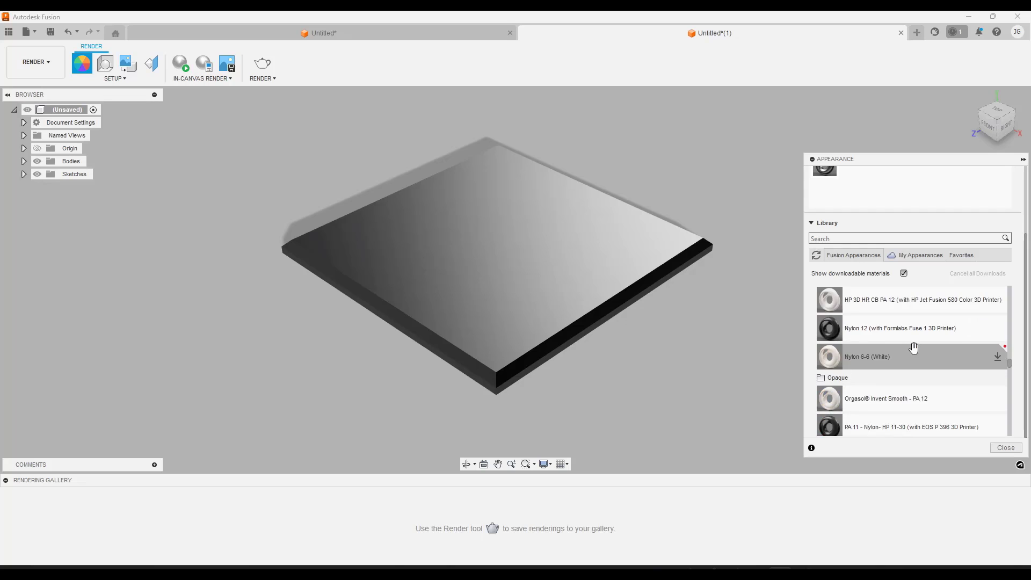
{"action": "scroll", "coordinate": [907, 346], "scroll_direction": "up", "scroll_amount": 5}
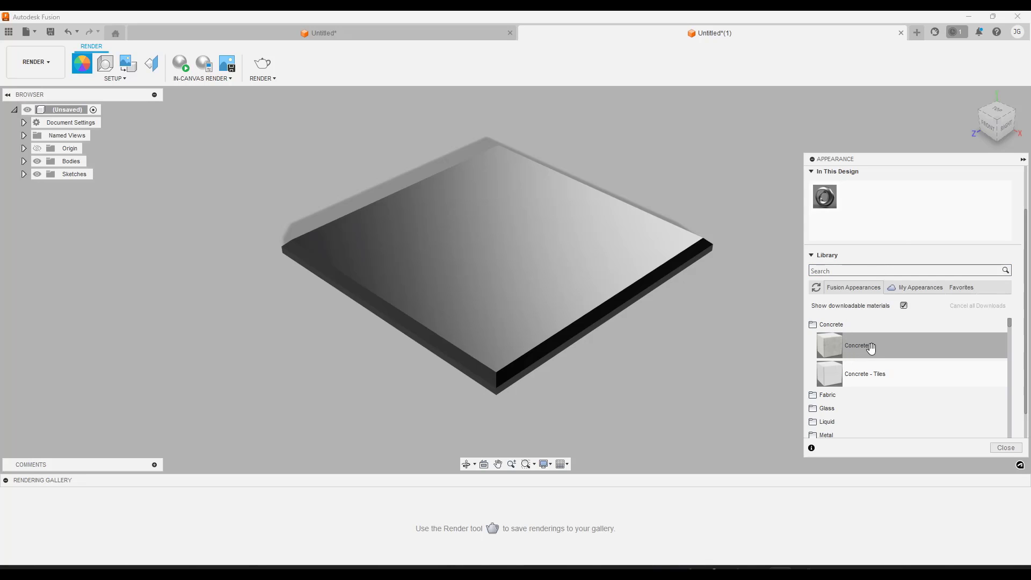
{"action": "left_click_drag", "start_coordinate": [870, 348], "coordinate": [783, 353]}
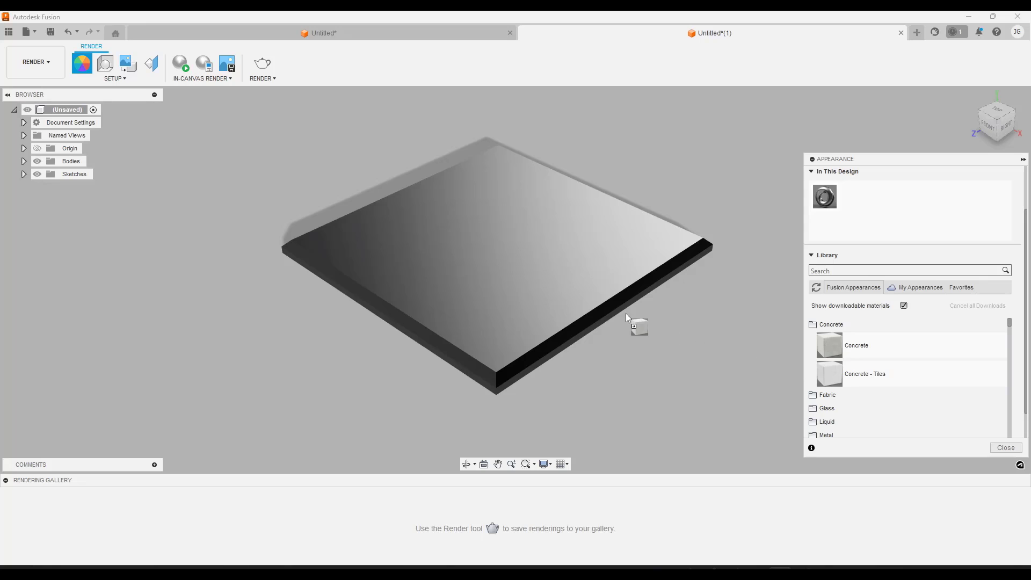
{"action": "left_click_drag", "start_coordinate": [625, 313], "coordinate": [552, 275]}
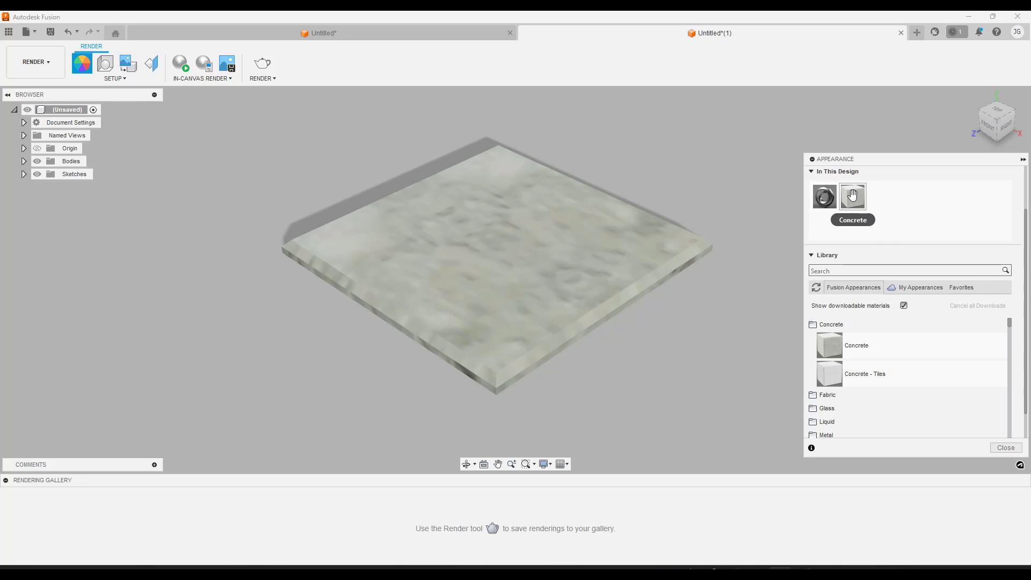
Open the plate's Concrete appearance for editing and set its texture scale to 50
{"action": "right_click", "coordinate": [853, 197]}
{"action": "left_click", "coordinate": [875, 204]}
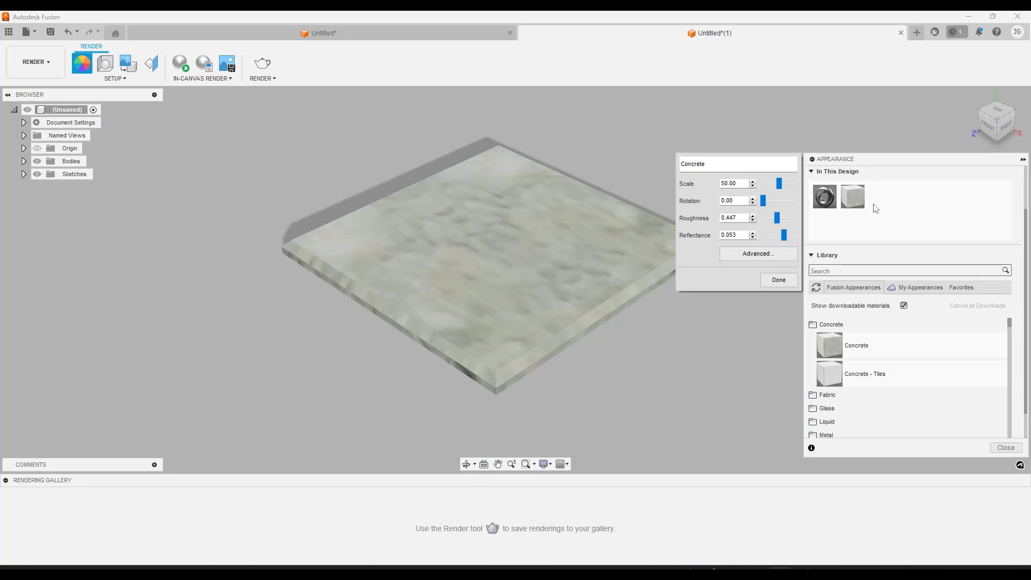
{"action": "mouse_move", "coordinate": [779, 184]}
{"action": "left_mouse_down"}
{"action": "mouse_move", "coordinate": [758, 186]}
{"action": "mouse_move", "coordinate": [779, 189]}
{"action": "left_mouse_up"}
{"action": "type", "text": "50"}
Preview the Concrete material on the Plane and Object scenes in its advanced settings and close them without changes
{"action": "left_click", "coordinate": [773, 255]}
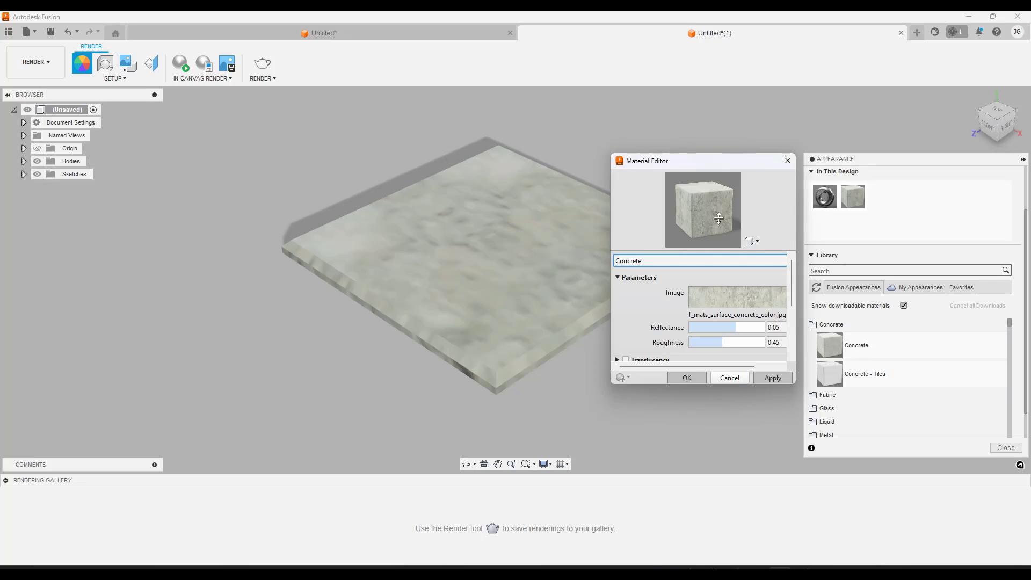
{"action": "left_click", "coordinate": [751, 241]}
{"action": "mouse_move", "coordinate": [725, 256]}
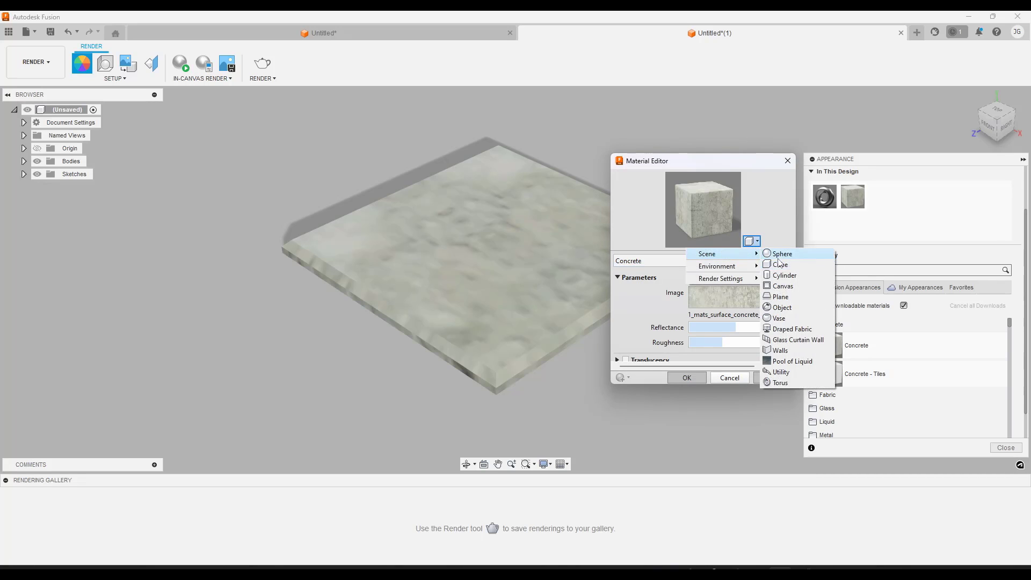
{"action": "left_click", "coordinate": [780, 297]}
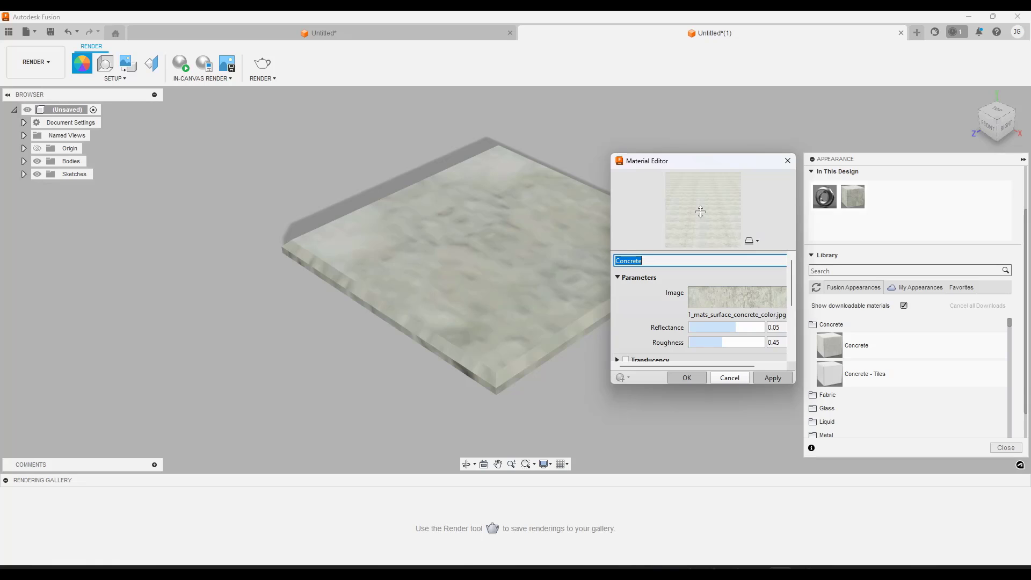
{"action": "left_click", "coordinate": [751, 243]}
{"action": "mouse_move", "coordinate": [725, 253]}
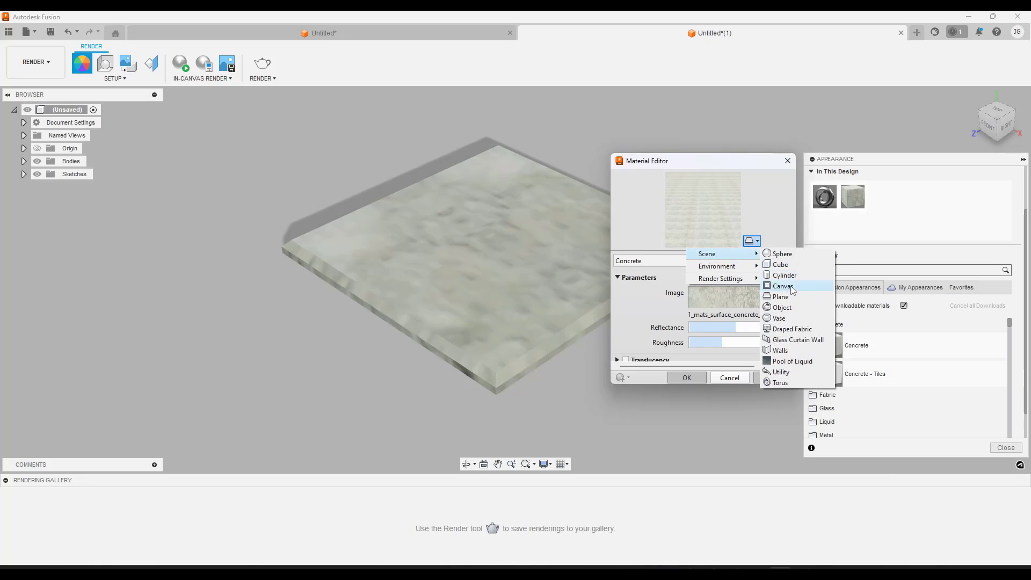
{"action": "left_click", "coordinate": [788, 310]}
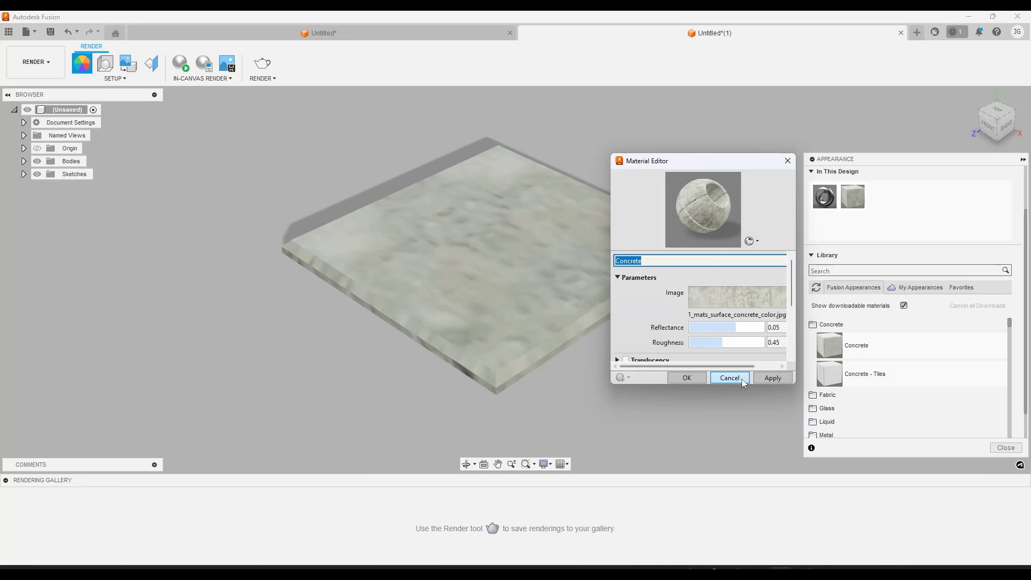
{"action": "left_click", "coordinate": [718, 378]}
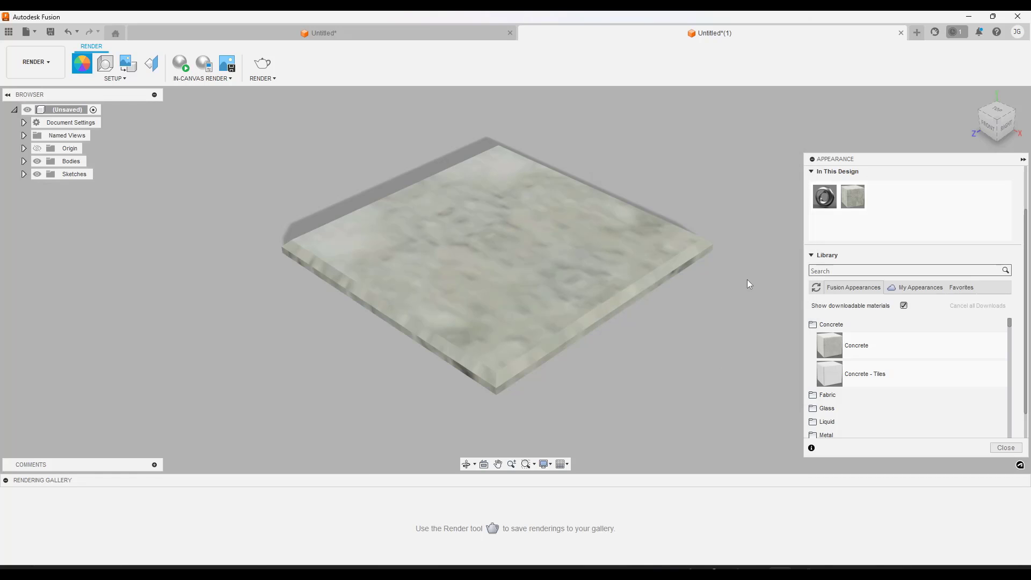
Reduce the Concrete appearance's texture scale to 0 and preview it on the Object scene in the advanced settings
{"action": "right_click", "coordinate": [842, 203]}
{"action": "left_click", "coordinate": [872, 207]}
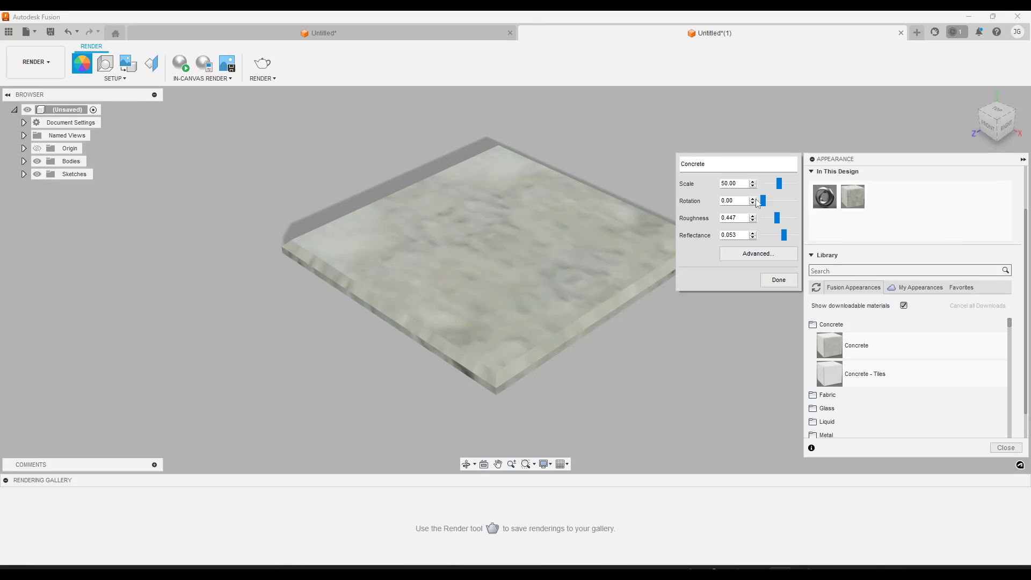
{"action": "left_click_drag", "start_coordinate": [776, 186], "coordinate": [762, 185]}
{"action": "left_click", "coordinate": [744, 254]}
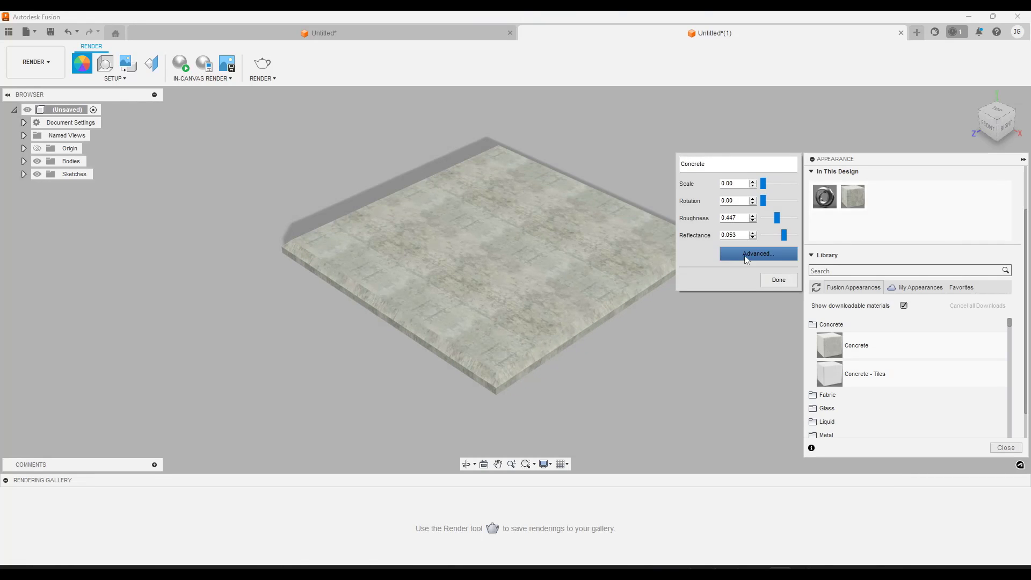
{"action": "left_click", "coordinate": [753, 241]}
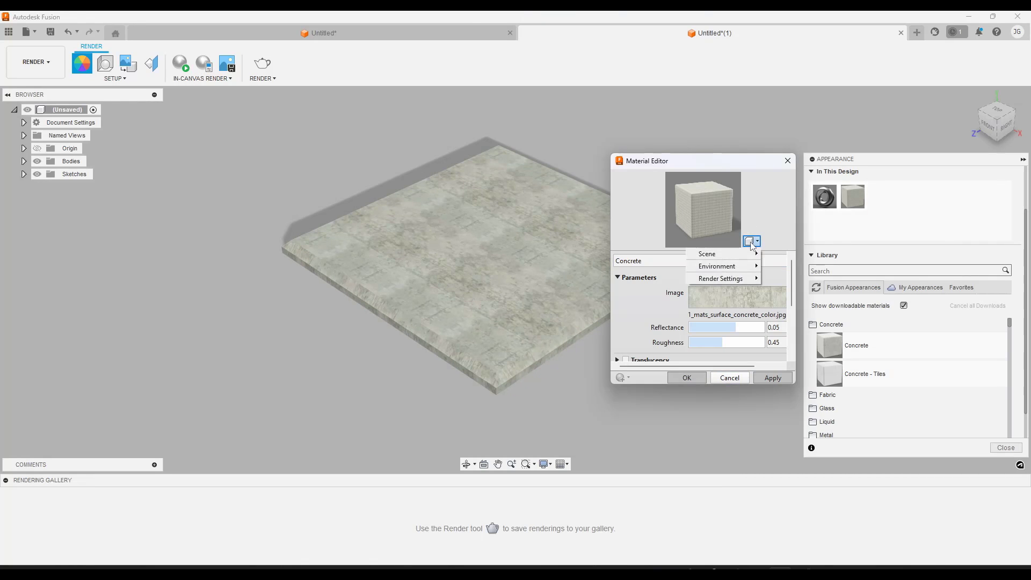
{"action": "mouse_move", "coordinate": [746, 255]}
{"action": "left_click", "coordinate": [782, 307]}
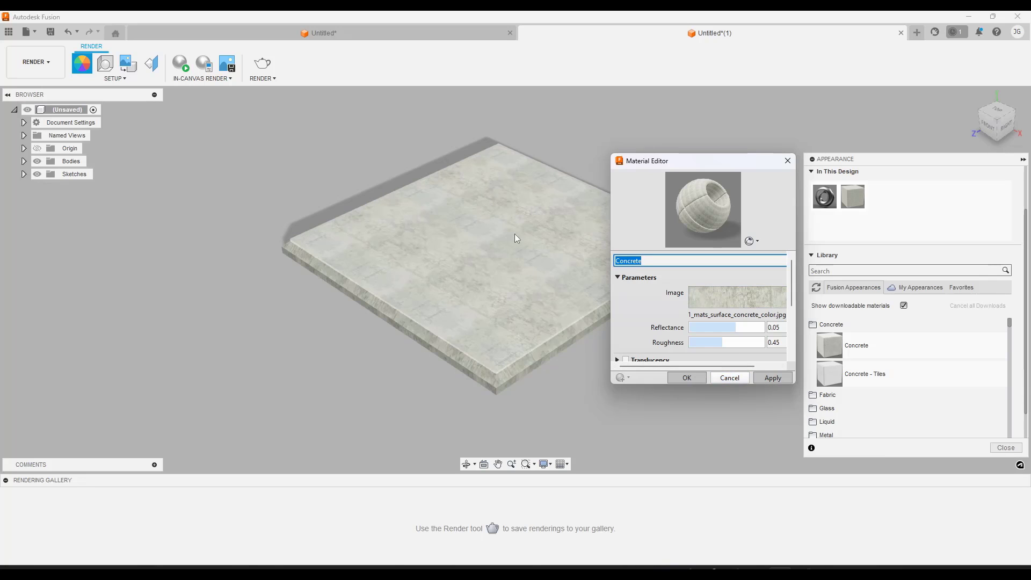
{"action": "left_click", "coordinate": [741, 379]}
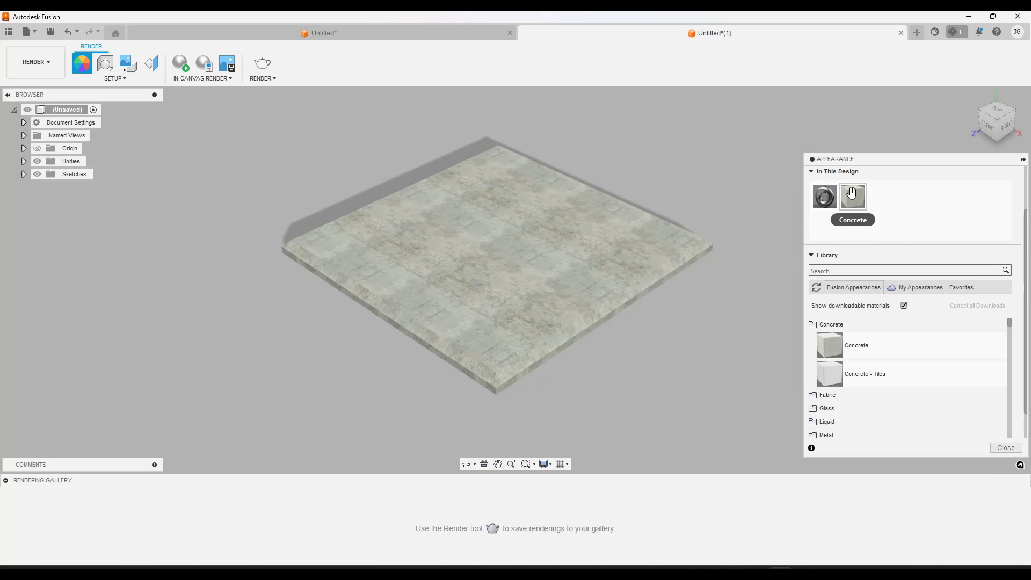
Set the Concrete appearance's texture scale back to 50 and finish editing the appearance
{"action": "right_click", "coordinate": [854, 196]}
{"action": "left_click", "coordinate": [870, 200]}
{"action": "left_click_drag", "start_coordinate": [762, 184], "coordinate": [738, 184]}
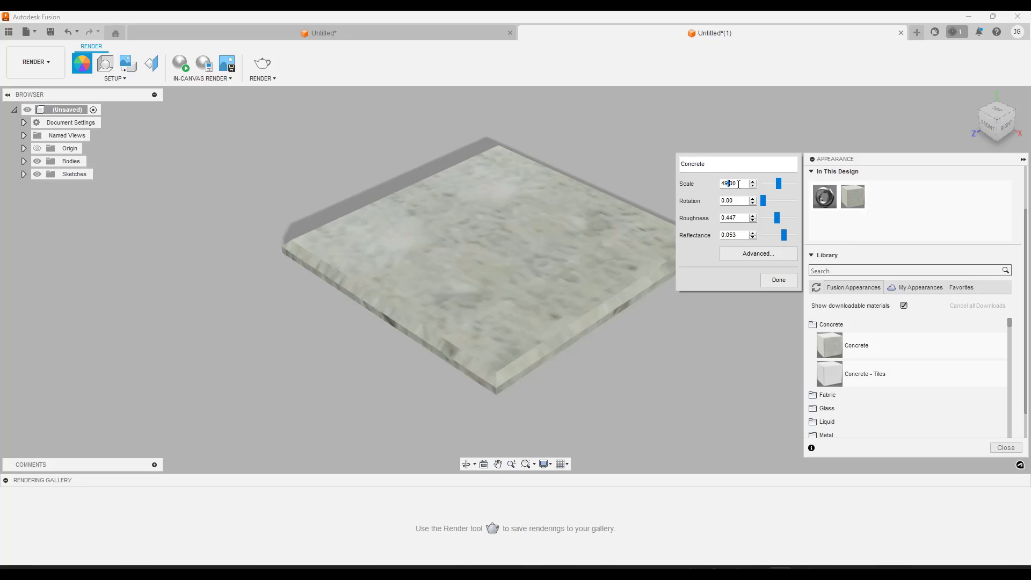
{"action": "type", "text": "50"}
{"action": "key", "text": "Return"}
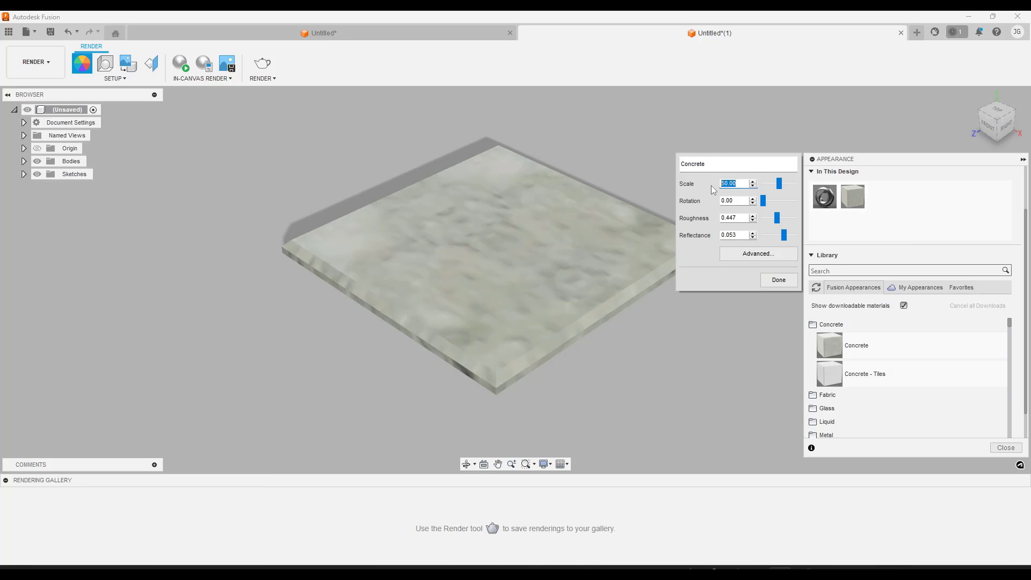
{"action": "left_click", "coordinate": [777, 280]}
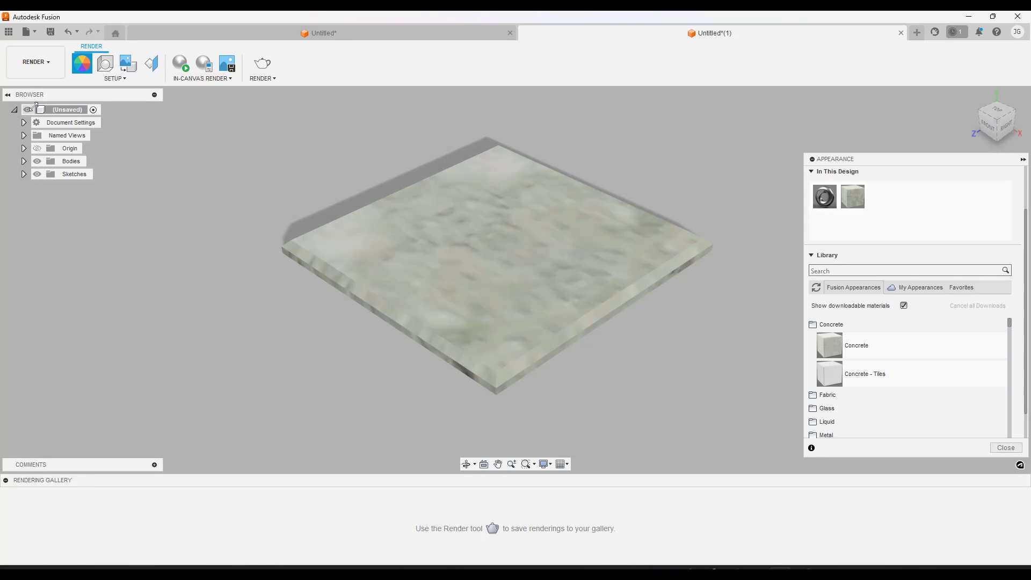
Return to the Design workspace and start a new horizontal sketch at the small plate
{"action": "left_click", "coordinate": [35, 62]}
{"action": "left_click", "coordinate": [40, 87]}
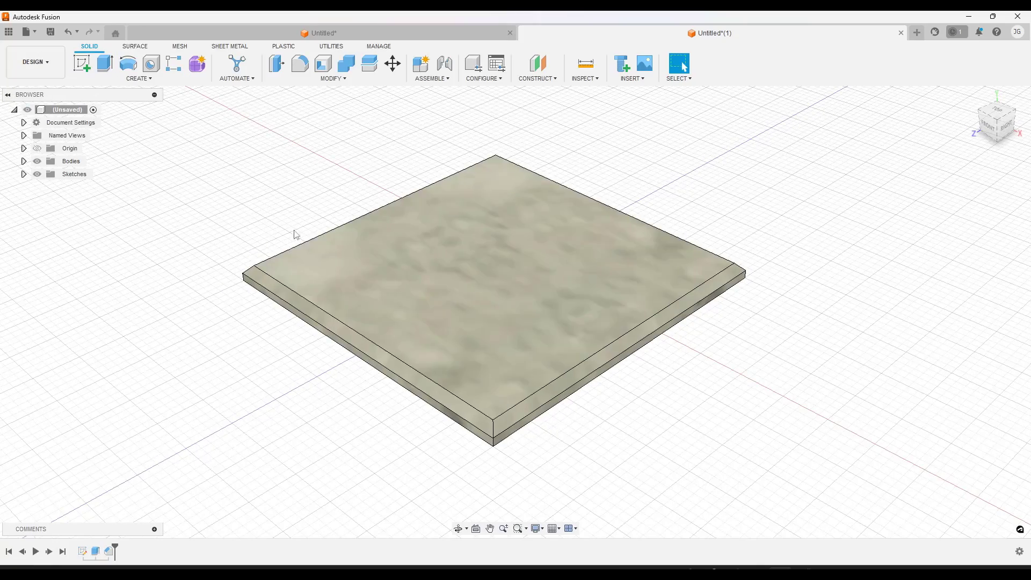
{"action": "scroll", "coordinate": [386, 231], "scroll_direction": "down", "scroll_amount": 10}
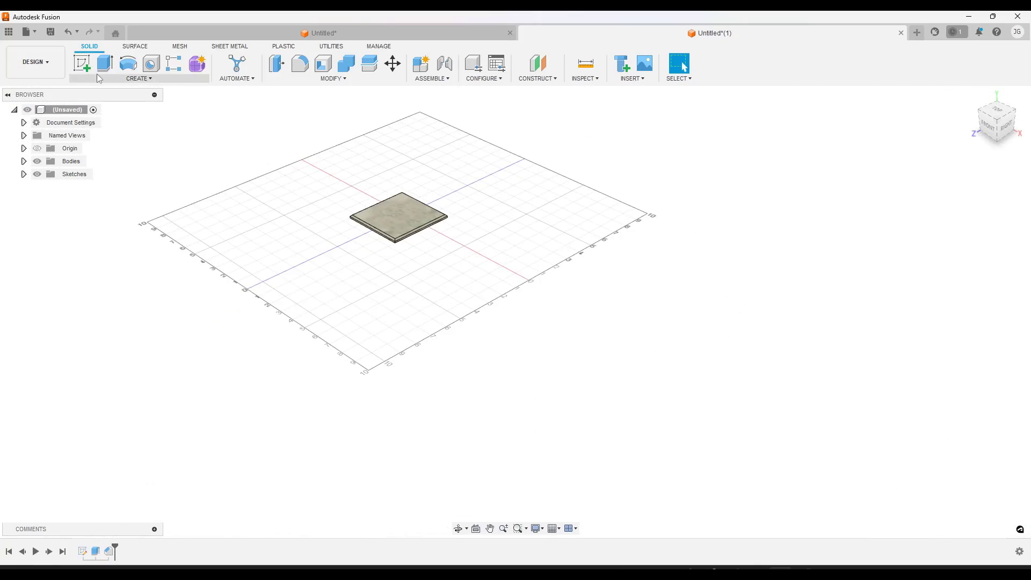
{"action": "left_click", "coordinate": [82, 63]}
{"action": "left_click", "coordinate": [419, 234]}
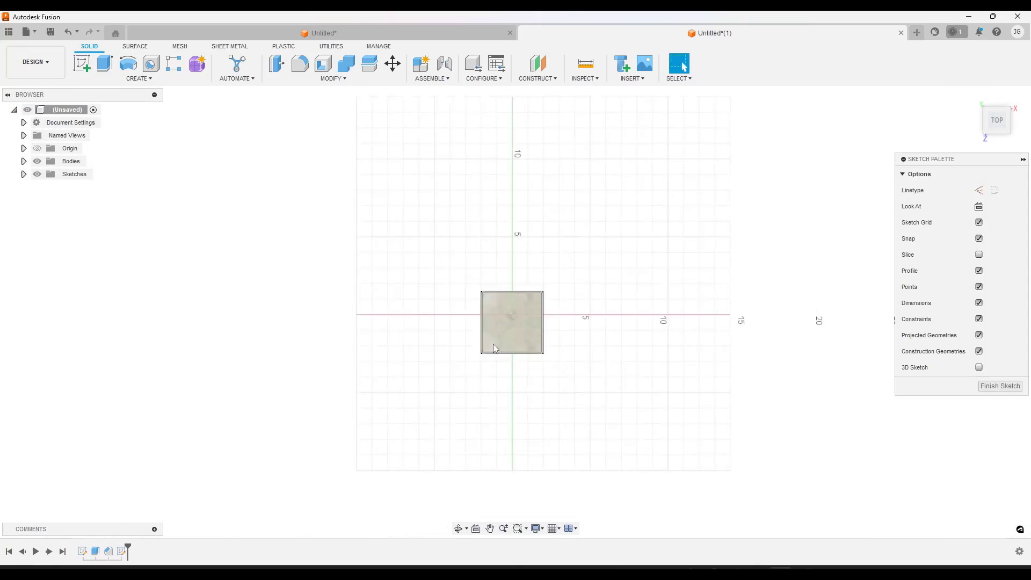
Sketch a 10' by 10' rectangle beside the small plate and finish the sketch
{"action": "key", "text": "r"}
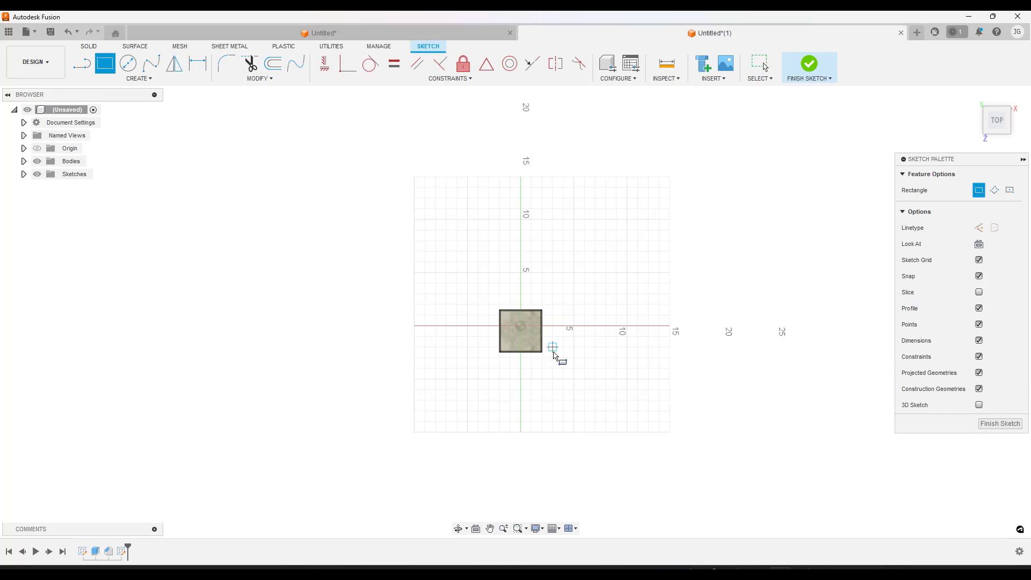
{"action": "left_click", "coordinate": [553, 348]}
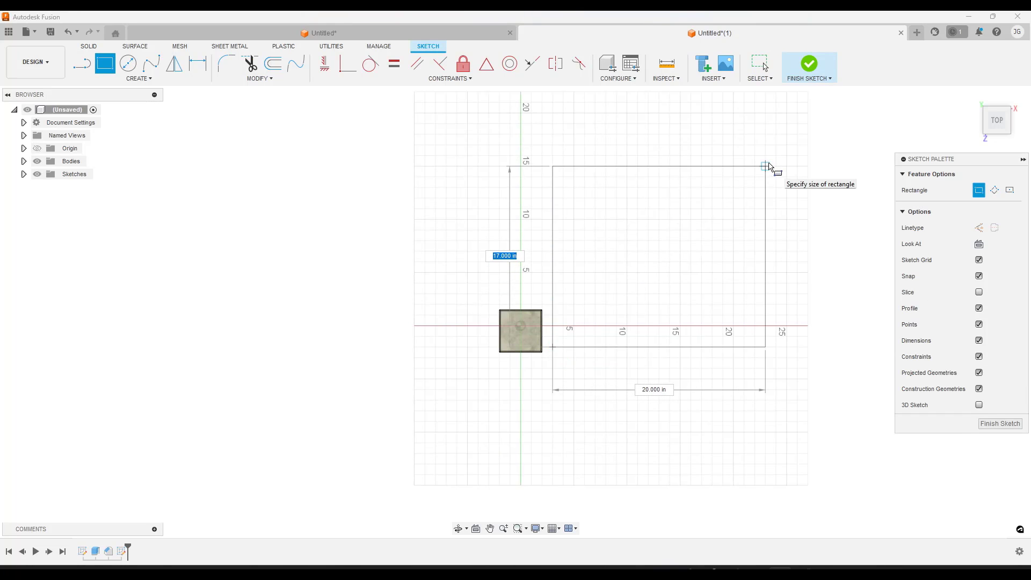
{"action": "scroll", "coordinate": [757, 168], "scroll_direction": "down", "scroll_amount": 2}
{"action": "mouse_move", "coordinate": [759, 171]}
{"action": "middle_mouse_down", "text": "shift"}
{"action": "mouse_move", "coordinate": [713, 185]}
{"action": "mouse_move", "coordinate": [695, 168]}
{"action": "middle_mouse_up", "text": "shift"}
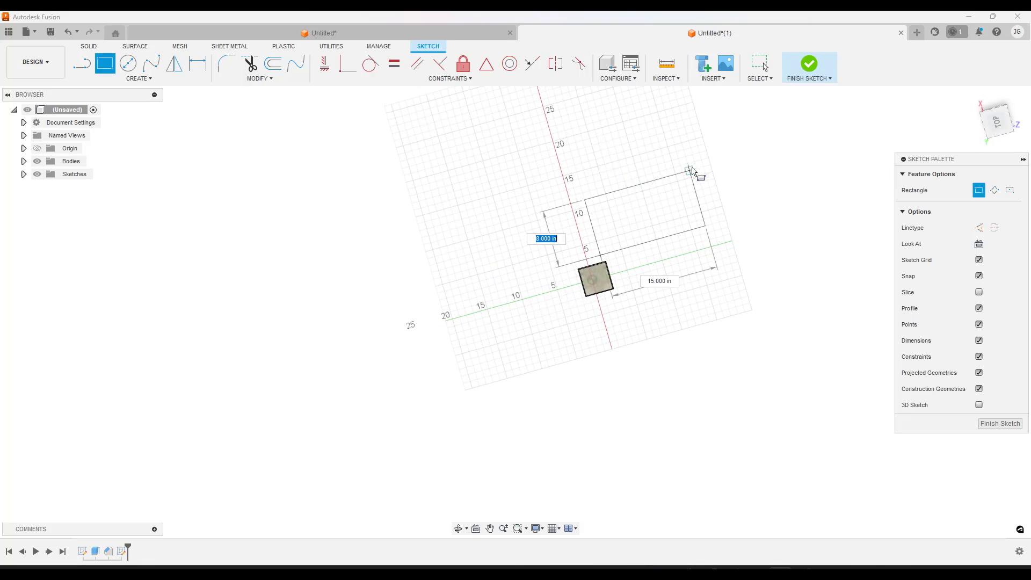
{"action": "type", "text": "100"}
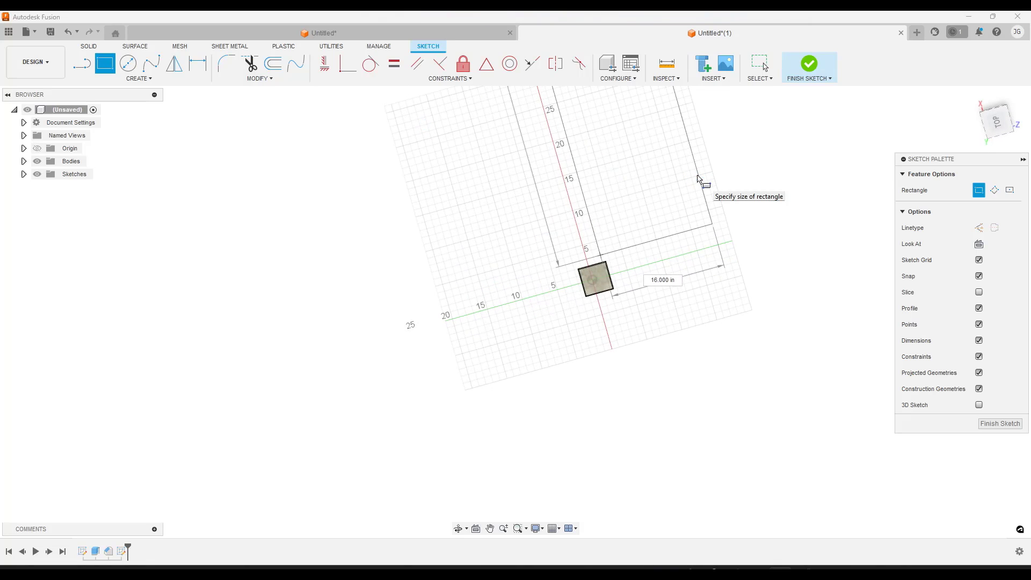
{"action": "key", "text": "Tab"}
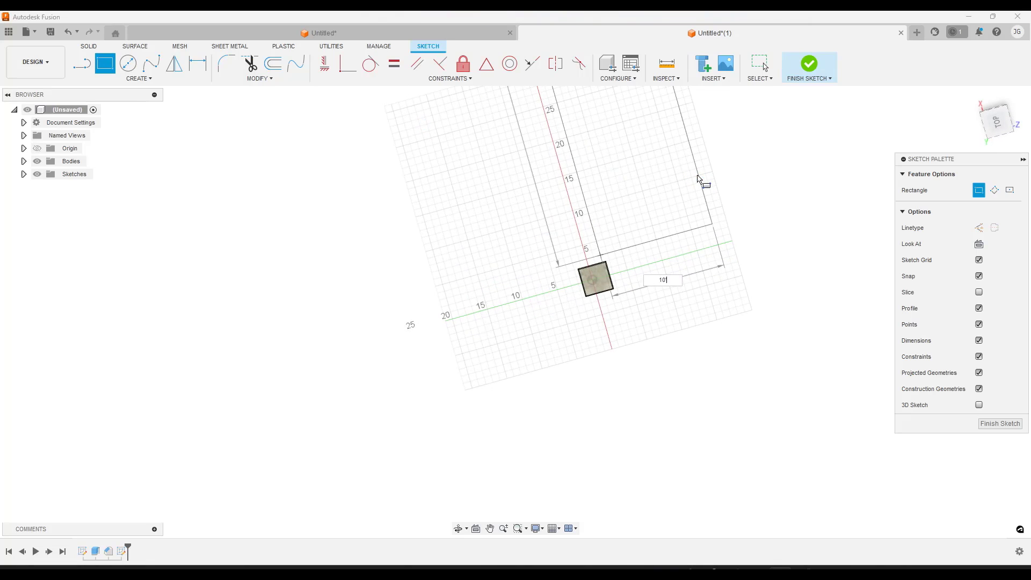
{"action": "key", "text": "Tab"}
{"action": "scroll", "coordinate": [496, 276], "scroll_direction": "down", "scroll_amount": 4}
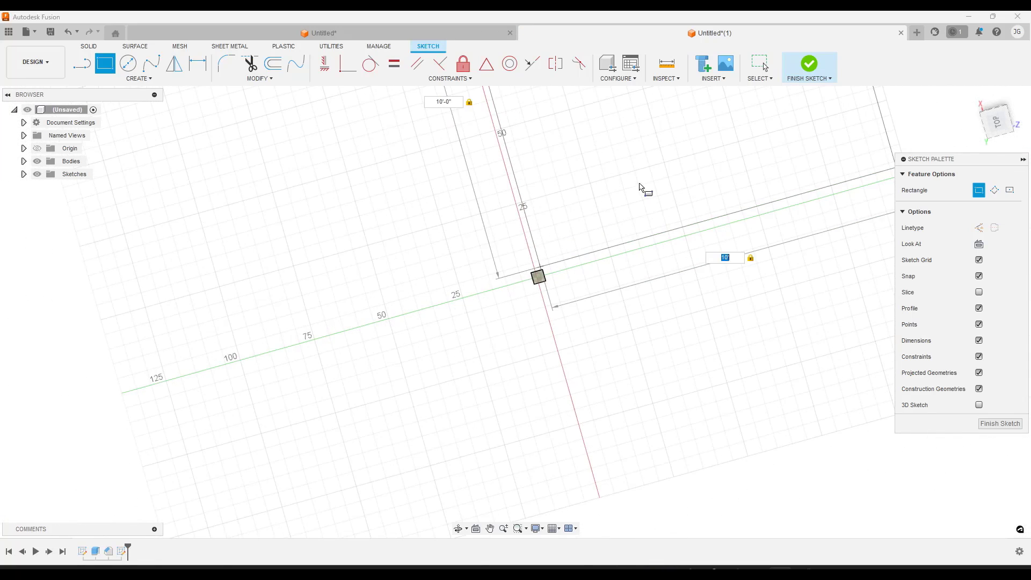
{"action": "scroll", "coordinate": [644, 183], "scroll_direction": "down", "scroll_amount": 3}
{"action": "key", "text": "Return"}
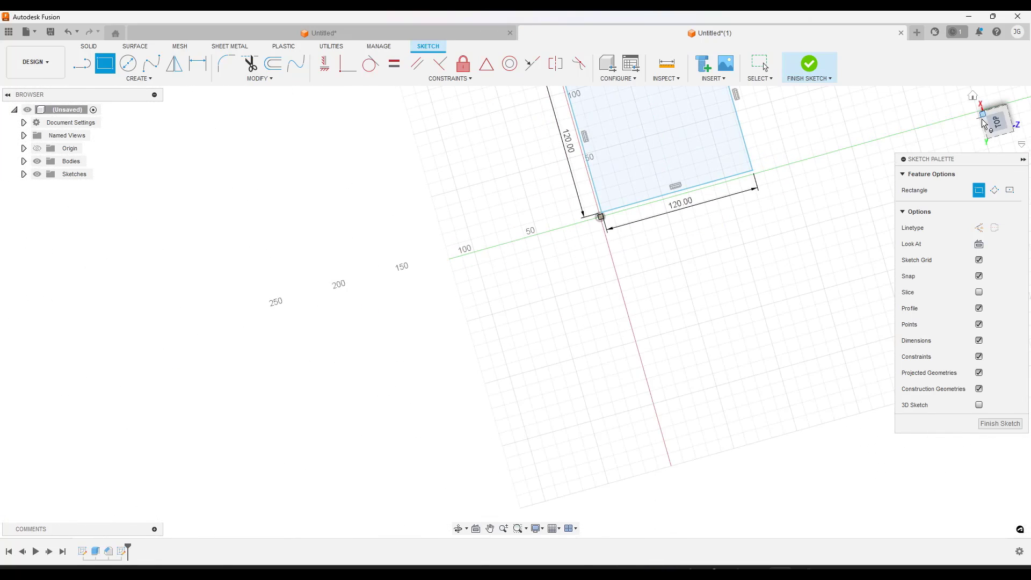
{"action": "left_click", "coordinate": [983, 121]}
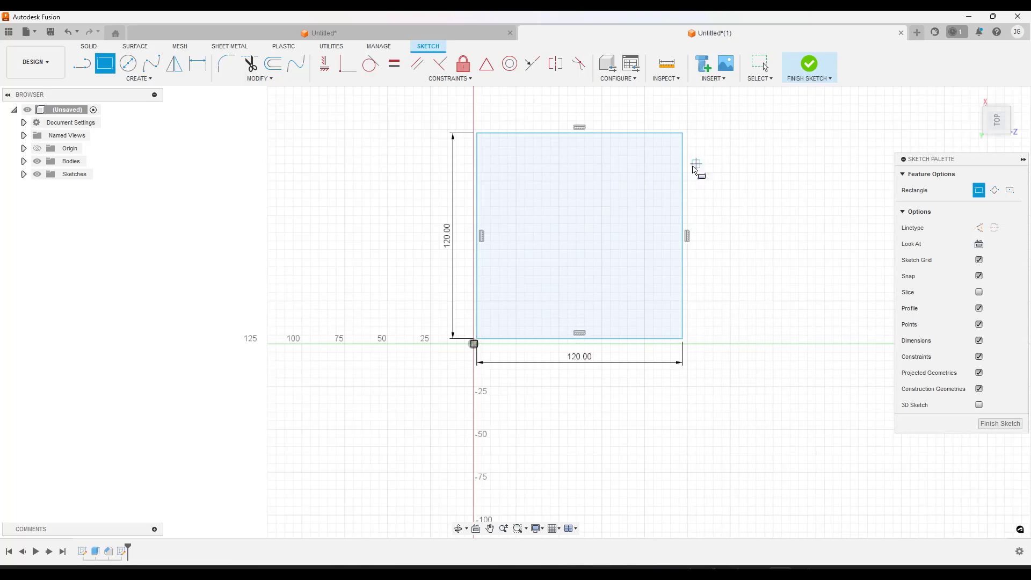
{"action": "left_click", "coordinate": [979, 421]}
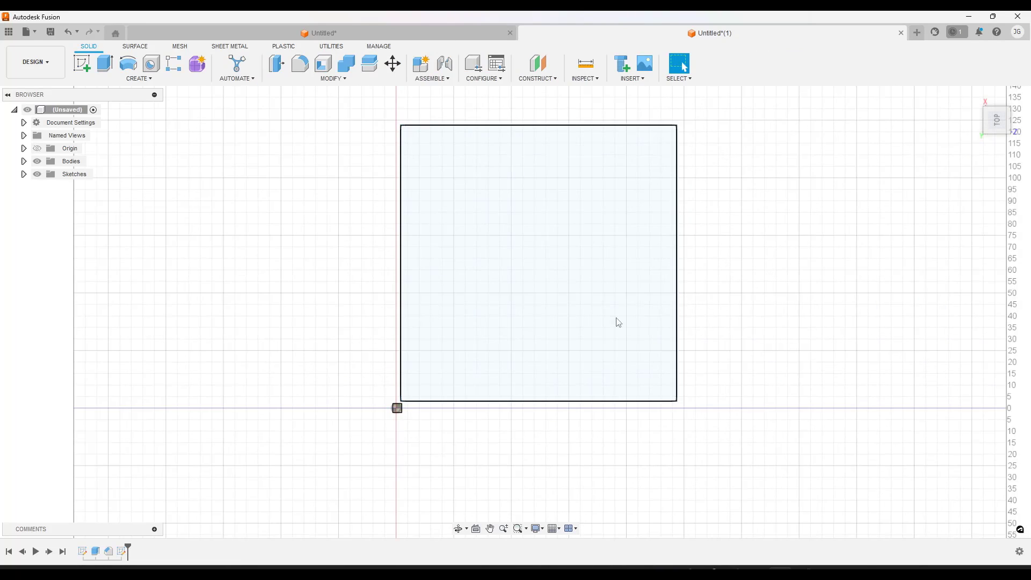
Extrude the large square profile 4 in upward as a new body
{"action": "middle_click_drag", "start_coordinate": [646, 364], "coordinate": [612, 315], "text": "shift"}
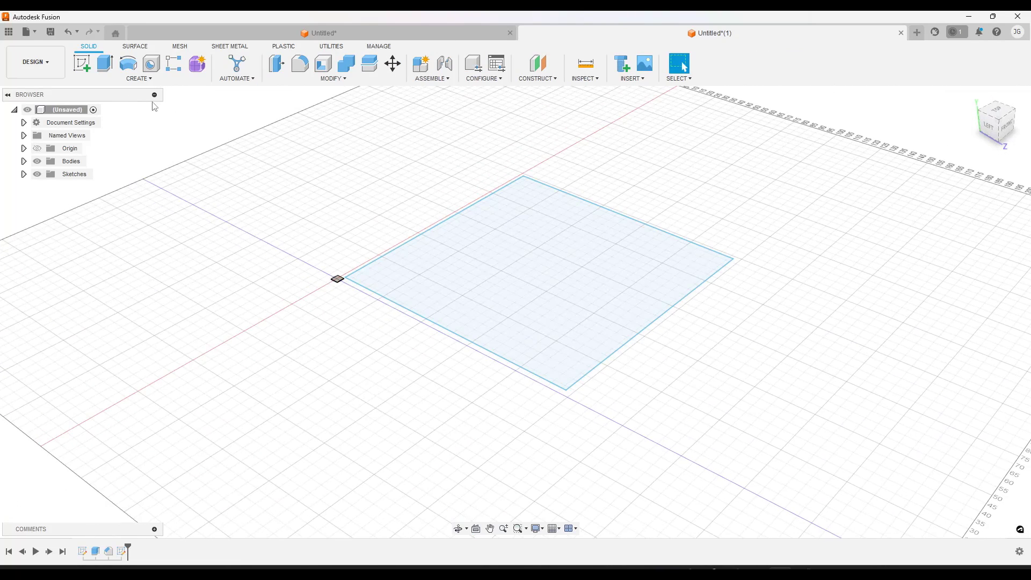
{"action": "left_click", "coordinate": [106, 64]}
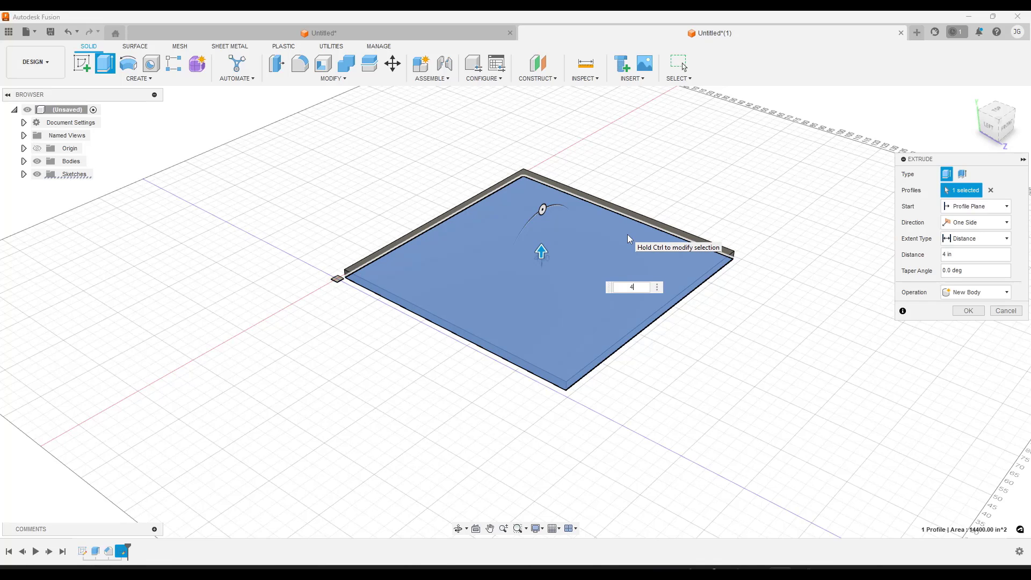
{"action": "key", "text": "Return"}
{"action": "scroll", "coordinate": [566, 210], "scroll_direction": "up", "scroll_amount": 3}
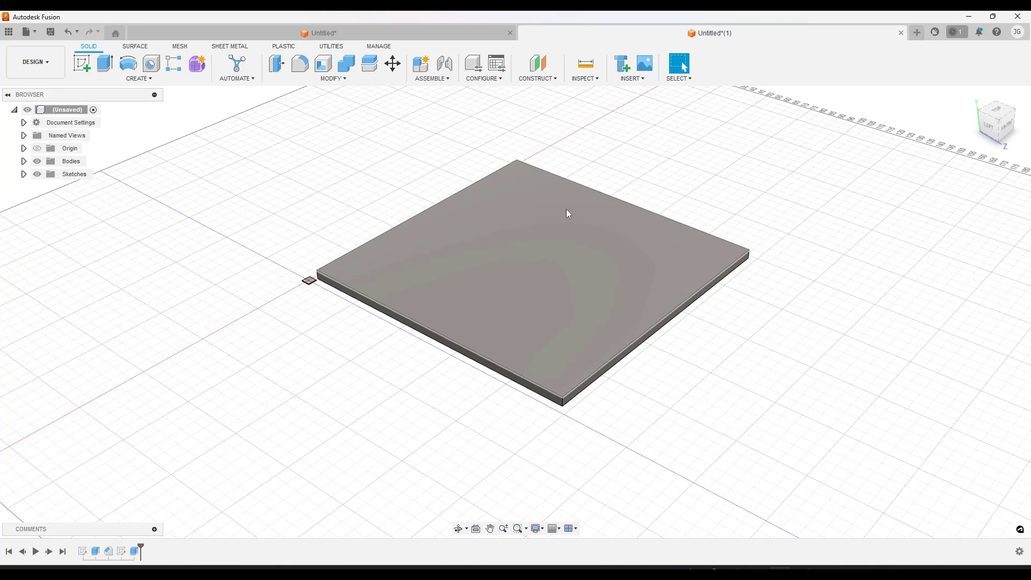
Switch to the Render workspace and apply the design's existing Concrete appearance to the large slab body
{"action": "left_click", "coordinate": [43, 67]}
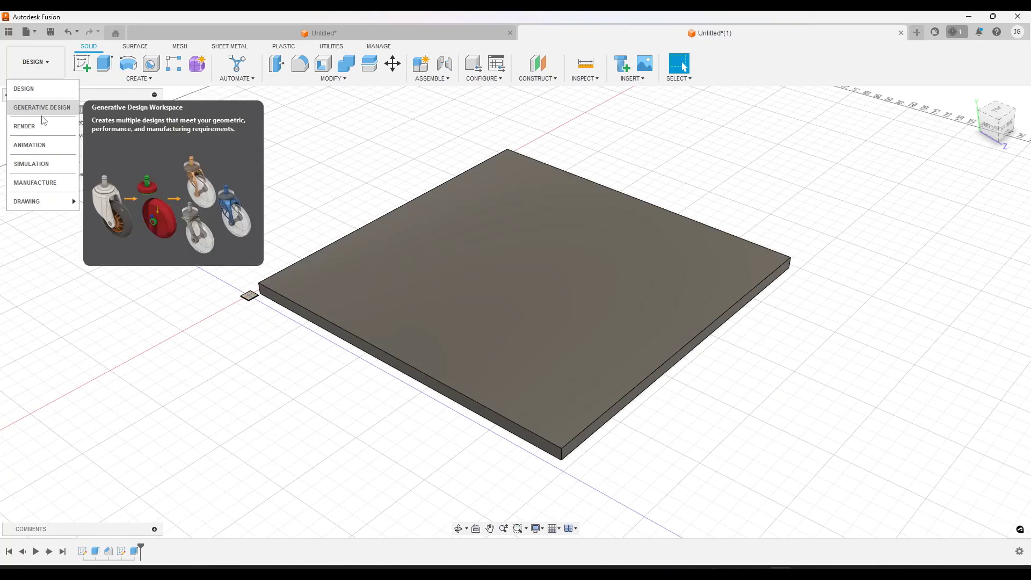
{"action": "left_click", "coordinate": [24, 126]}
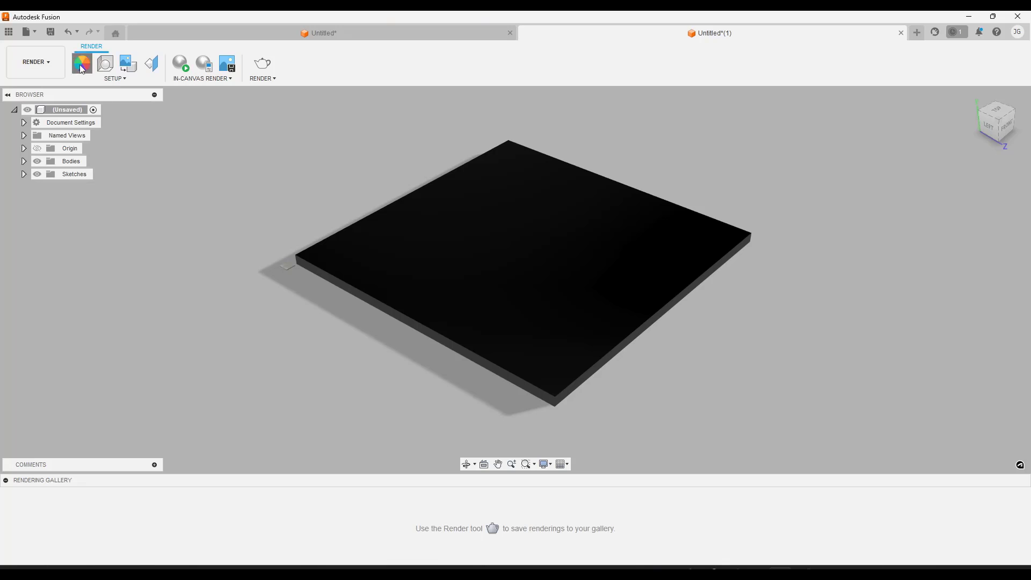
{"action": "left_click", "coordinate": [82, 64]}
{"action": "left_click_drag", "start_coordinate": [852, 253], "coordinate": [558, 261]}
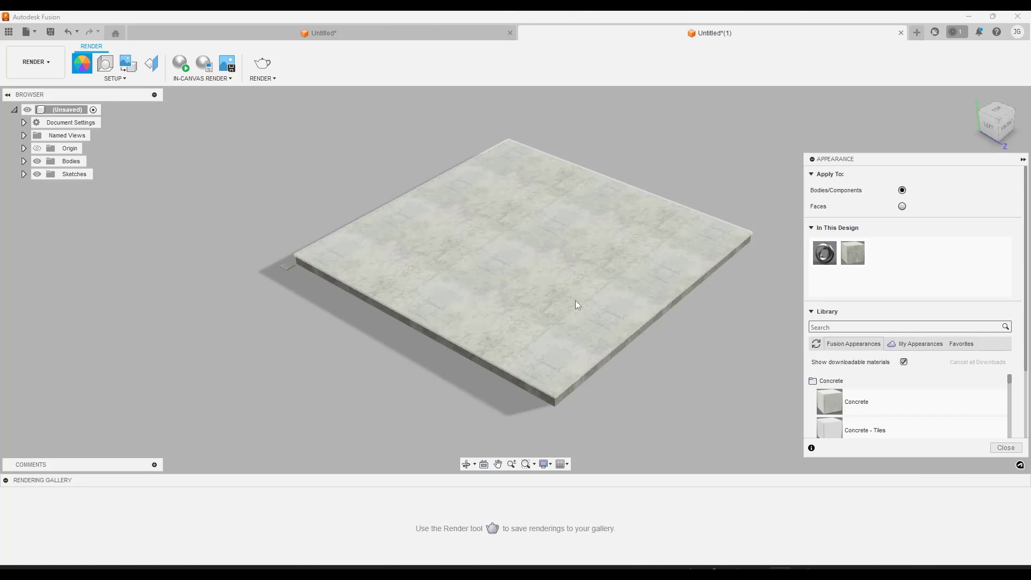
Examine the scale and repetition of the concrete texture across the large slab from several distances and angles
{"action": "scroll", "coordinate": [503, 306], "scroll_direction": "up", "scroll_amount": 5}
{"action": "scroll", "coordinate": [432, 299], "scroll_direction": "down", "scroll_amount": 4}
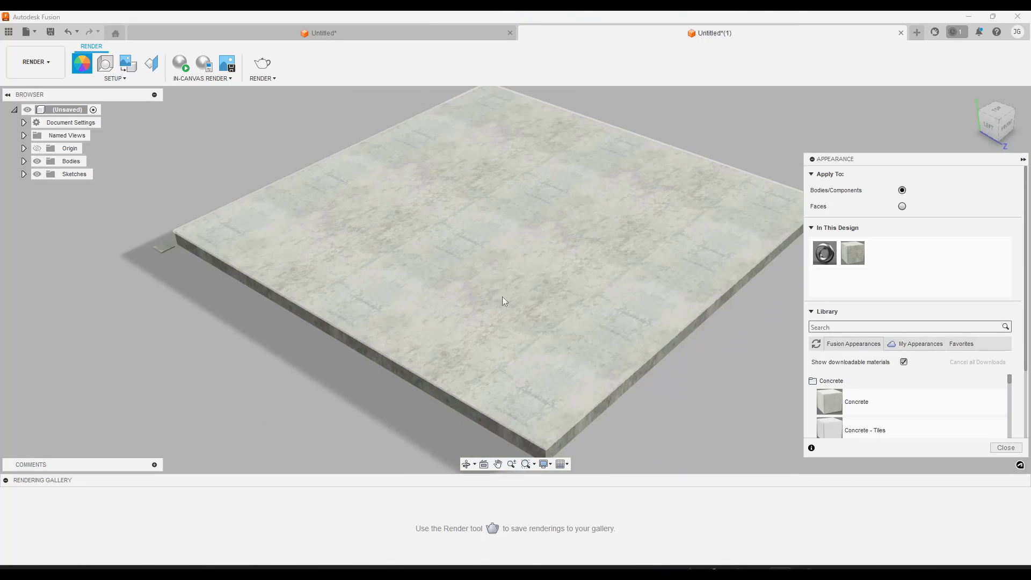
{"action": "scroll", "coordinate": [506, 304], "scroll_direction": "up", "scroll_amount": 3}
{"action": "mouse_move", "coordinate": [501, 323]}
{"action": "middle_mouse_down", "text": "shift"}
{"action": "mouse_move", "coordinate": [577, 299]}
{"action": "mouse_move", "coordinate": [536, 322]}
{"action": "mouse_move", "coordinate": [490, 316]}
{"action": "mouse_move", "coordinate": [494, 325]}
{"action": "middle_mouse_up", "text": "shift"}
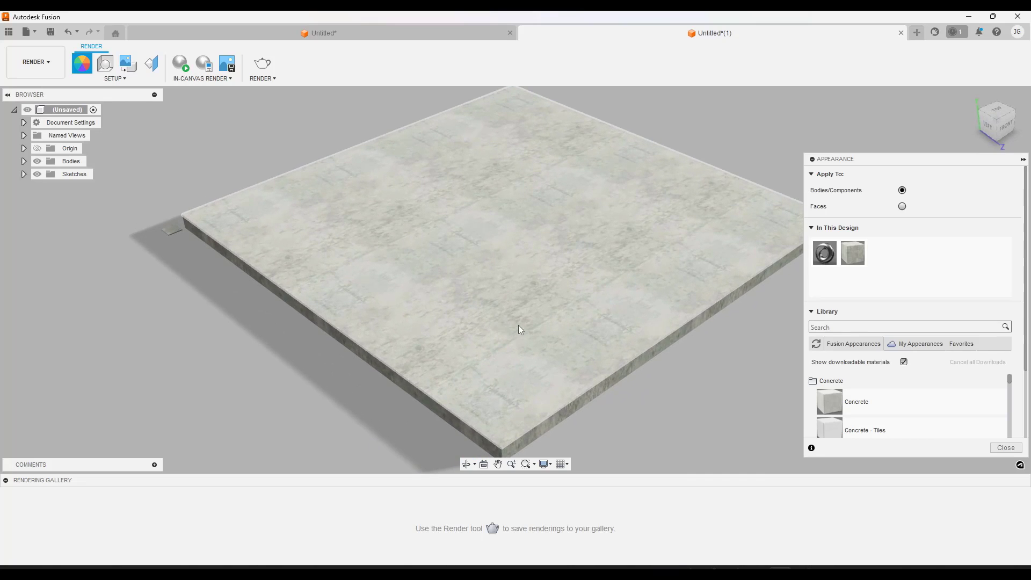
{"action": "scroll", "coordinate": [517, 324], "scroll_direction": "down", "scroll_amount": 2}
{"action": "scroll", "coordinate": [687, 244], "scroll_direction": "up", "scroll_amount": 1}
{"action": "middle_click_drag", "start_coordinate": [542, 278], "coordinate": [529, 299], "text": "shift"}
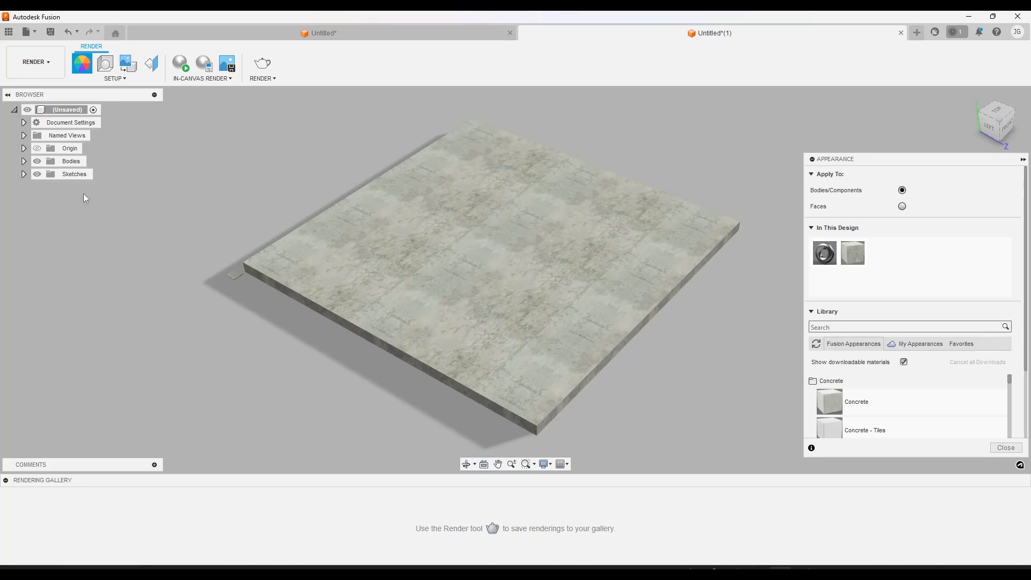
Hide the large slab body so only the small chamfered plate is shown up close
{"action": "left_click", "coordinate": [24, 161]}
{"action": "left_click", "coordinate": [52, 189]}
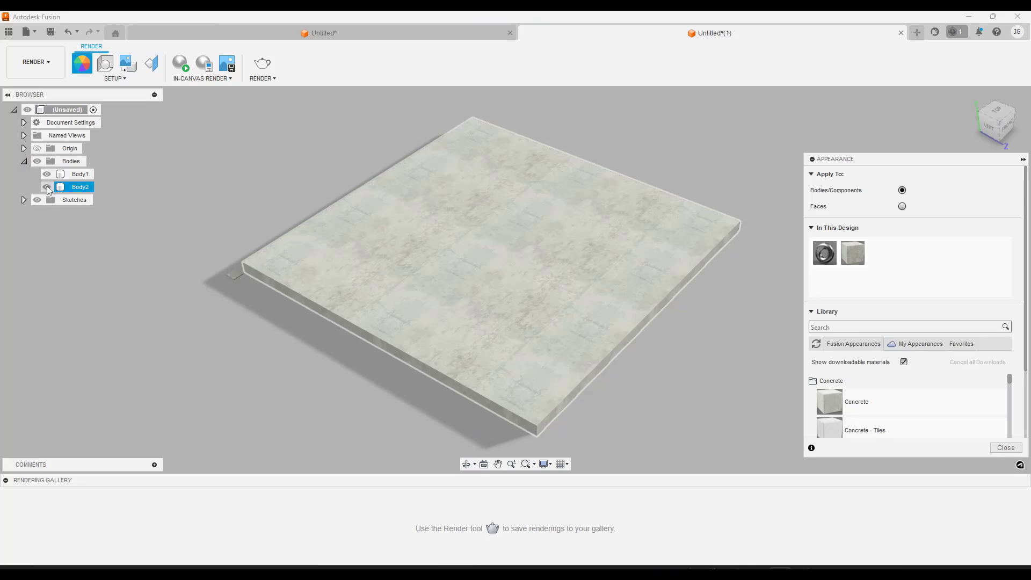
{"action": "left_click", "coordinate": [47, 186]}
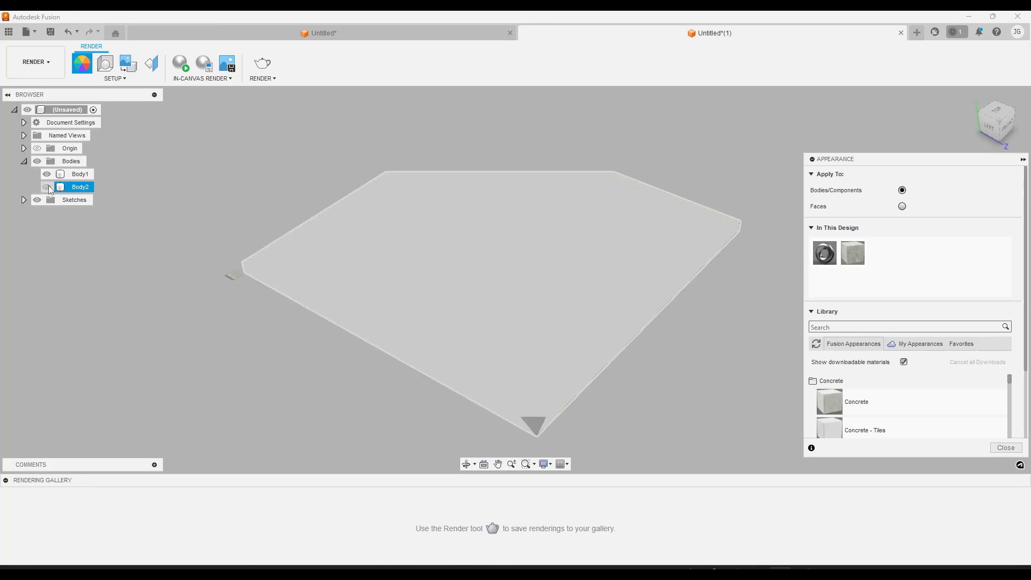
{"action": "scroll", "coordinate": [219, 273], "scroll_direction": "up", "scroll_amount": 10}
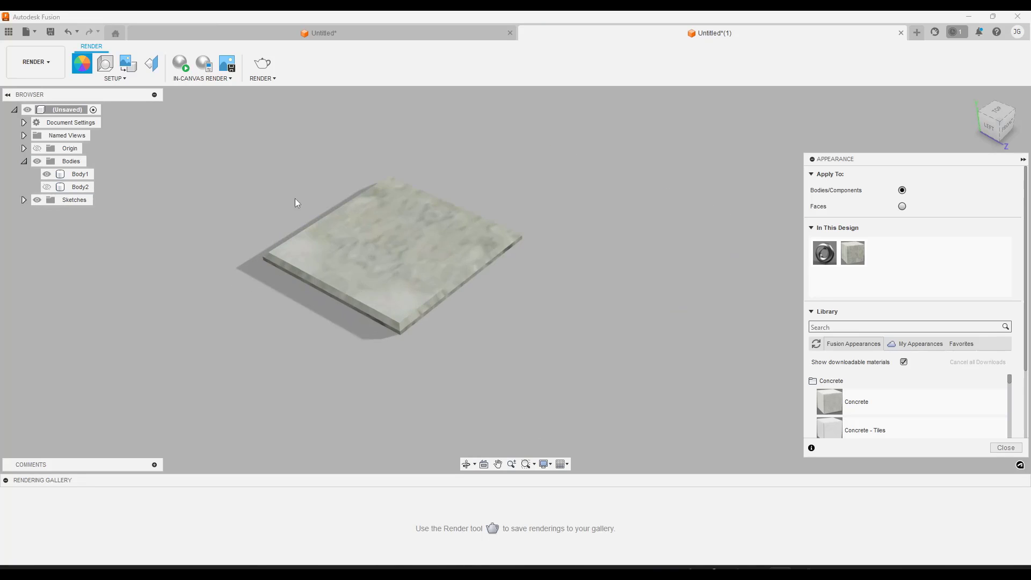
{"action": "left_click", "coordinate": [372, 220]}
{"action": "middle_click_drag", "start_coordinate": [371, 220], "coordinate": [367, 272], "text": "shift"}
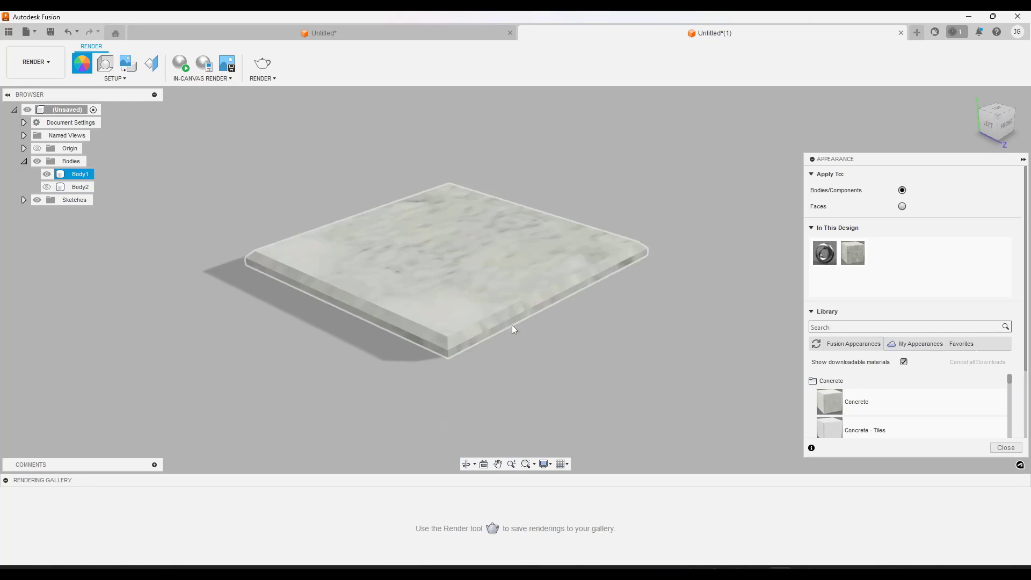
Inspect the texture image and its real-world size in the Concrete appearance's advanced material settings, cancelling without changes
{"action": "scroll", "coordinate": [943, 355], "scroll_direction": "down", "scroll_amount": 3}
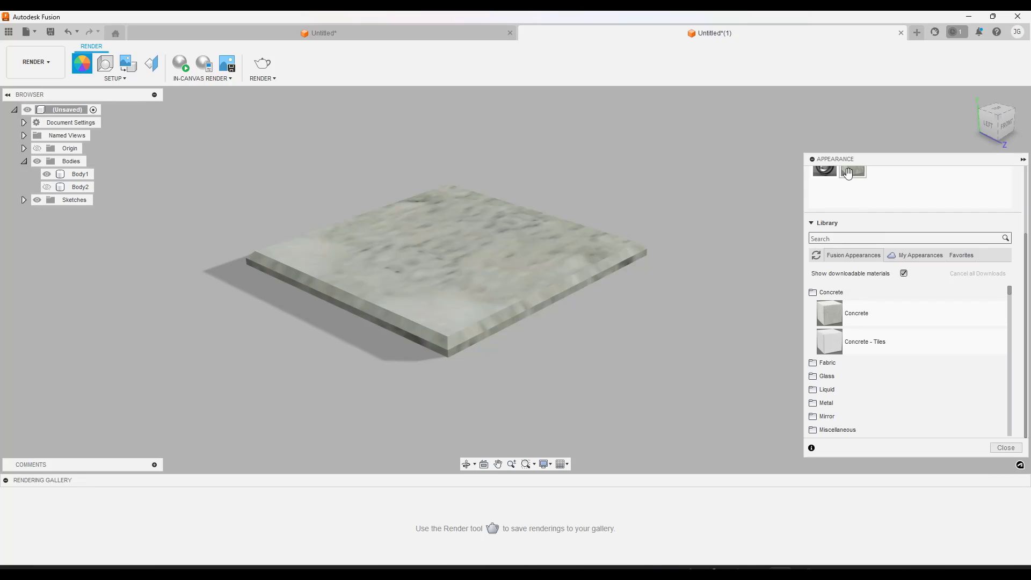
{"action": "scroll", "coordinate": [878, 218], "scroll_direction": "up", "scroll_amount": 1}
{"action": "left_click", "coordinate": [520, 285]}
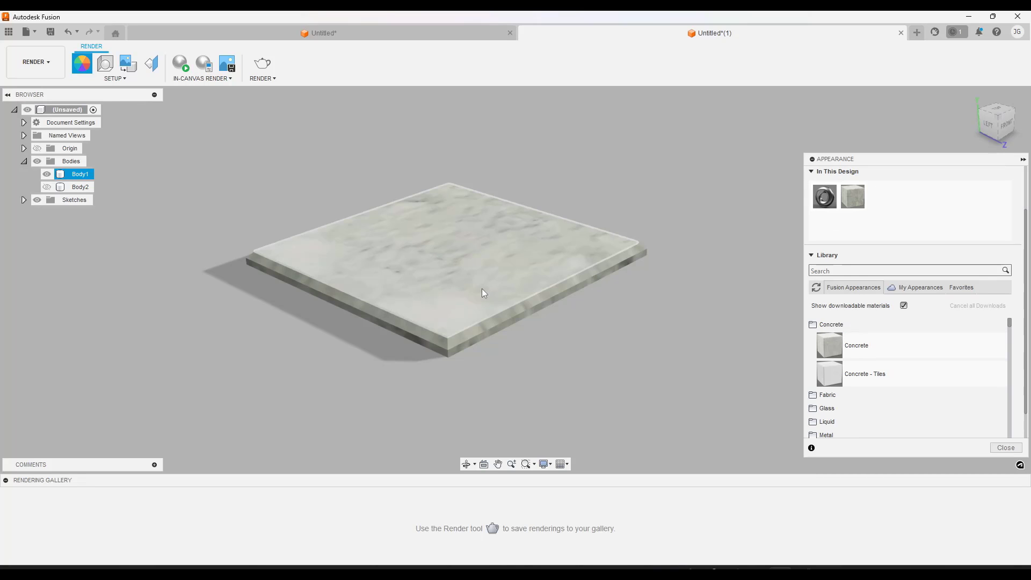
{"action": "left_click", "coordinate": [707, 238]}
{"action": "right_click", "coordinate": [851, 201]}
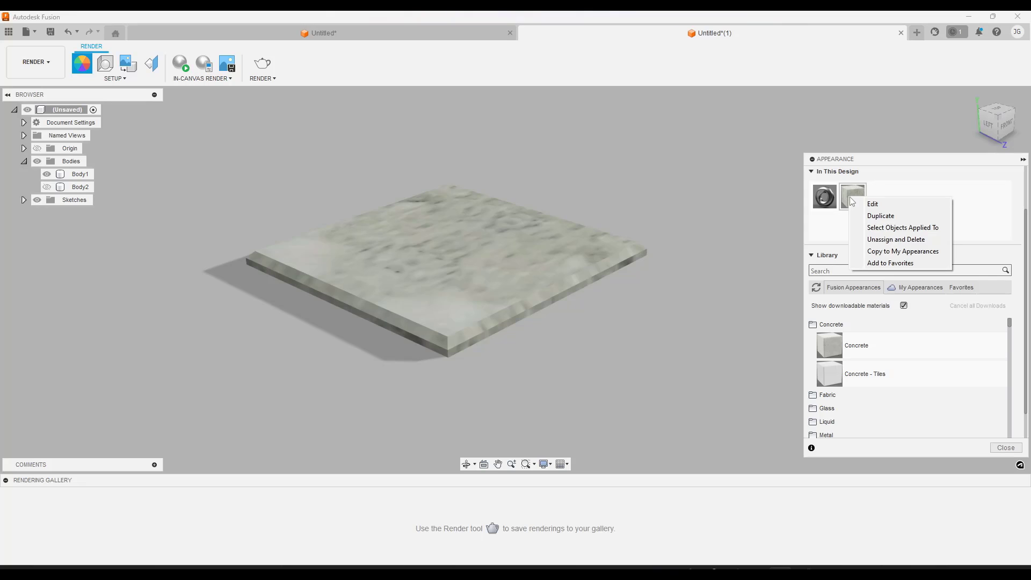
{"action": "left_click", "coordinate": [871, 205]}
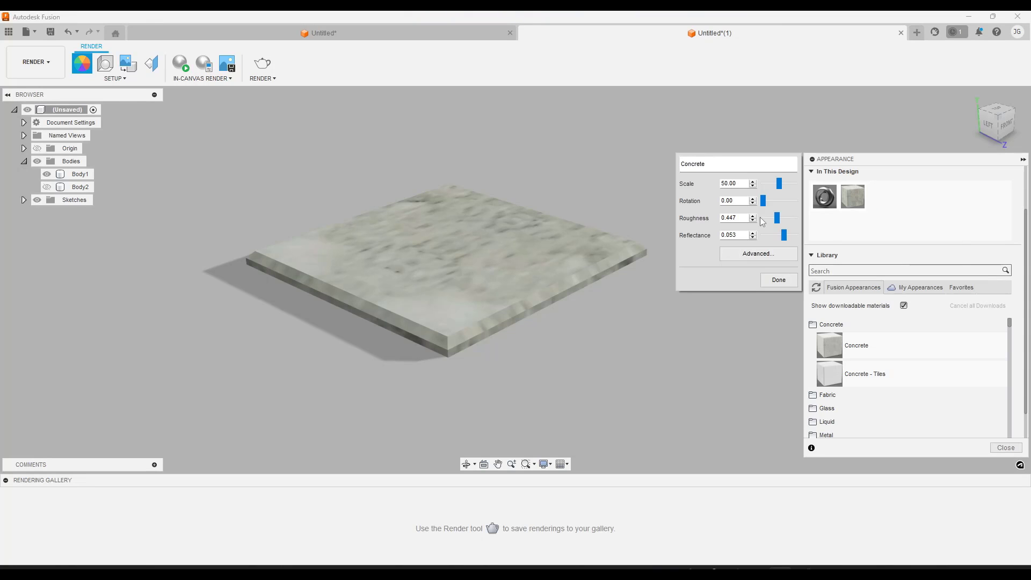
{"action": "left_click", "coordinate": [745, 256]}
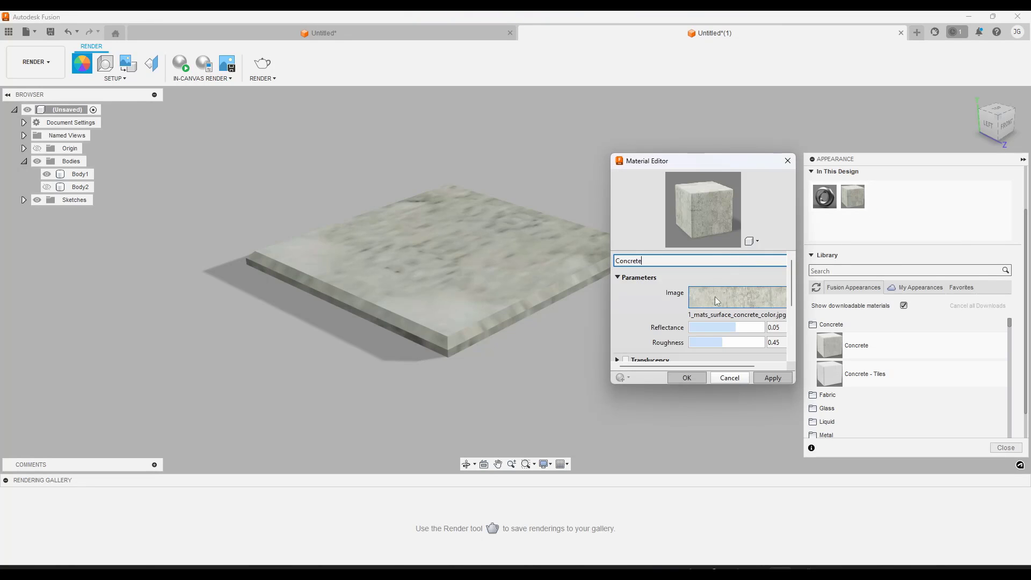
{"action": "left_click_drag", "start_coordinate": [609, 298], "coordinate": [392, 298]}
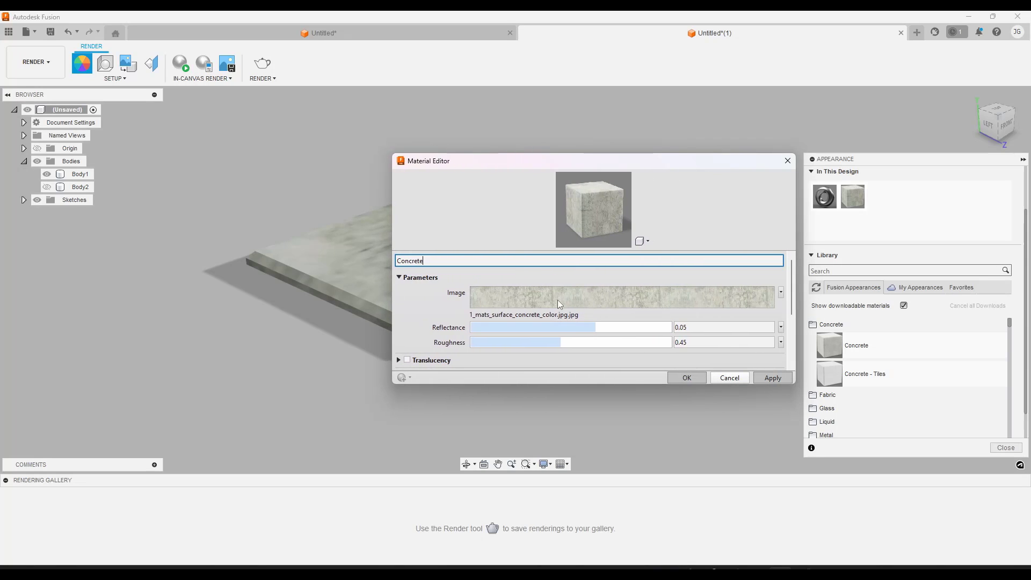
{"action": "left_click", "coordinate": [534, 298]}
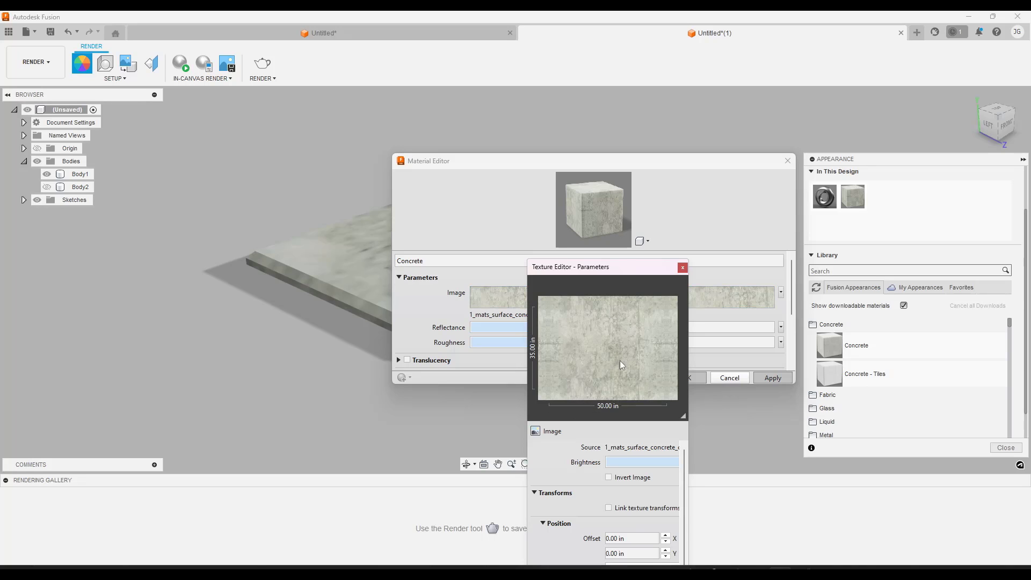
{"action": "left_click", "coordinate": [727, 379]}
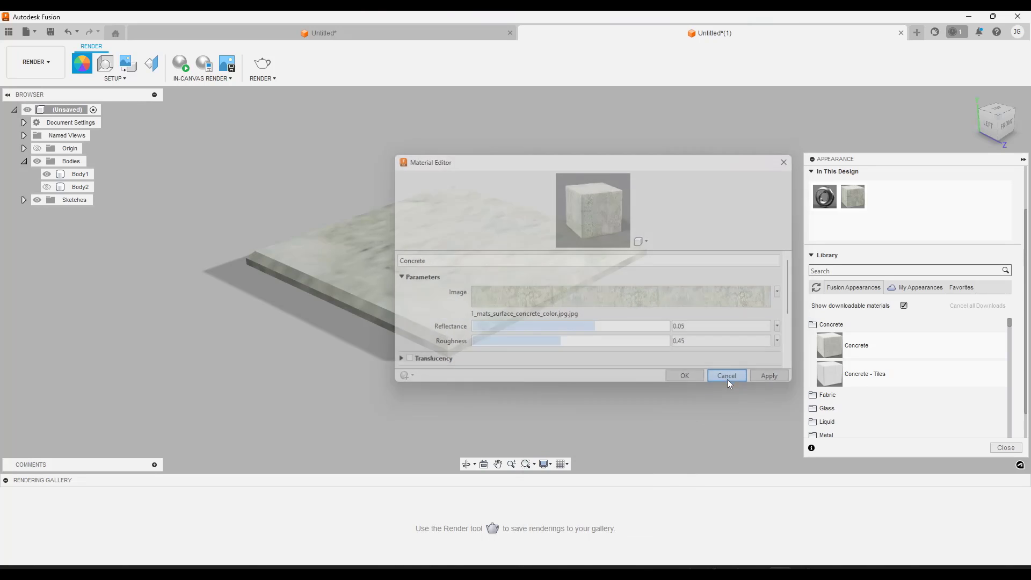
{"action": "left_click", "coordinate": [727, 379]}
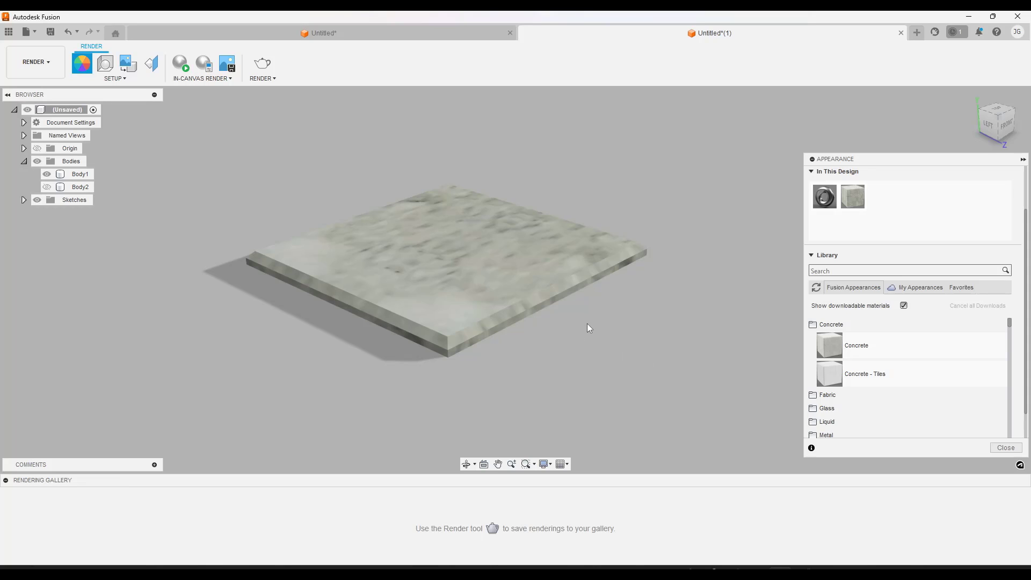
Browse the library's Paint appearances and download Paint - Enamel Glossy (Blue)
{"action": "left_click", "coordinate": [578, 285]}
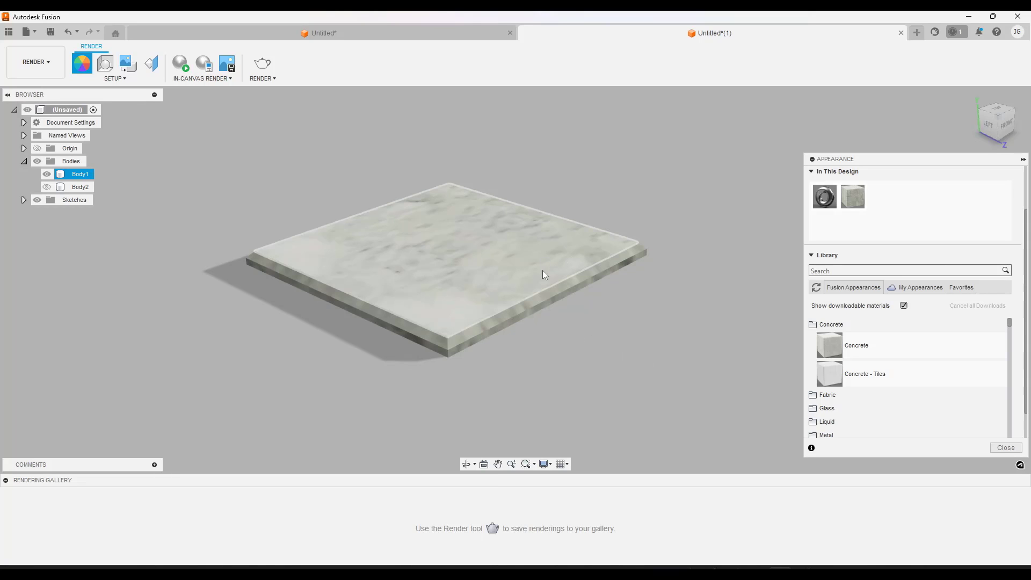
{"action": "scroll", "coordinate": [885, 365], "scroll_direction": "down", "scroll_amount": 5}
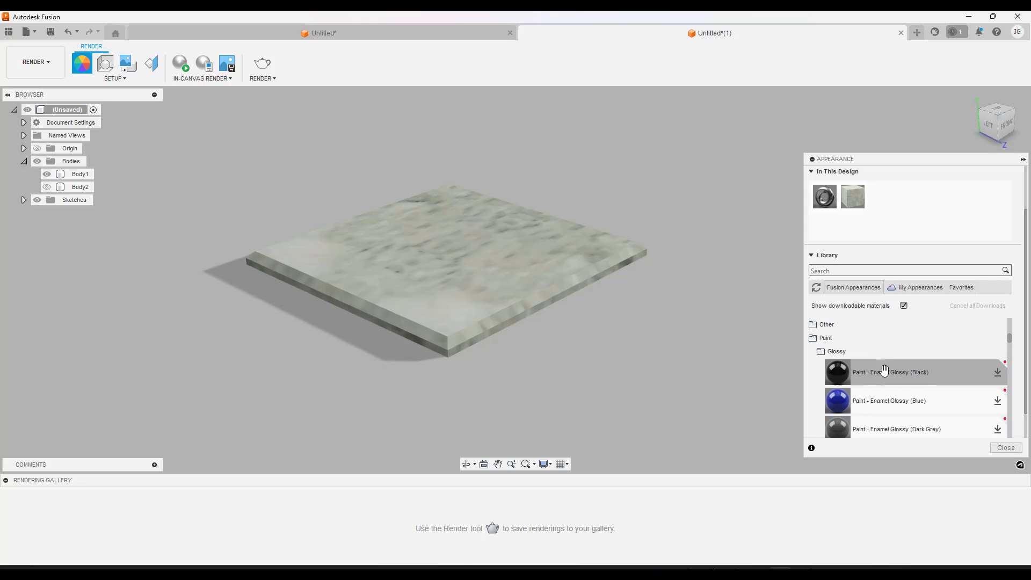
{"action": "scroll", "coordinate": [880, 382], "scroll_direction": "down", "scroll_amount": 5}
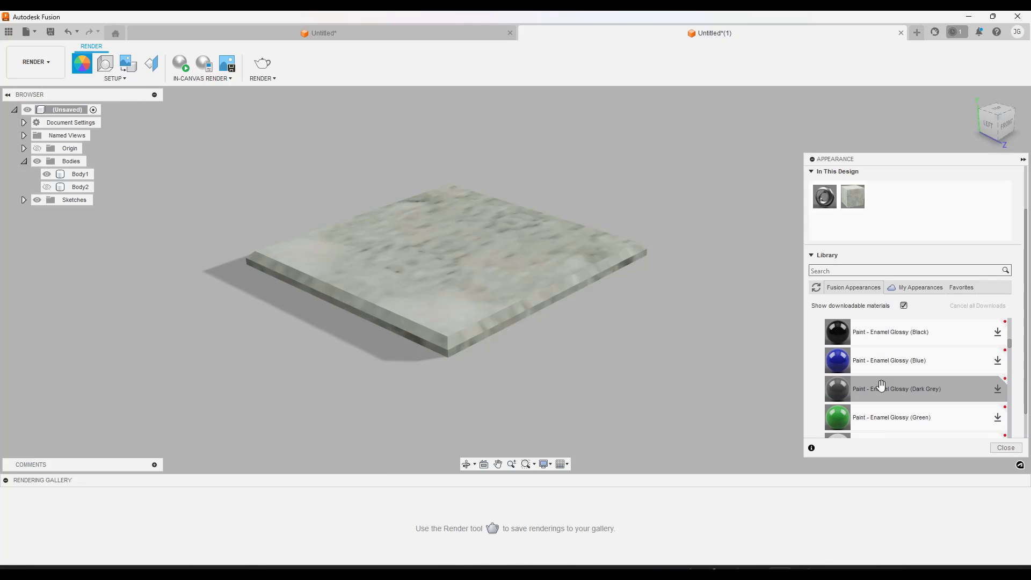
{"action": "scroll", "coordinate": [883, 379], "scroll_direction": "down", "scroll_amount": 3}
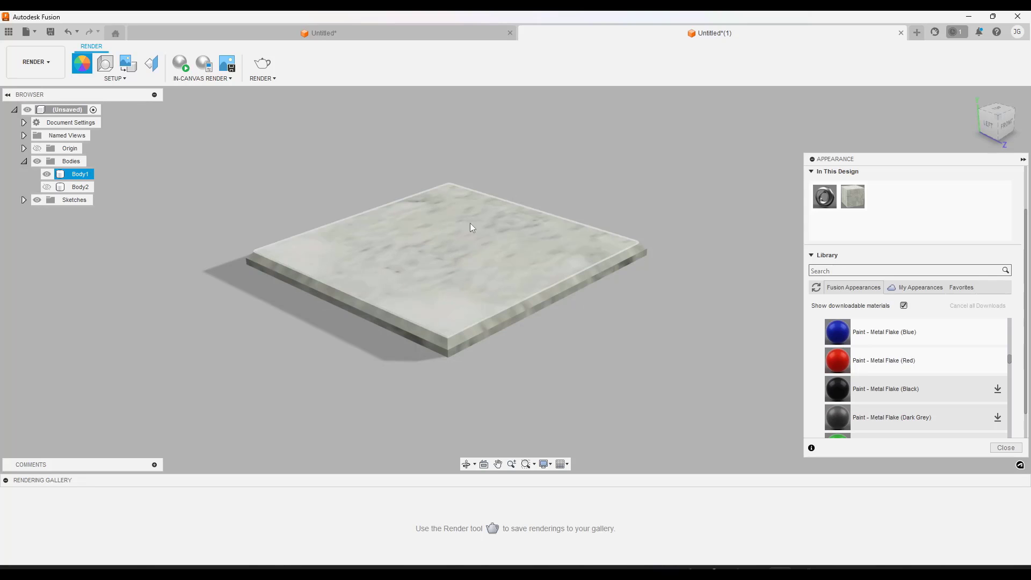
{"action": "scroll", "coordinate": [909, 383], "scroll_direction": "up", "scroll_amount": 3}
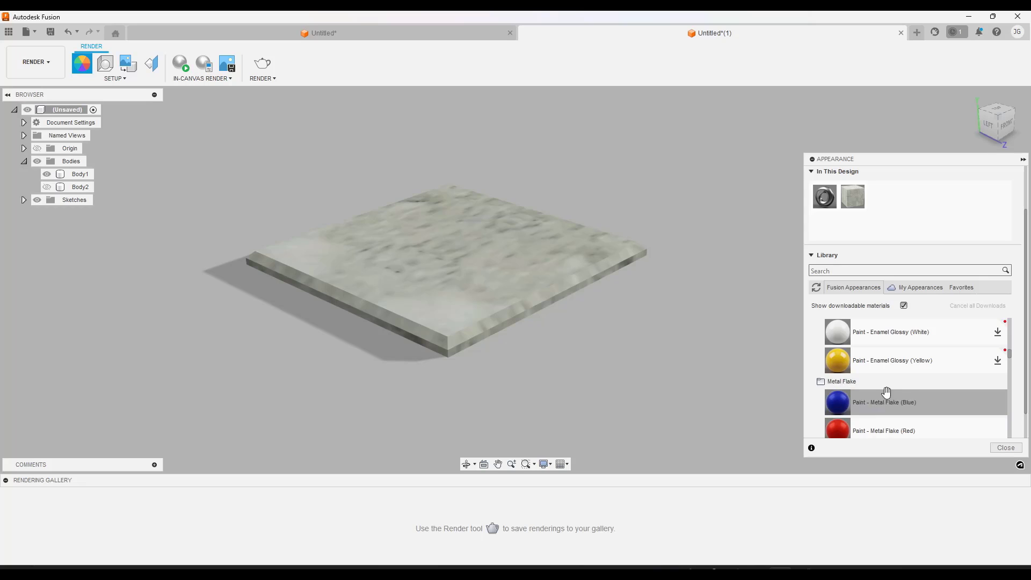
{"action": "scroll", "coordinate": [875, 398], "scroll_direction": "up", "scroll_amount": 5}
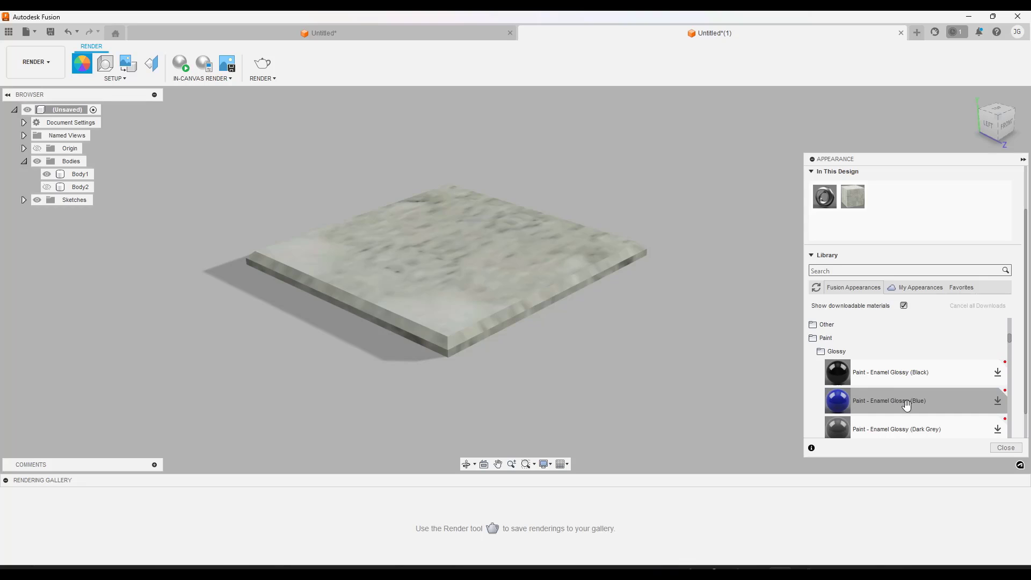
{"action": "left_click", "coordinate": [989, 402]}
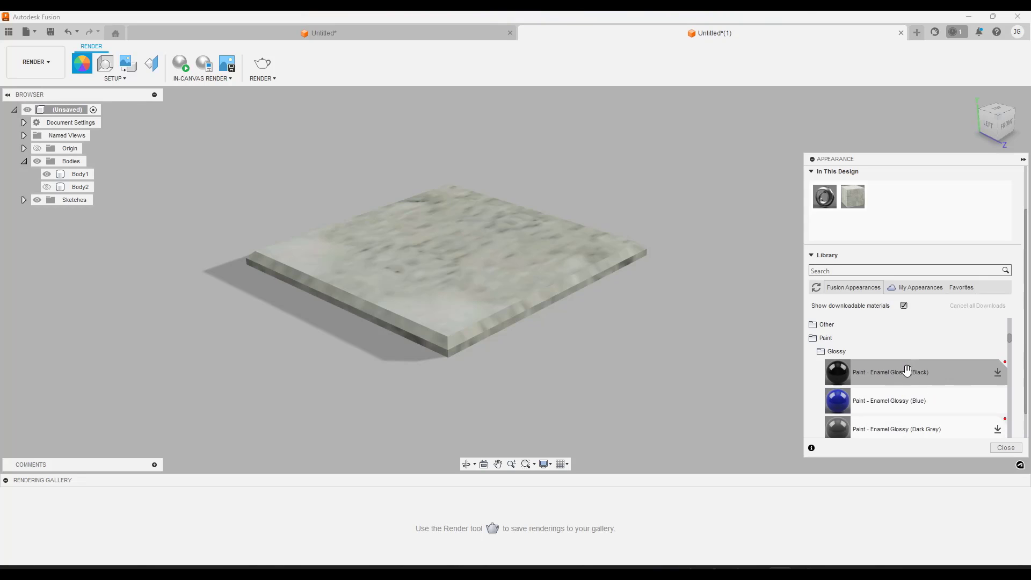
Apply Paint - Enamel Glossy (Blue) to the small chamfered plate in place of the concrete
{"action": "scroll", "coordinate": [910, 368], "scroll_direction": "up", "scroll_amount": 3}
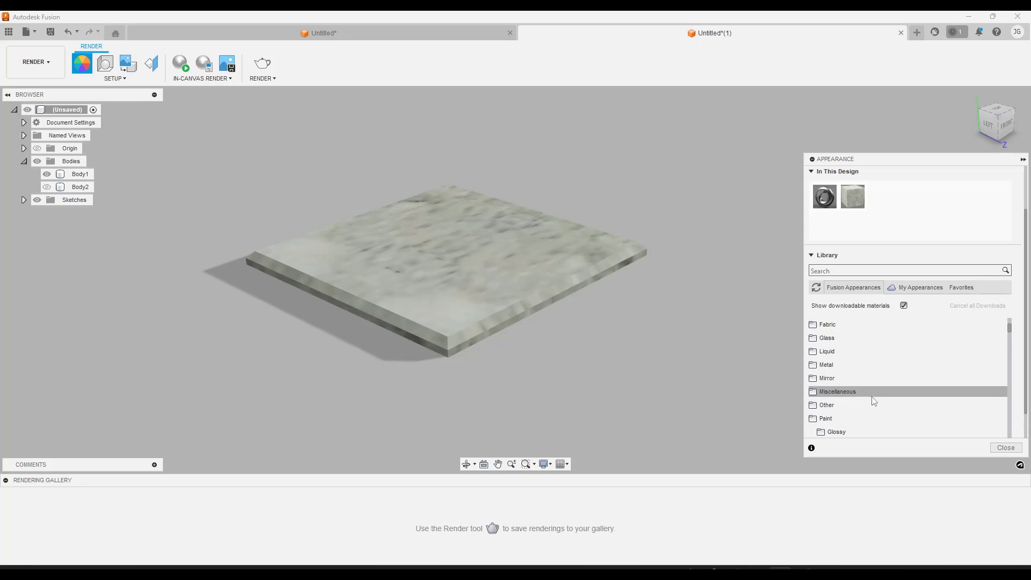
{"action": "scroll", "coordinate": [872, 399], "scroll_direction": "down", "scroll_amount": 3}
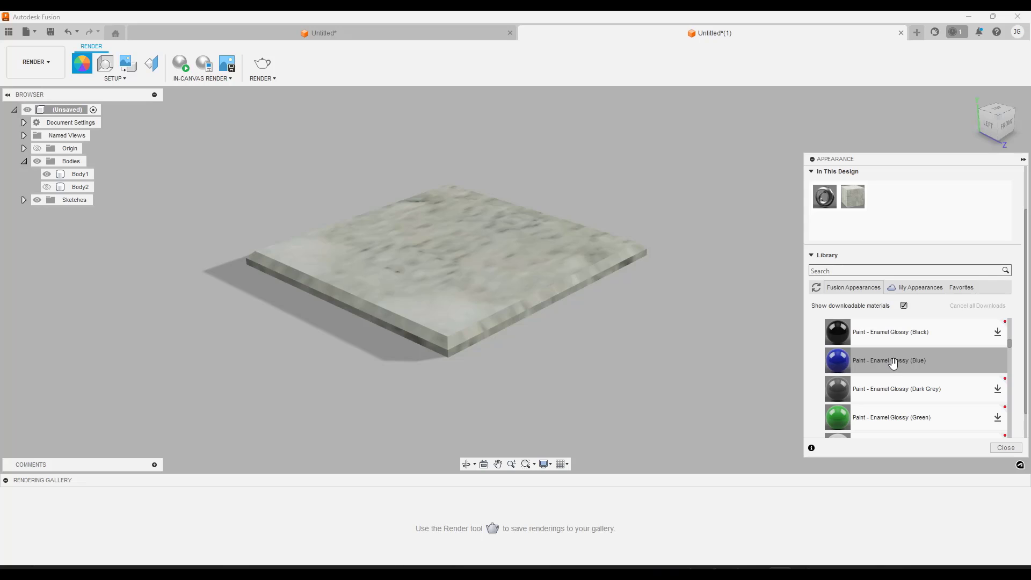
{"action": "left_click_drag", "start_coordinate": [893, 363], "coordinate": [471, 293]}
{"action": "left_click", "coordinate": [305, 145]}
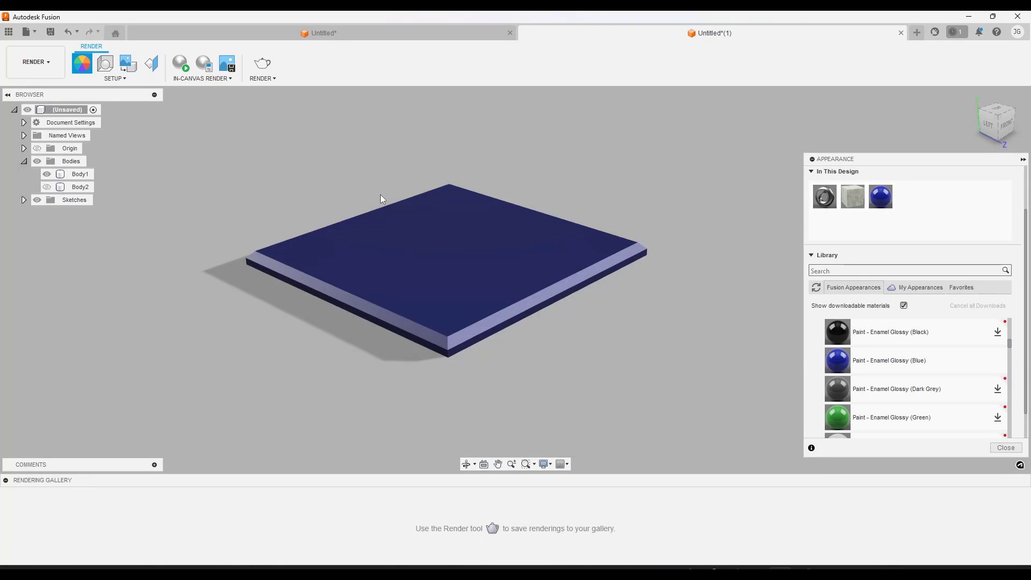
{"action": "scroll", "coordinate": [279, 191], "scroll_direction": "up", "scroll_amount": 1}
{"action": "left_click", "coordinate": [391, 301]}
{"action": "mouse_move", "coordinate": [392, 301]}
{"action": "middle_mouse_down", "text": "shift"}
{"action": "mouse_move", "coordinate": [472, 295]}
{"action": "mouse_move", "coordinate": [388, 296]}
{"action": "mouse_move", "coordinate": [388, 309]}
{"action": "middle_mouse_up", "text": "shift"}
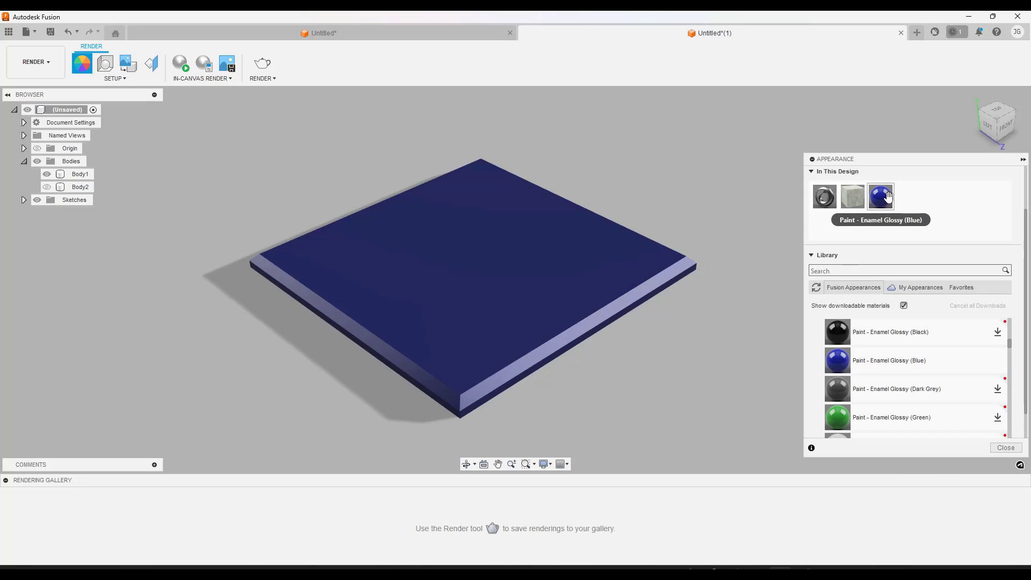
Edit the blue enamel paint, setting its color to RGB 37, 52, 165 and its roughness to 0.017
{"action": "left_click", "coordinate": [569, 265]}
{"action": "middle_click_drag", "start_coordinate": [569, 265], "coordinate": [543, 300], "text": "shift"}
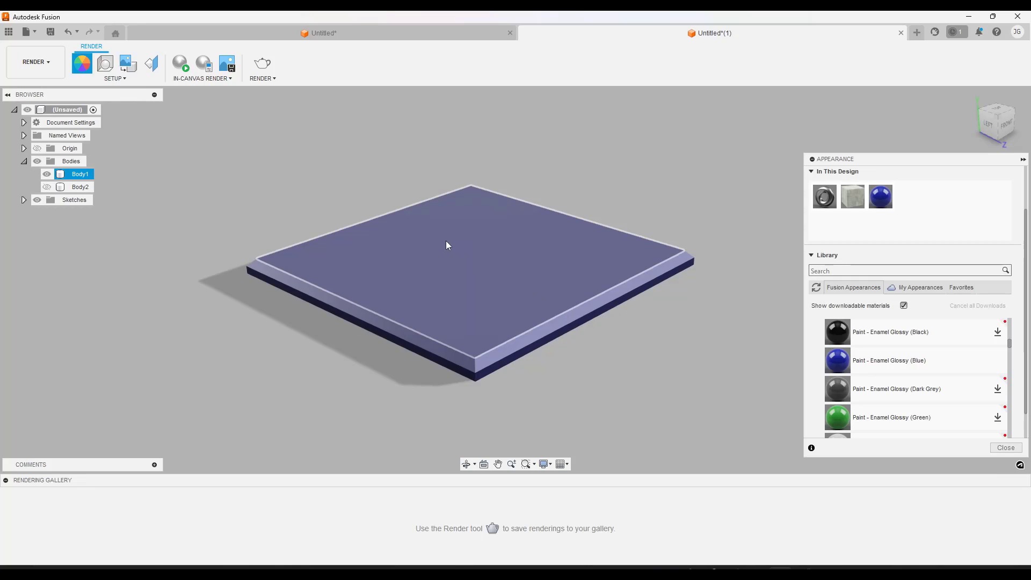
{"action": "key", "text": "Escape"}
{"action": "right_click", "coordinate": [885, 200]}
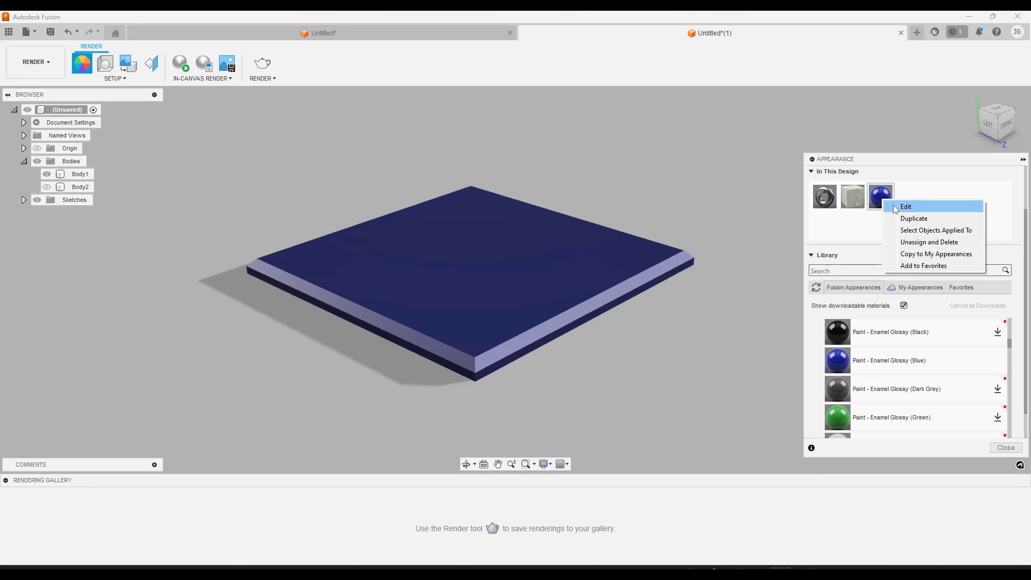
{"action": "left_click", "coordinate": [905, 206]}
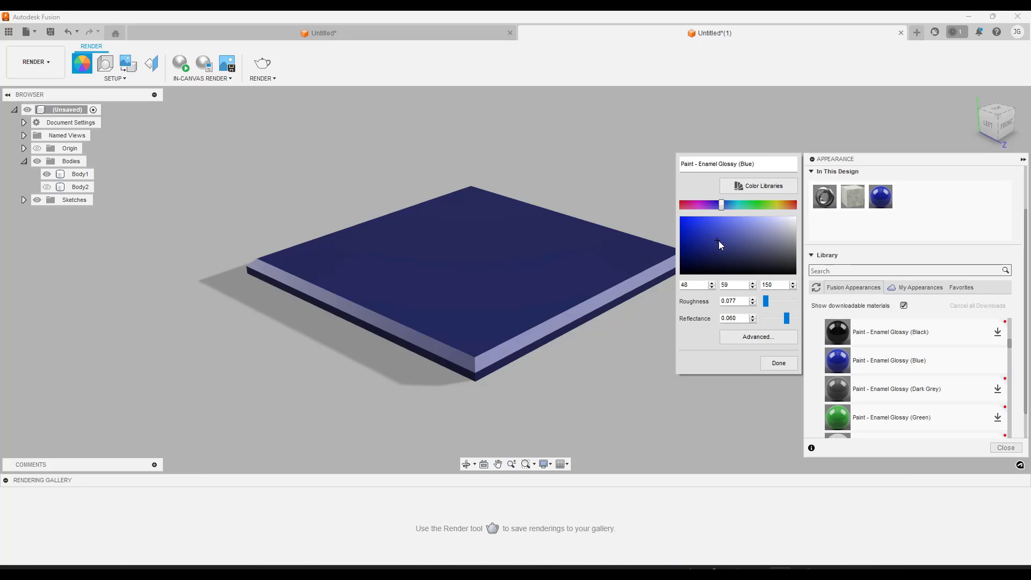
{"action": "mouse_move", "coordinate": [723, 241]}
{"action": "left_mouse_down"}
{"action": "mouse_move", "coordinate": [749, 240]}
{"action": "mouse_move", "coordinate": [748, 252]}
{"action": "mouse_move", "coordinate": [717, 260]}
{"action": "mouse_move", "coordinate": [705, 237]}
{"action": "left_mouse_up"}
{"action": "mouse_move", "coordinate": [768, 304]}
{"action": "left_mouse_down"}
{"action": "mouse_move", "coordinate": [788, 303]}
{"action": "mouse_move", "coordinate": [750, 304]}
{"action": "left_mouse_up"}
{"action": "middle_click_drag", "start_coordinate": [416, 275], "coordinate": [449, 275]}
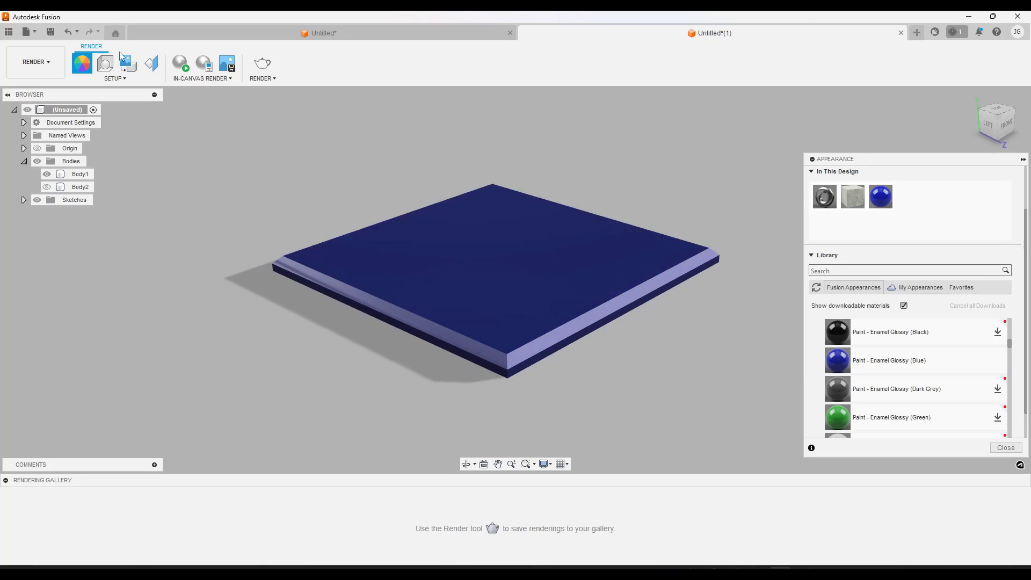
Rotate the scene environment to 68 degrees in Scene Settings so its lights reflect off the plate's top face
{"action": "left_click", "coordinate": [105, 64]}
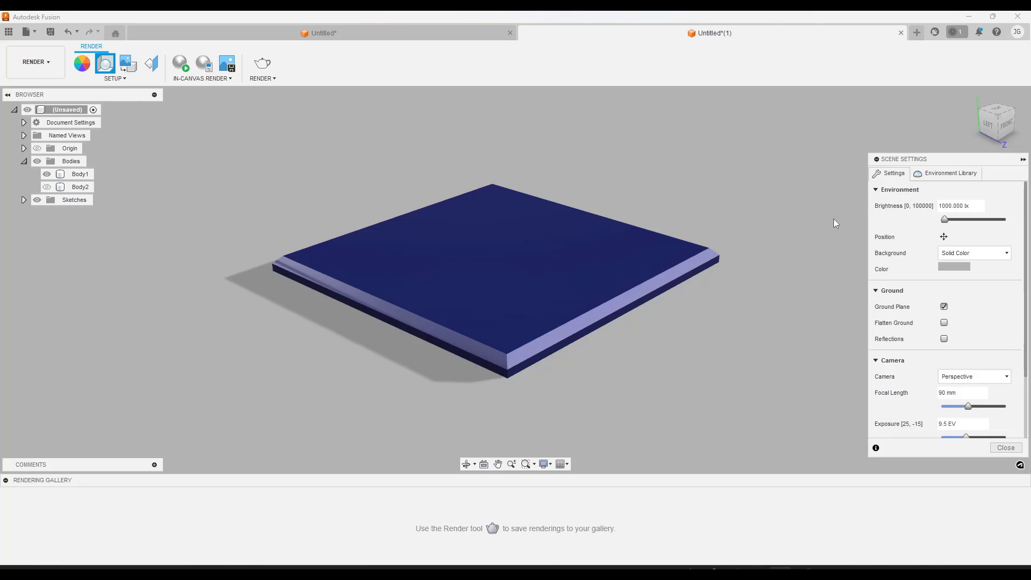
{"action": "left_click", "coordinate": [943, 237]}
{"action": "left_click_drag", "start_coordinate": [733, 310], "coordinate": [766, 310]}
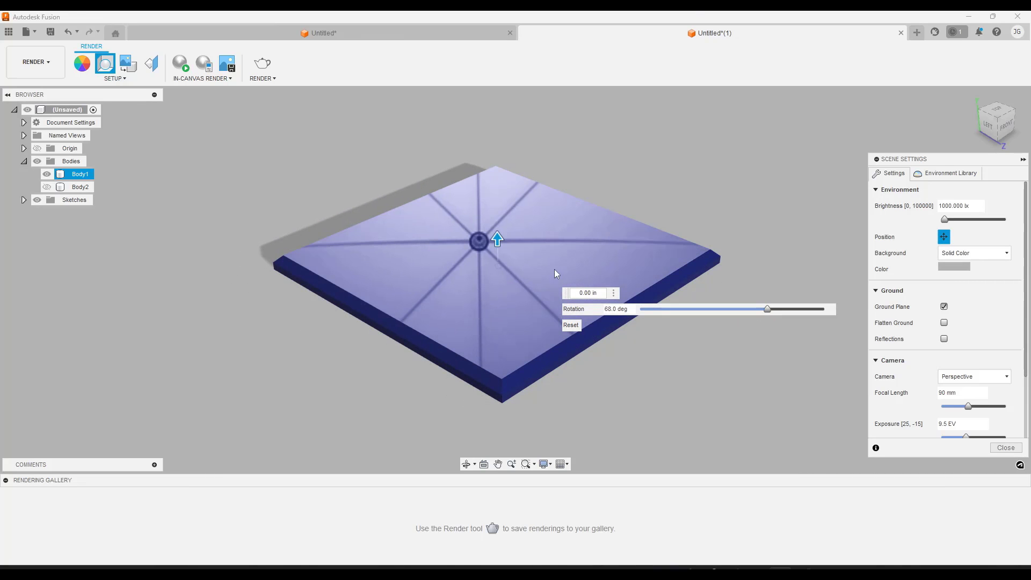
{"action": "mouse_move", "coordinate": [521, 278]}
{"action": "middle_mouse_down", "text": "shift"}
{"action": "mouse_move", "coordinate": [518, 225]}
{"action": "mouse_move", "coordinate": [523, 277]}
{"action": "middle_mouse_up", "text": "shift"}
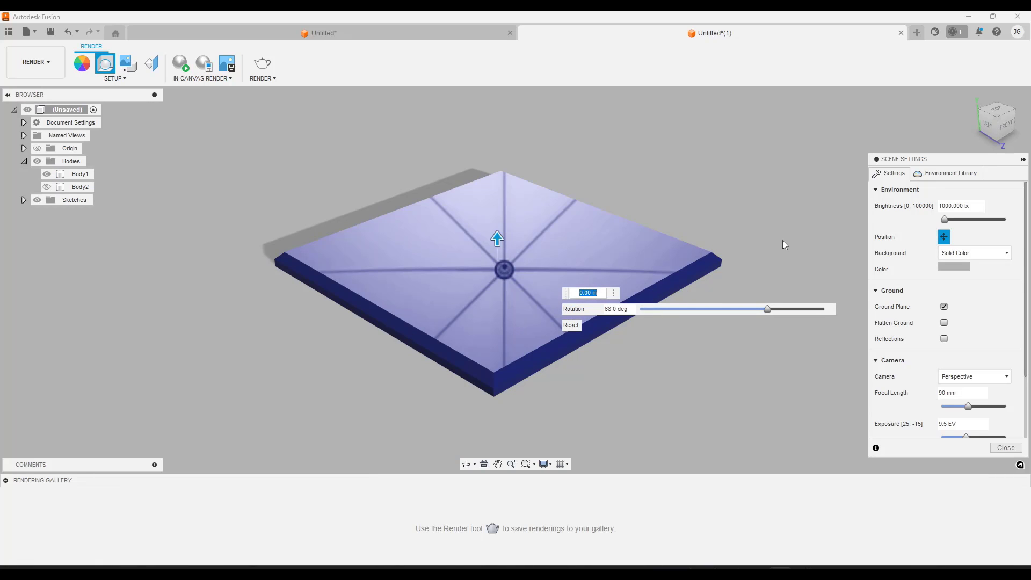
{"action": "left_click", "coordinate": [1006, 447]}
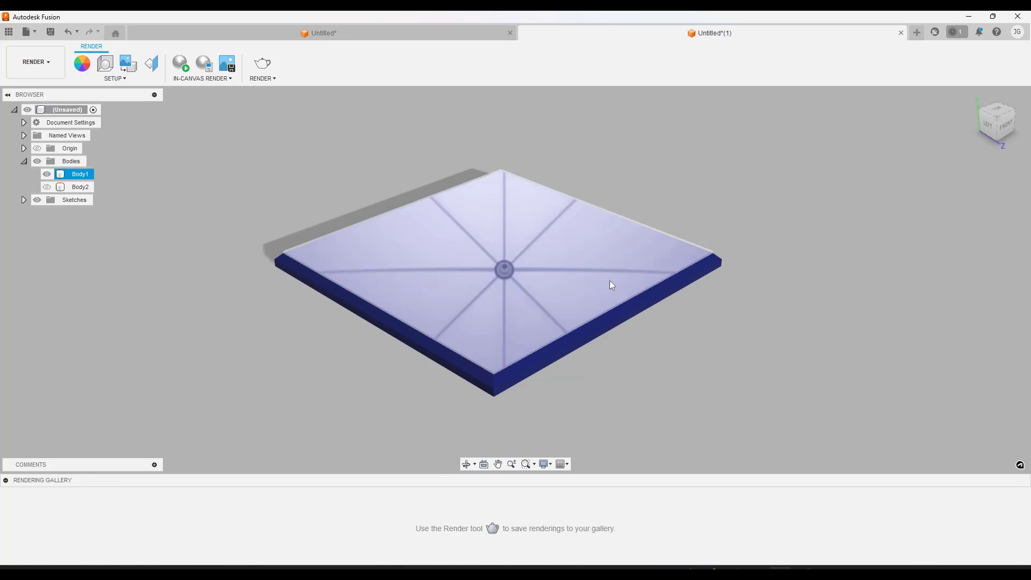
Set the blue enamel paint's roughness to 0.034 and reflectance to 0.06, and review its advanced material parameters without applying changes there
{"action": "left_click", "coordinate": [81, 55]}
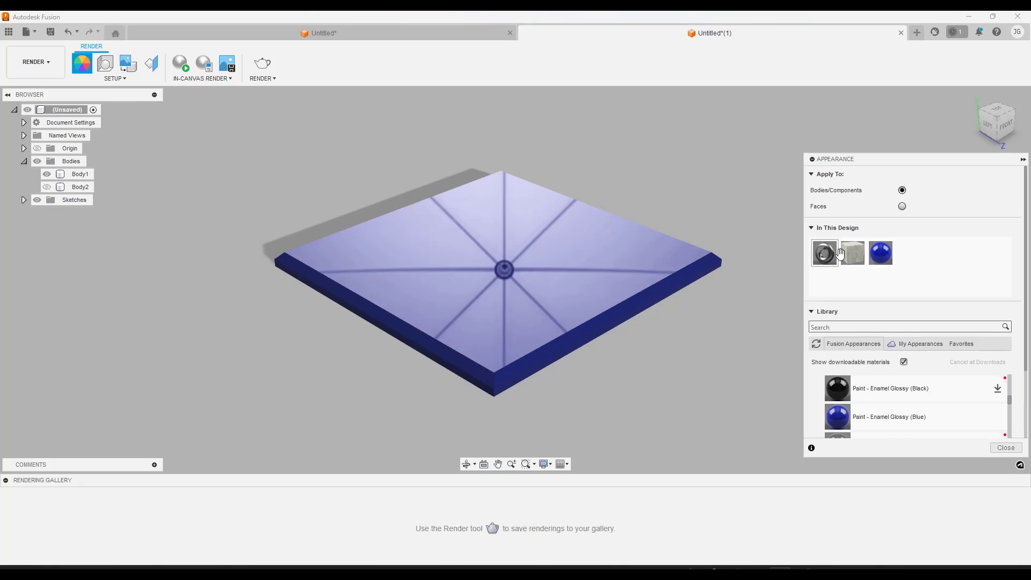
{"action": "right_click", "coordinate": [883, 259]}
{"action": "left_click", "coordinate": [905, 265]}
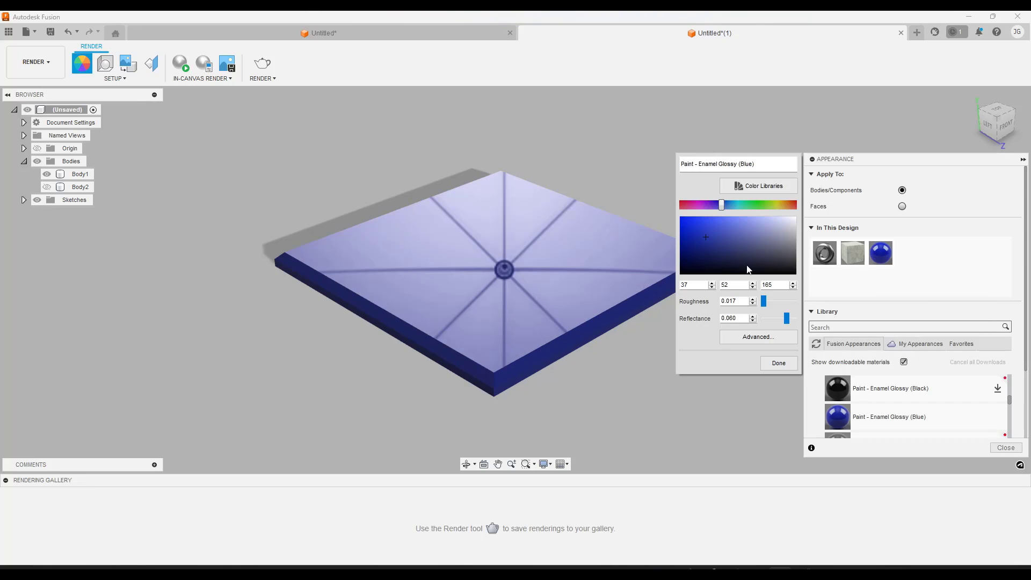
{"action": "left_click_drag", "start_coordinate": [764, 302], "coordinate": [781, 323]}
{"action": "mouse_move", "coordinate": [783, 323]}
{"action": "left_mouse_down"}
{"action": "mouse_move", "coordinate": [762, 324]}
{"action": "mouse_move", "coordinate": [778, 327]}
{"action": "left_mouse_up"}
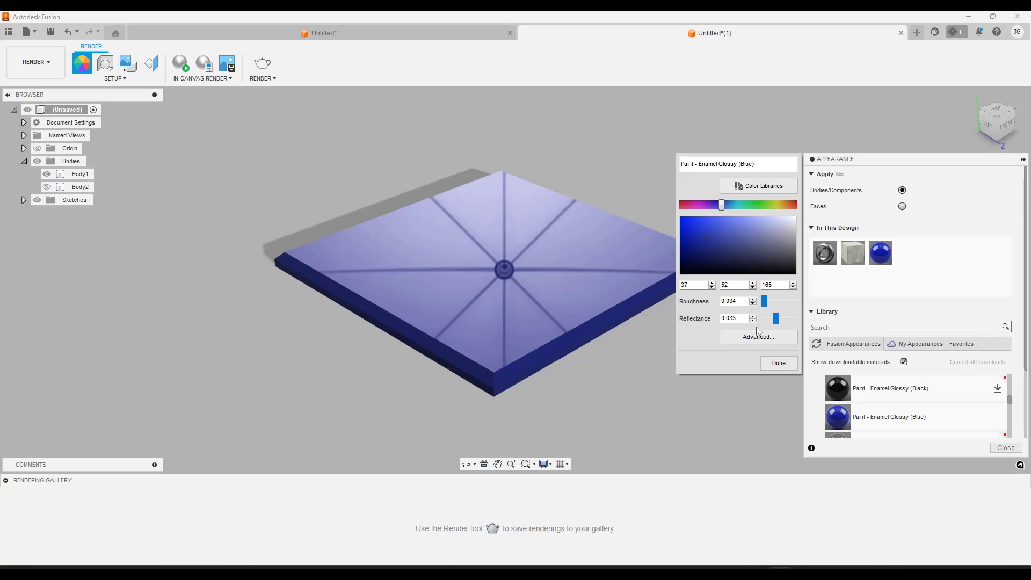
{"action": "mouse_move", "coordinate": [776, 321]}
{"action": "left_mouse_down"}
{"action": "mouse_move", "coordinate": [797, 321]}
{"action": "mouse_move", "coordinate": [787, 322]}
{"action": "left_mouse_up"}
{"action": "left_click", "coordinate": [766, 338]}
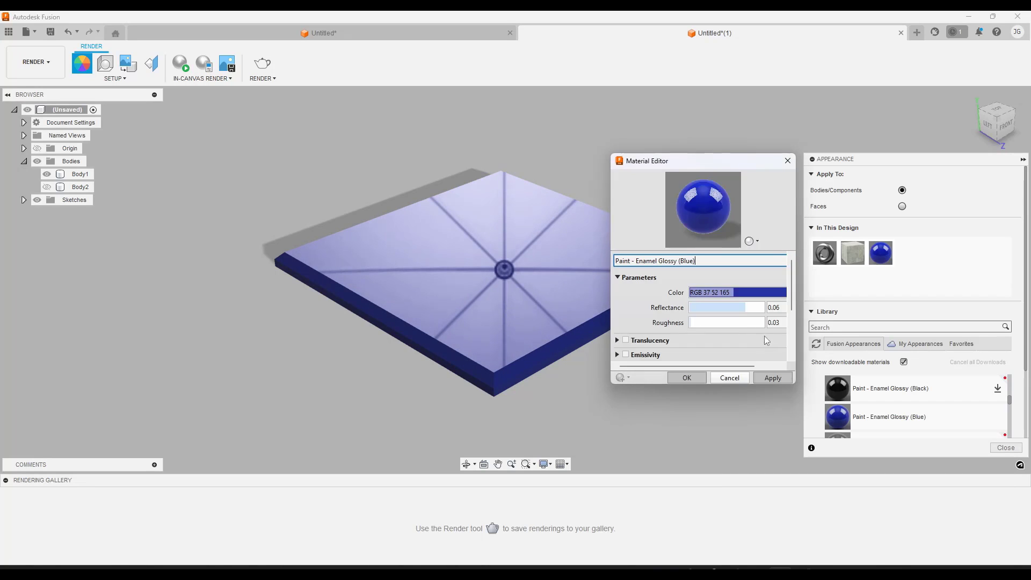
{"action": "scroll", "coordinate": [635, 293], "scroll_direction": "down", "scroll_amount": 2}
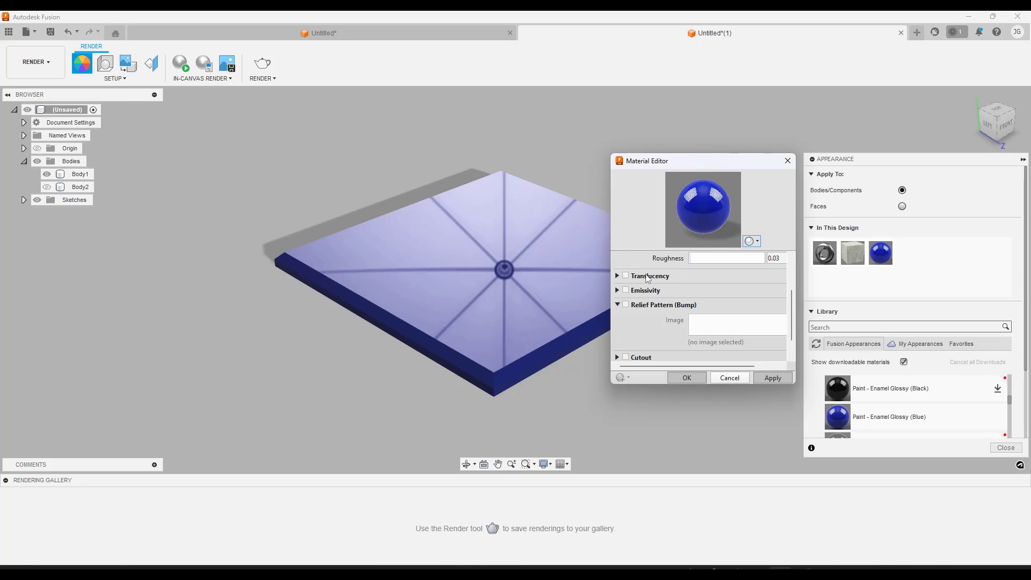
{"action": "left_click", "coordinate": [737, 377]}
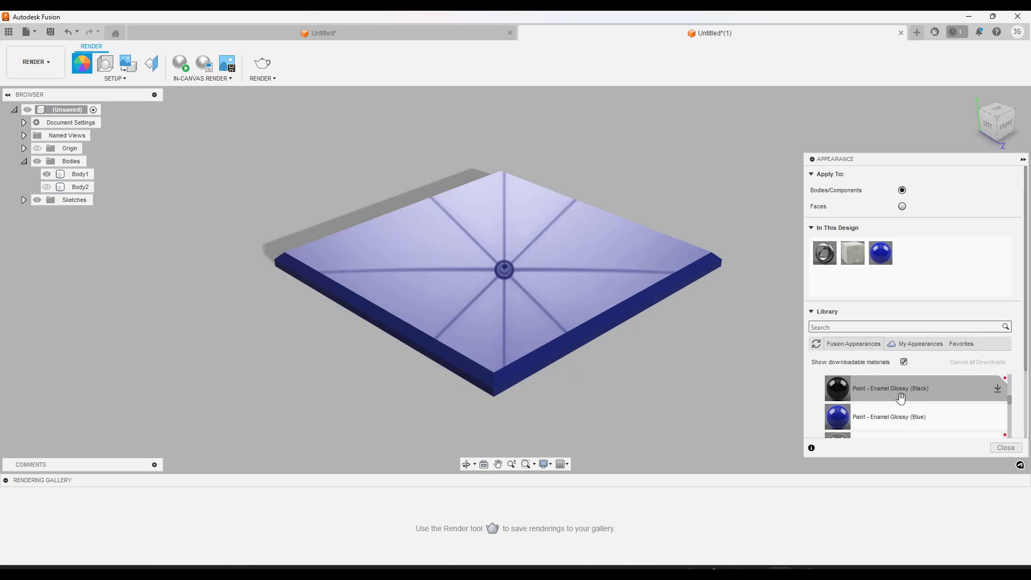
Browse the library's enamel, metal flake and metallic paint appearances
{"action": "scroll", "coordinate": [887, 381], "scroll_direction": "down", "scroll_amount": 2}
{"action": "scroll", "coordinate": [544, 291], "scroll_direction": "up", "scroll_amount": 2}
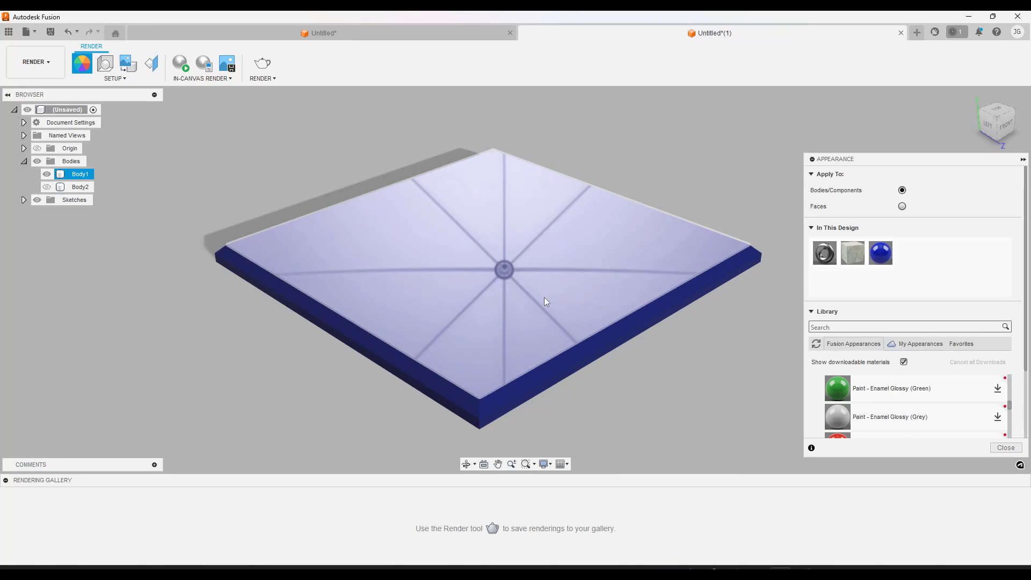
{"action": "scroll", "coordinate": [898, 400], "scroll_direction": "down", "scroll_amount": 3}
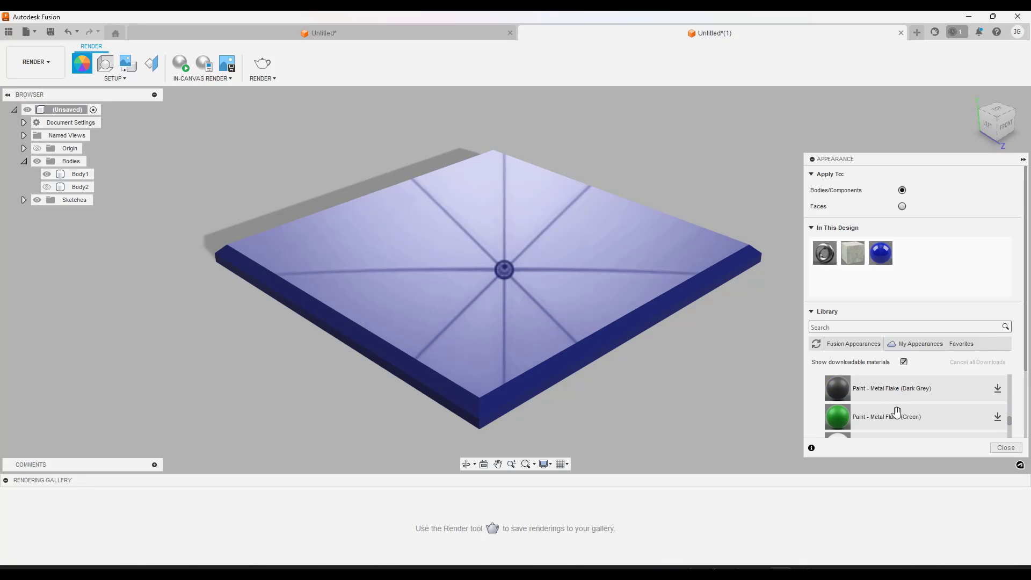
{"action": "scroll", "coordinate": [902, 413], "scroll_direction": "down", "scroll_amount": 4}
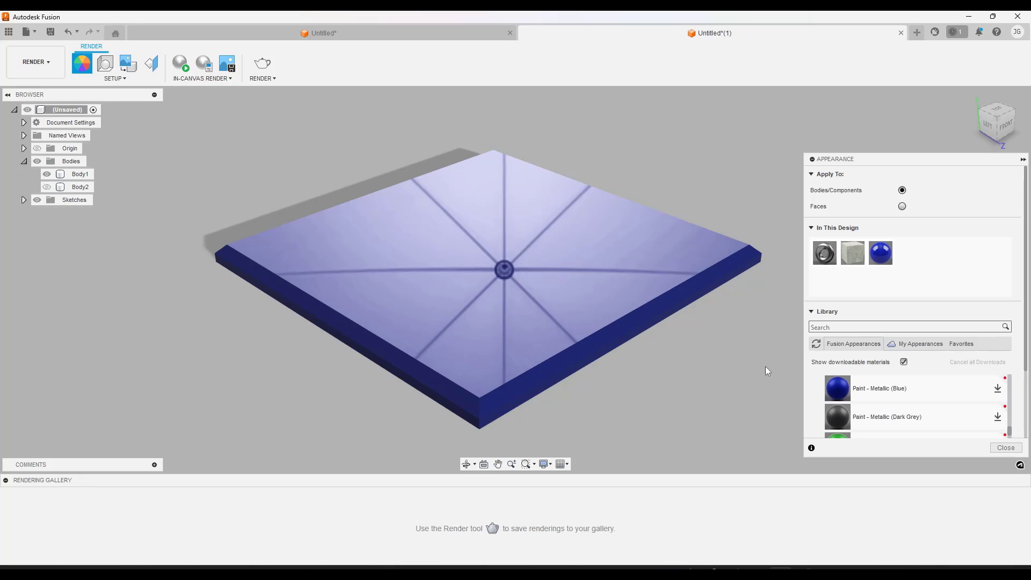
Switch from Render to the Design workspace with the blue chamfered plate in view
{"action": "left_click", "coordinate": [43, 70]}
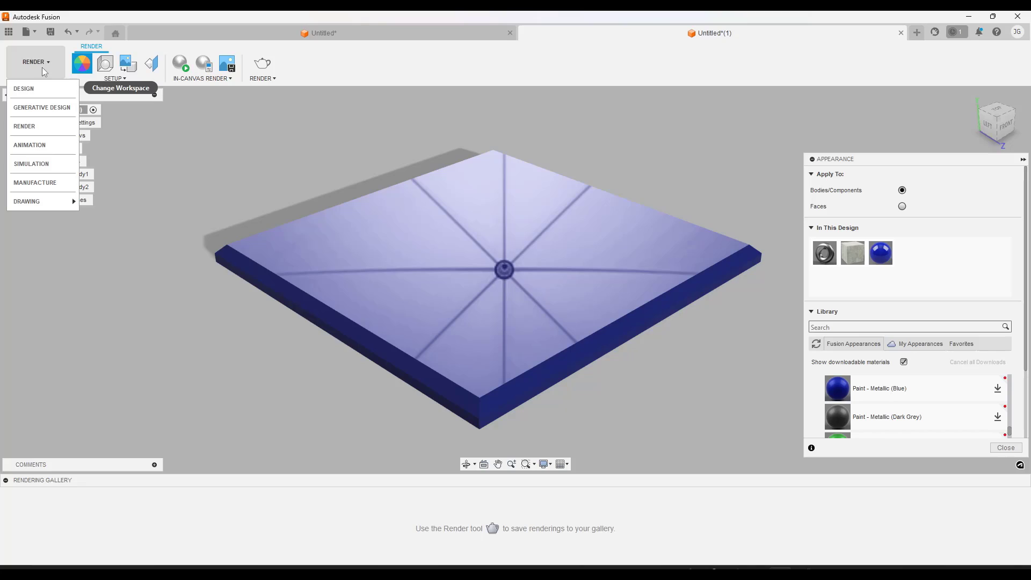
{"action": "left_click", "coordinate": [24, 90]}
{"action": "left_click", "coordinate": [484, 281]}
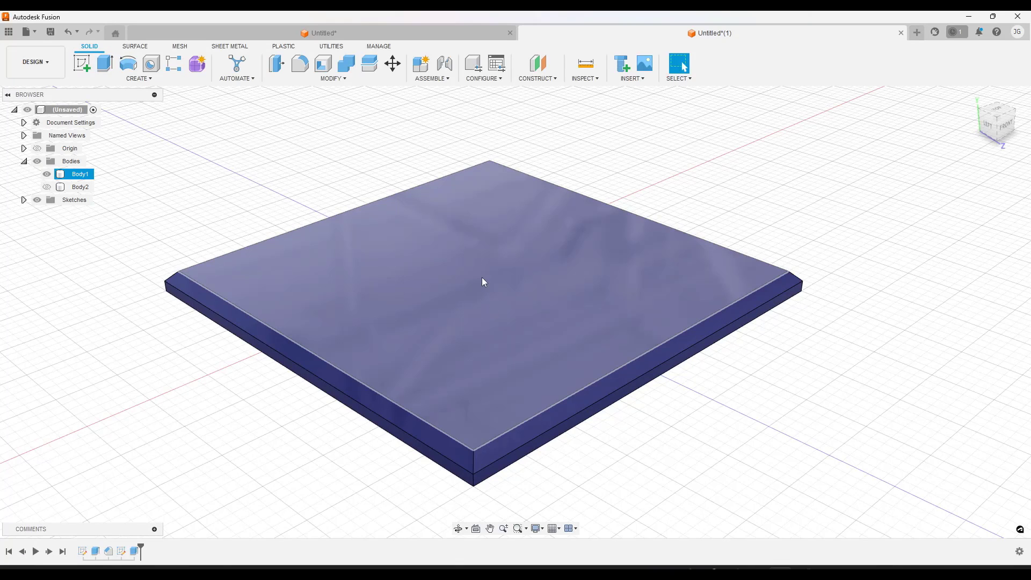
{"action": "middle_click_drag", "start_coordinate": [388, 246], "coordinate": [391, 244], "text": "shift"}
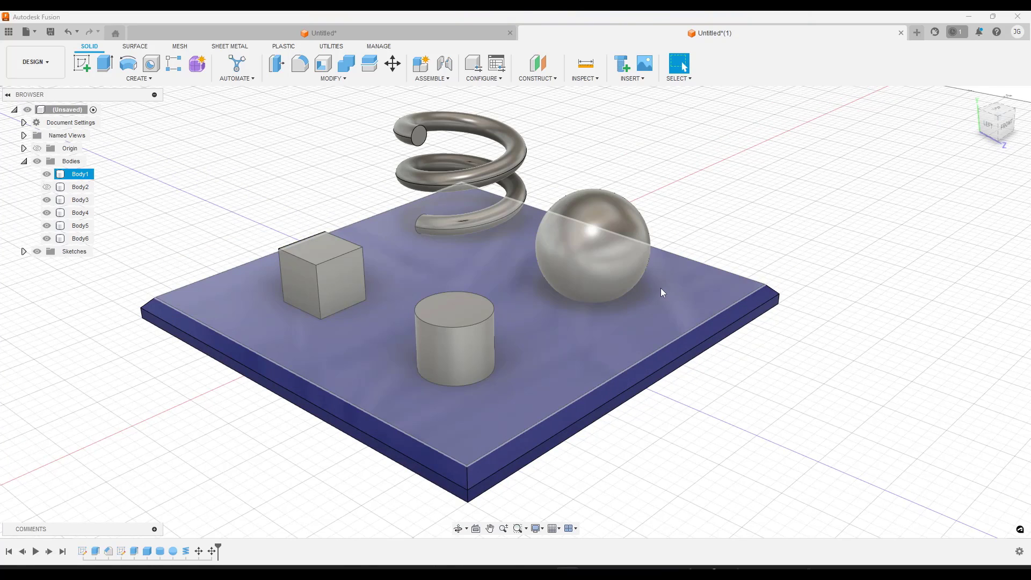
Inspect the cube, cylinder, sphere and coil on the blue plate, and switch back to the Render workspace
{"action": "middle_click_drag", "start_coordinate": [660, 288], "coordinate": [665, 282], "text": "shift"}
{"action": "left_click", "coordinate": [712, 188]}
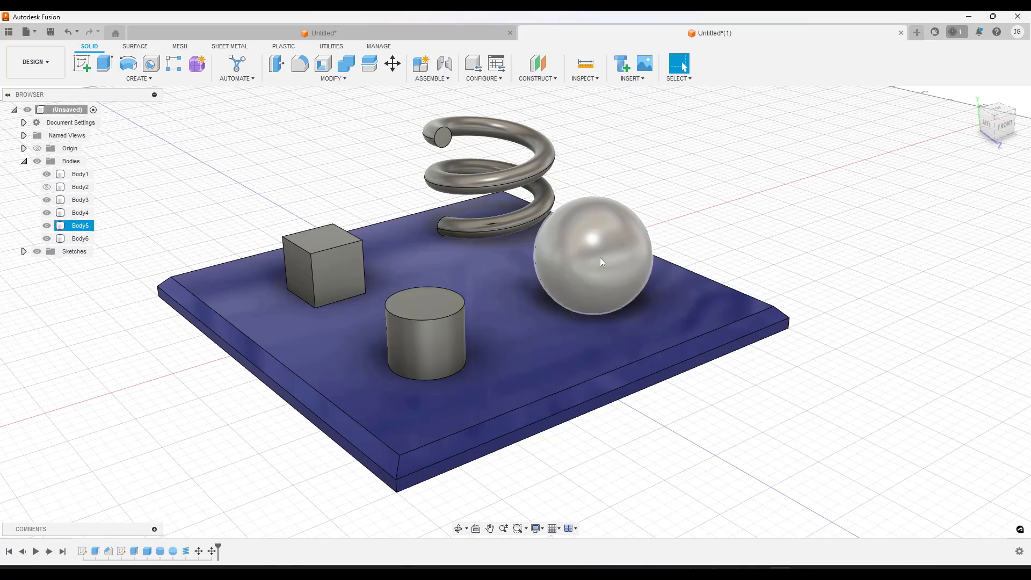
{"action": "left_click", "coordinate": [500, 283]}
{"action": "left_click", "coordinate": [540, 195]}
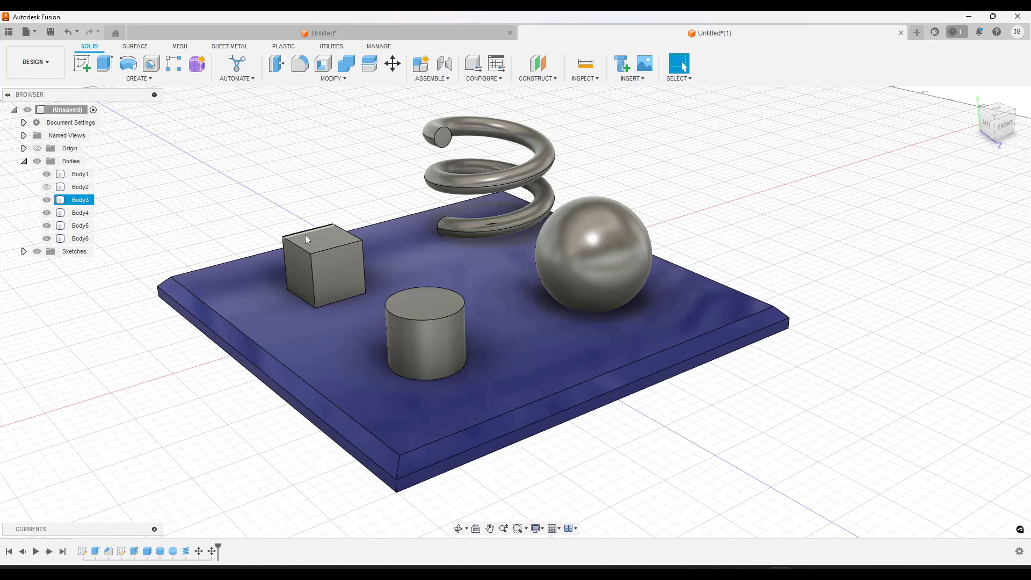
{"action": "left_click", "coordinate": [35, 61]}
{"action": "left_click", "coordinate": [32, 126]}
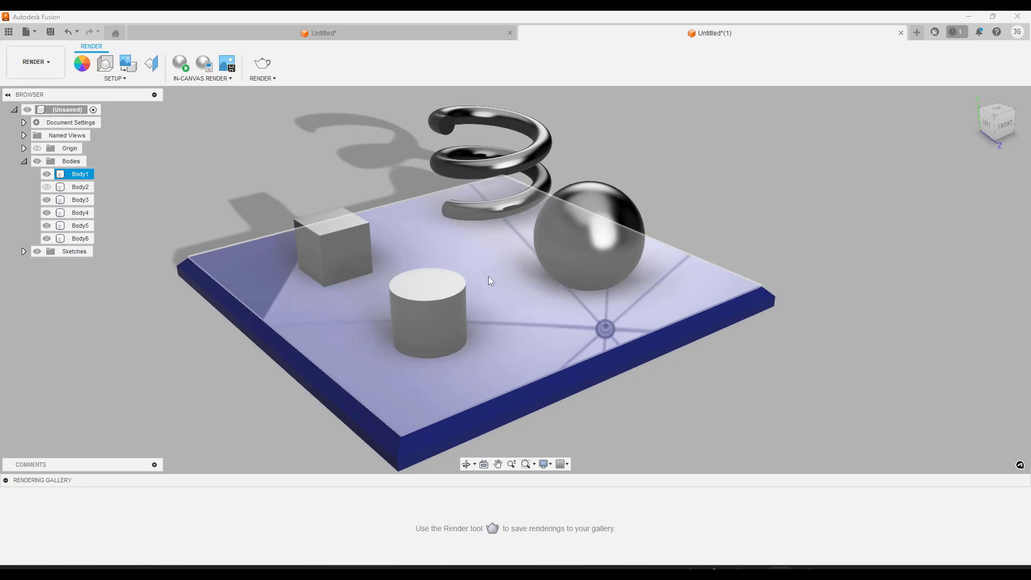
{"action": "middle_click_drag", "start_coordinate": [488, 276], "coordinate": [478, 275], "text": "shift"}
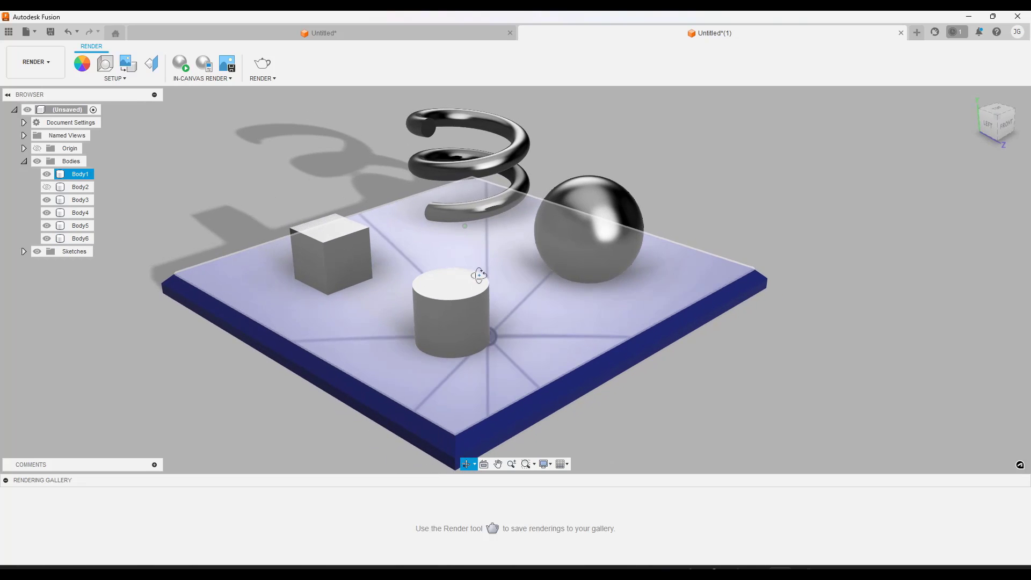
Apply the library appearance Paint - Metal Flake (Red) to the sphere
{"action": "left_click", "coordinate": [87, 68]}
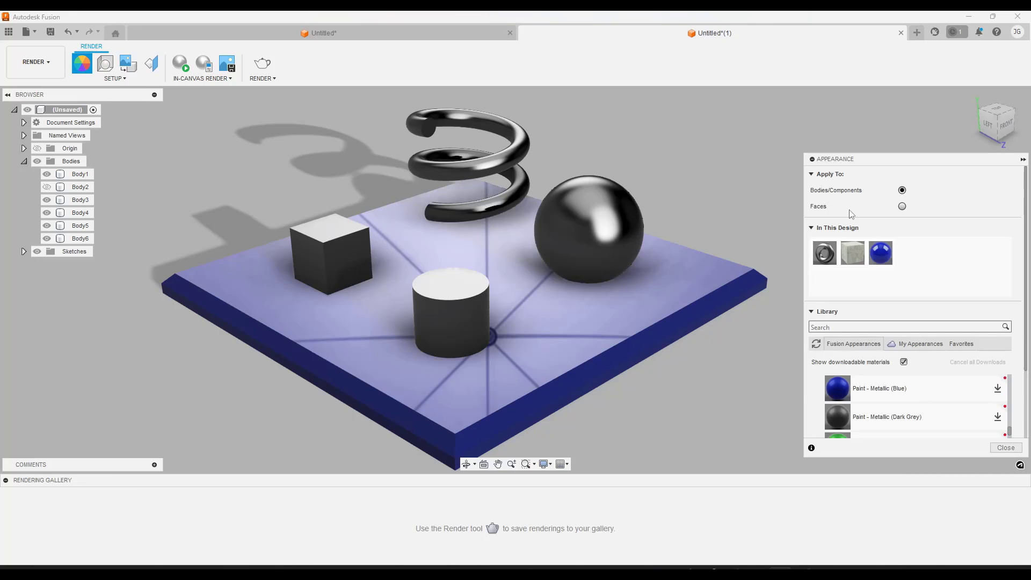
{"action": "scroll", "coordinate": [901, 395], "scroll_direction": "up", "scroll_amount": 5}
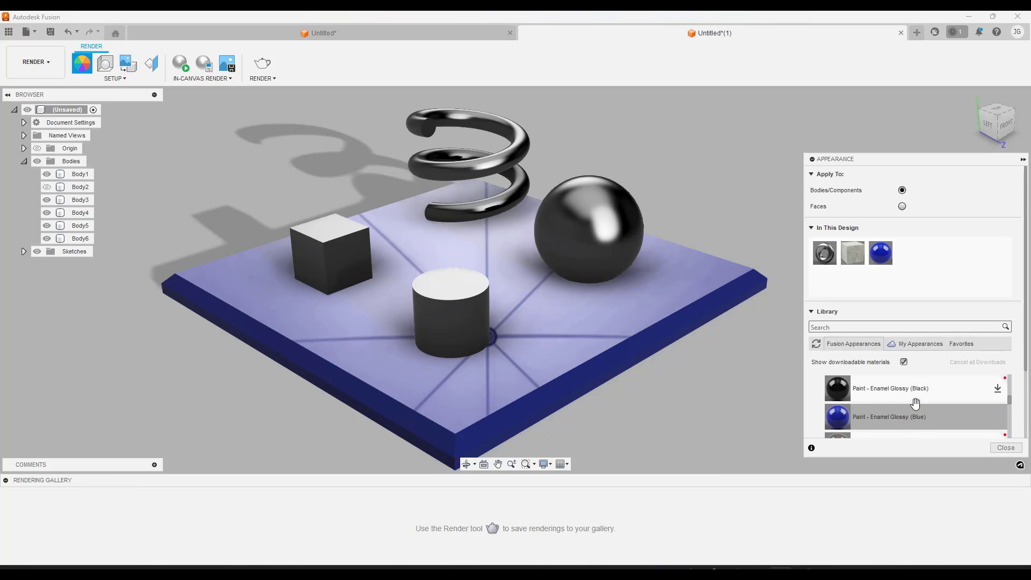
{"action": "scroll", "coordinate": [907, 397], "scroll_direction": "down", "scroll_amount": 3}
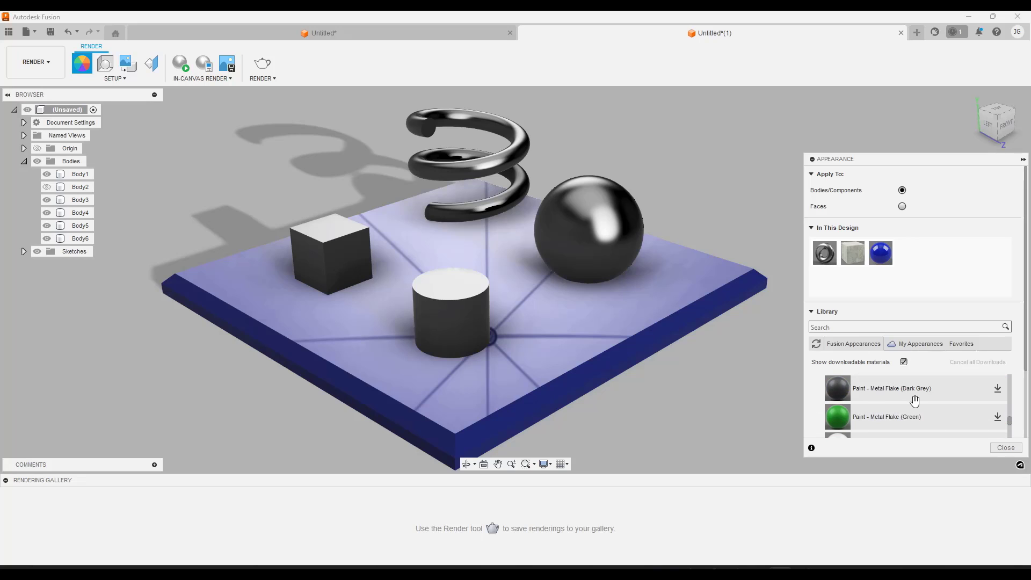
{"action": "scroll", "coordinate": [905, 395], "scroll_direction": "up", "scroll_amount": 3}
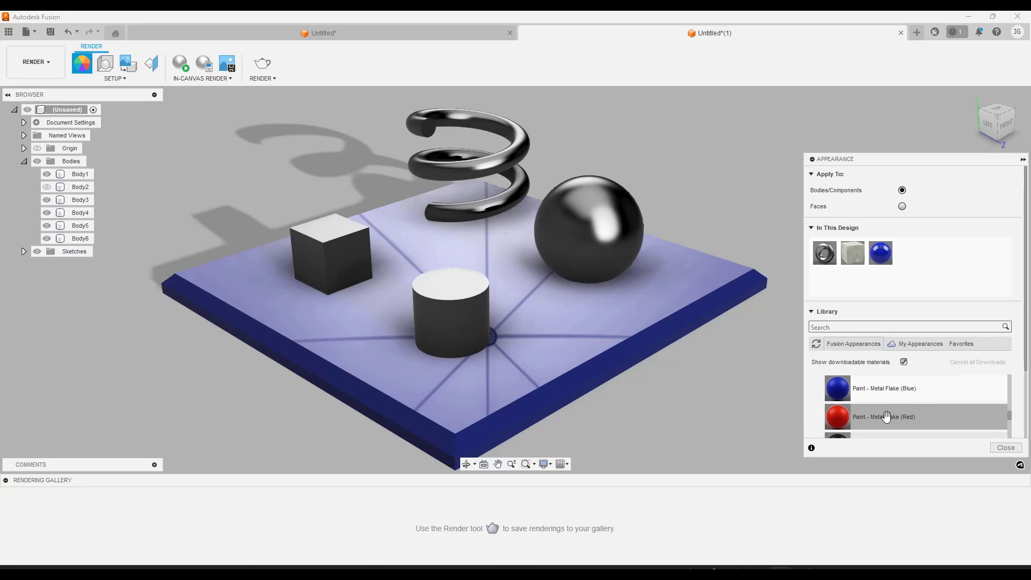
{"action": "left_click_drag", "start_coordinate": [894, 419], "coordinate": [586, 230]}
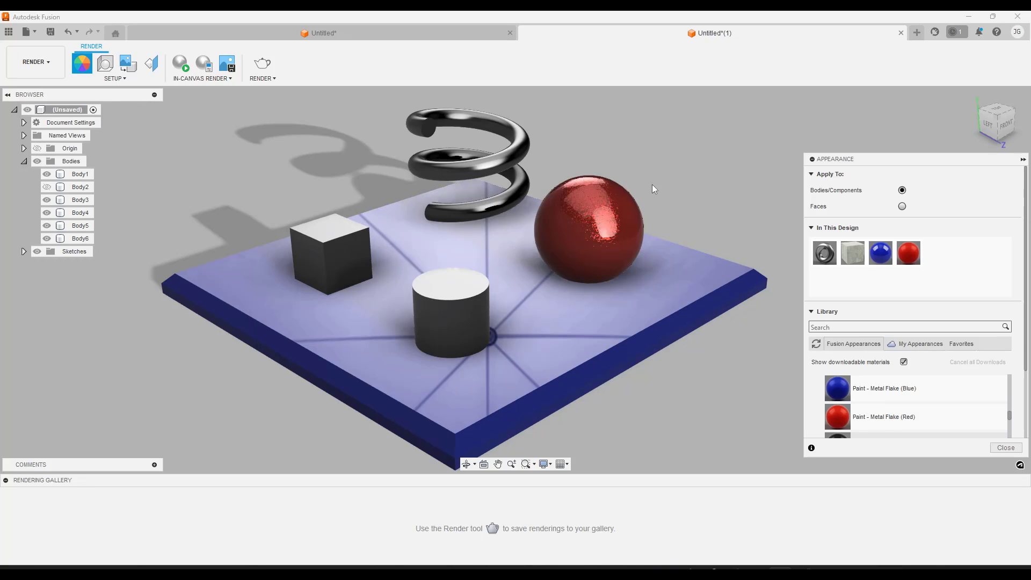
Examine the red metal flake paint on the sphere up close, including its flakes and light reflections
{"action": "scroll", "coordinate": [633, 198], "scroll_direction": "up", "scroll_amount": 5}
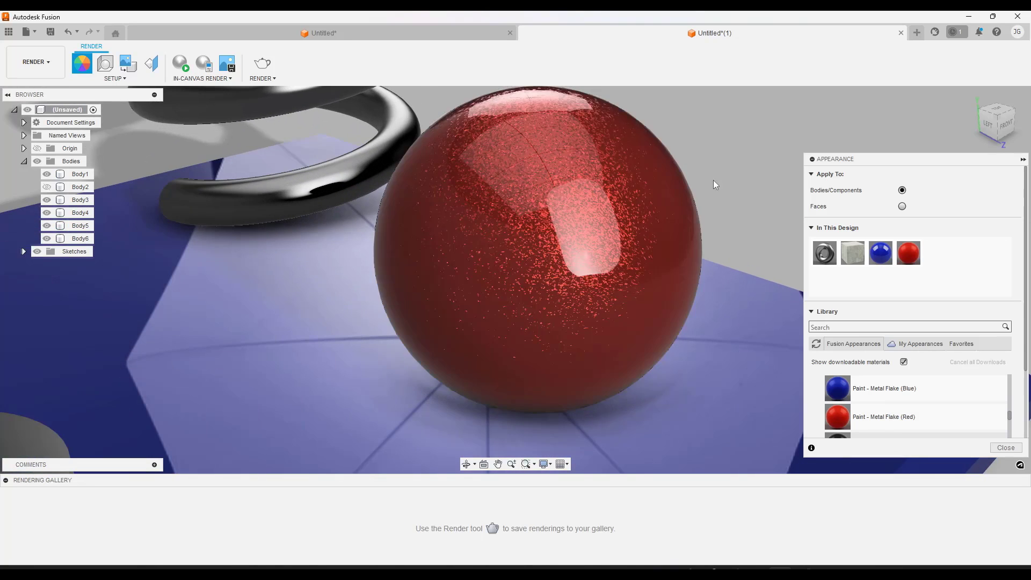
{"action": "scroll", "coordinate": [738, 154], "scroll_direction": "down", "scroll_amount": 2}
{"action": "scroll", "coordinate": [746, 147], "scroll_direction": "up", "scroll_amount": 1}
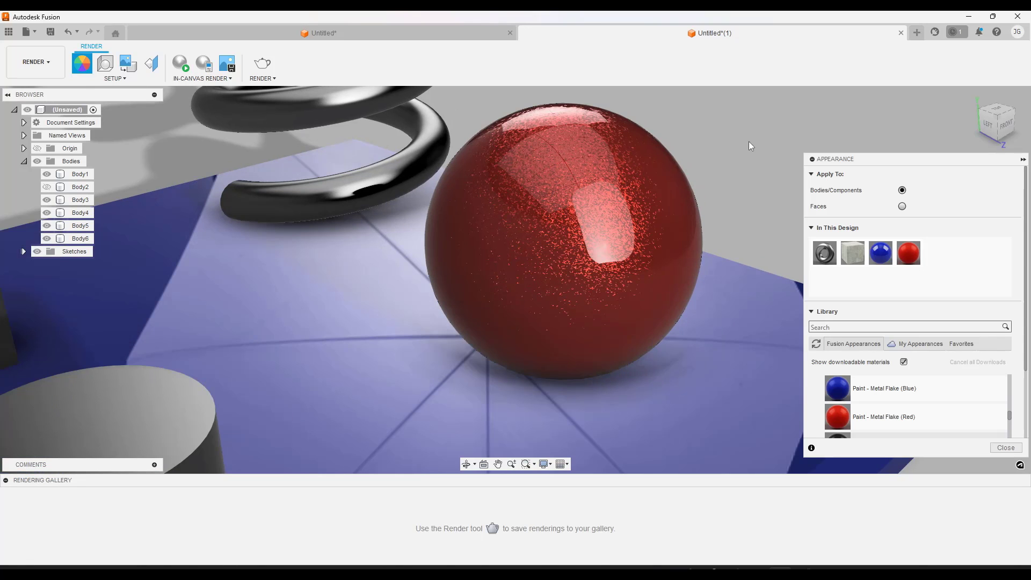
{"action": "left_click", "coordinate": [643, 193]}
{"action": "left_click", "coordinate": [344, 353]}
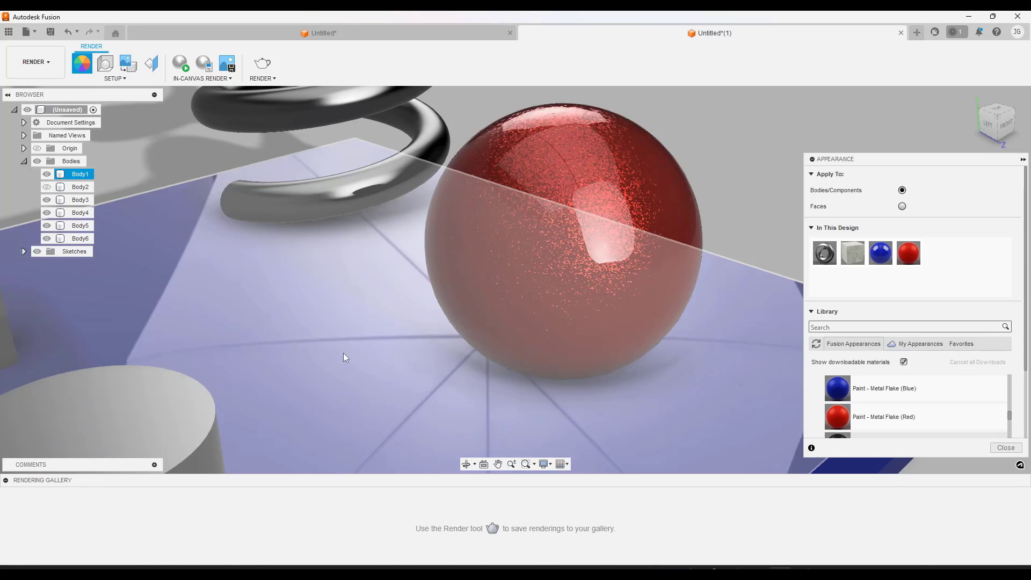
{"action": "left_click", "coordinate": [721, 200]}
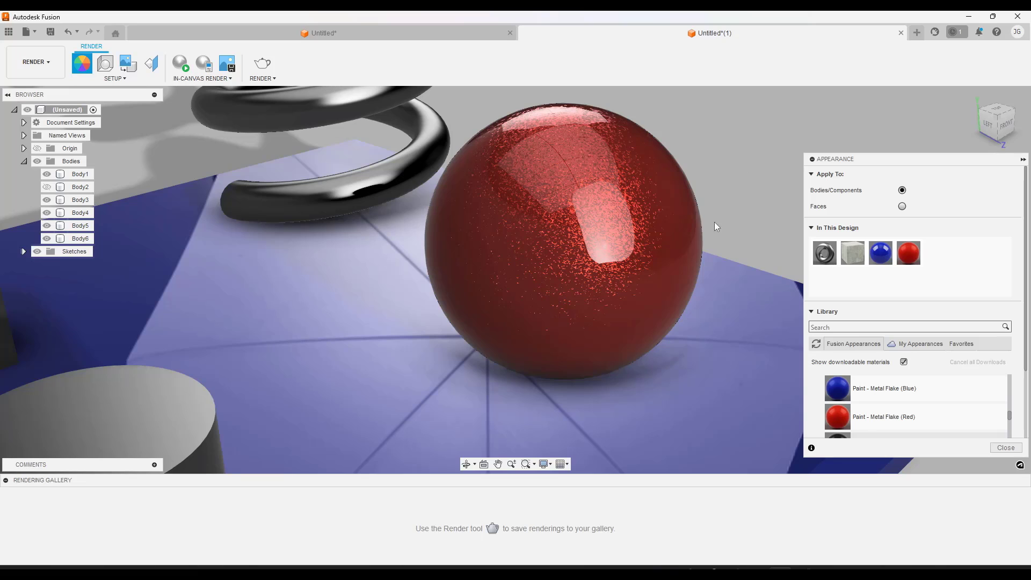
{"action": "left_click", "coordinate": [529, 227]}
{"action": "left_click", "coordinate": [735, 201]}
{"action": "scroll", "coordinate": [740, 187], "scroll_direction": "up", "scroll_amount": 2}
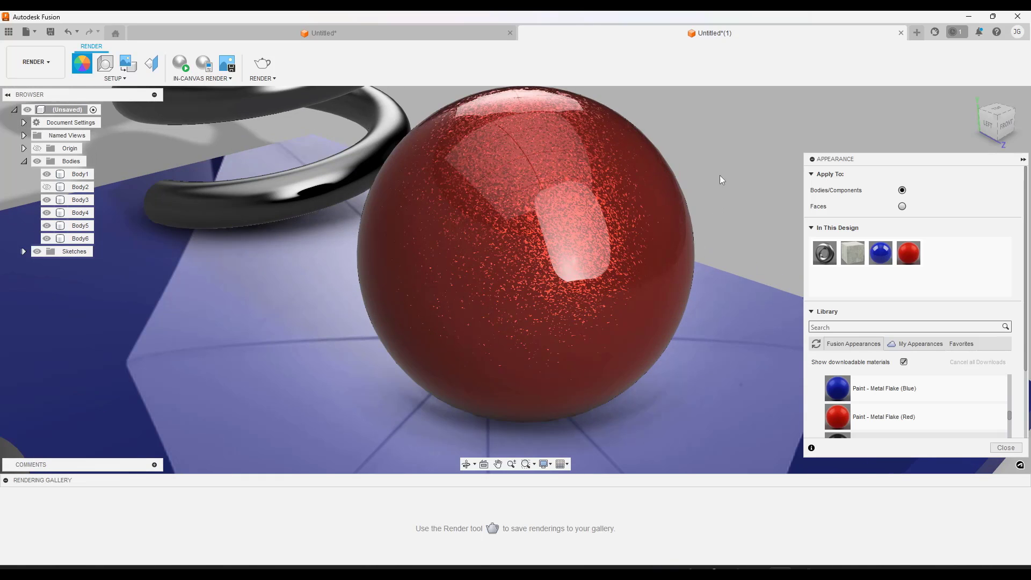
{"action": "left_click", "coordinate": [602, 247]}
{"action": "key", "text": "Escape"}
Review the advanced base color and highlight settings of Paint - Metal Flake (Red), and leave without applying changes
{"action": "right_click", "coordinate": [909, 250]}
{"action": "left_click", "coordinate": [931, 255]}
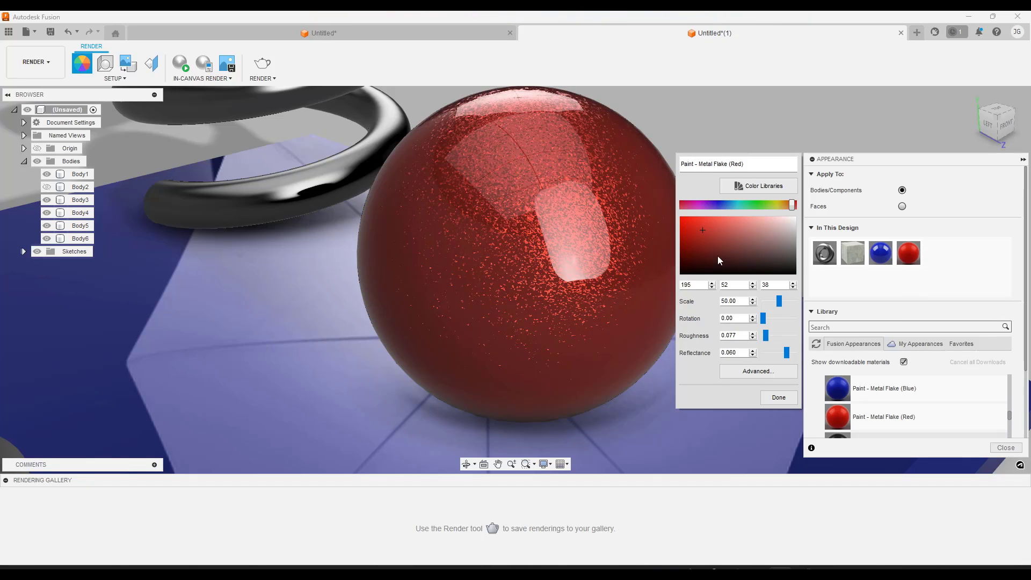
{"action": "left_click", "coordinate": [762, 376]}
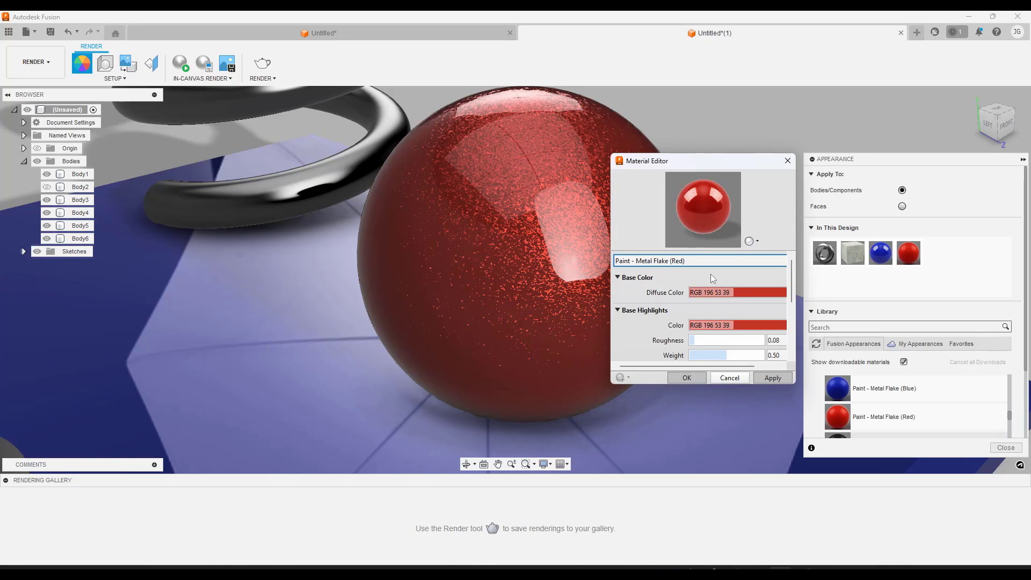
{"action": "scroll", "coordinate": [677, 325], "scroll_direction": "down", "scroll_amount": 5}
{"action": "left_click", "coordinate": [725, 378]}
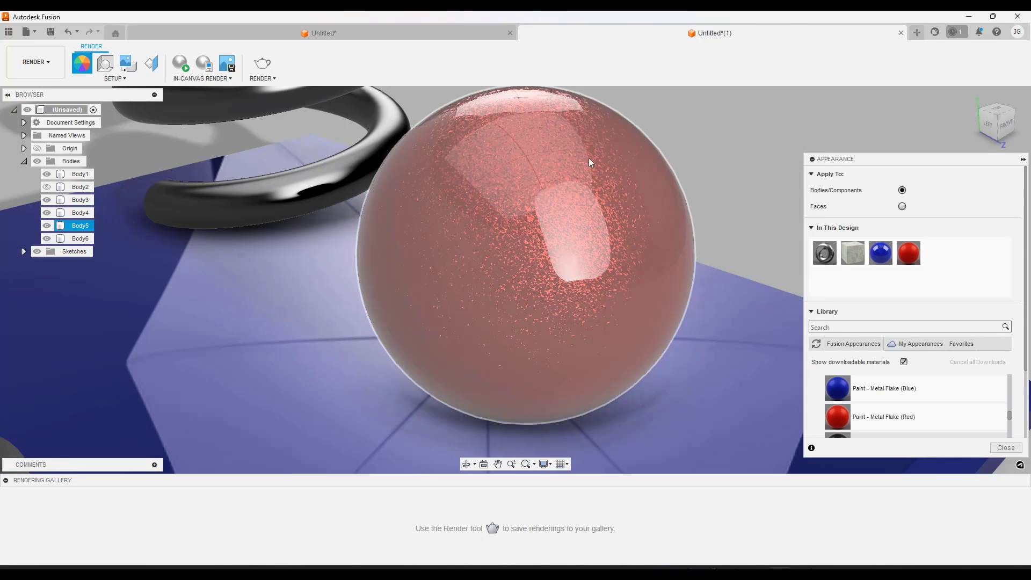
Compare the sphere's red metal flake finish with the surrounding plate from a wider view
{"action": "scroll", "coordinate": [741, 146], "scroll_direction": "down", "scroll_amount": 2}
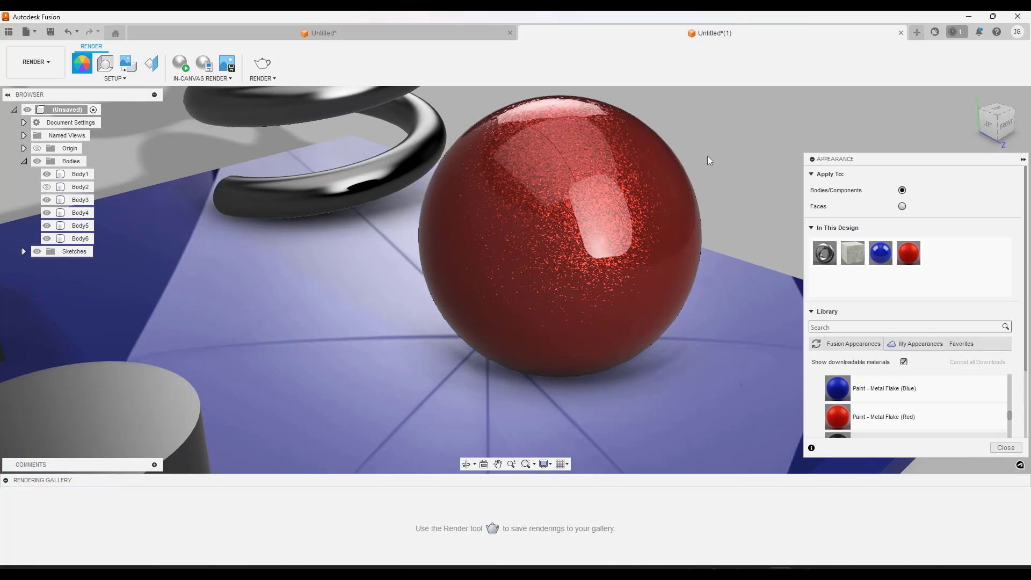
{"action": "left_click", "coordinate": [679, 259]}
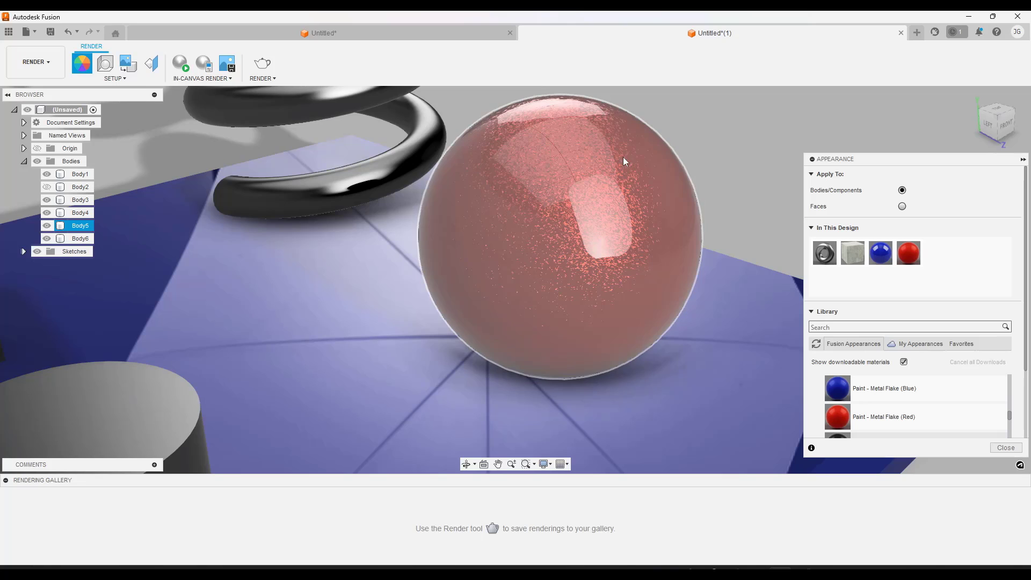
{"action": "left_click", "coordinate": [749, 153]}
{"action": "left_click", "coordinate": [607, 201]}
{"action": "scroll", "coordinate": [621, 188], "scroll_direction": "down", "scroll_amount": 3}
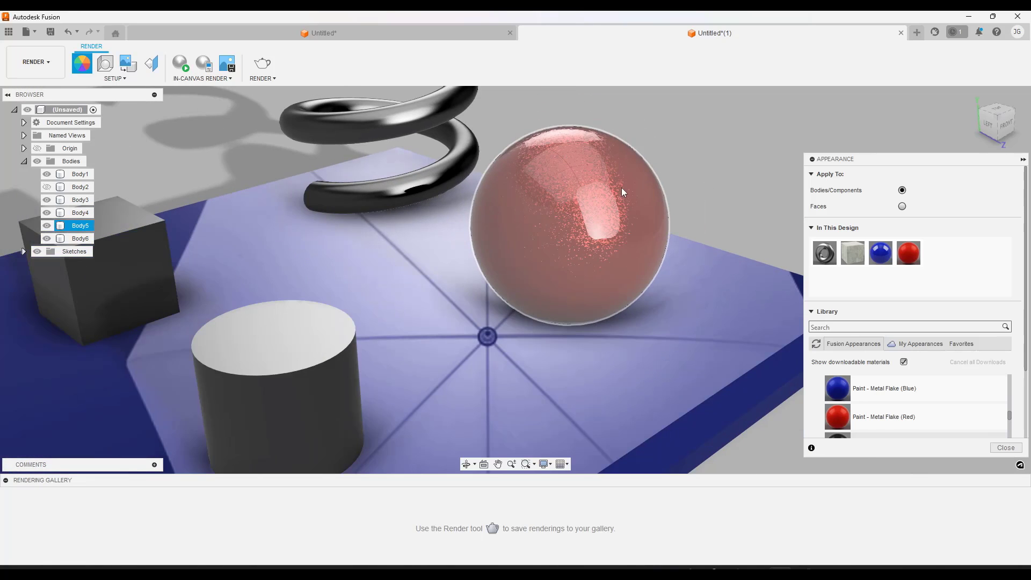
{"action": "left_click", "coordinate": [438, 322]}
Apply the opaque plastic appearance Nylon 12 (with Formlabs Fuse 1 3D Printer) from the library to the cube
{"action": "scroll", "coordinate": [438, 322], "scroll_direction": "up", "scroll_amount": 1}
{"action": "scroll", "coordinate": [530, 272], "scroll_direction": "down", "scroll_amount": 3}
{"action": "scroll", "coordinate": [298, 235], "scroll_direction": "up", "scroll_amount": 2}
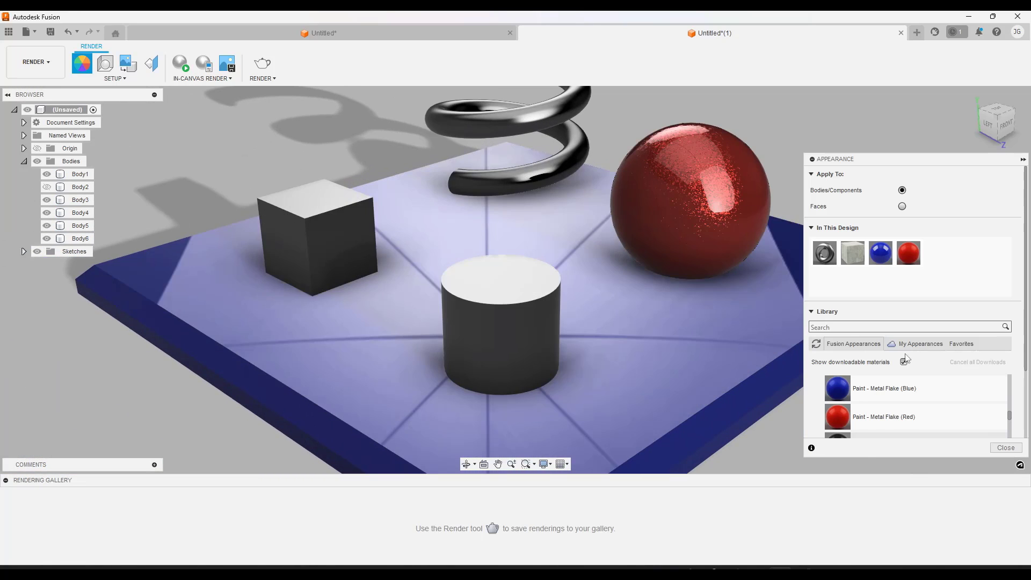
{"action": "scroll", "coordinate": [886, 397], "scroll_direction": "down", "scroll_amount": 6}
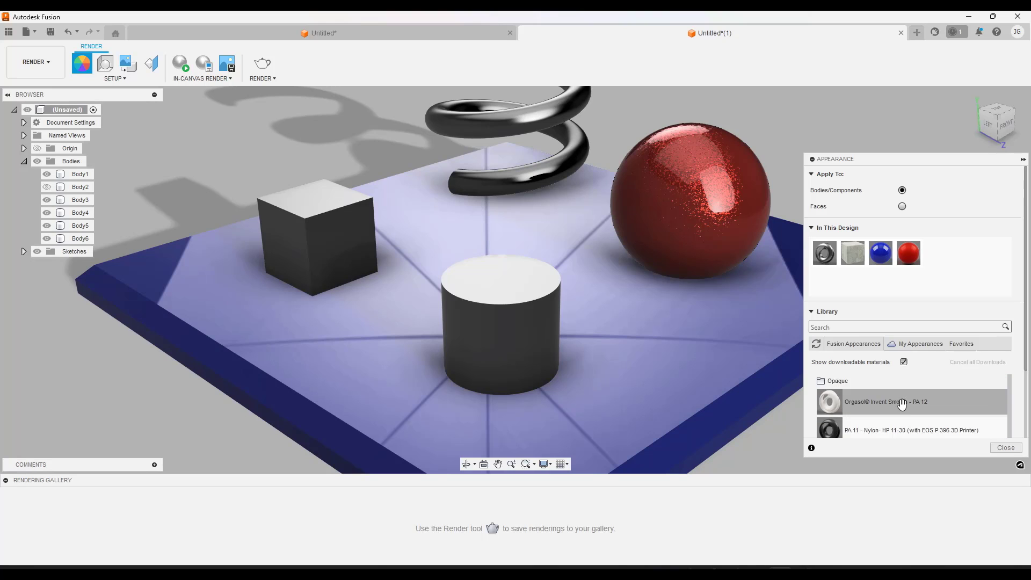
{"action": "scroll", "coordinate": [902, 408], "scroll_direction": "up", "scroll_amount": 4}
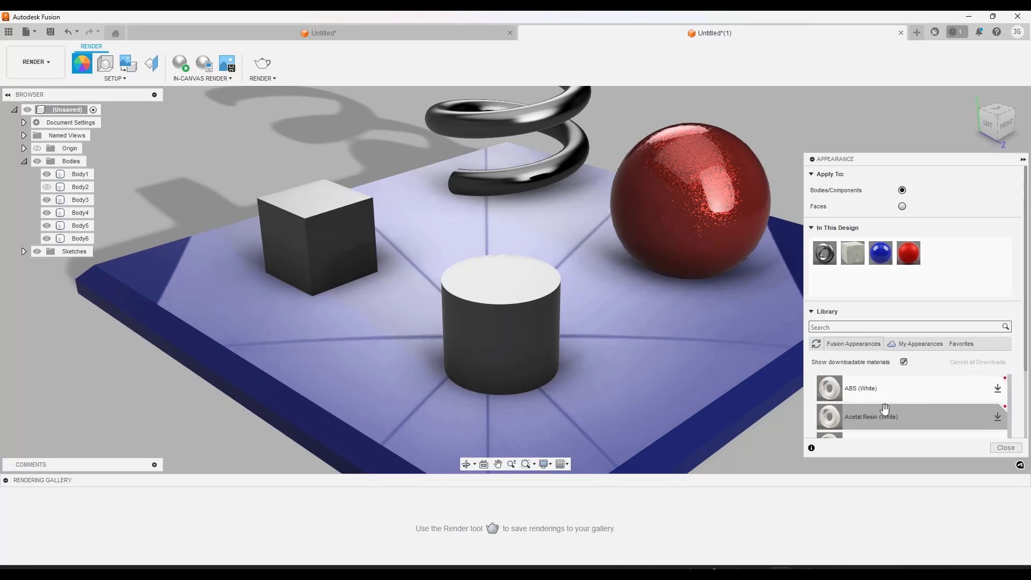
{"action": "scroll", "coordinate": [889, 413], "scroll_direction": "down", "scroll_amount": 1}
{"action": "scroll", "coordinate": [907, 417], "scroll_direction": "down", "scroll_amount": 1}
{"action": "left_click_drag", "start_coordinate": [926, 416], "coordinate": [335, 244]}
Examine the nylon finish on the cube up close, including its unlit back faces
{"action": "scroll", "coordinate": [239, 172], "scroll_direction": "up", "scroll_amount": 5}
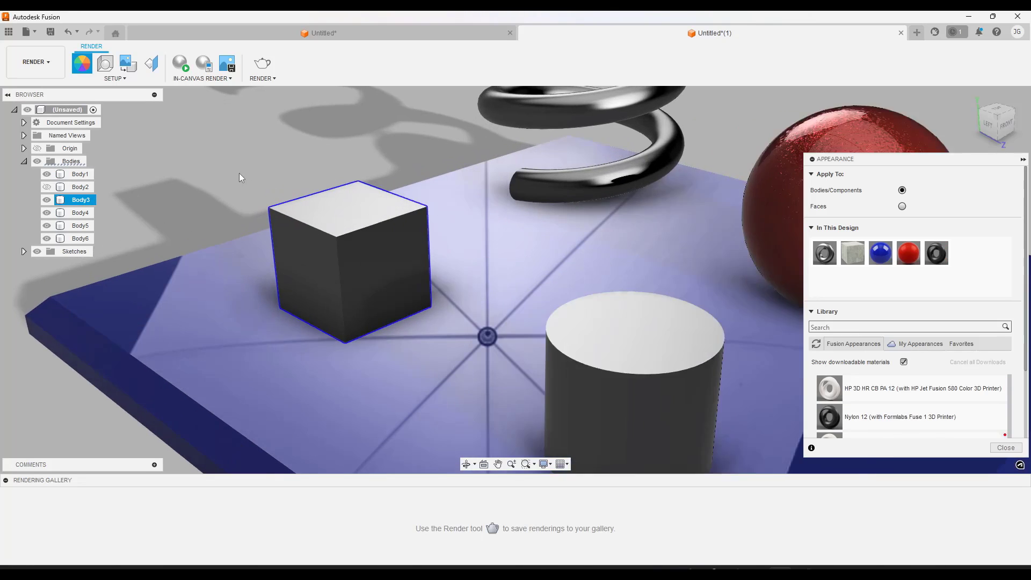
{"action": "middle_click_drag", "start_coordinate": [470, 291], "coordinate": [454, 228], "text": "shift"}
{"action": "scroll", "coordinate": [282, 305], "scroll_direction": "up", "scroll_amount": 4}
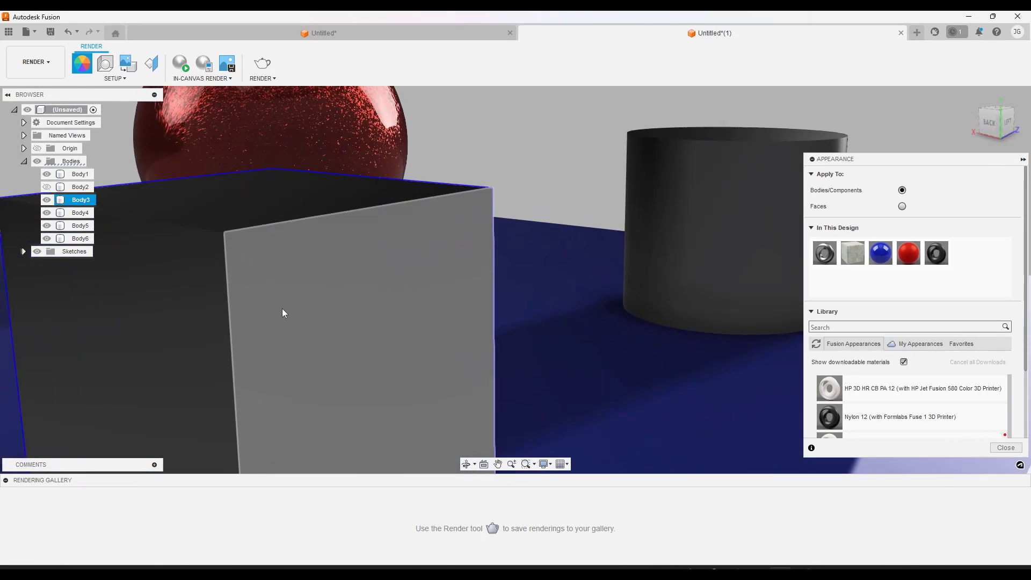
{"action": "scroll", "coordinate": [285, 306], "scroll_direction": "down", "scroll_amount": 3}
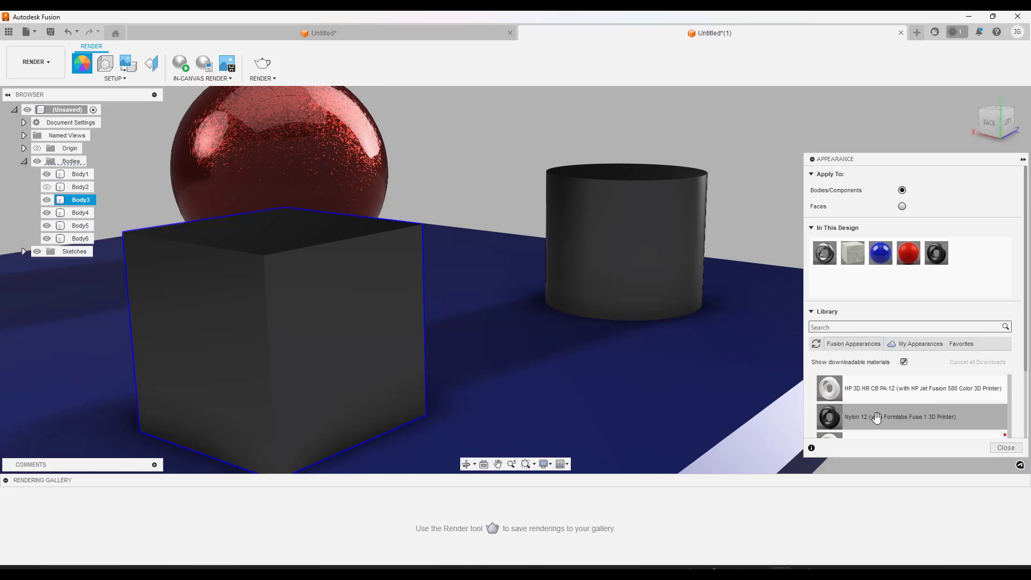
{"action": "middle_click_drag", "start_coordinate": [398, 248], "coordinate": [318, 240], "text": "shift"}
{"action": "scroll", "coordinate": [360, 231], "scroll_direction": "down", "scroll_amount": 3}
{"action": "middle_click_drag", "start_coordinate": [381, 227], "coordinate": [402, 205], "text": "shift"}
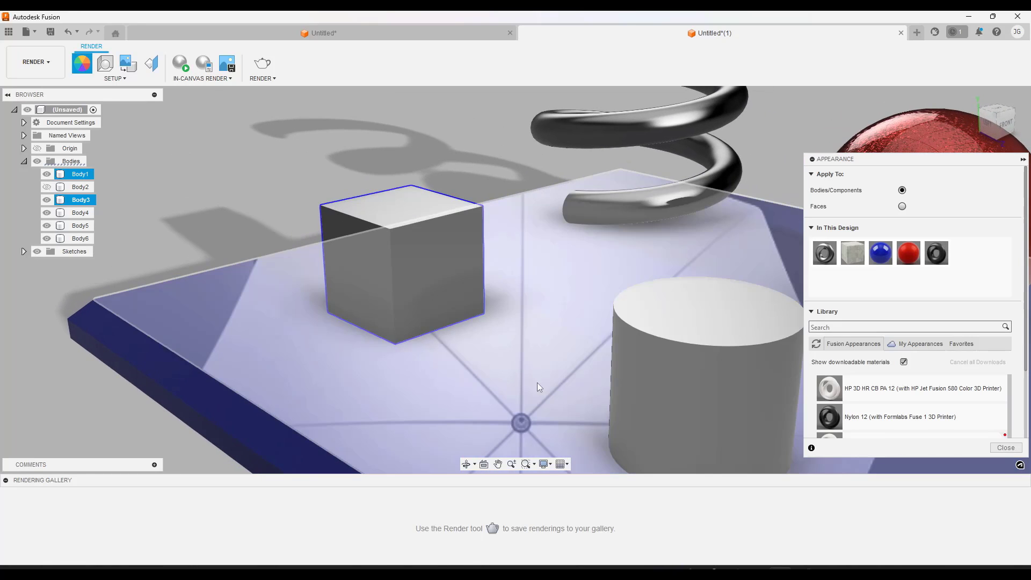
Compare the nylon cube with the cylinder, sphere, coil and plate from wider views, and clear the selection
{"action": "scroll", "coordinate": [337, 212], "scroll_direction": "down", "scroll_amount": 4}
{"action": "scroll", "coordinate": [522, 305], "scroll_direction": "up", "scroll_amount": 3}
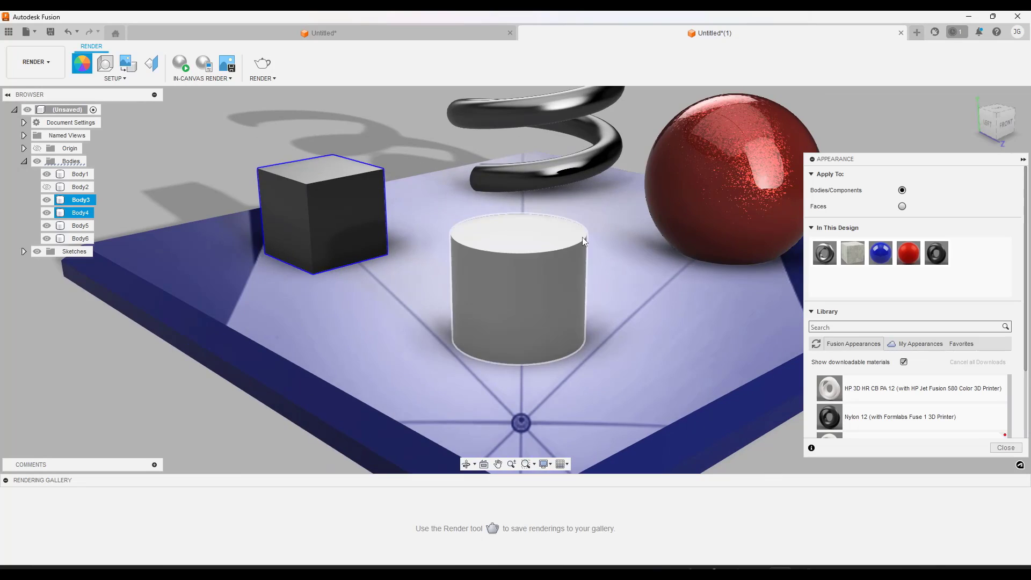
{"action": "scroll", "coordinate": [549, 233], "scroll_direction": "down", "scroll_amount": 4}
{"action": "mouse_move", "coordinate": [606, 204]}
{"action": "middle_mouse_down", "text": "shift"}
{"action": "mouse_move", "coordinate": [619, 202]}
{"action": "mouse_move", "coordinate": [537, 234]}
{"action": "mouse_move", "coordinate": [516, 232]}
{"action": "middle_mouse_up", "text": "shift"}
{"action": "scroll", "coordinate": [421, 279], "scroll_direction": "up", "scroll_amount": 2}
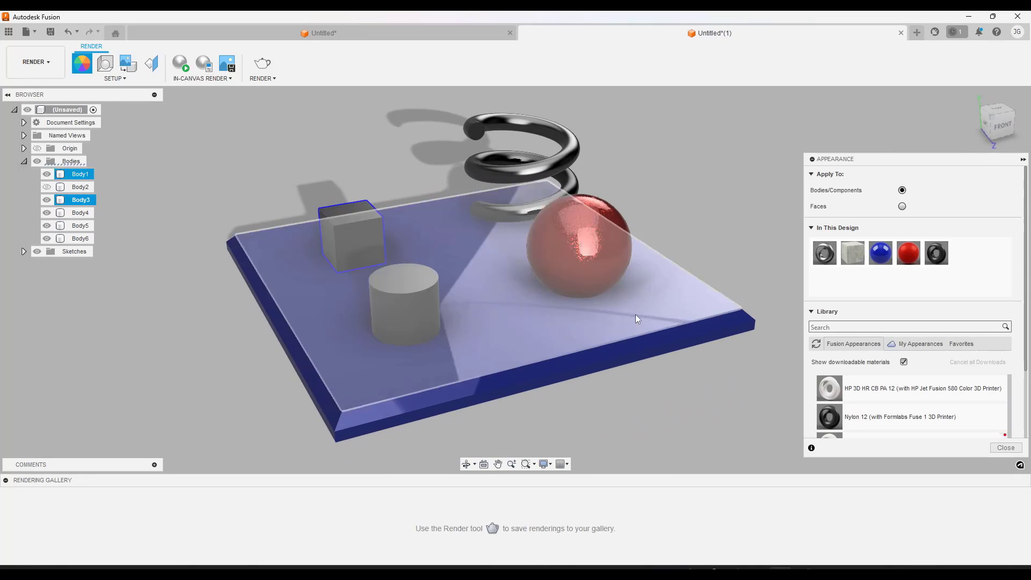
{"action": "scroll", "coordinate": [892, 403], "scroll_direction": "up", "scroll_amount": 4}
{"action": "scroll", "coordinate": [892, 403], "scroll_direction": "down", "scroll_amount": 5}
{"action": "mouse_move", "coordinate": [451, 292]}
{"action": "middle_mouse_down", "text": "shift"}
{"action": "mouse_move", "coordinate": [476, 277]}
{"action": "mouse_move", "coordinate": [465, 287]}
{"action": "middle_mouse_up", "text": "shift"}
{"action": "key", "text": "Escape"}
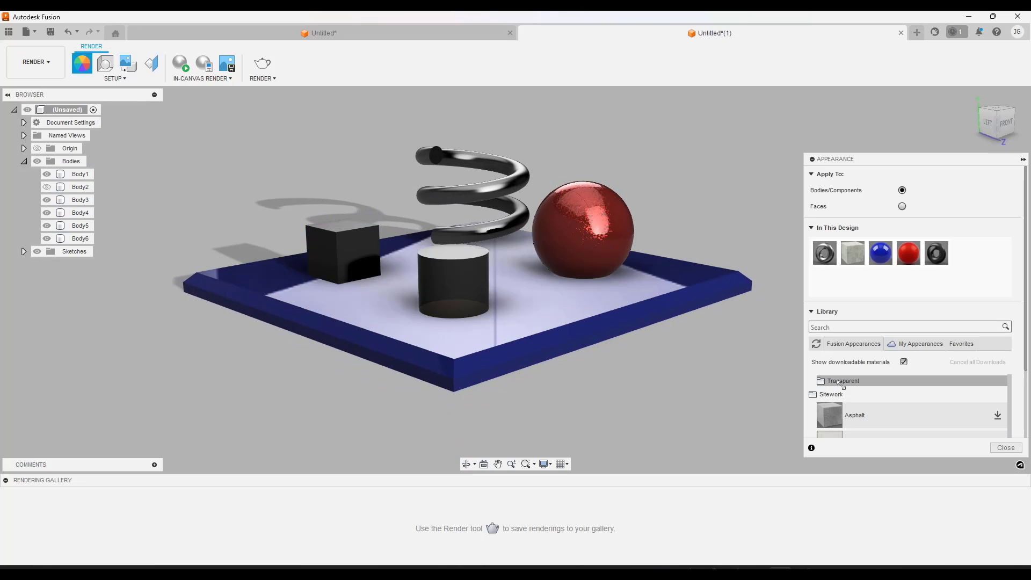
Download the transparent plastic Polycarbonate (Bronze) and apply it to the cylinder, removing the appearances applied to its faces
{"action": "left_click", "coordinate": [841, 381]}
{"action": "scroll", "coordinate": [904, 416], "scroll_direction": "down", "scroll_amount": 5}
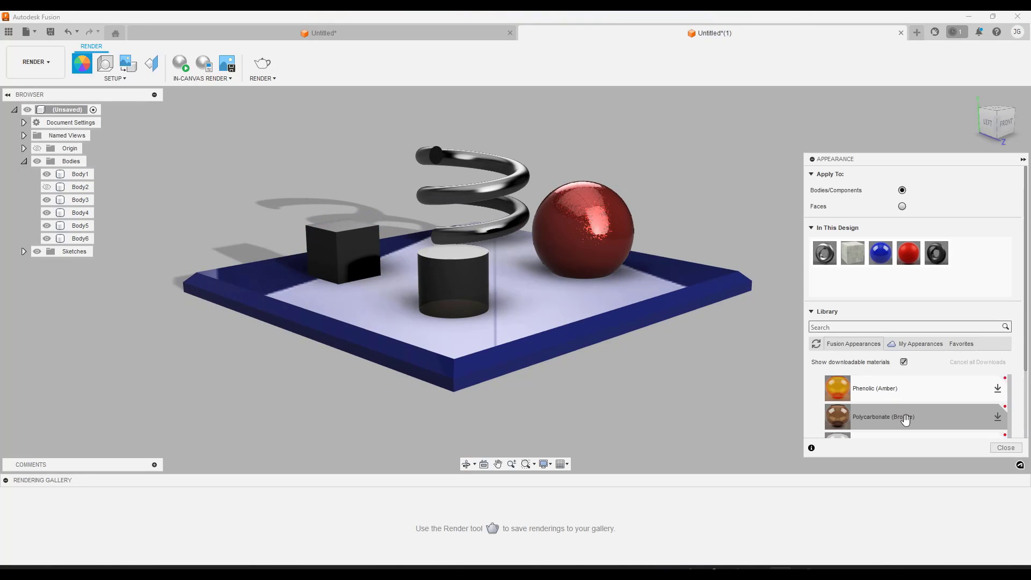
{"action": "scroll", "coordinate": [906, 415], "scroll_direction": "up", "scroll_amount": 4}
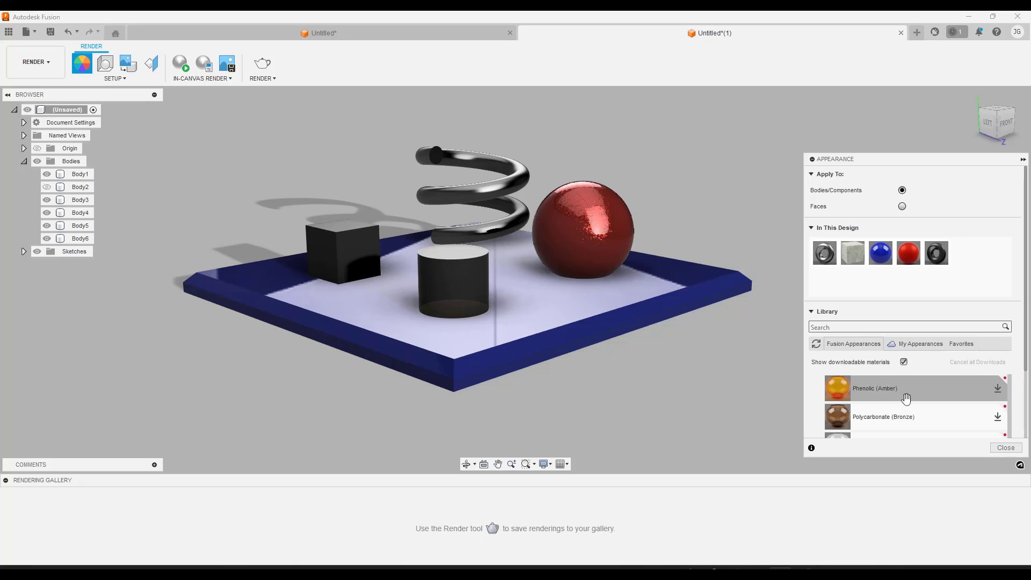
{"action": "scroll", "coordinate": [899, 411], "scroll_direction": "down", "scroll_amount": 1}
{"action": "scroll", "coordinate": [901, 412], "scroll_direction": "up", "scroll_amount": 1}
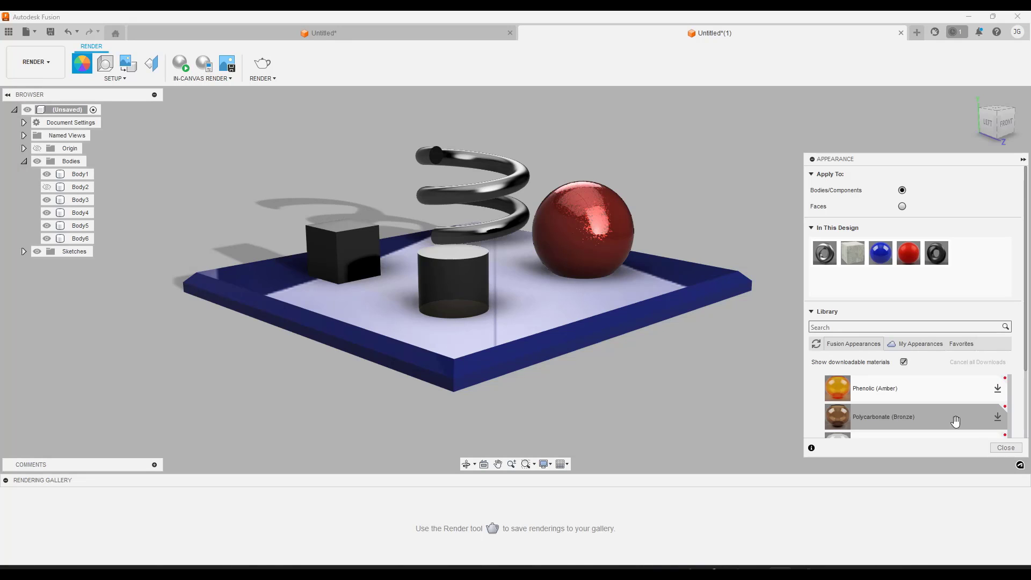
{"action": "left_click", "coordinate": [996, 417]}
{"action": "left_click_drag", "start_coordinate": [889, 417], "coordinate": [451, 284]}
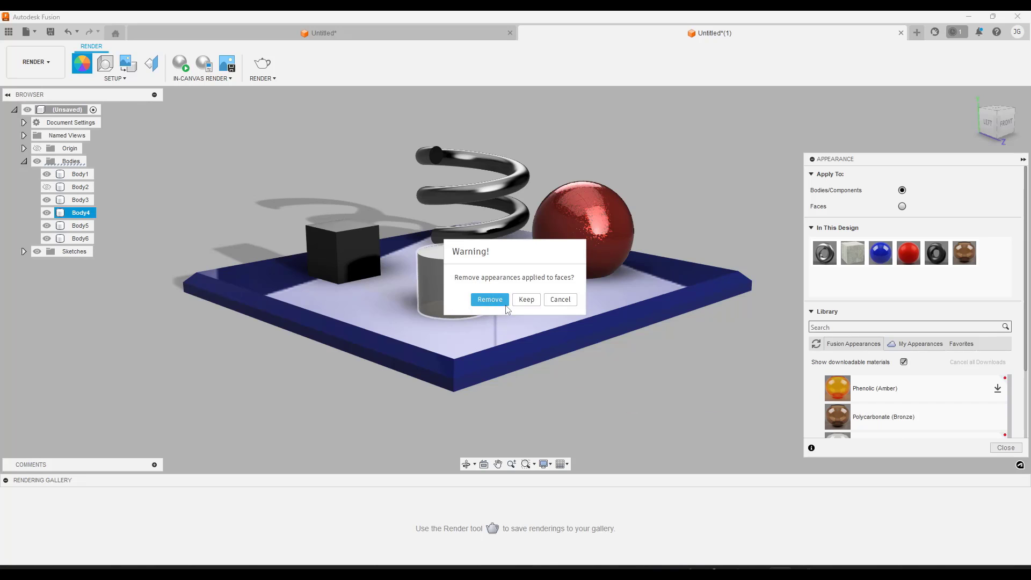
{"action": "left_click", "coordinate": [488, 299]}
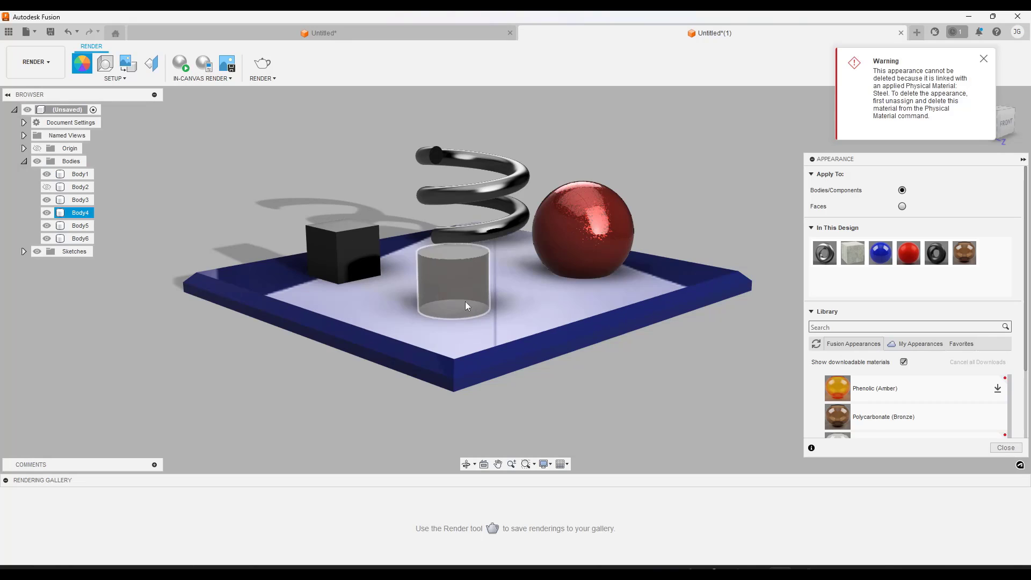
Run an in-canvas render and examine the bronze polycarbonate cylinder's transparency, refraction and reflections from low and raised angles
{"action": "scroll", "coordinate": [424, 301], "scroll_direction": "up", "scroll_amount": 2}
{"action": "scroll", "coordinate": [473, 292], "scroll_direction": "up", "scroll_amount": 1}
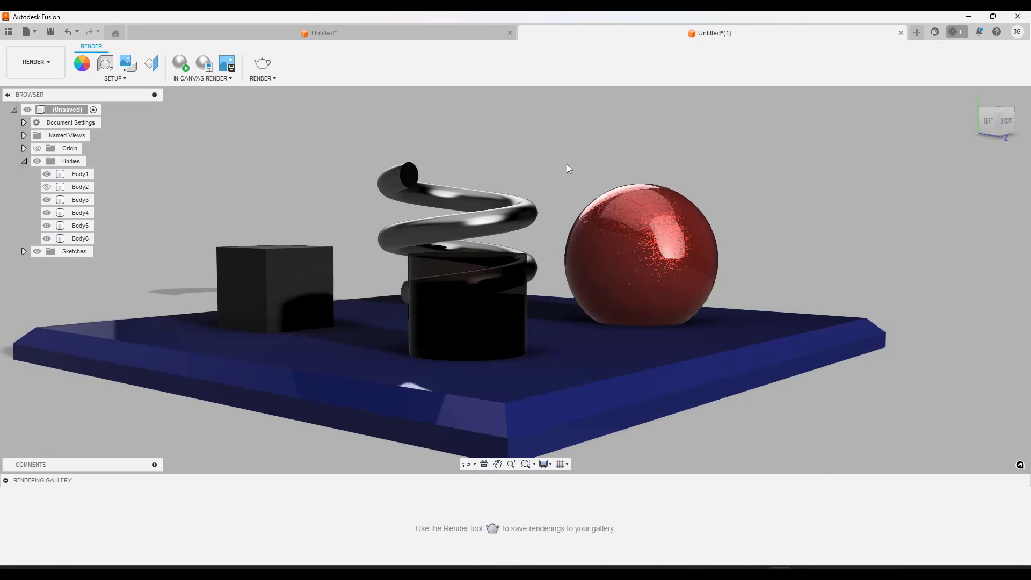
{"action": "middle_click_drag", "start_coordinate": [566, 164], "coordinate": [563, 166], "text": "shift"}
{"action": "scroll", "coordinate": [484, 278], "scroll_direction": "up", "scroll_amount": 2}
{"action": "scroll", "coordinate": [307, 161], "scroll_direction": "down", "scroll_amount": 2}
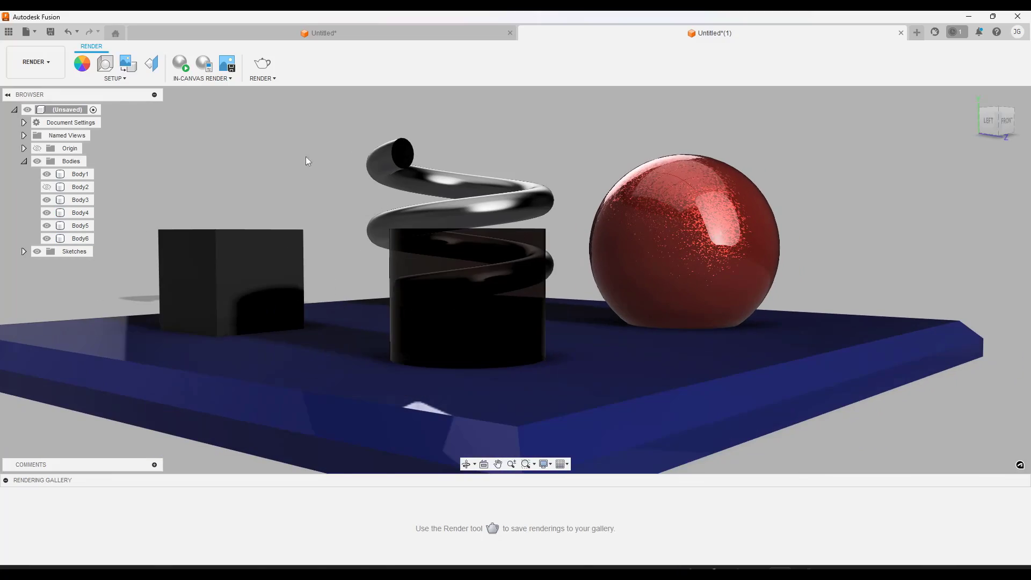
{"action": "left_click", "coordinate": [180, 63]}
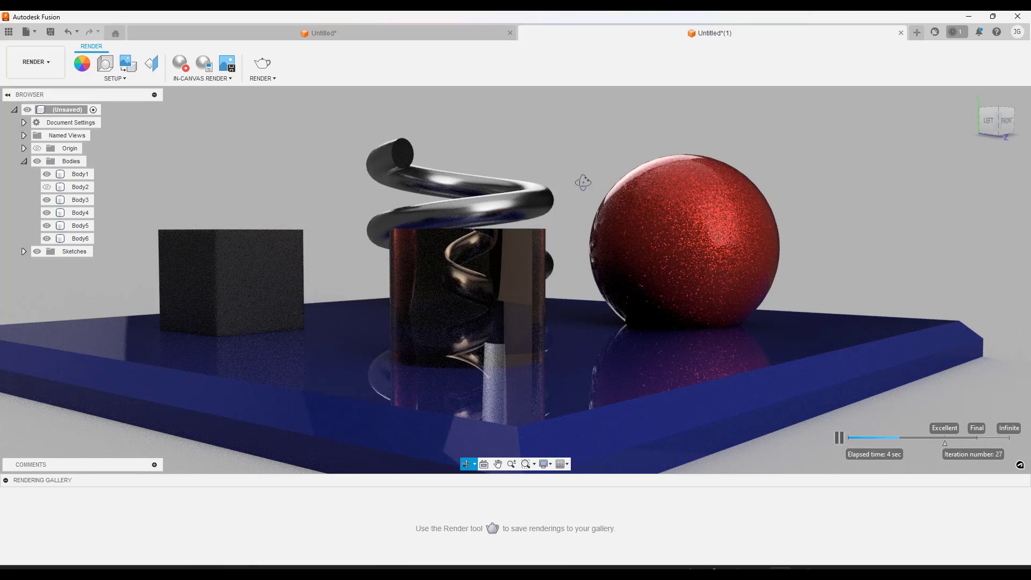
{"action": "middle_click_drag", "start_coordinate": [588, 184], "coordinate": [569, 201], "text": "shift"}
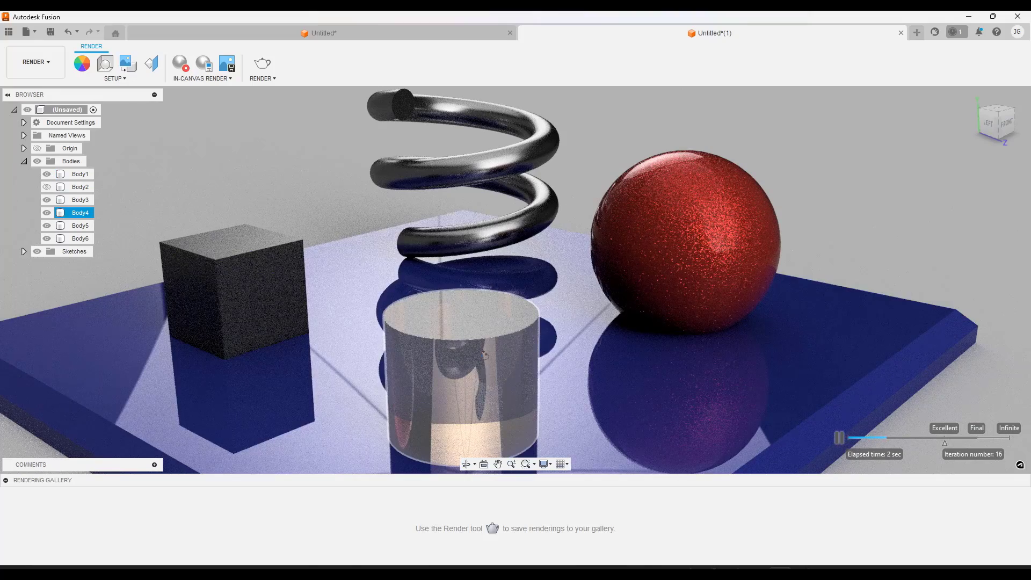
{"action": "middle_click_drag", "start_coordinate": [484, 354], "coordinate": [510, 272], "text": "shift"}
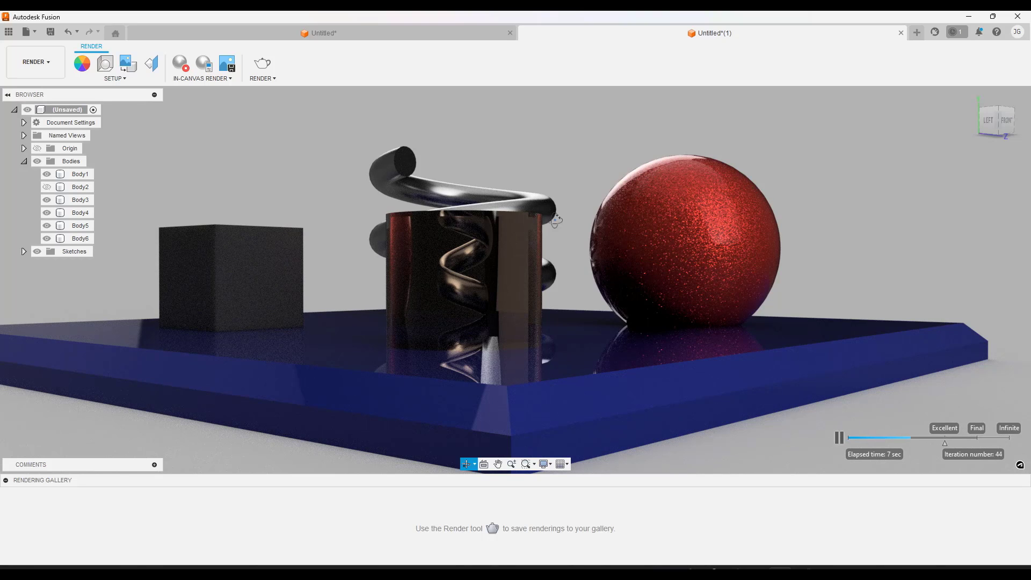
{"action": "middle_click_drag", "start_coordinate": [555, 224], "coordinate": [506, 245], "text": "shift"}
{"action": "scroll", "coordinate": [519, 247], "scroll_direction": "down", "scroll_amount": 3}
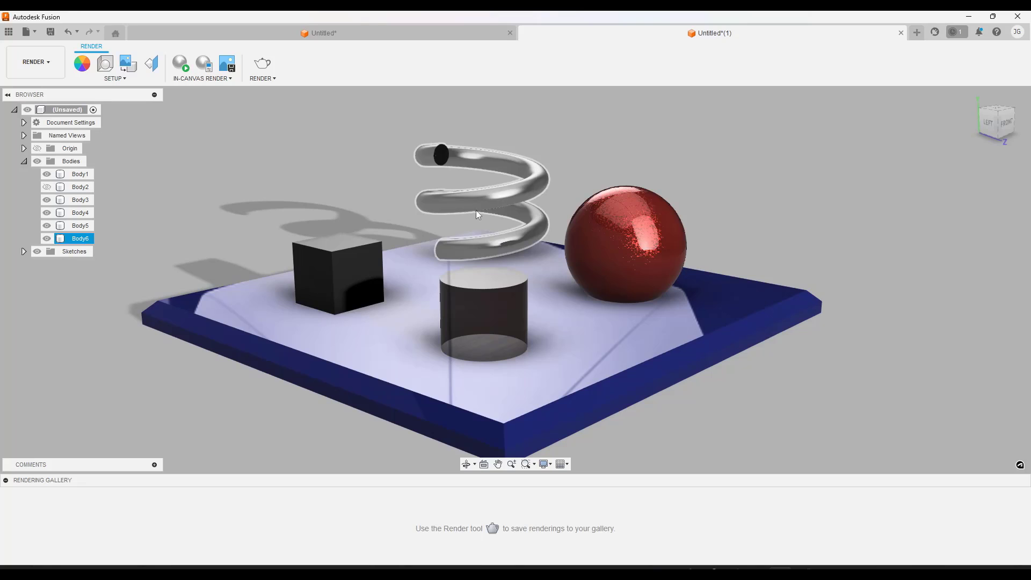
Edit Paint - Metal Flake (Red) in this design, setting its roughness to 0.542 and reflectance to 0.018
{"action": "scroll", "coordinate": [567, 175], "scroll_direction": "up", "scroll_amount": 2}
{"action": "scroll", "coordinate": [570, 174], "scroll_direction": "down", "scroll_amount": 2}
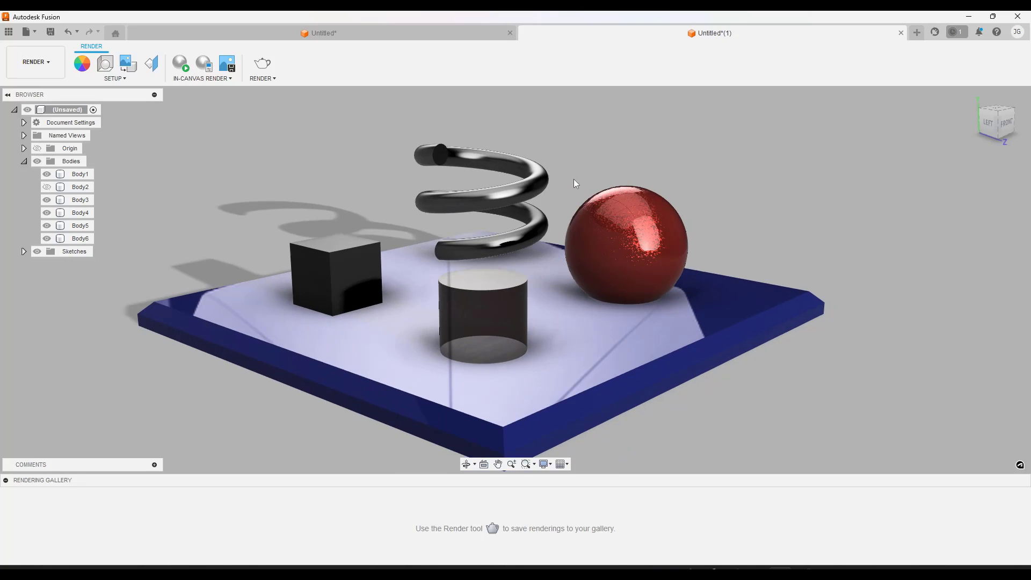
{"action": "middle_click_drag", "start_coordinate": [573, 179], "coordinate": [562, 201], "text": "shift"}
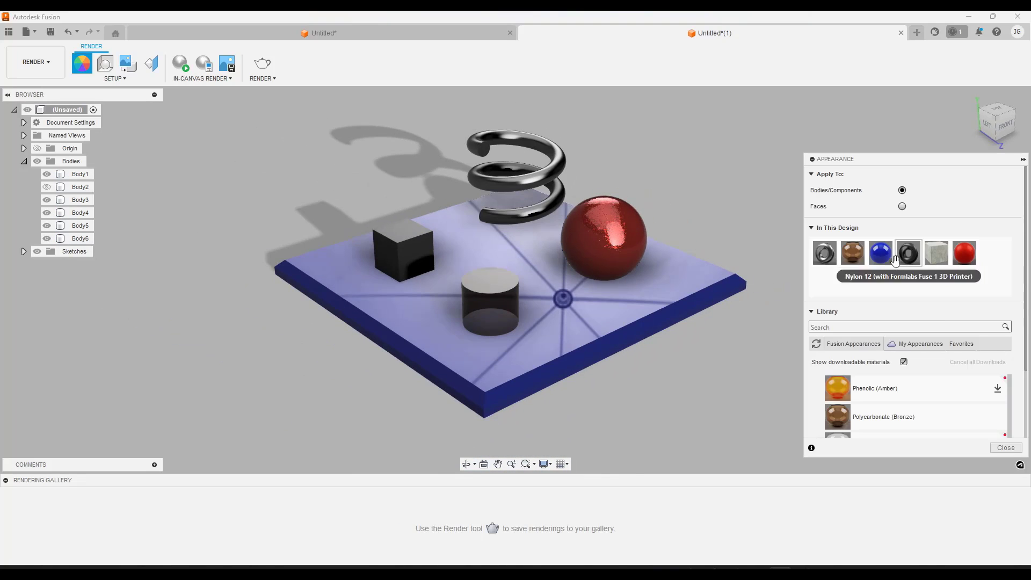
{"action": "right_click", "coordinate": [965, 261]}
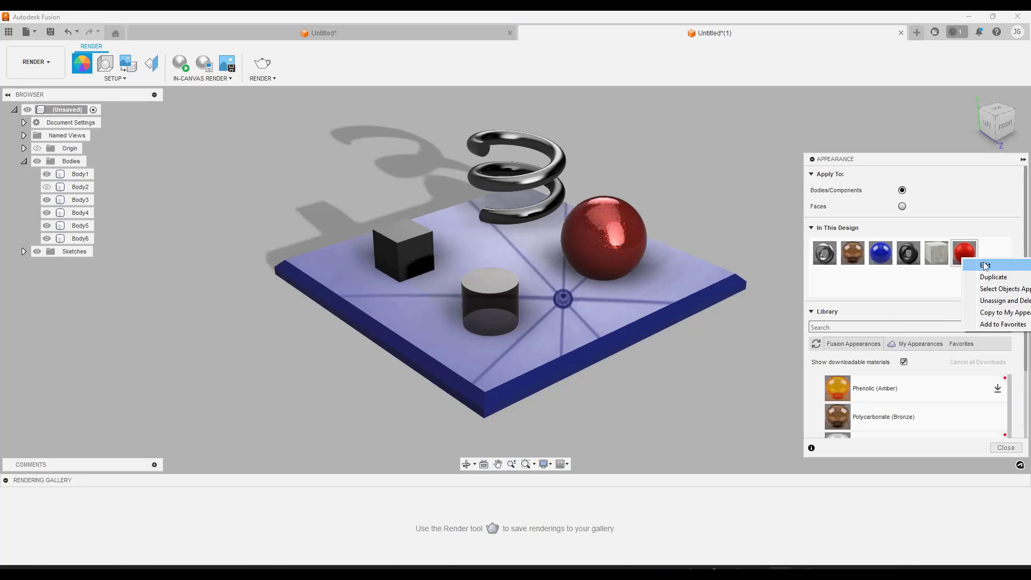
{"action": "left_click", "coordinate": [985, 266]}
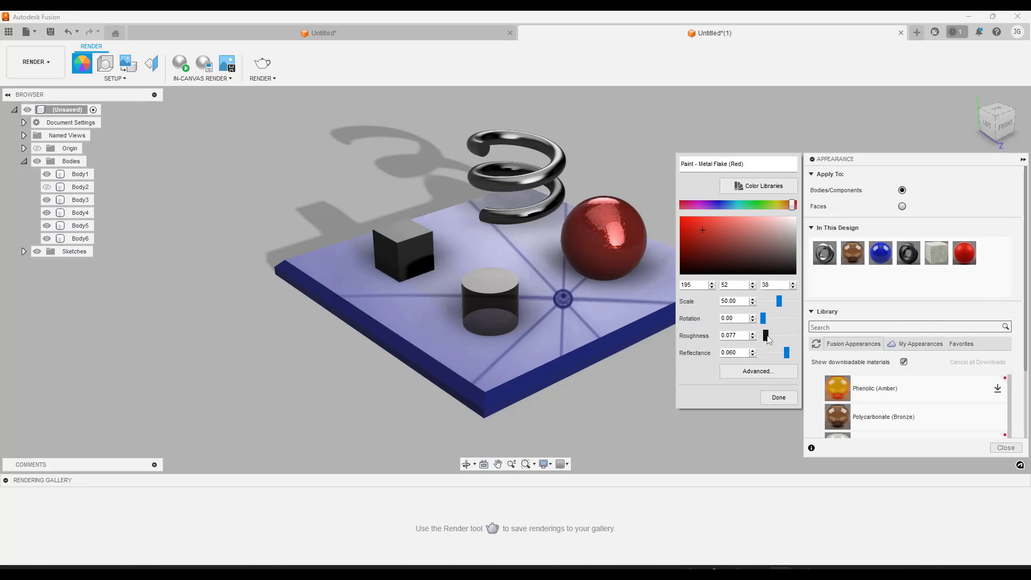
{"action": "mouse_move", "coordinate": [767, 336]}
{"action": "left_mouse_down"}
{"action": "mouse_move", "coordinate": [796, 342]}
{"action": "mouse_move", "coordinate": [769, 337]}
{"action": "mouse_move", "coordinate": [787, 337]}
{"action": "mouse_move", "coordinate": [774, 336]}
{"action": "mouse_move", "coordinate": [783, 335]}
{"action": "mouse_move", "coordinate": [771, 355]}
{"action": "left_mouse_up"}
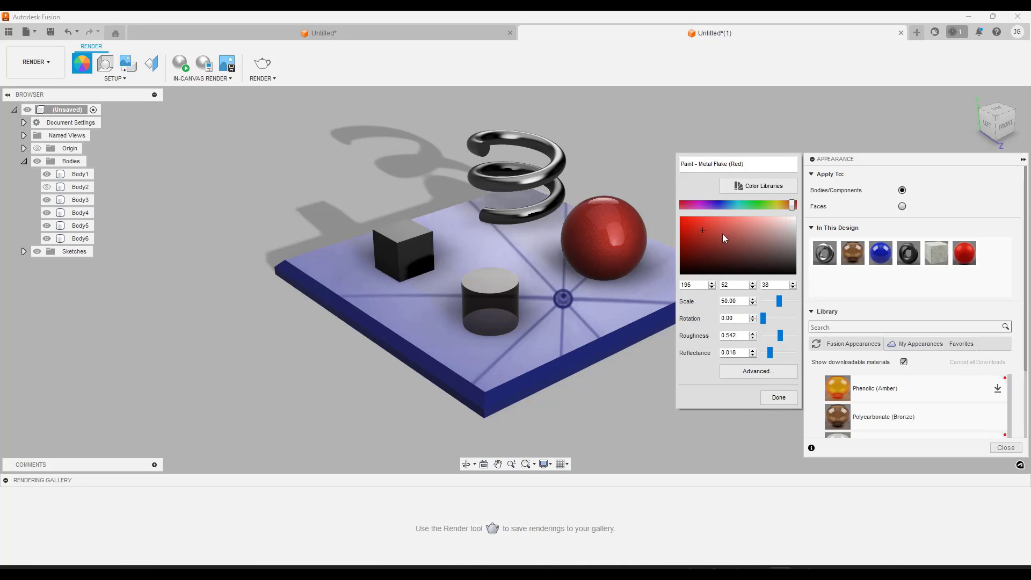
{"action": "left_click", "coordinate": [788, 402]}
Find Mahogany among the library's wood appearances and apply it to the plate
{"action": "mouse_move", "coordinate": [547, 241]}
{"action": "middle_mouse_down", "text": "shift"}
{"action": "mouse_move", "coordinate": [540, 231]}
{"action": "mouse_move", "coordinate": [559, 225]}
{"action": "middle_mouse_up", "text": "shift"}
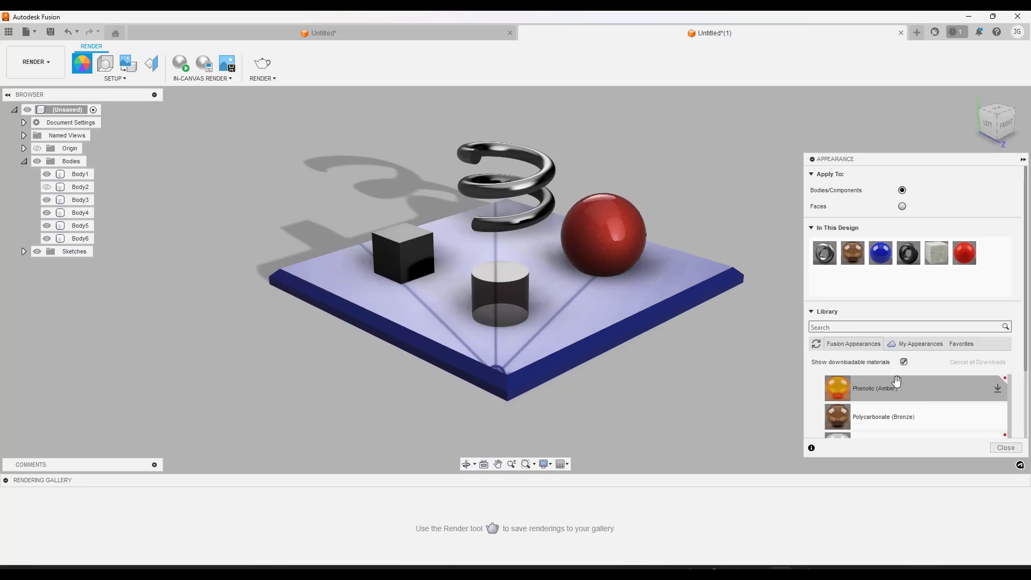
{"action": "scroll", "coordinate": [1024, 395], "scroll_direction": "down", "scroll_amount": 5}
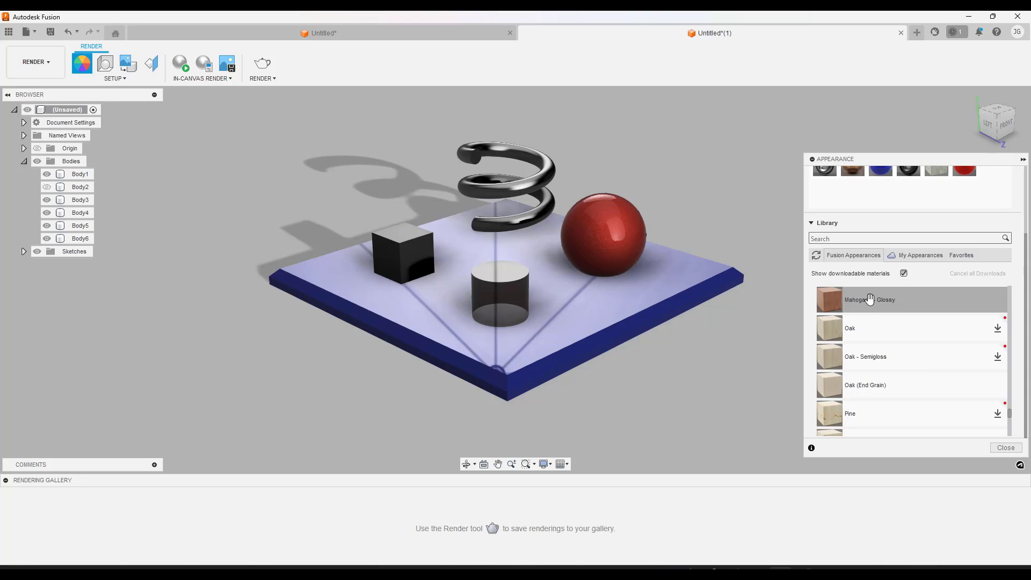
{"action": "scroll", "coordinate": [891, 351], "scroll_direction": "up", "scroll_amount": 5}
{"action": "scroll", "coordinate": [872, 357], "scroll_direction": "down", "scroll_amount": 2}
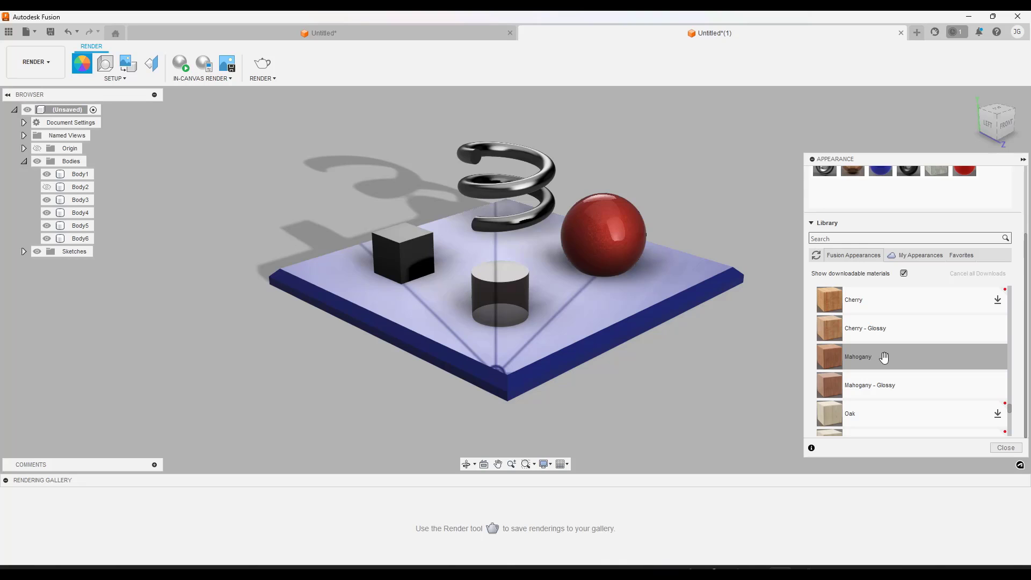
{"action": "left_click_drag", "start_coordinate": [886, 358], "coordinate": [585, 314]}
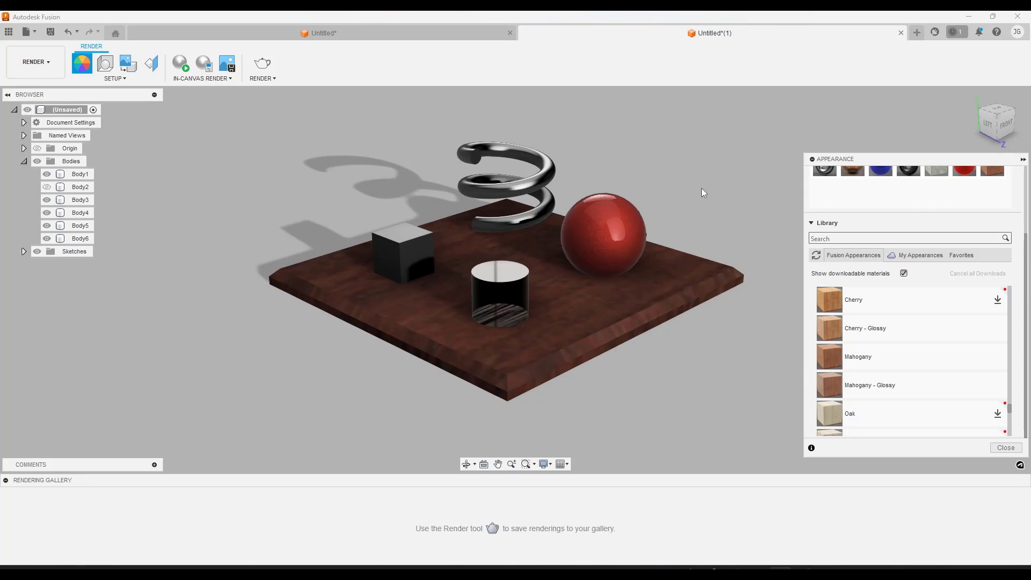
Set the Mahogany appearance's scale to 40 and inspect the wood grain on the plate
{"action": "scroll", "coordinate": [692, 182], "scroll_direction": "up", "scroll_amount": 1}
{"action": "left_click", "coordinate": [589, 308]}
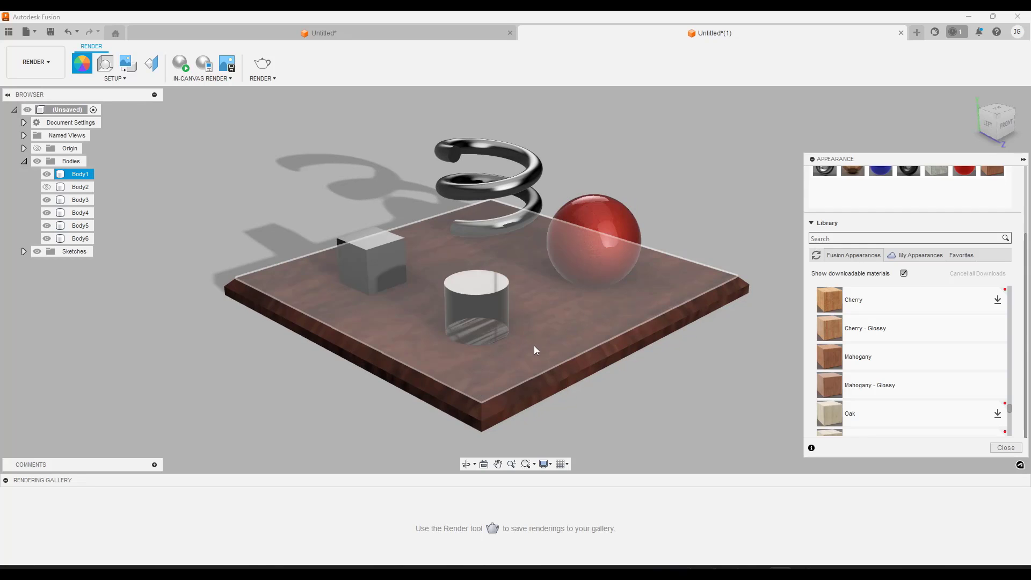
{"action": "left_click", "coordinate": [773, 265]}
{"action": "scroll", "coordinate": [982, 224], "scroll_direction": "up", "scroll_amount": 2}
{"action": "right_click", "coordinate": [991, 230]}
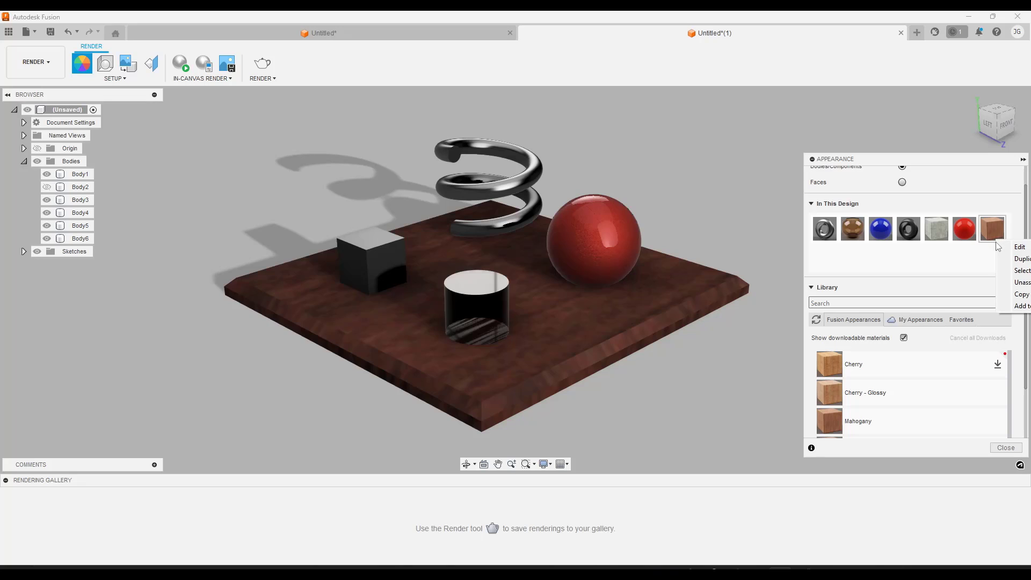
{"action": "left_click", "coordinate": [1005, 248]}
{"action": "left_click", "coordinate": [775, 184]}
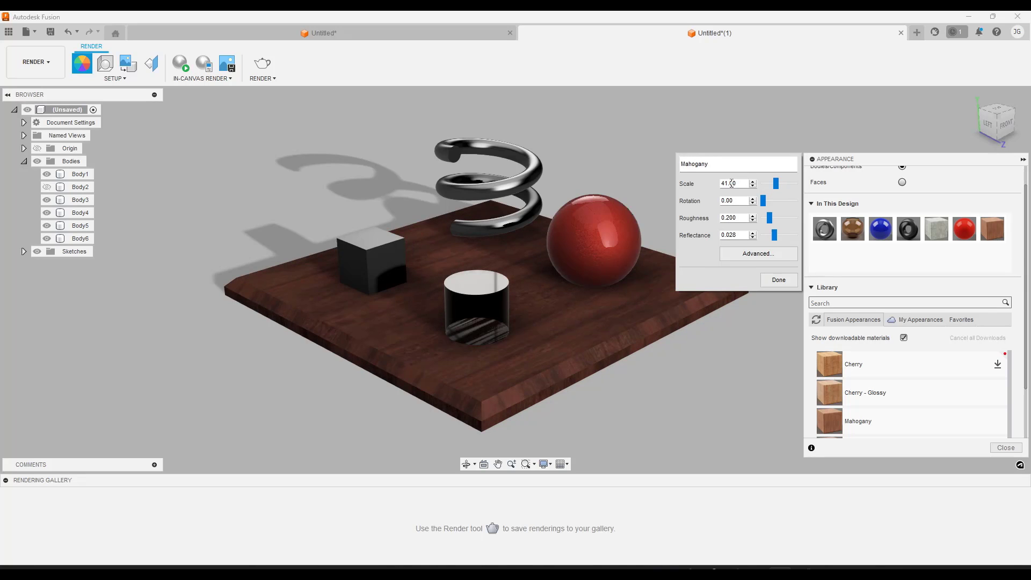
{"action": "left_click_drag", "start_coordinate": [733, 184], "coordinate": [709, 184]}
{"action": "type", "text": "40"}
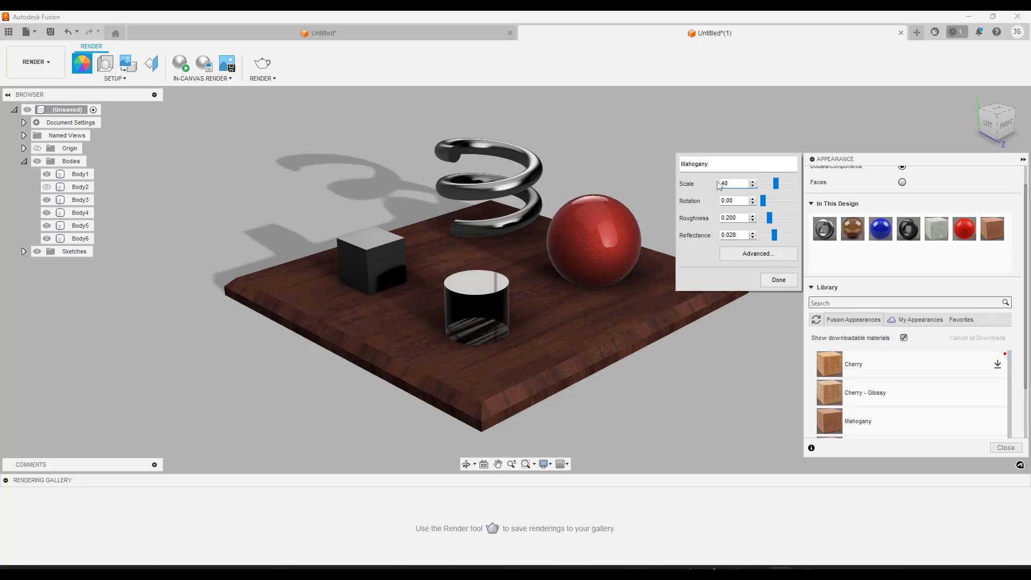
{"action": "left_click", "coordinate": [778, 281]}
{"action": "middle_click_drag", "start_coordinate": [438, 368], "coordinate": [434, 287], "text": "shift"}
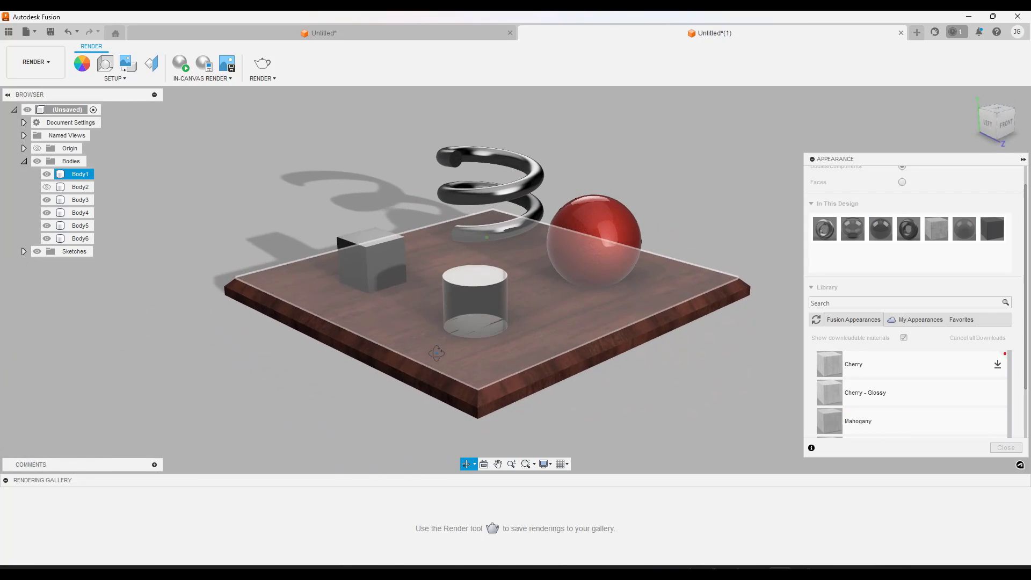
Edit the Mahogany appearance in this design, setting its roughness to 0.034 and reflectance to 0.046
{"action": "scroll", "coordinate": [437, 290], "scroll_direction": "up", "scroll_amount": 3}
{"action": "scroll", "coordinate": [536, 253], "scroll_direction": "down", "scroll_amount": 3}
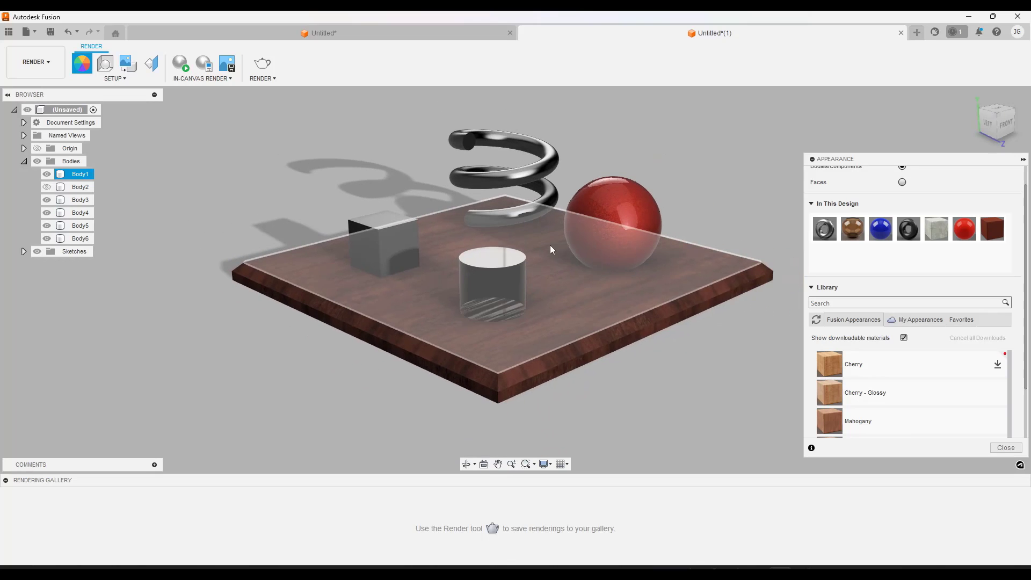
{"action": "scroll", "coordinate": [564, 252], "scroll_direction": "up", "scroll_amount": 1}
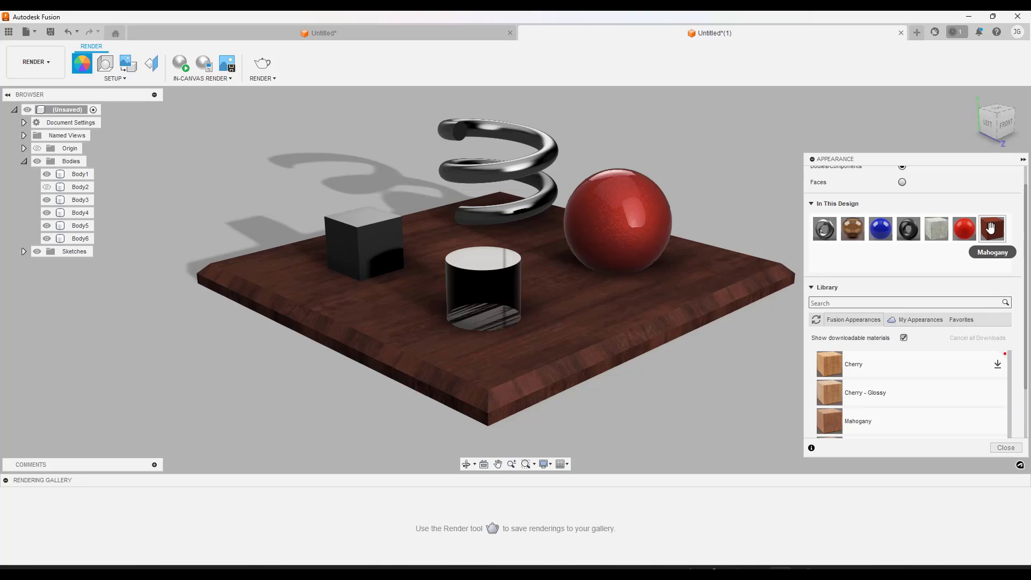
{"action": "right_click", "coordinate": [990, 228]}
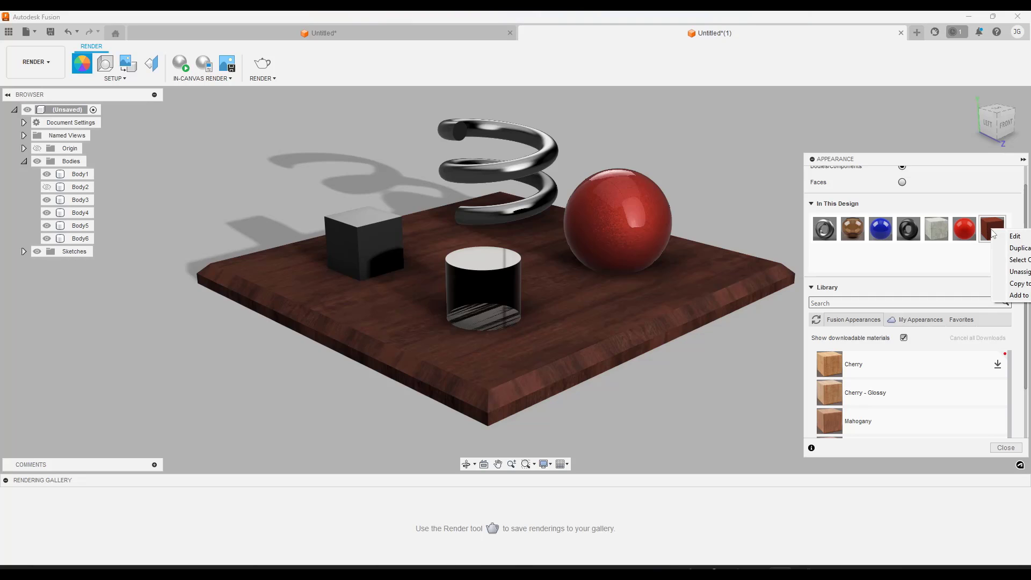
{"action": "left_click", "coordinate": [934, 253]}
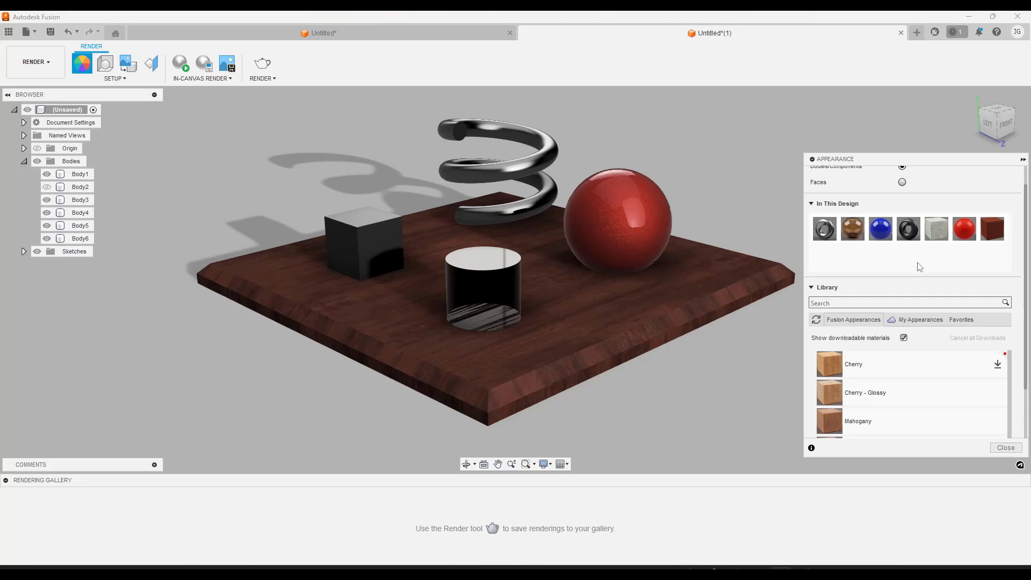
{"action": "right_click", "coordinate": [993, 231]}
{"action": "left_click", "coordinate": [1014, 238]}
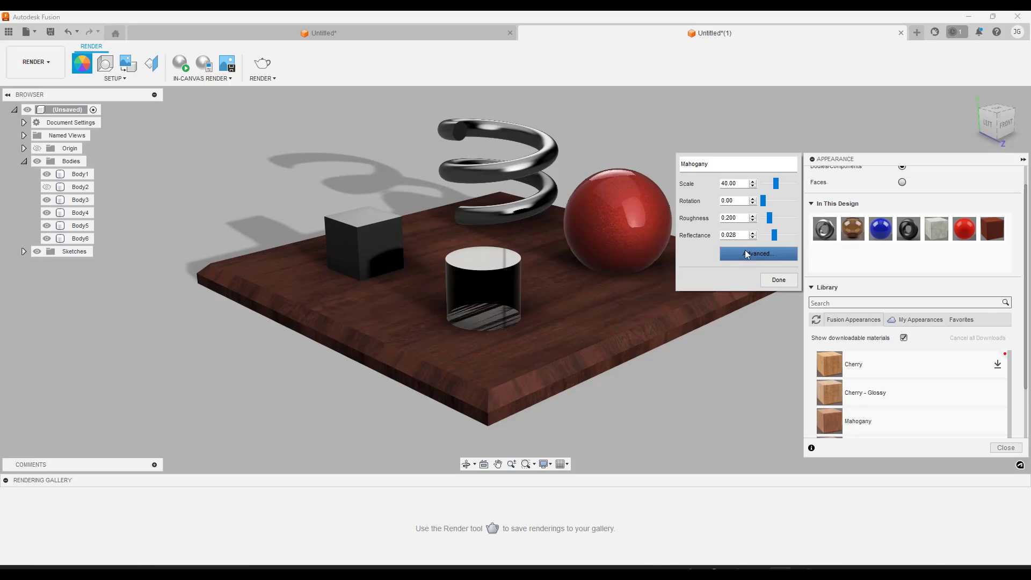
{"action": "mouse_move", "coordinate": [769, 219]}
{"action": "left_mouse_down"}
{"action": "mouse_move", "coordinate": [782, 238]}
{"action": "mouse_move", "coordinate": [766, 221]}
{"action": "left_mouse_up"}
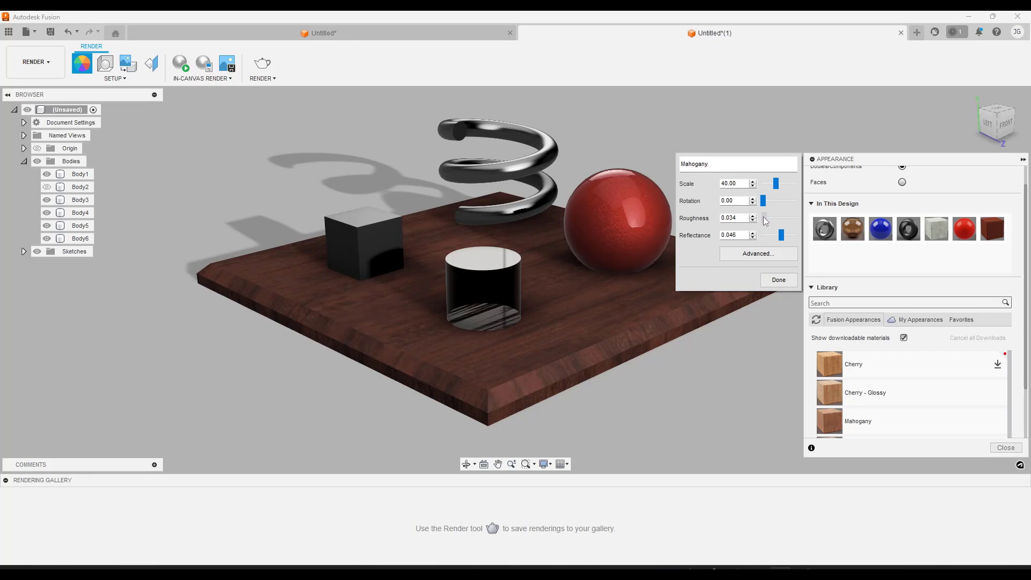
{"action": "left_click", "coordinate": [778, 279]}
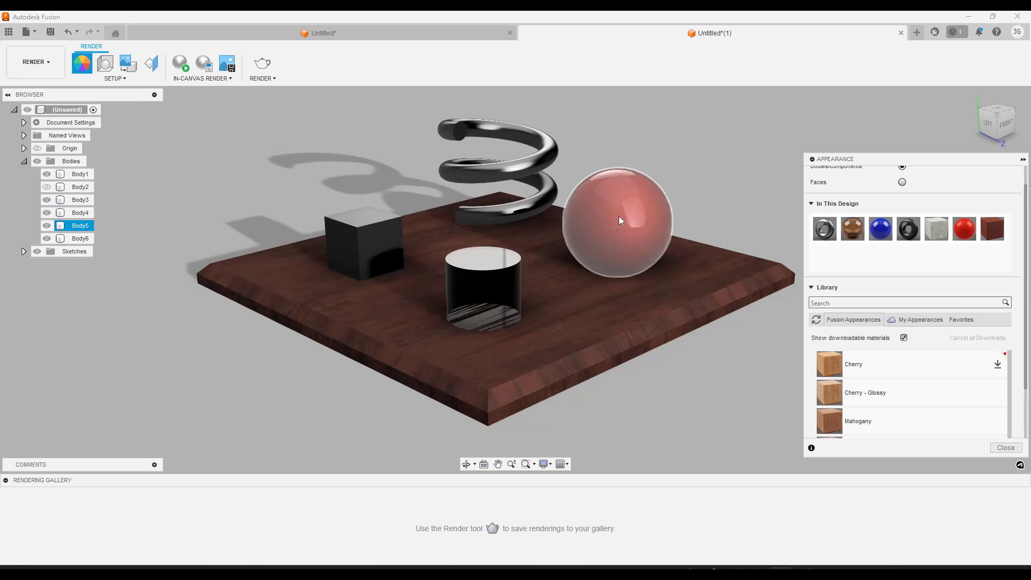
Open Mahogany's advanced material settings and examine its color image, reflectance and roughness map
{"action": "mouse_move", "coordinate": [333, 365]}
{"action": "middle_mouse_down", "text": "shift"}
{"action": "mouse_move", "coordinate": [534, 361]}
{"action": "mouse_move", "coordinate": [324, 373]}
{"action": "middle_mouse_up", "text": "shift"}
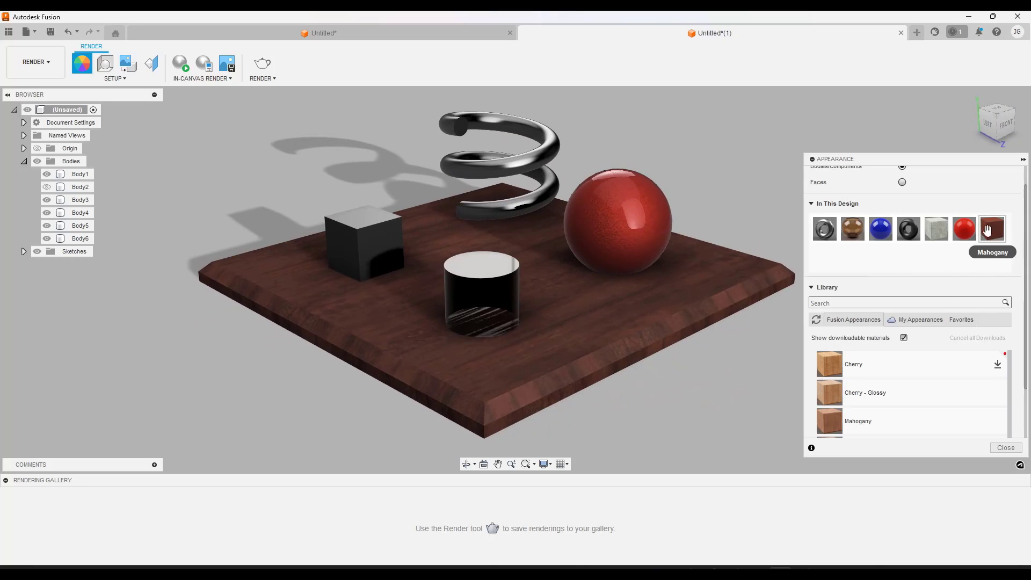
{"action": "right_click", "coordinate": [987, 230]}
{"action": "left_click", "coordinate": [1020, 239]}
{"action": "left_click", "coordinate": [747, 252]}
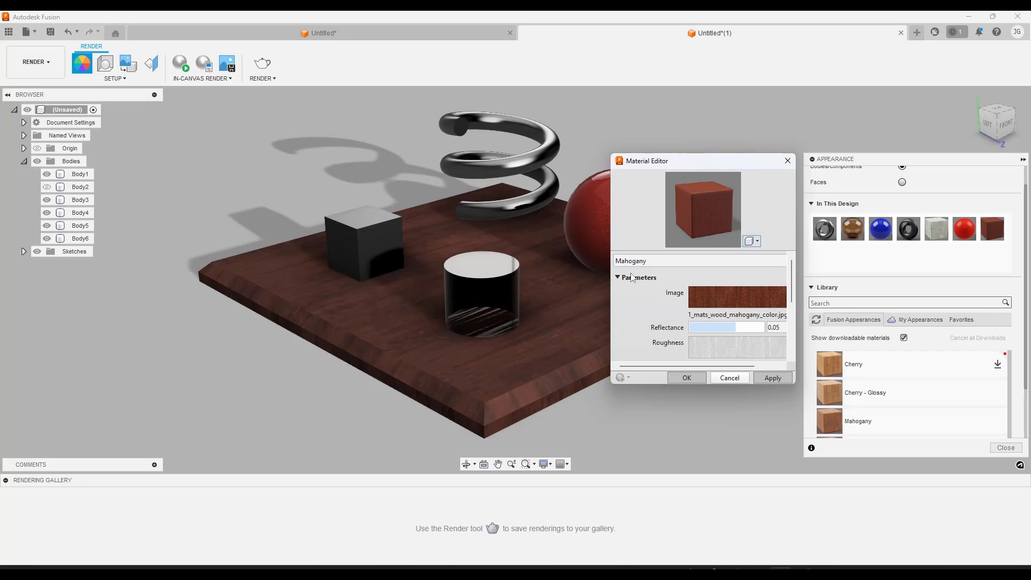
{"action": "left_click_drag", "start_coordinate": [609, 305], "coordinate": [548, 305]}
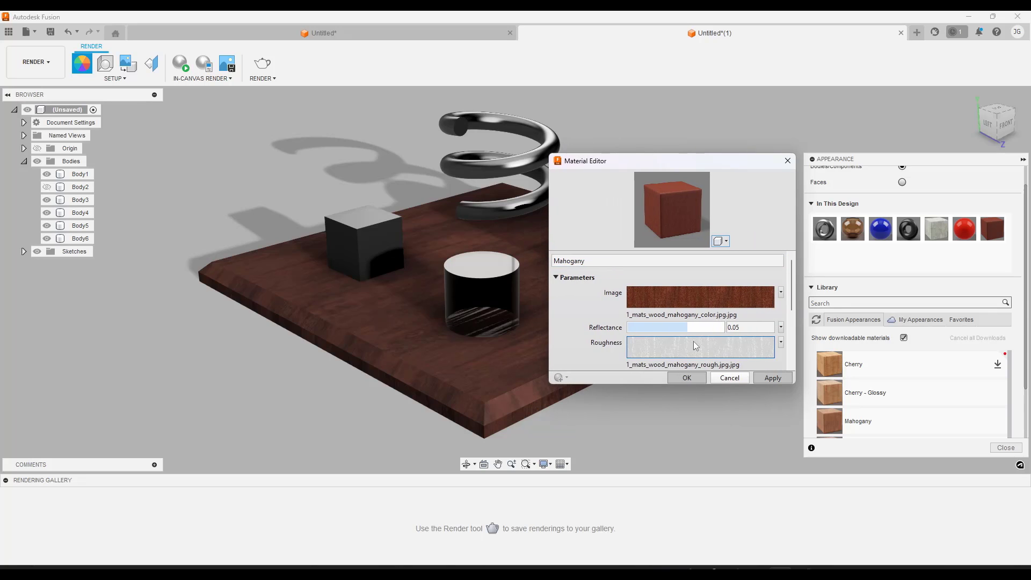
{"action": "scroll", "coordinate": [723, 338], "scroll_direction": "down", "scroll_amount": 3}
{"action": "scroll", "coordinate": [708, 327], "scroll_direction": "up", "scroll_amount": 2}
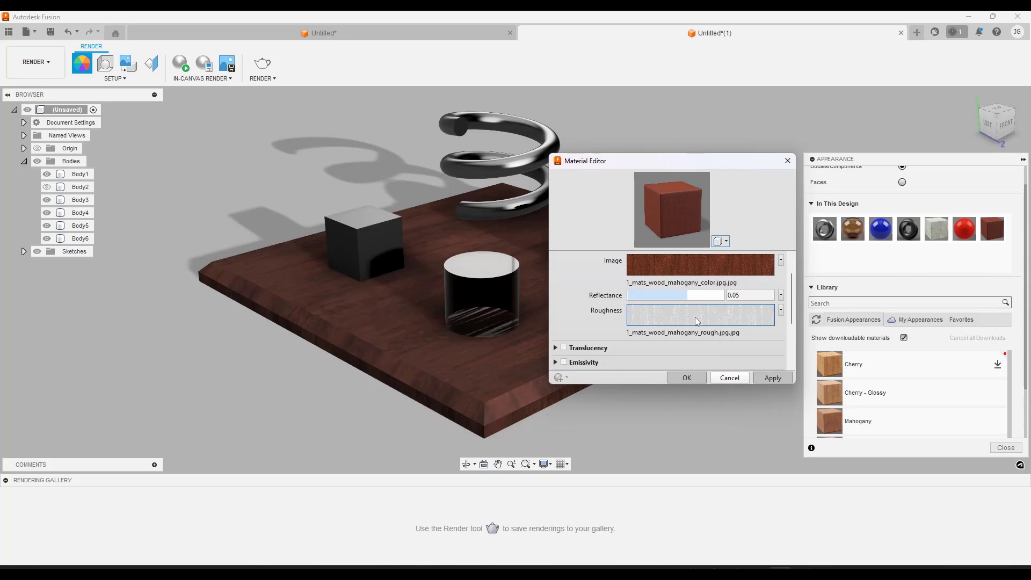
{"action": "mouse_move", "coordinate": [695, 317]}
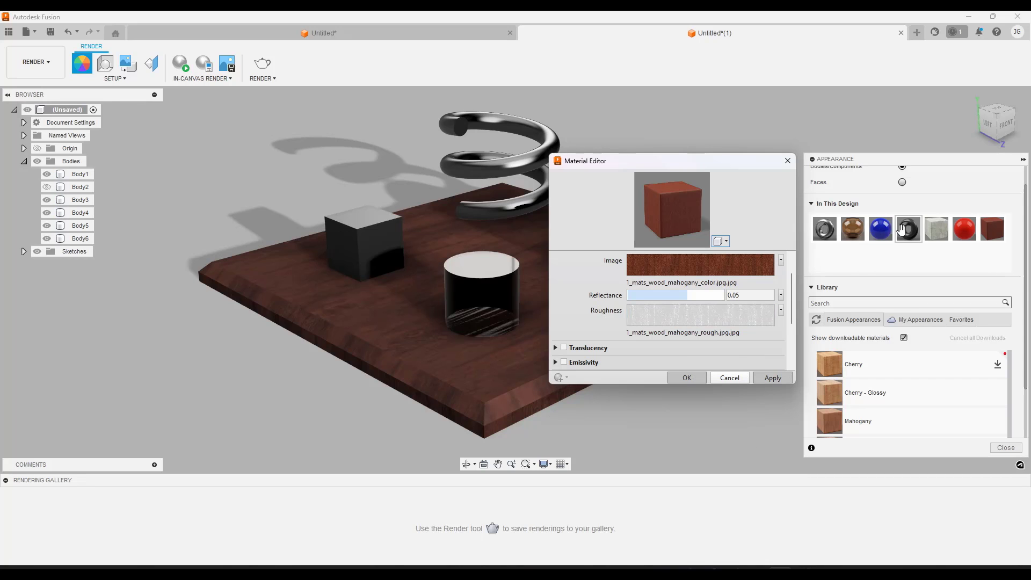
Open the blue appearance's advanced settings and examine its color, reflectance and roughness for comparison with Mahogany
{"action": "right_click", "coordinate": [881, 230]}
{"action": "left_click", "coordinate": [907, 239]}
{"action": "left_click", "coordinate": [738, 334]}
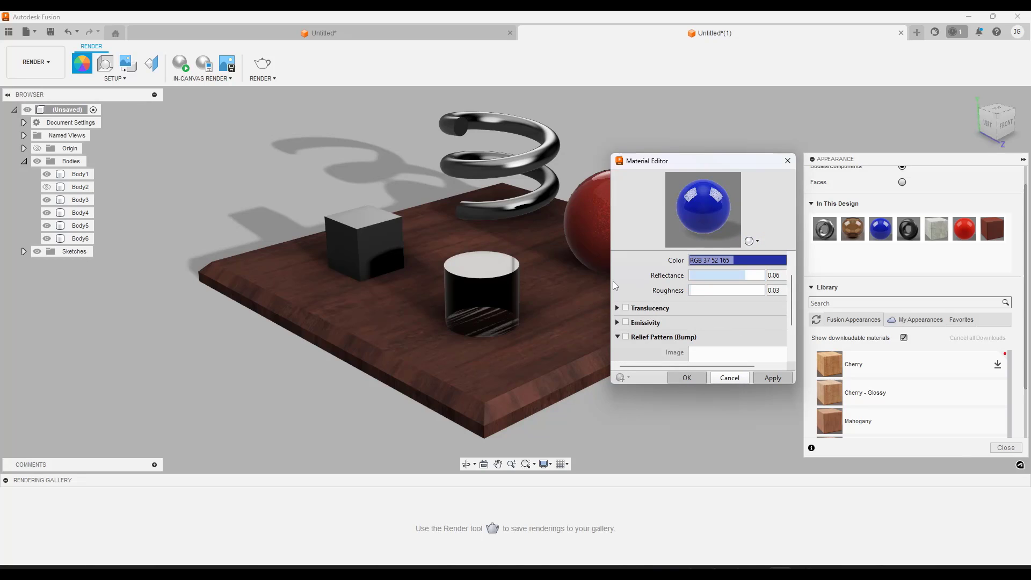
{"action": "left_click_drag", "start_coordinate": [611, 281], "coordinate": [536, 281]}
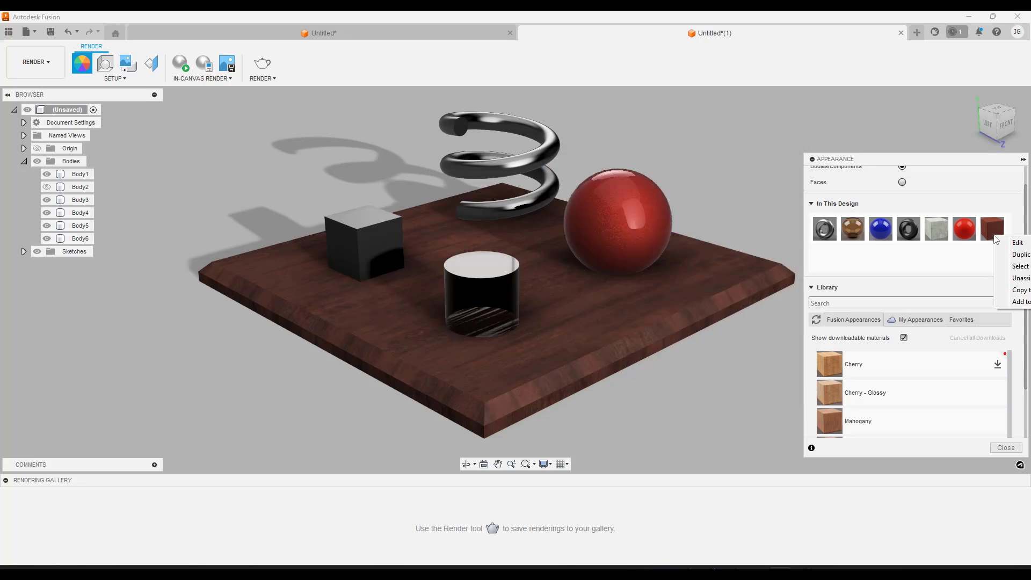
Reopen Mahogany's advanced settings and examine the position, scale and repeat options of its roughness texture
{"action": "left_click", "coordinate": [1014, 237]}
{"action": "left_click", "coordinate": [735, 252]}
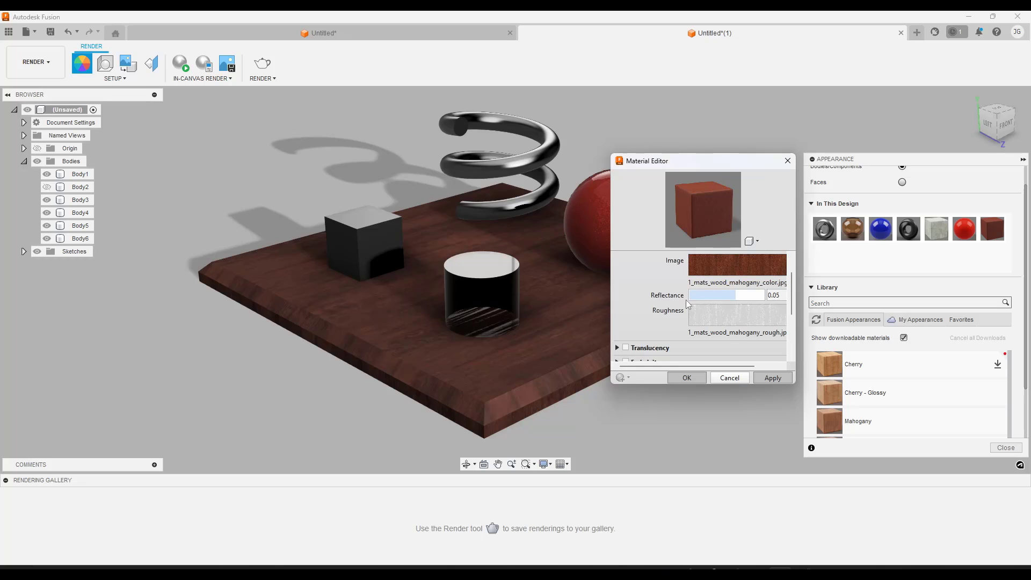
{"action": "left_click_drag", "start_coordinate": [609, 305], "coordinate": [546, 304]}
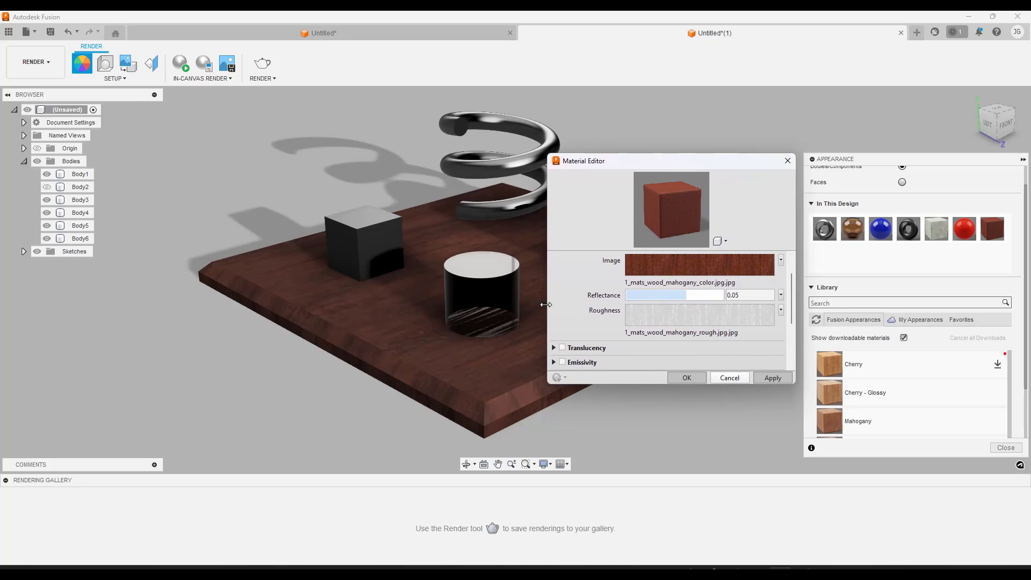
{"action": "left_click", "coordinate": [695, 320]}
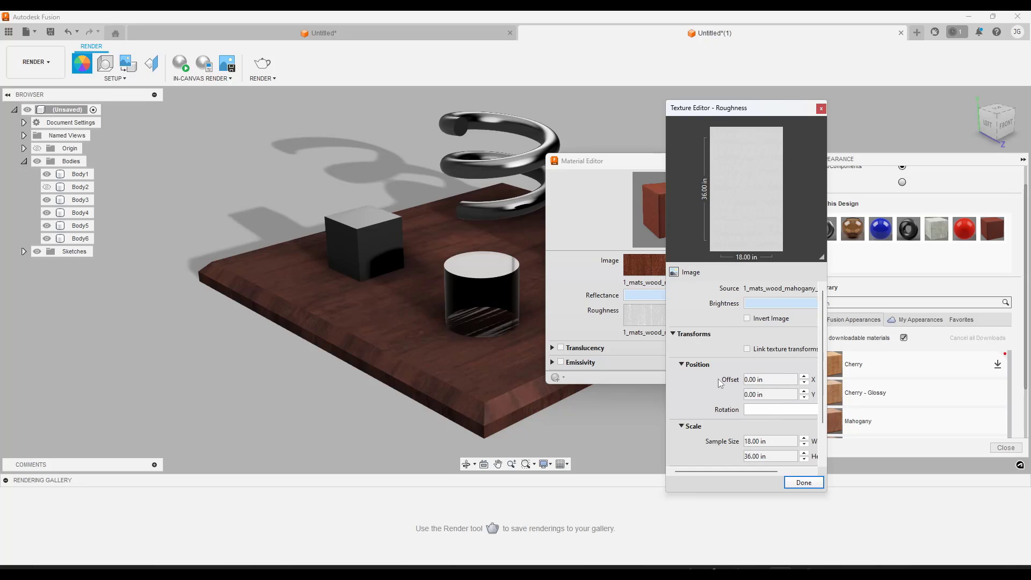
{"action": "left_click", "coordinate": [472, 350]}
{"action": "left_click", "coordinate": [395, 272]}
{"action": "scroll", "coordinate": [703, 373], "scroll_direction": "down", "scroll_amount": 1}
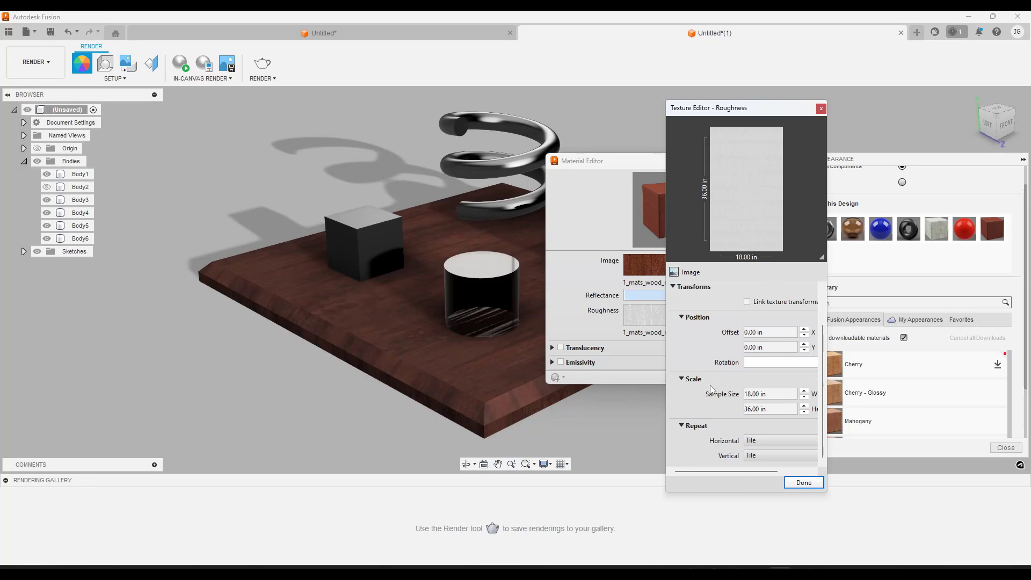
{"action": "left_click", "coordinate": [803, 482]}
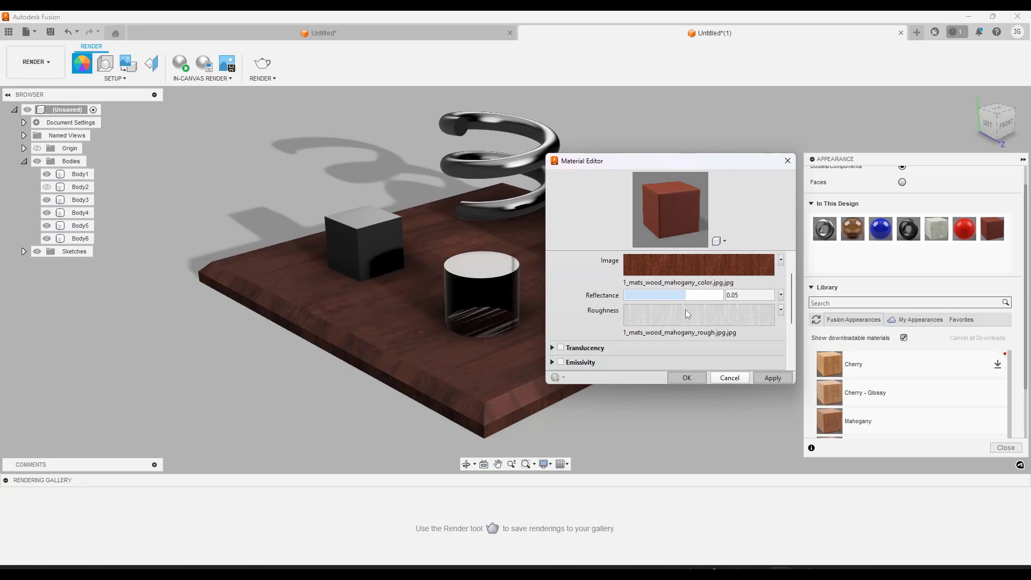
Compare the Mahogany roughness map preview with the plate's surface from another angle and close the Material Editor
{"action": "middle_click_drag", "start_coordinate": [400, 315], "coordinate": [454, 313], "text": "shift"}
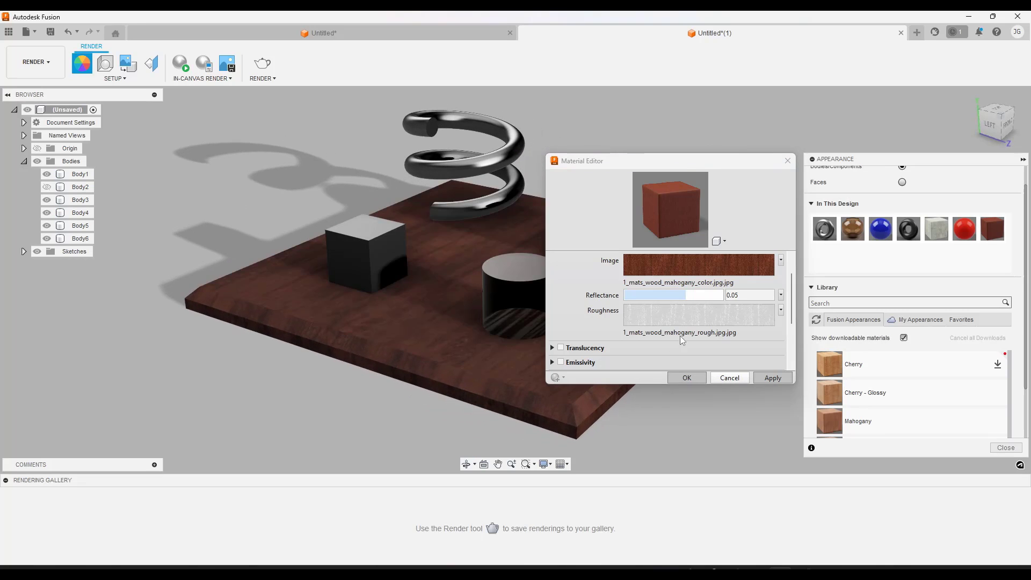
{"action": "mouse_move", "coordinate": [702, 317]}
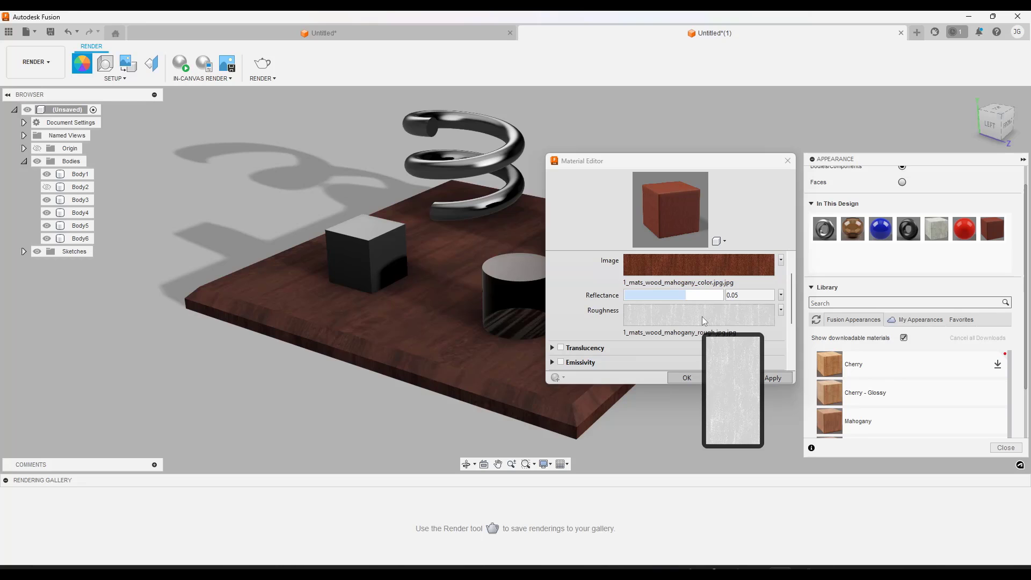
{"action": "middle_click_drag", "start_coordinate": [425, 322], "coordinate": [387, 312], "text": "shift"}
{"action": "scroll", "coordinate": [428, 314], "scroll_direction": "down", "scroll_amount": 2}
{"action": "left_click", "coordinate": [683, 380]}
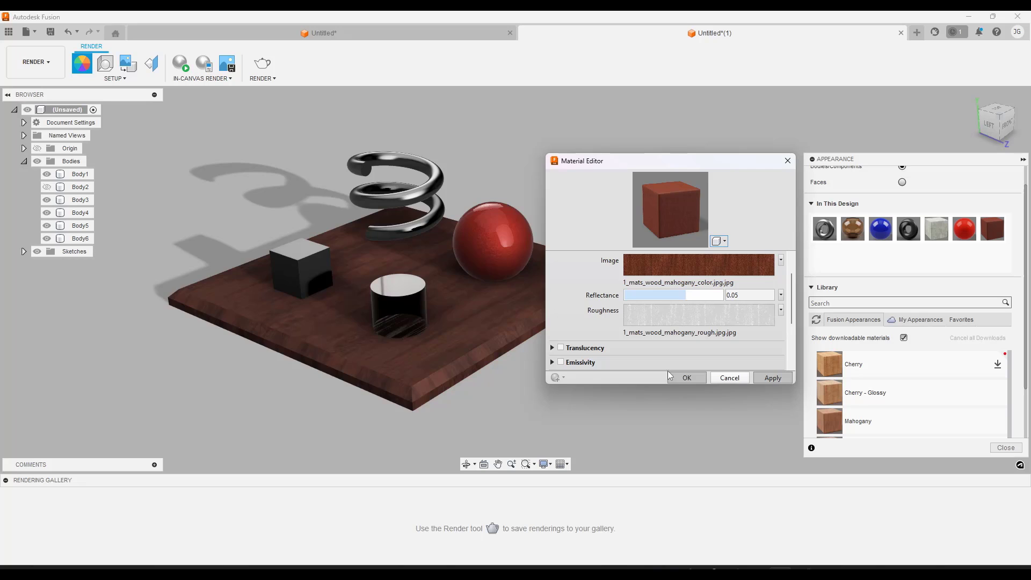
{"action": "left_click", "coordinate": [729, 377]}
{"action": "scroll", "coordinate": [408, 311], "scroll_direction": "up", "scroll_amount": 2}
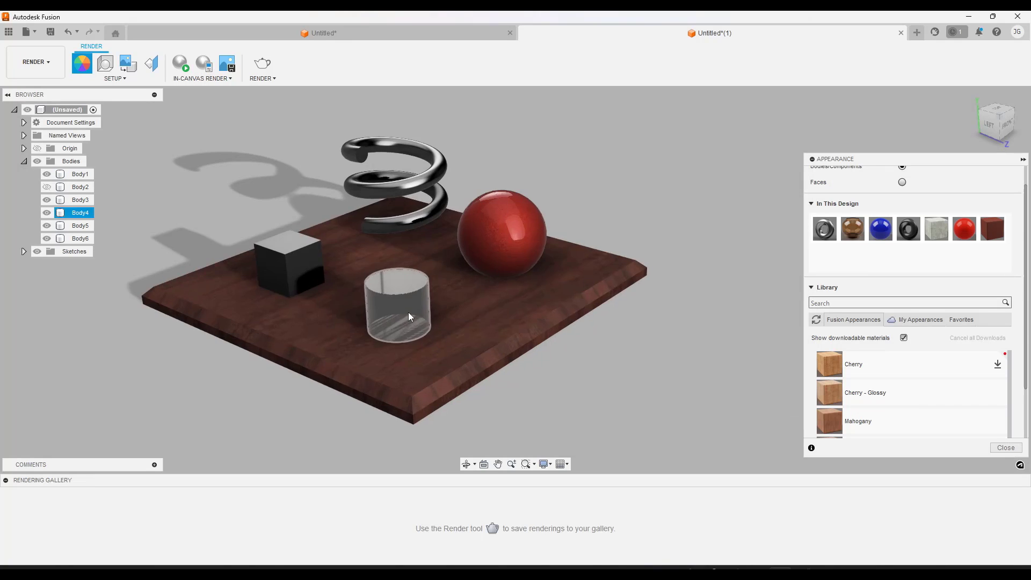
Duplicate the Mahogany appearance in this design and rename the copy Custom Tile
{"action": "right_click", "coordinate": [994, 231]}
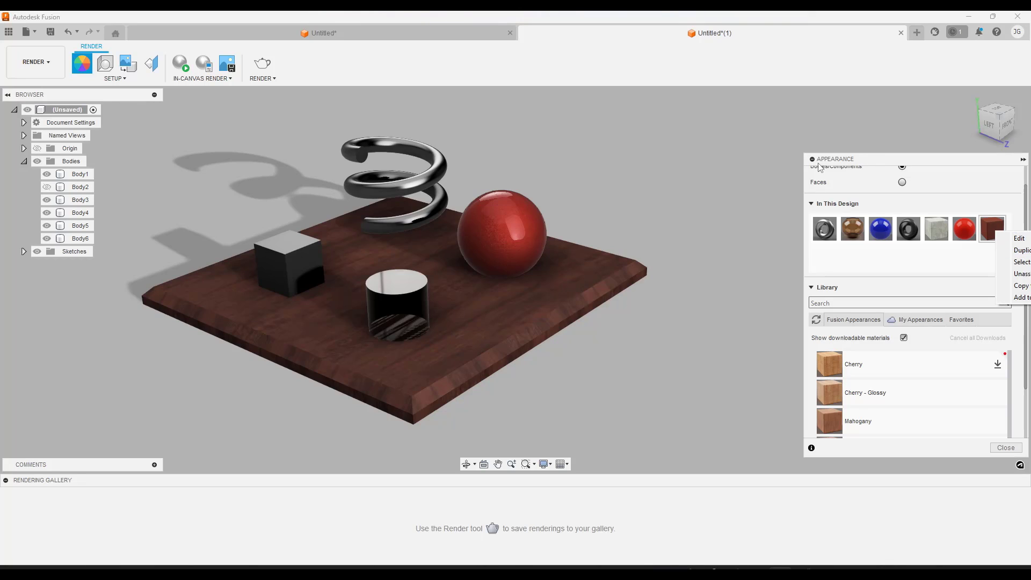
{"action": "left_click", "coordinate": [929, 262]}
{"action": "right_click", "coordinate": [997, 233]}
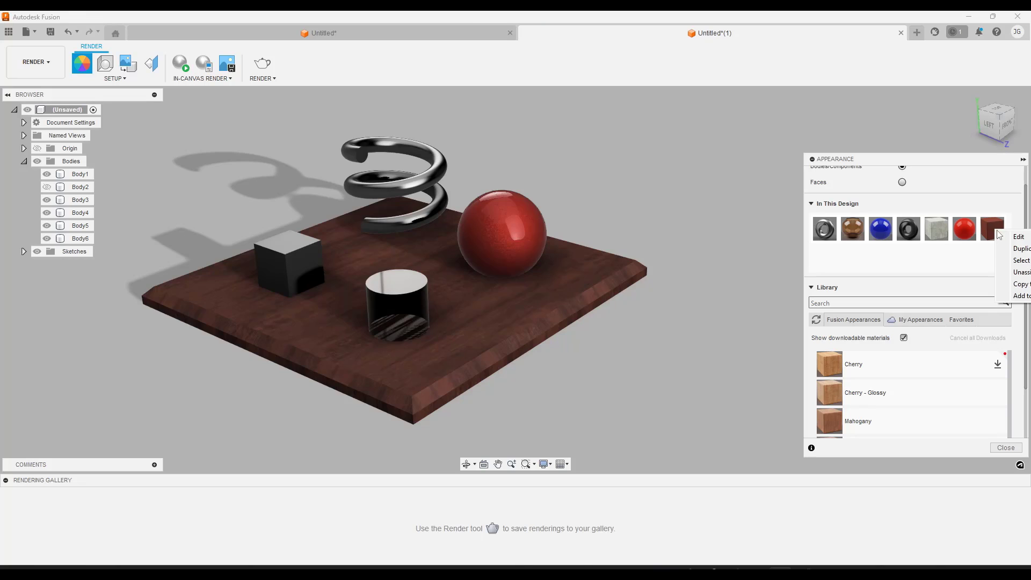
{"action": "left_click", "coordinate": [1024, 250]}
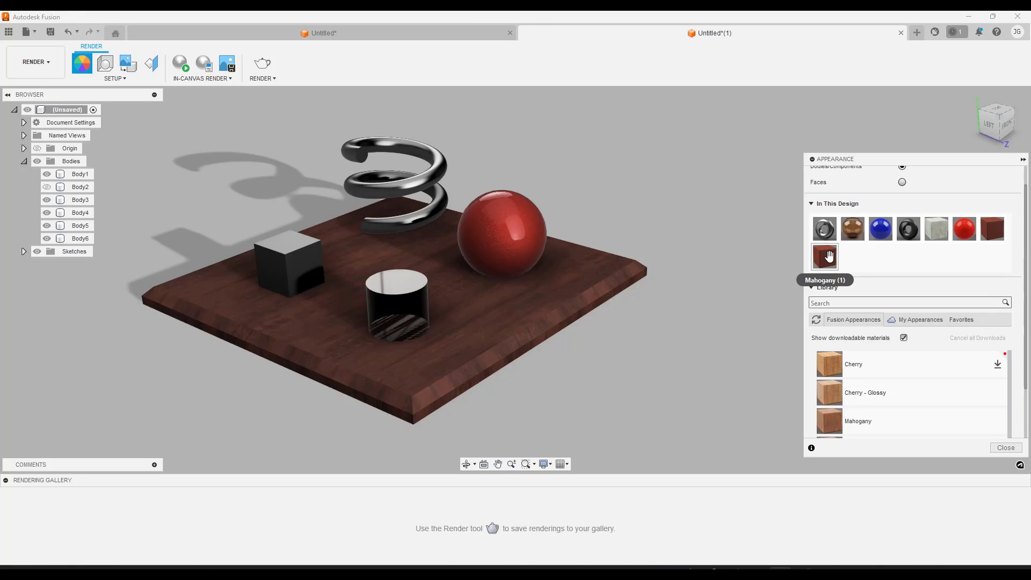
{"action": "right_click", "coordinate": [832, 262]}
{"action": "left_click", "coordinate": [824, 258]}
{"action": "double_click", "coordinate": [824, 258]}
{"action": "left_click_drag", "start_coordinate": [734, 162], "coordinate": [596, 160]}
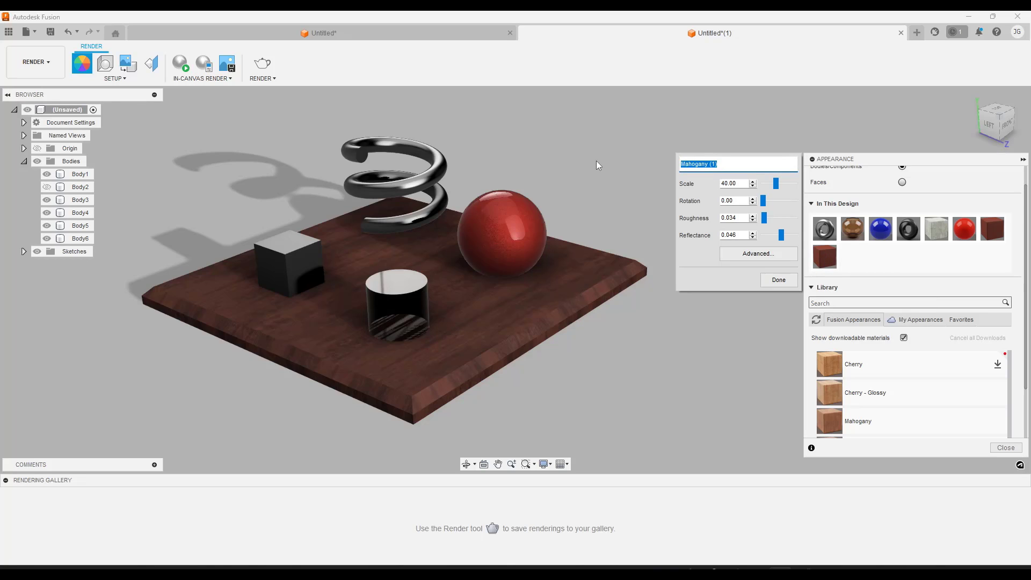
{"action": "type", "text": "Custom Tile"}
{"action": "left_click", "coordinate": [769, 285]}
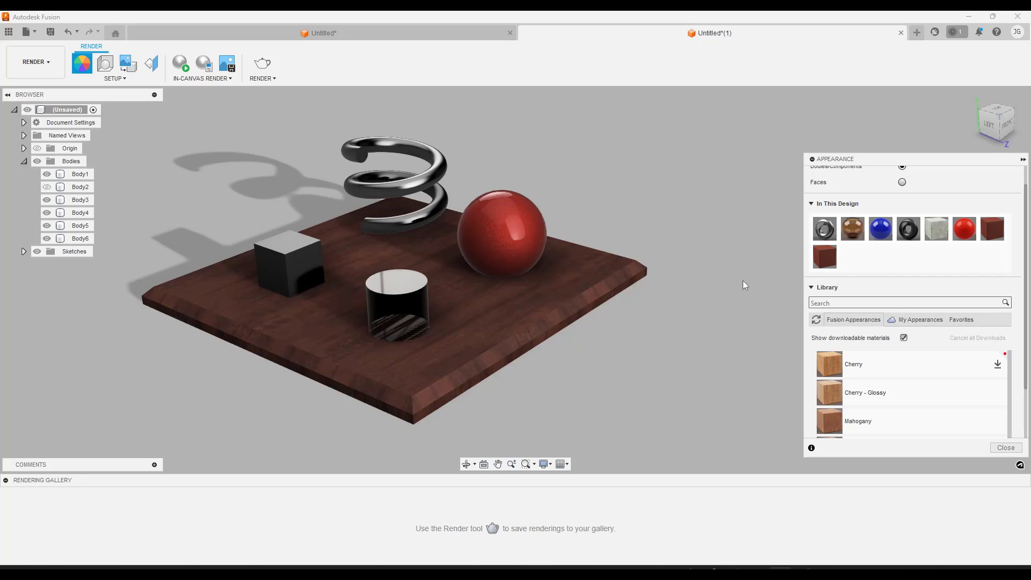
{"action": "middle_click_drag", "start_coordinate": [447, 294], "coordinate": [488, 295]}
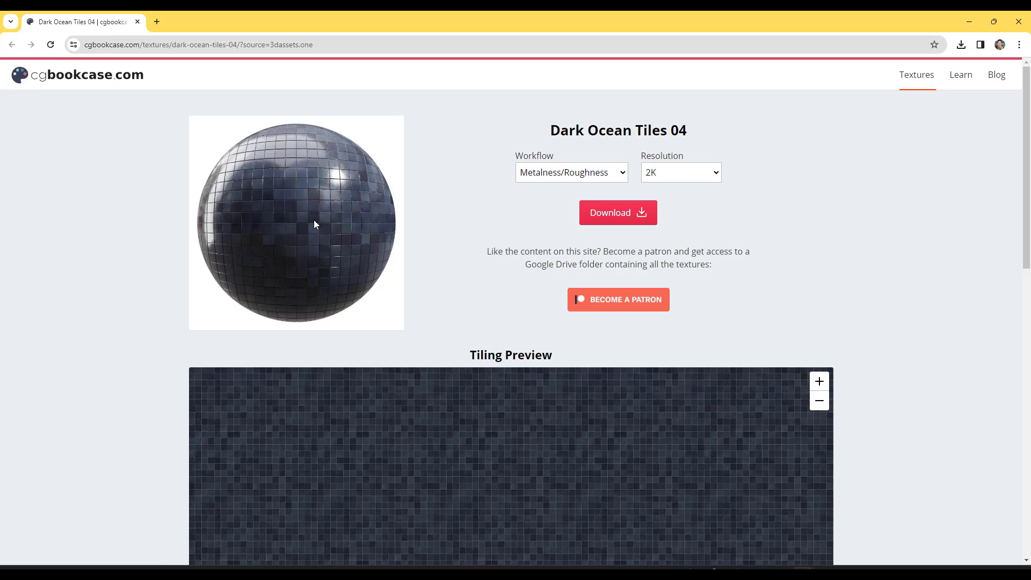
Switch to the browser and examine the available texture maps on the Dark Ocean Tiles 04 page of cgbookcase.com
{"action": "scroll", "coordinate": [314, 230], "scroll_direction": "down", "scroll_amount": 4}
{"action": "scroll", "coordinate": [315, 243], "scroll_direction": "up", "scroll_amount": 4}
{"action": "scroll", "coordinate": [349, 247], "scroll_direction": "down", "scroll_amount": 9}
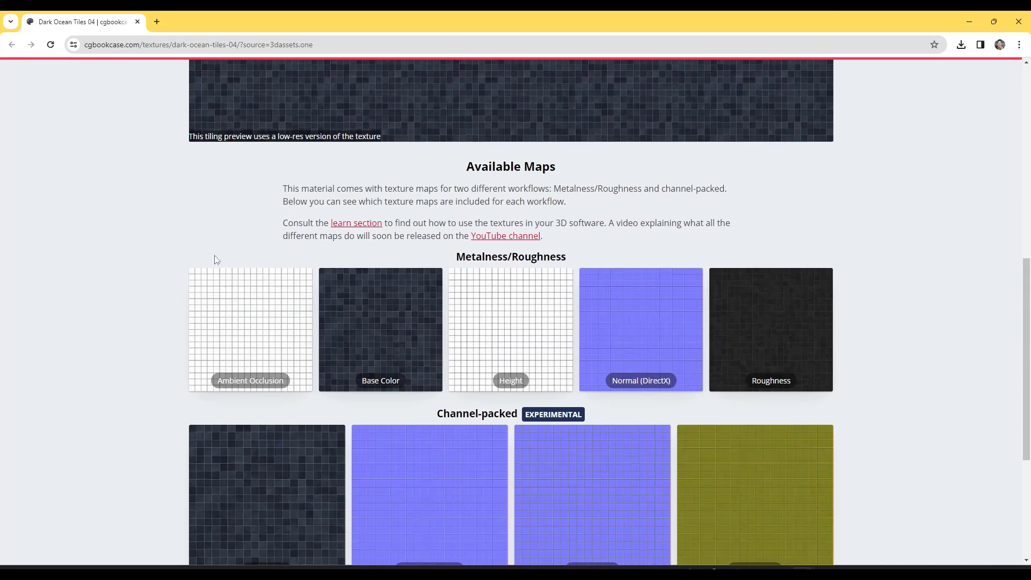
{"action": "scroll", "coordinate": [215, 250], "scroll_direction": "down", "scroll_amount": 1}
{"action": "scroll", "coordinate": [212, 244], "scroll_direction": "down", "scroll_amount": 4}
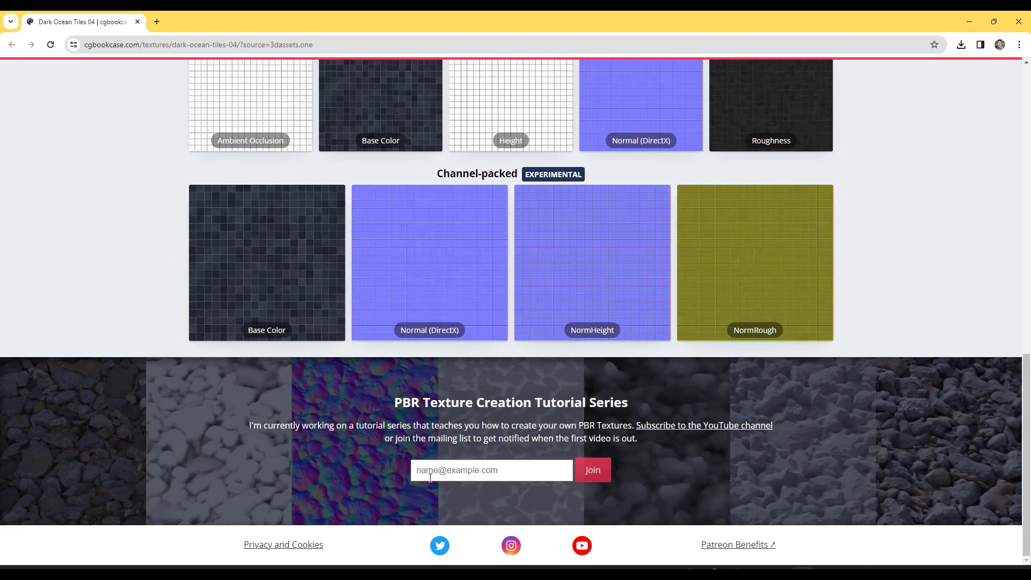
{"action": "scroll", "coordinate": [430, 477], "scroll_direction": "up", "scroll_amount": 12}
Read the free-use note on the cgbookcase.com home page in a new tab and return to the Dark Ocean Tiles 04 page
{"action": "right_click", "coordinate": [99, 92]}
{"action": "left_click", "coordinate": [135, 76]}
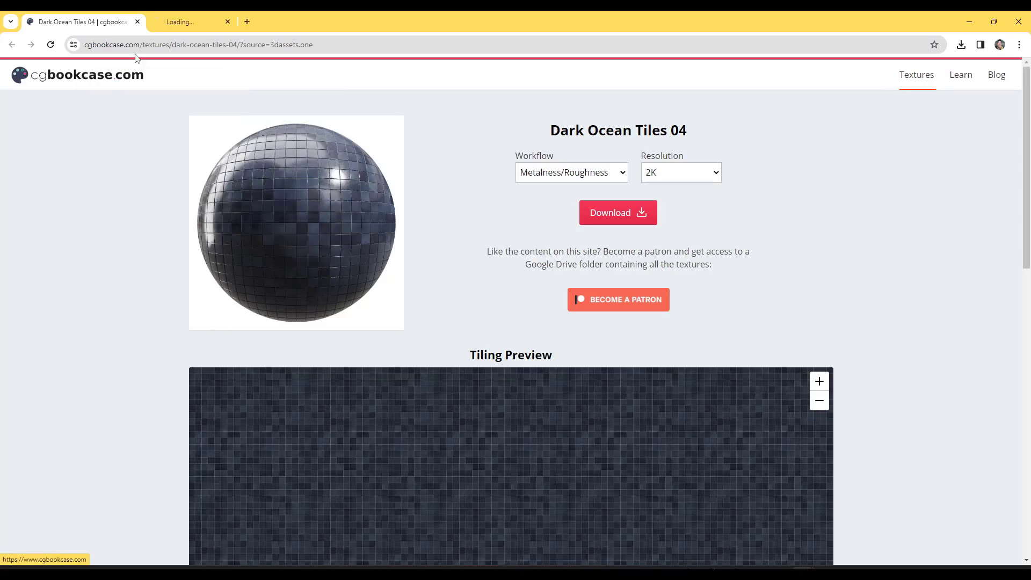
{"action": "left_click", "coordinate": [194, 21]}
{"action": "scroll", "coordinate": [408, 292], "scroll_direction": "down", "scroll_amount": 5}
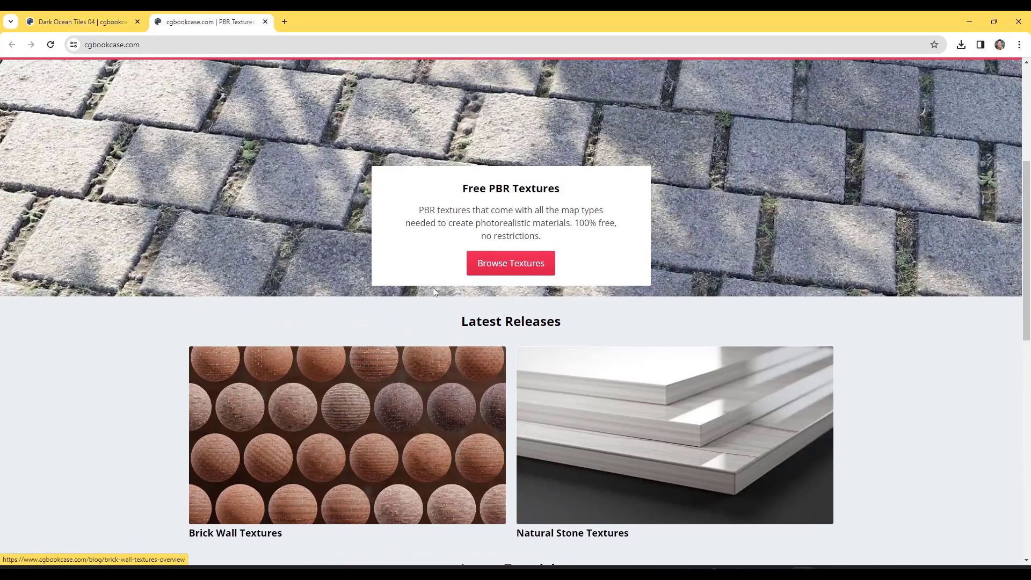
{"action": "left_click_drag", "start_coordinate": [574, 223], "coordinate": [613, 237]}
{"action": "left_click", "coordinate": [615, 236]}
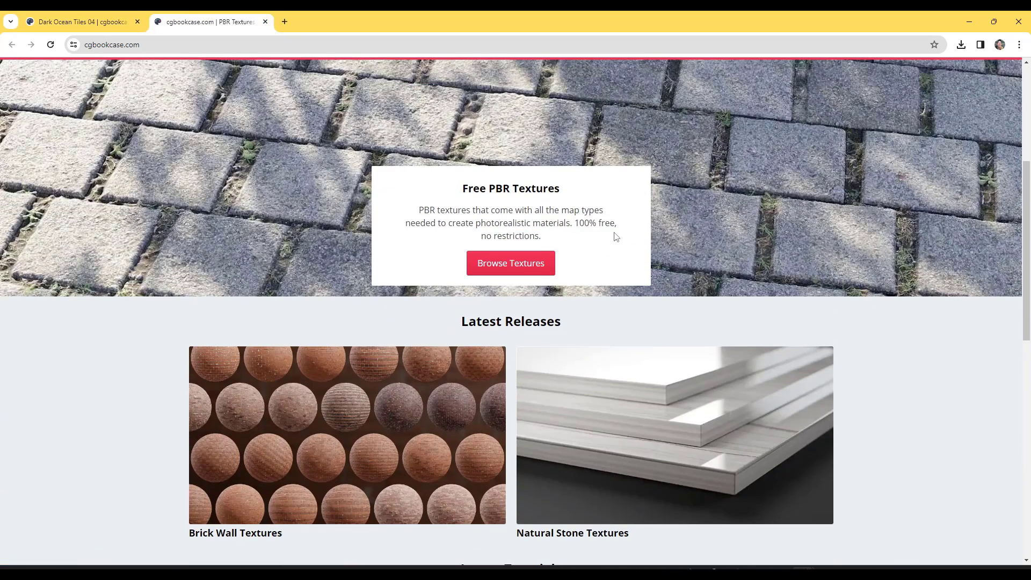
{"action": "left_click", "coordinate": [89, 22]}
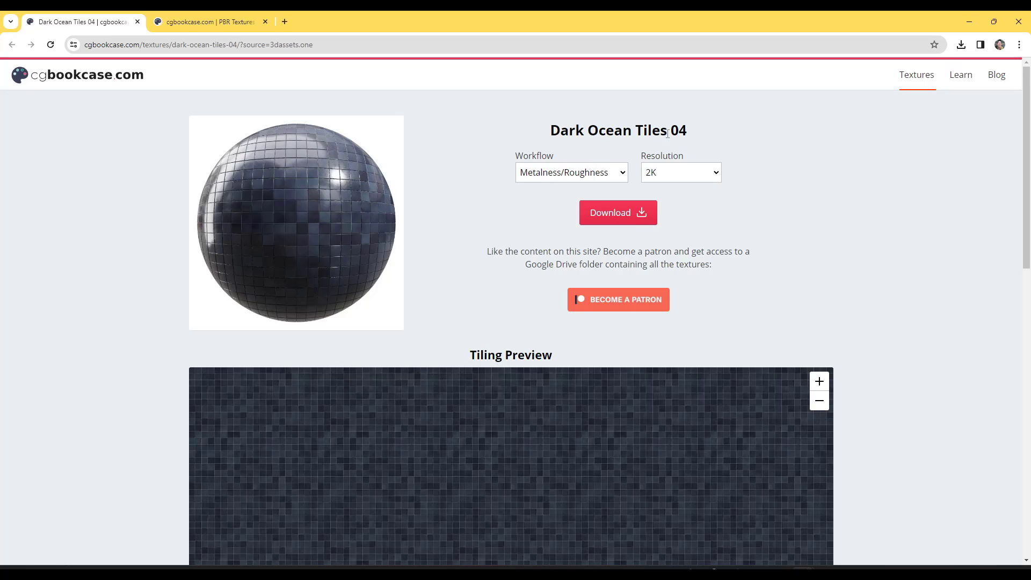
Download the Dark Ocean Tiles 04 texture set with the Metalness/Roughness workflow at 2K resolution
{"action": "left_click", "coordinate": [668, 177]}
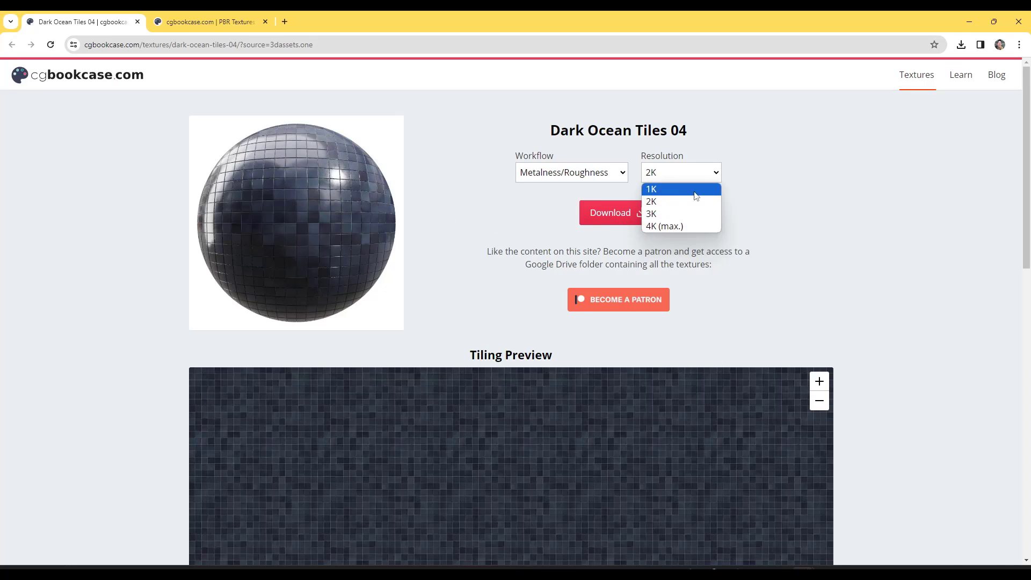
{"action": "left_click", "coordinate": [664, 202]}
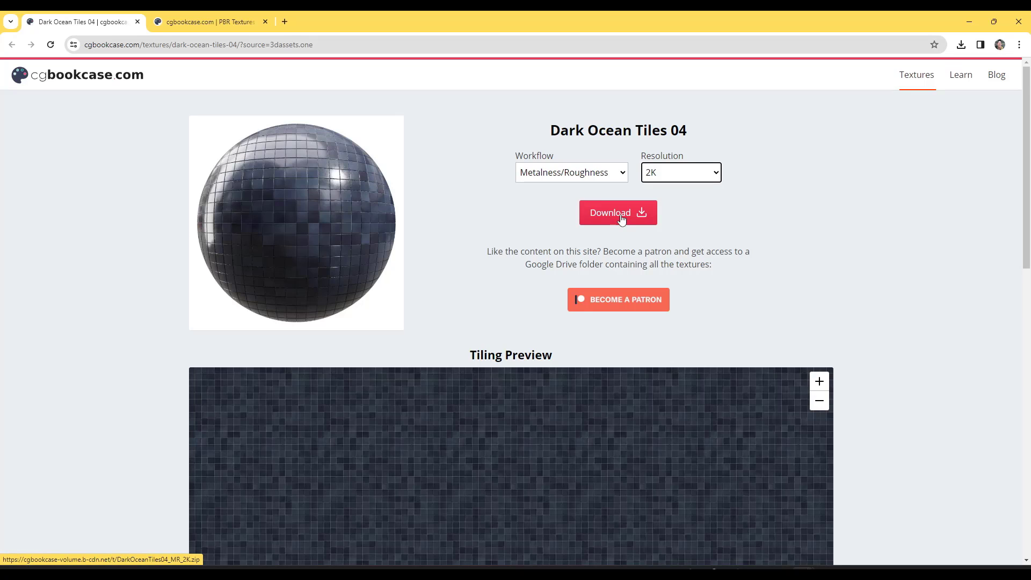
{"action": "left_click", "coordinate": [622, 213]}
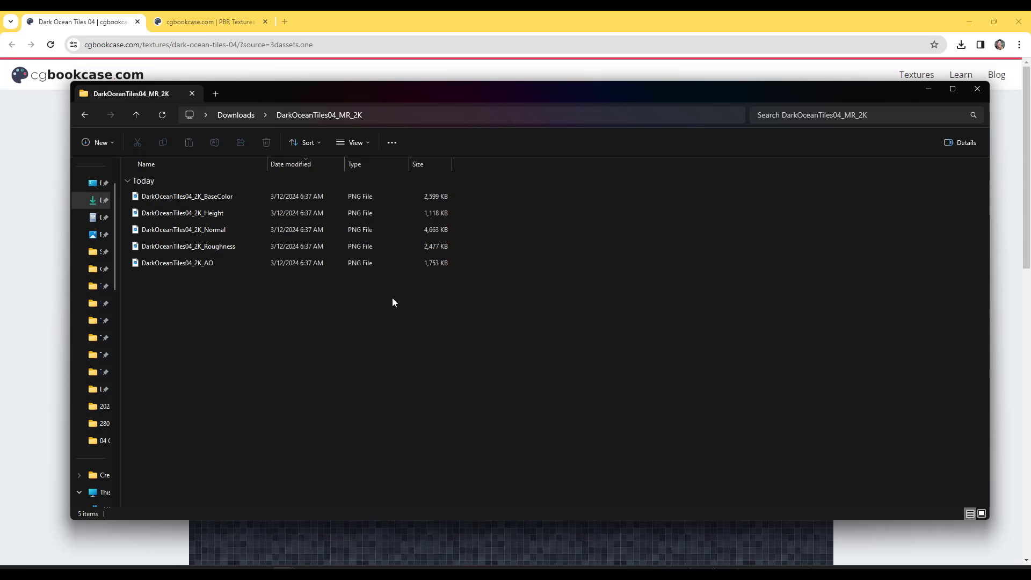
Display the texture files in the DarkOceanTiles04_MR_2K download folder as large thumbnails
{"action": "right_click", "coordinate": [190, 315]}
{"action": "mouse_move", "coordinate": [204, 326]}
{"action": "left_click", "coordinate": [404, 330]}
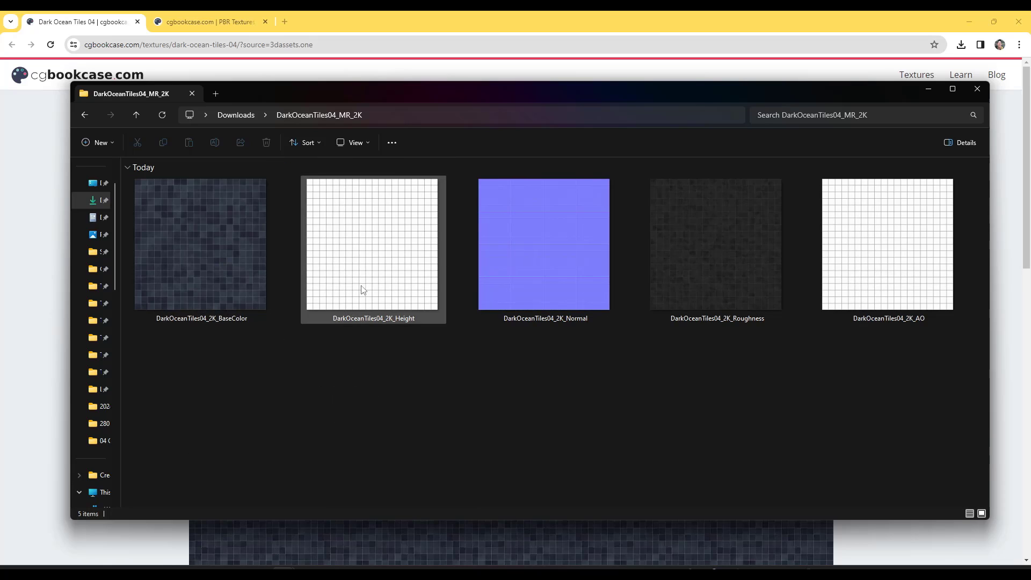
Open DarkOceanTiles04_2K_BaseColor in the image viewer and examine its tiles and grout lines up close
{"action": "double_click", "coordinate": [219, 250]}
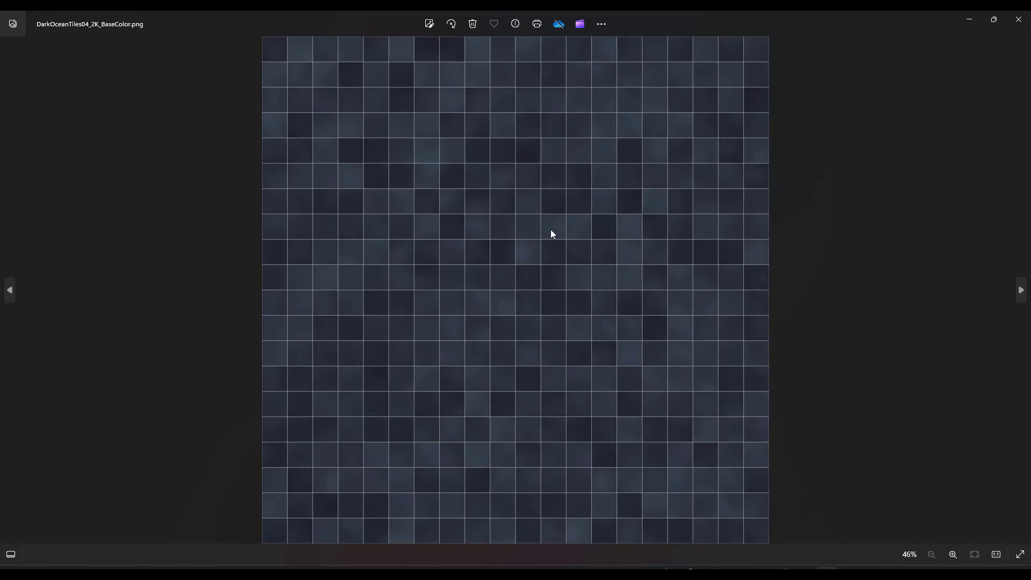
{"action": "scroll", "coordinate": [528, 221], "scroll_direction": "up", "scroll_amount": 5}
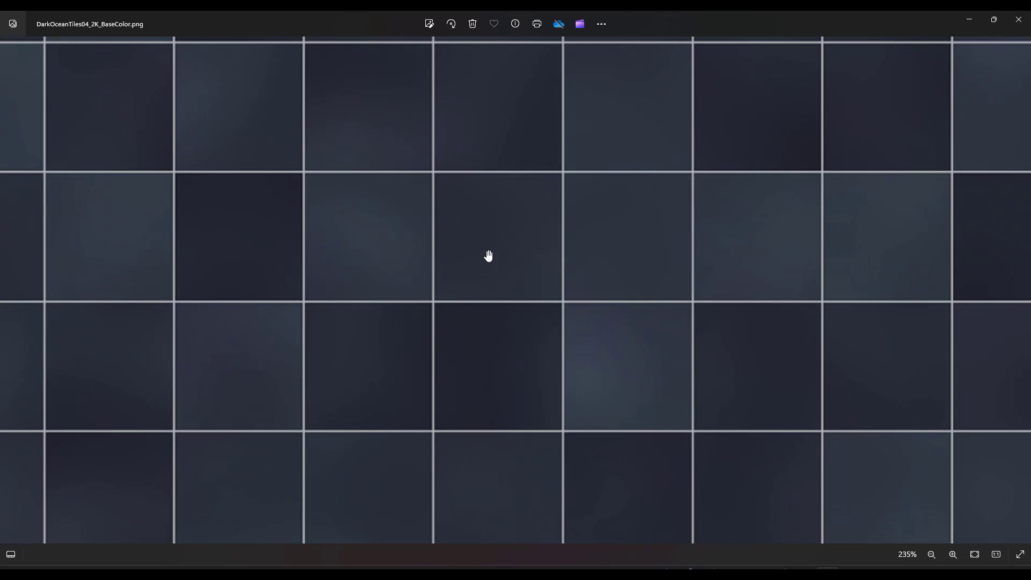
{"action": "scroll", "coordinate": [489, 256], "scroll_direction": "down", "scroll_amount": 5}
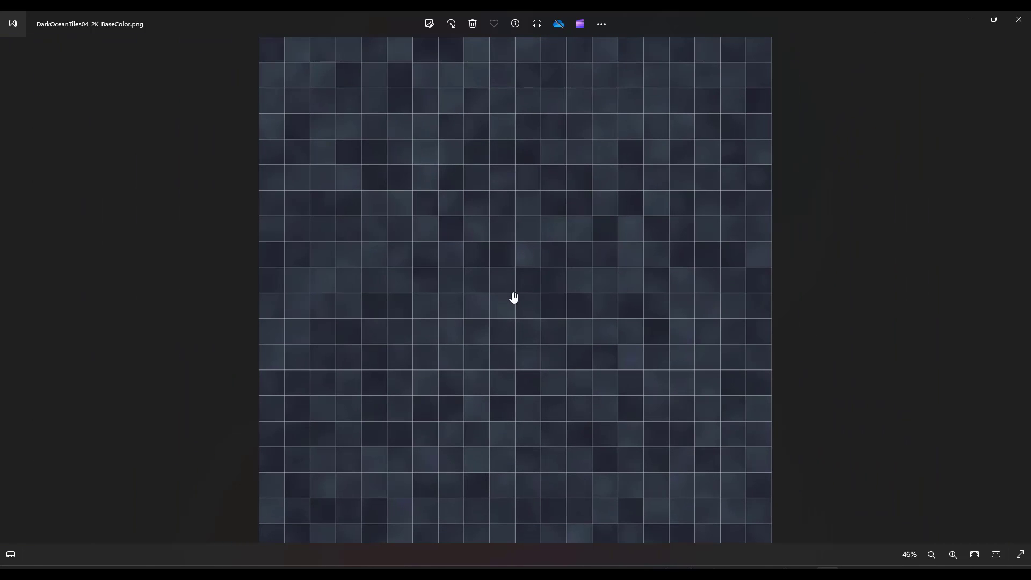
Browse from the AO map to DarkOceanTiles04_2K_Normal and examine the normal map's tile edges up close
{"action": "key", "text": "Right"}
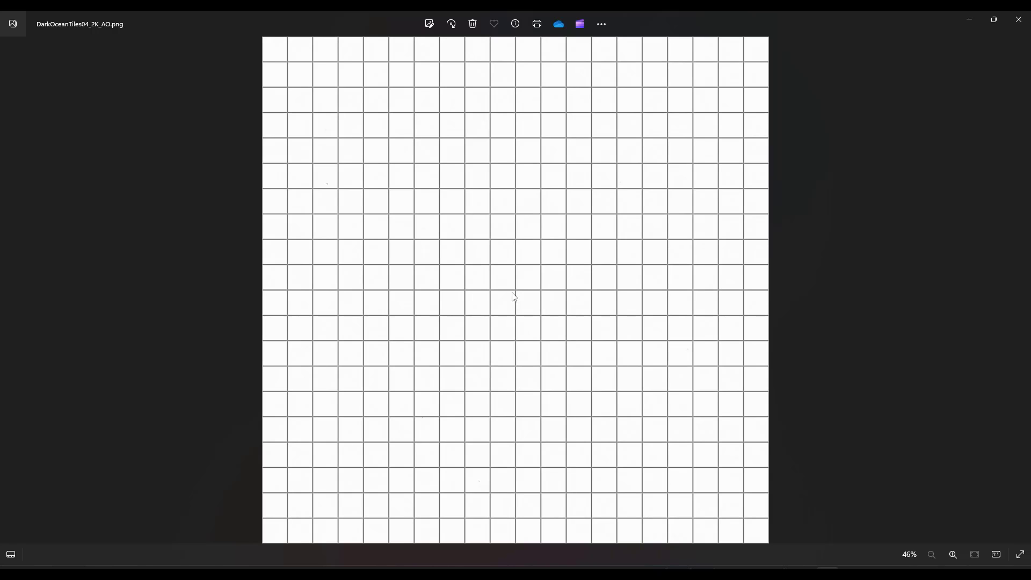
{"action": "key", "text": "Right"}
{"action": "key", "text": "Right"}
{"action": "key", "text": "Right"}
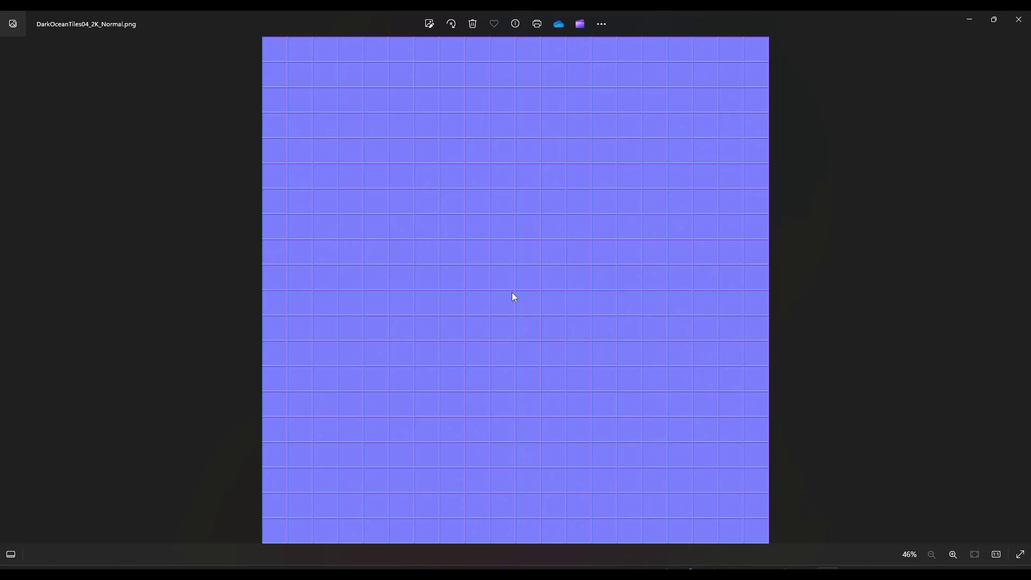
{"action": "scroll", "coordinate": [464, 207], "scroll_direction": "up", "scroll_amount": 6}
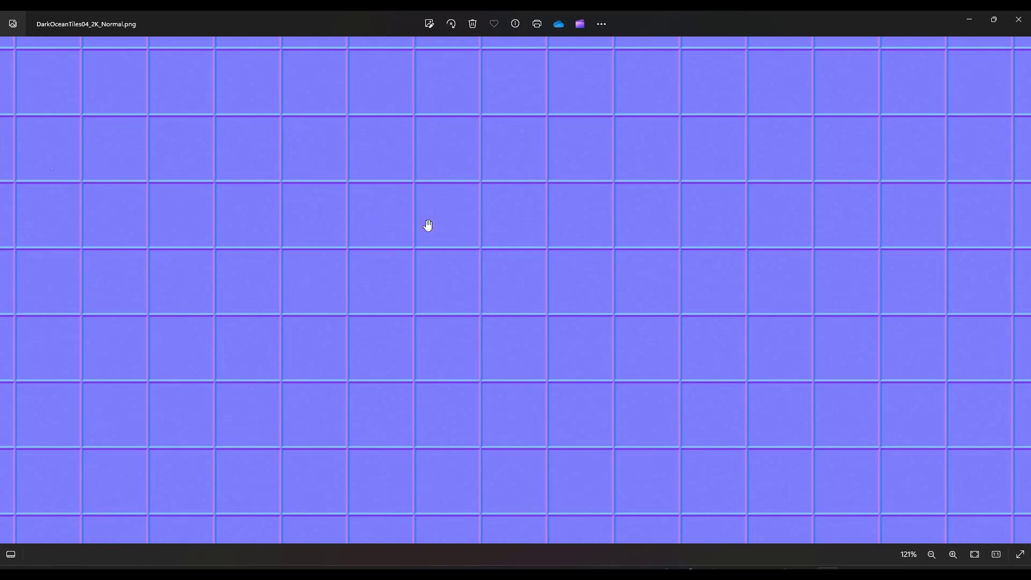
{"action": "scroll", "coordinate": [290, 263], "scroll_direction": "up", "scroll_amount": 6}
{"action": "scroll", "coordinate": [301, 259], "scroll_direction": "down", "scroll_amount": 4}
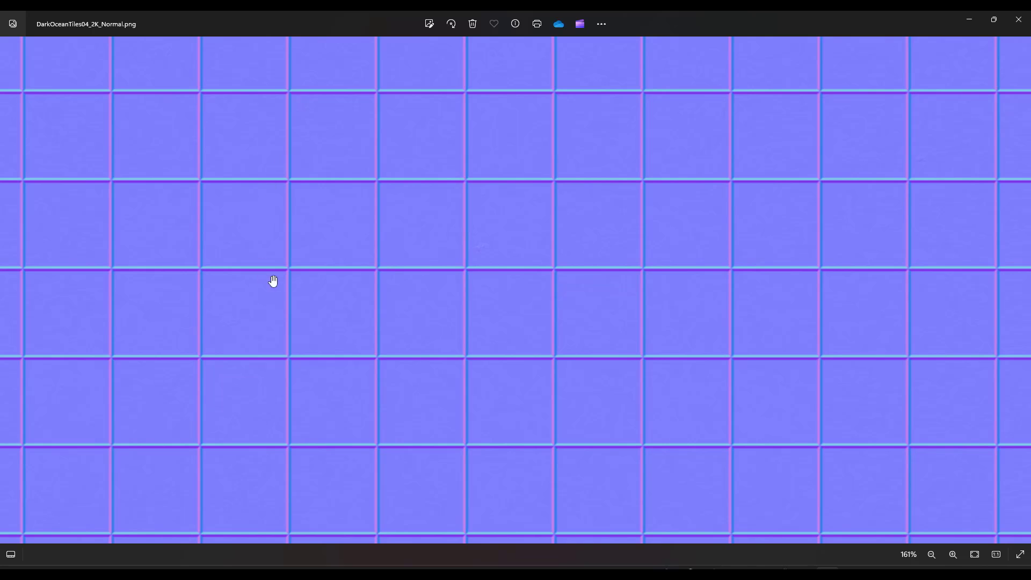
{"action": "scroll", "coordinate": [300, 226], "scroll_direction": "down", "scroll_amount": 2}
{"action": "scroll", "coordinate": [322, 240], "scroll_direction": "down", "scroll_amount": 5}
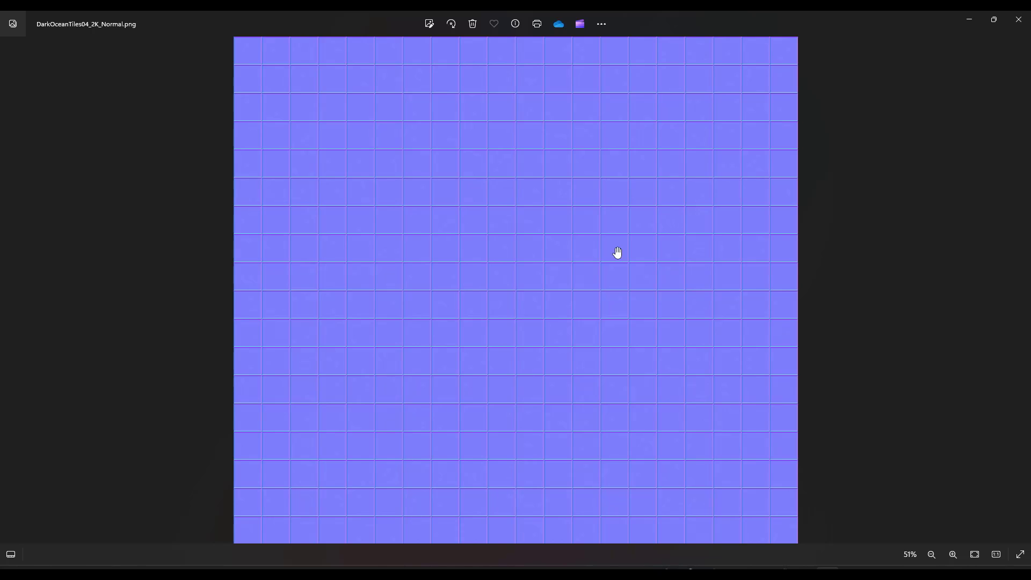
View DarkOceanTiles04_2K_Roughness and examine the surface variation of its tiles up close
{"action": "key", "text": "Right"}
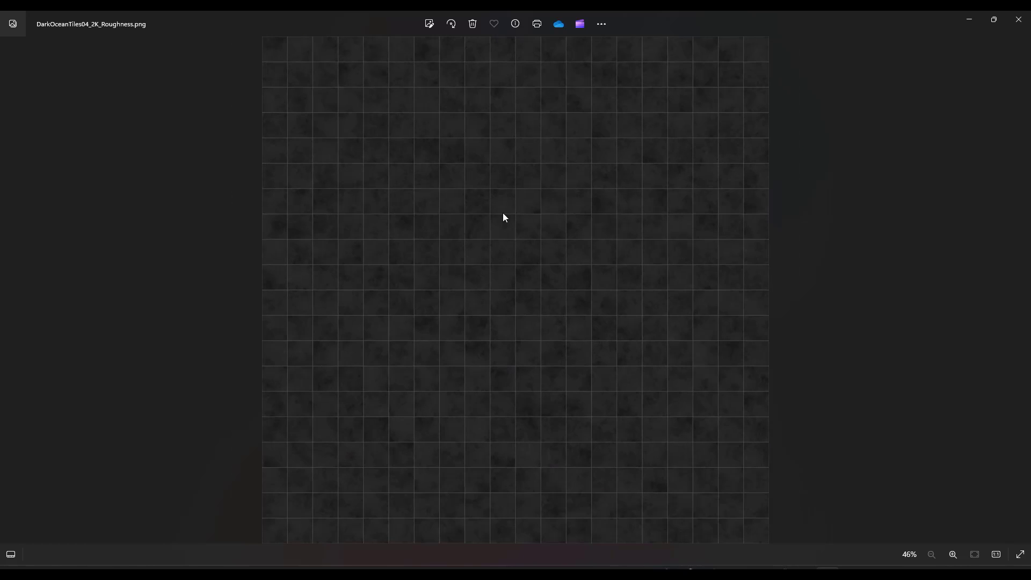
{"action": "scroll", "coordinate": [503, 216], "scroll_direction": "up", "scroll_amount": 10}
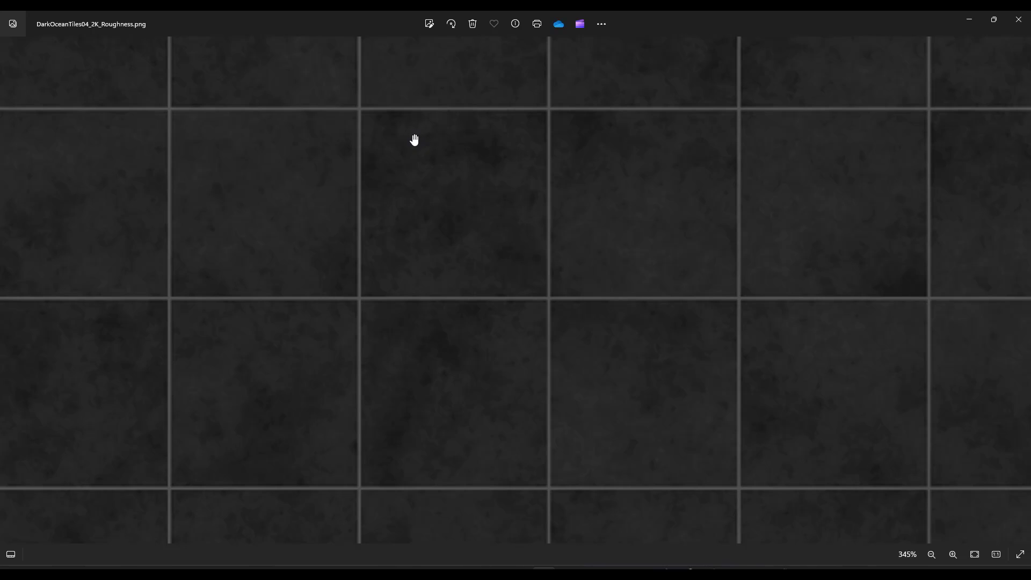
Switch back to Fusion and open the Custom Tile appearance in an enlarged Material Editor
{"action": "left_click", "coordinate": [977, 16]}
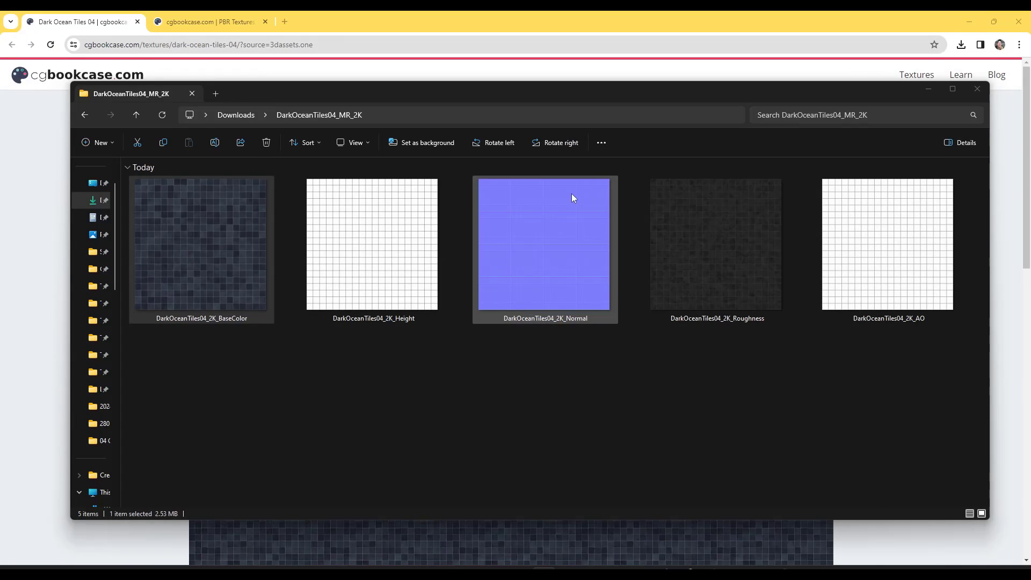
{"action": "left_click_drag", "start_coordinate": [593, 94], "coordinate": [0, 136]}
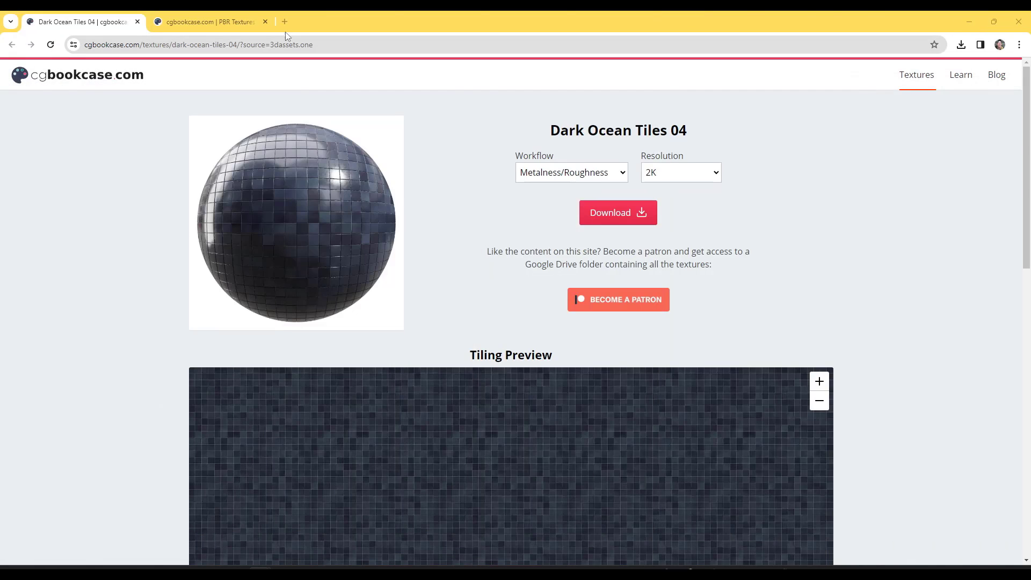
{"action": "left_click", "coordinate": [996, 21]}
{"action": "left_click", "coordinate": [971, 23]}
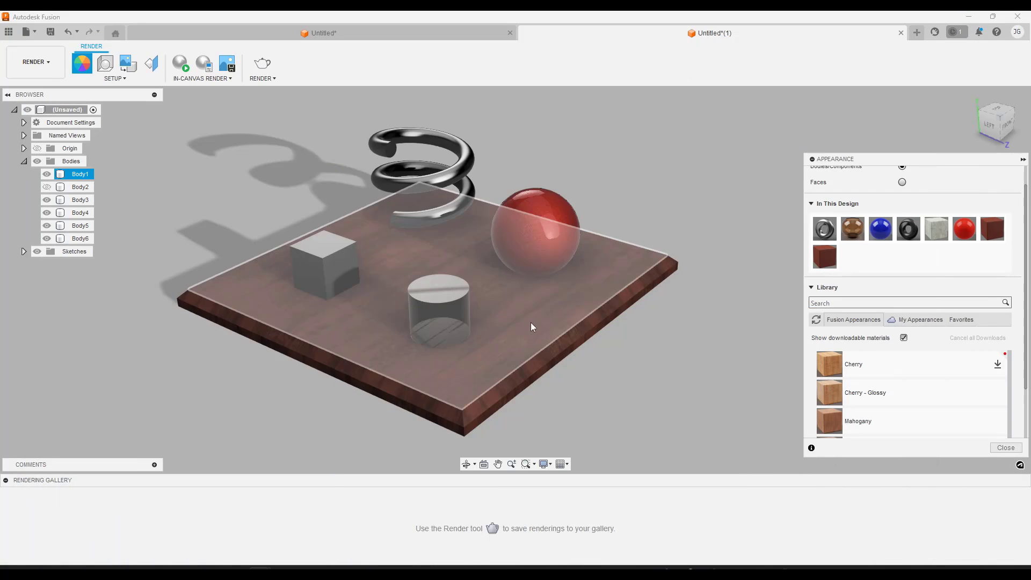
{"action": "double_click", "coordinate": [827, 260]}
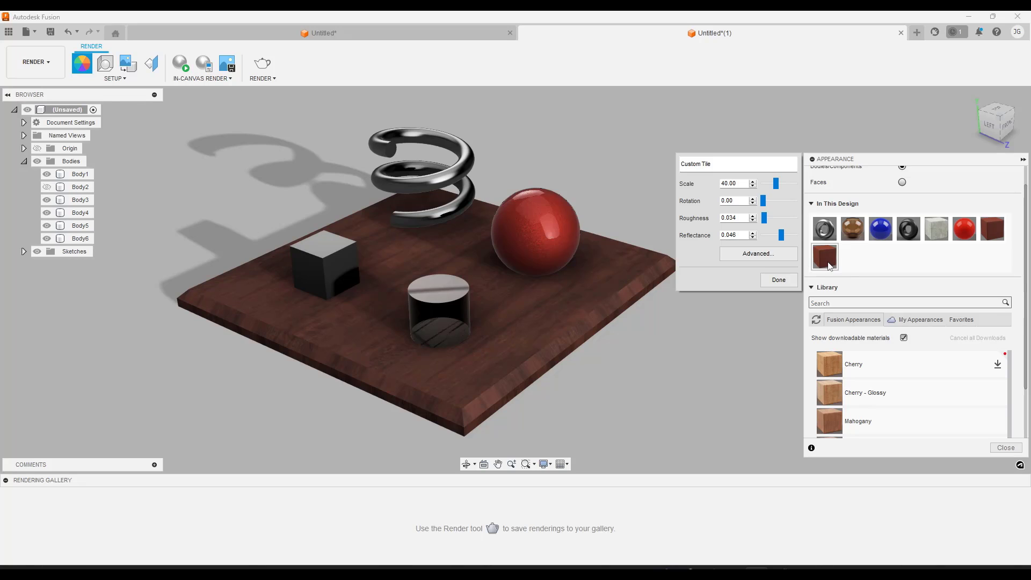
{"action": "left_click", "coordinate": [781, 260]}
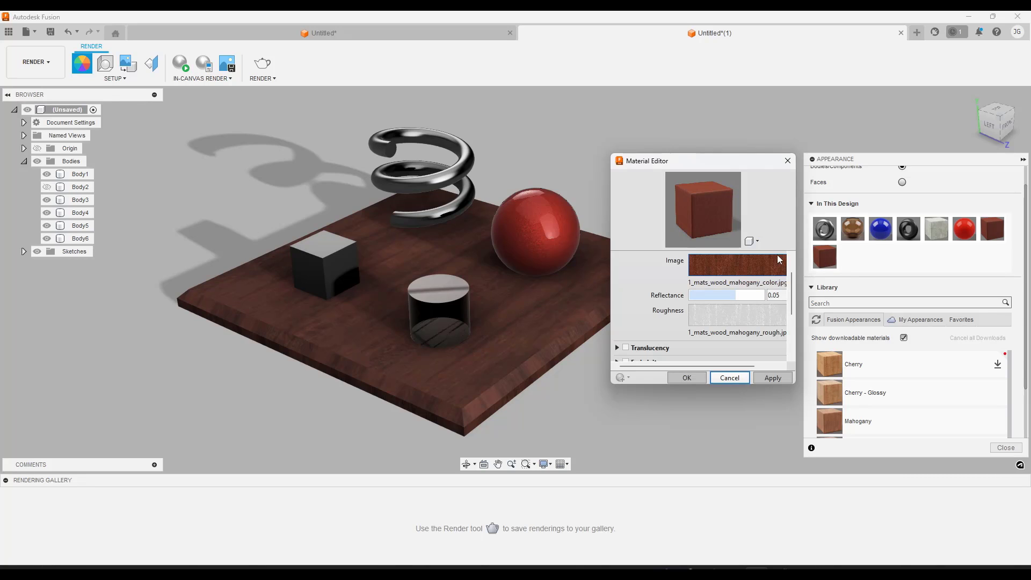
{"action": "left_click_drag", "start_coordinate": [612, 153], "coordinate": [293, 94]}
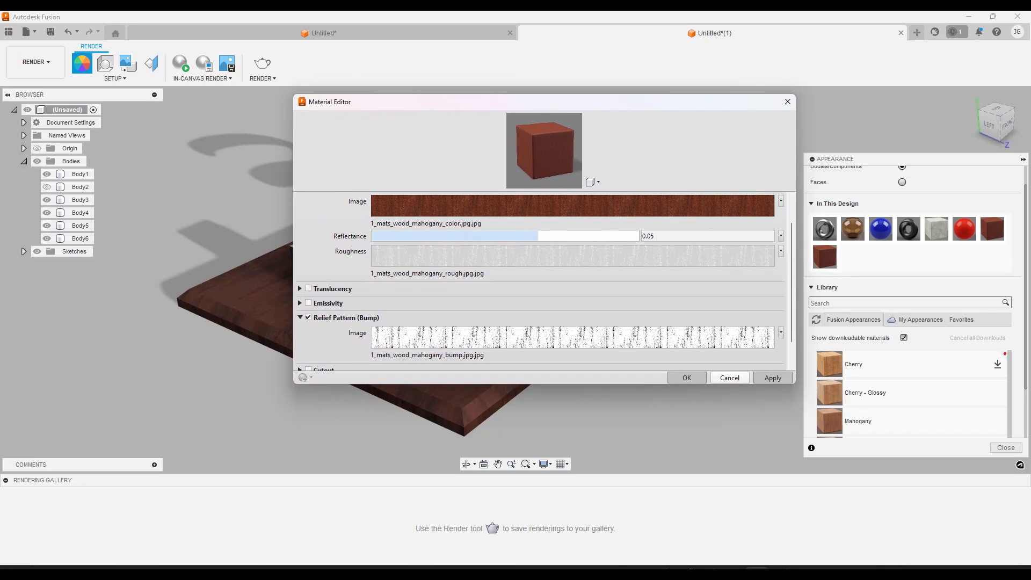
{"action": "left_click_drag", "start_coordinate": [0, 156], "coordinate": [0, 91]}
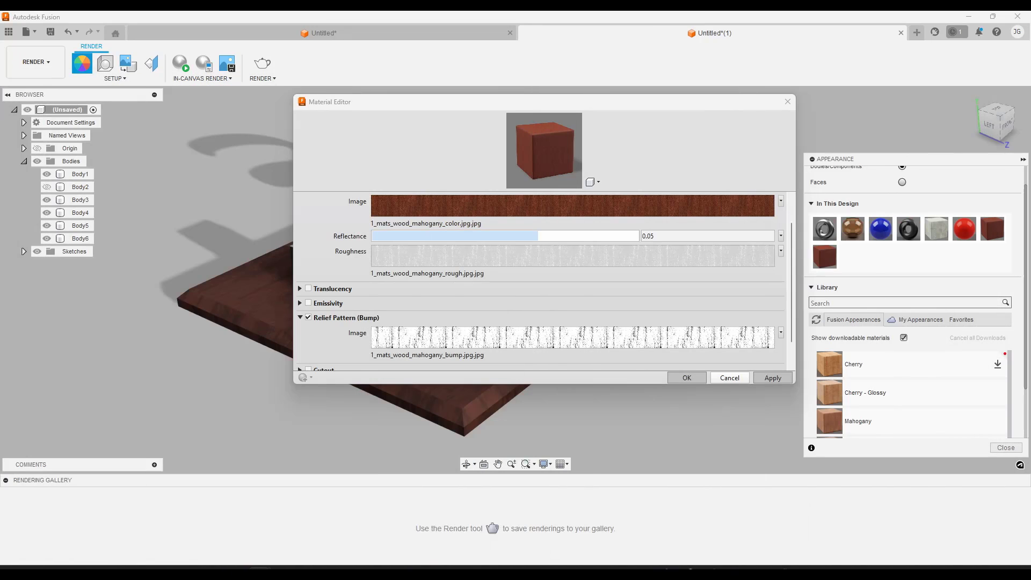
Replace the mahogany color image of Custom Tile with DarkOceanTiles04_2K_BaseColor
{"action": "left_click", "coordinate": [781, 202]}
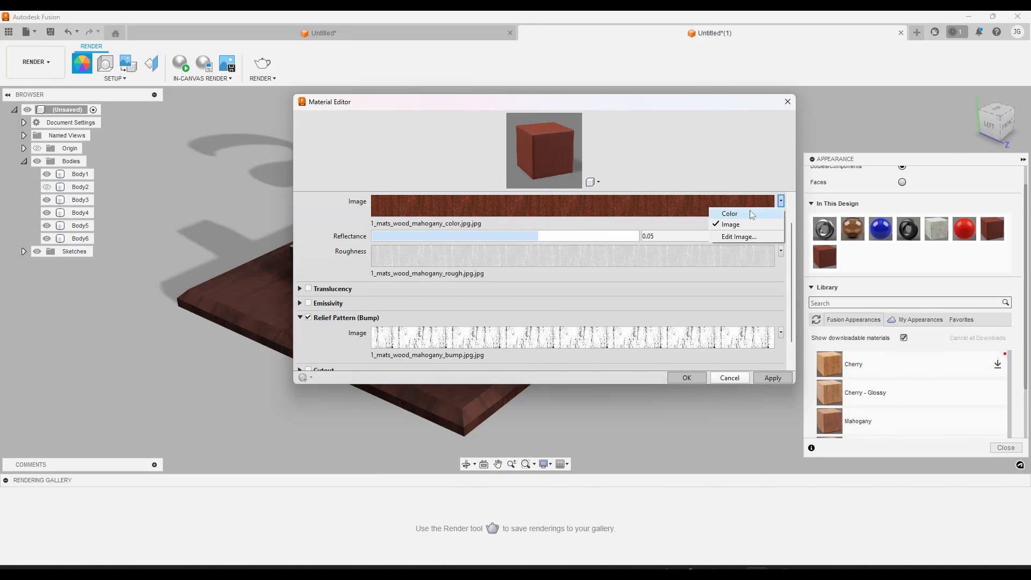
{"action": "left_click", "coordinate": [739, 238]}
{"action": "left_click", "coordinate": [697, 234]}
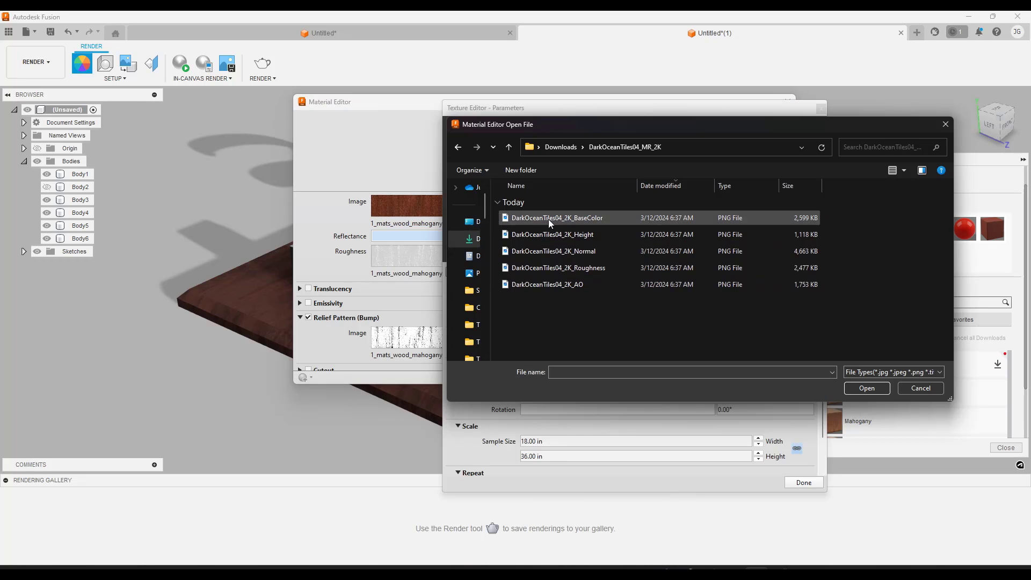
{"action": "double_click", "coordinate": [587, 216]}
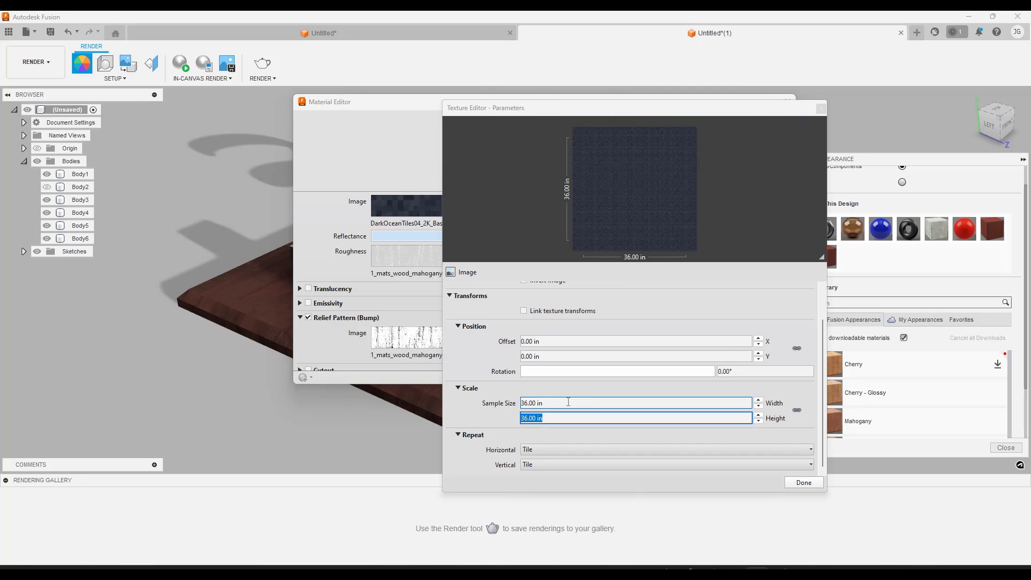
Unlink the base color texture's width and height and set its sample size to 12 in by 12 in
{"action": "left_click", "coordinate": [567, 403]}
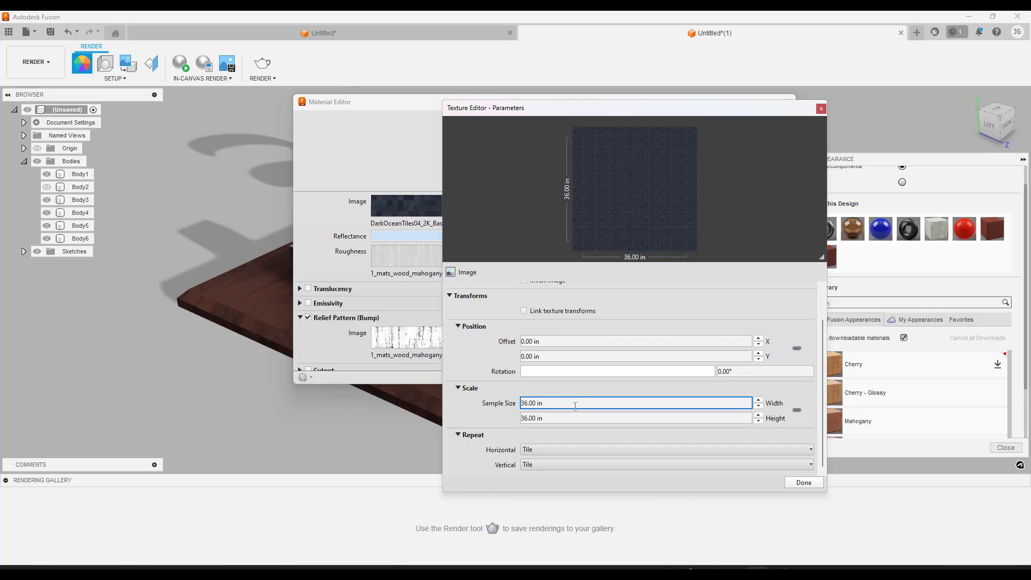
{"action": "left_click_drag", "start_coordinate": [567, 403], "coordinate": [519, 408]}
{"action": "type", "text": "12"}
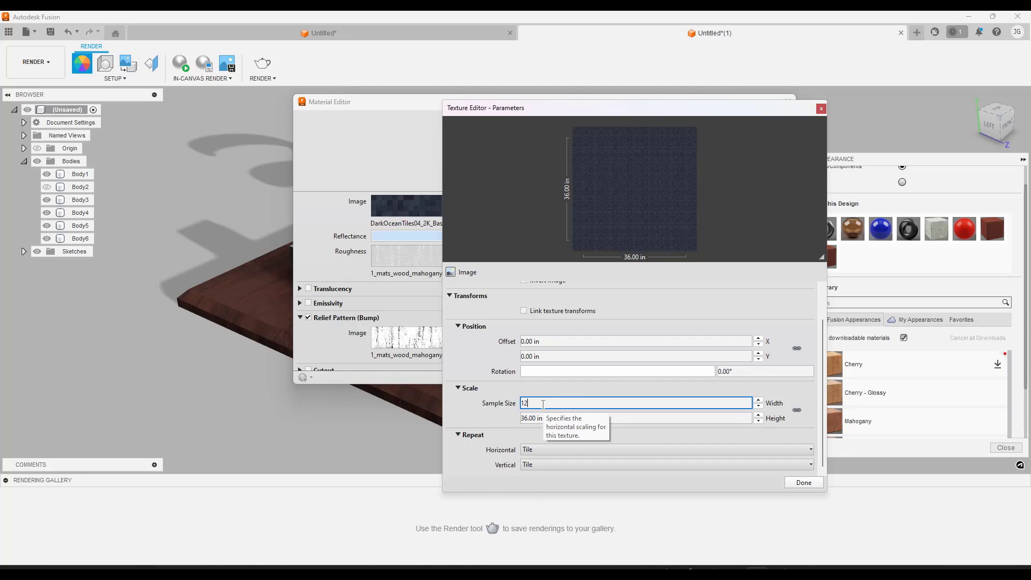
{"action": "key", "text": "Tab"}
{"action": "key", "text": "Tab"}
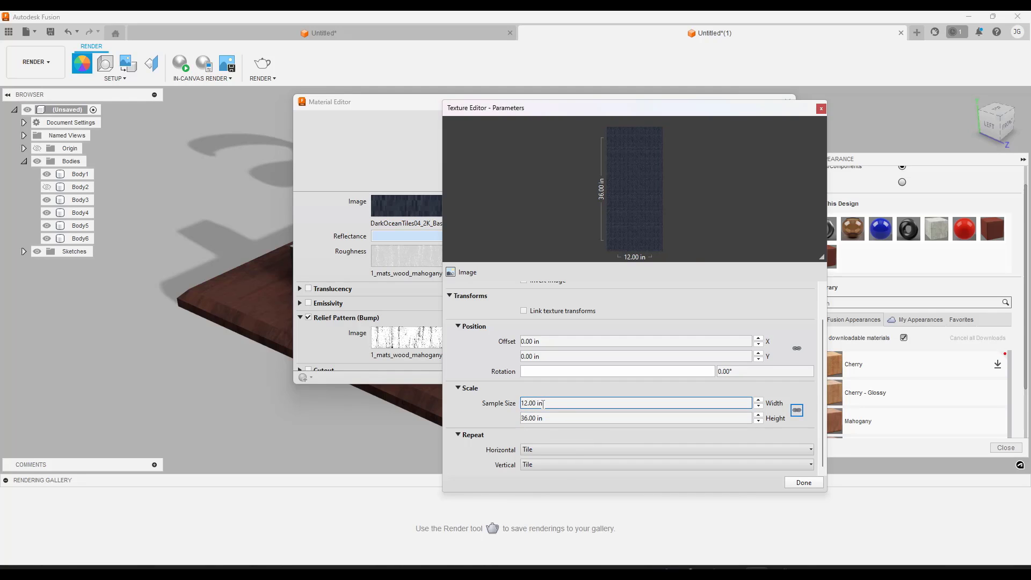
{"action": "left_click_drag", "start_coordinate": [561, 417], "coordinate": [511, 422]}
{"action": "type", "text": "12"}
{"action": "key", "text": "Tab"}
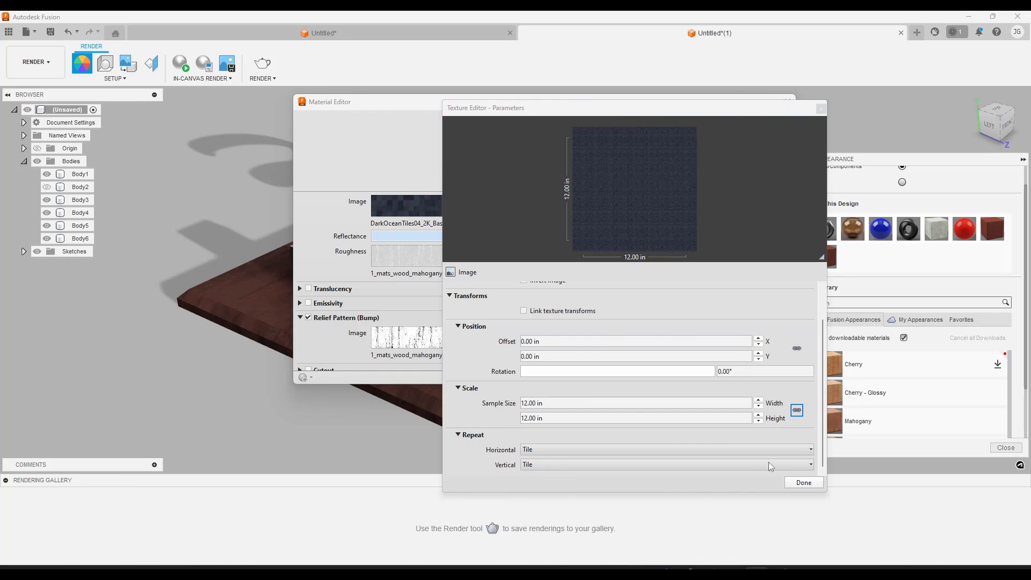
{"action": "left_click", "coordinate": [804, 482]}
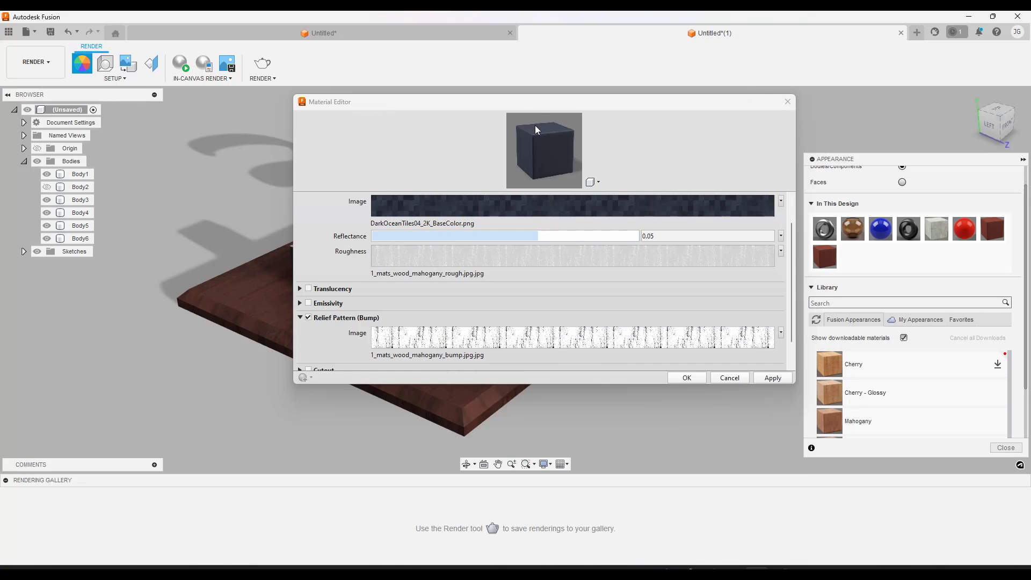
Accept the material changes and examine the tile texture on the base slab up close and from farther away
{"action": "left_click_drag", "start_coordinate": [538, 102], "coordinate": [791, 81]}
{"action": "left_click_drag", "start_coordinate": [584, 84], "coordinate": [299, 67]}
{"action": "left_click", "coordinate": [441, 344]}
{"action": "left_click_drag", "start_coordinate": [824, 256], "coordinate": [500, 354]}
{"action": "scroll", "coordinate": [443, 385], "scroll_direction": "up", "scroll_amount": 3}
{"action": "scroll", "coordinate": [443, 386], "scroll_direction": "up", "scroll_amount": 5}
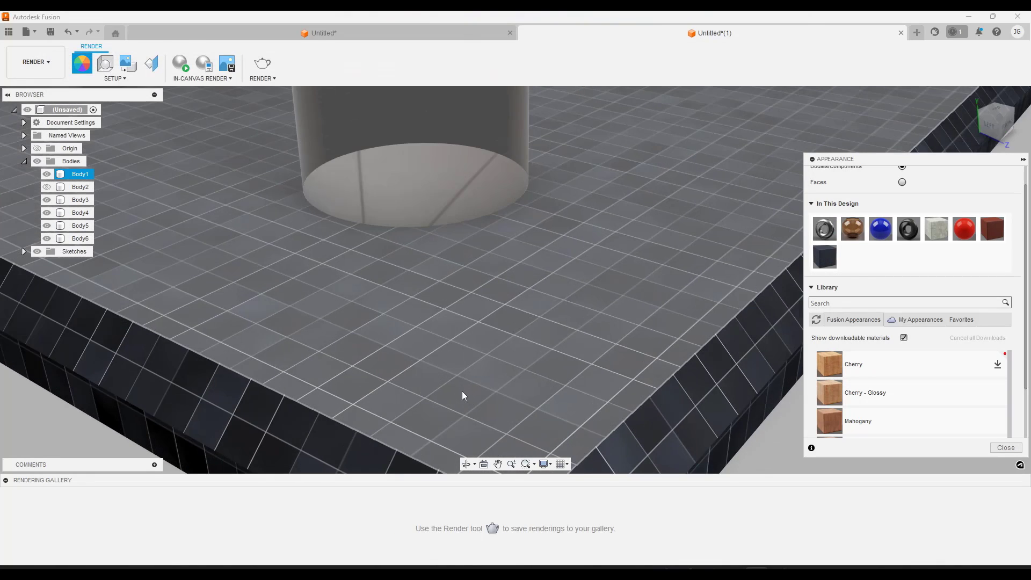
{"action": "scroll", "coordinate": [464, 387], "scroll_direction": "down", "scroll_amount": 4}
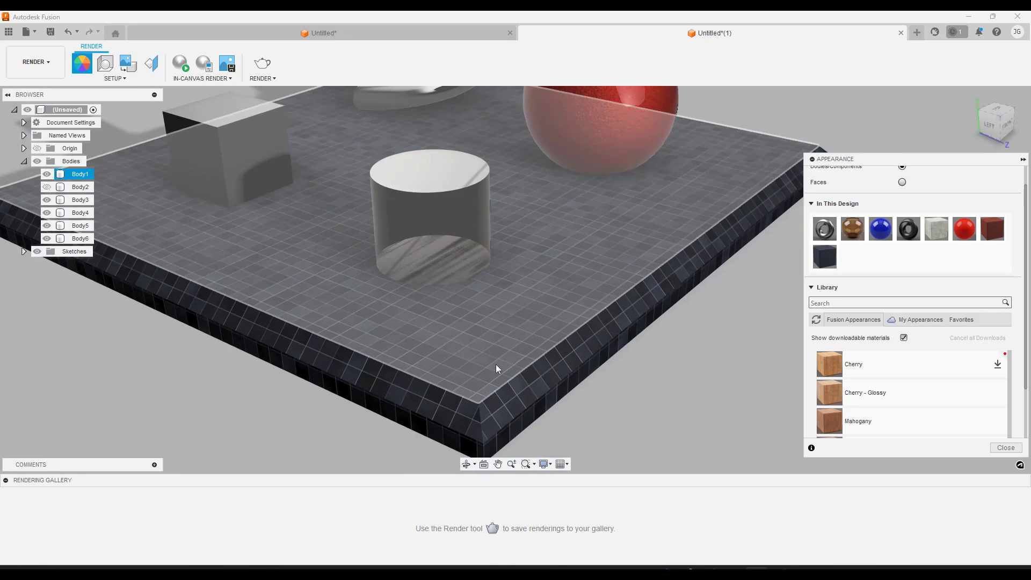
{"action": "left_click", "coordinate": [711, 433]}
{"action": "scroll", "coordinate": [652, 423], "scroll_direction": "down", "scroll_amount": 3}
{"action": "scroll", "coordinate": [653, 428], "scroll_direction": "up", "scroll_amount": 2}
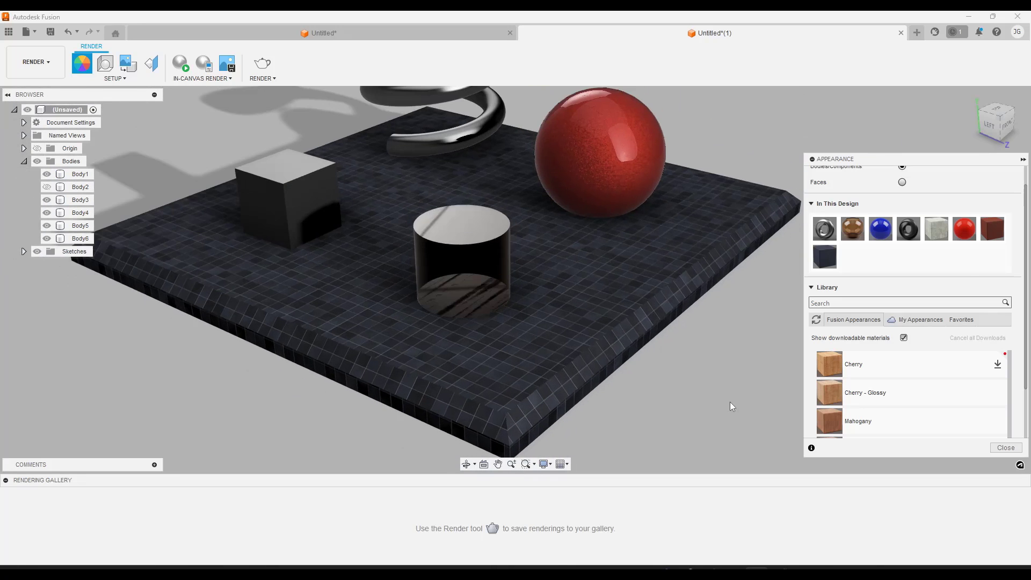
Try larger scales for the Custom Tile appearance and set its scale to 45
{"action": "right_click", "coordinate": [825, 256]}
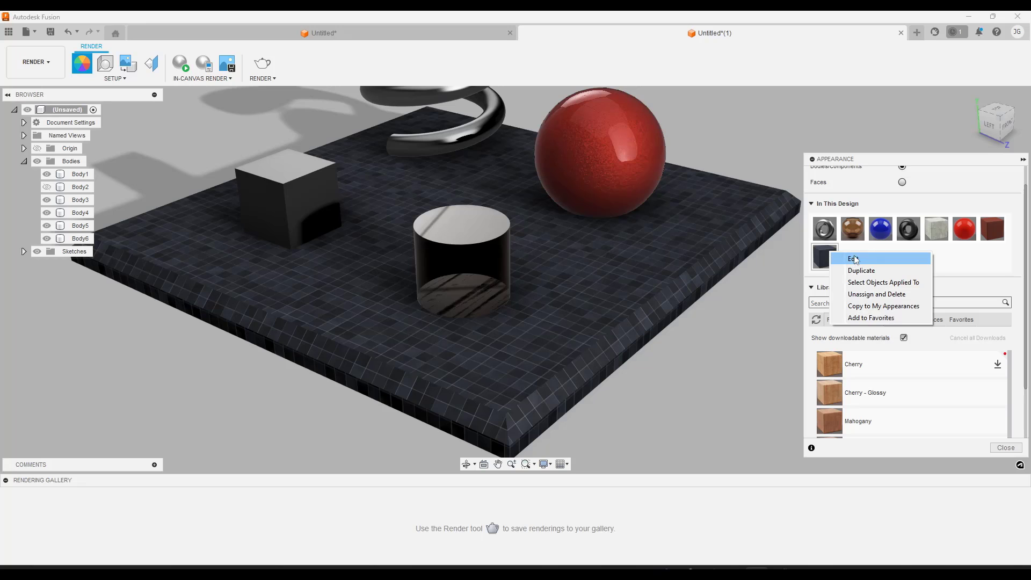
{"action": "left_click", "coordinate": [854, 256]}
{"action": "left_click", "coordinate": [778, 186]}
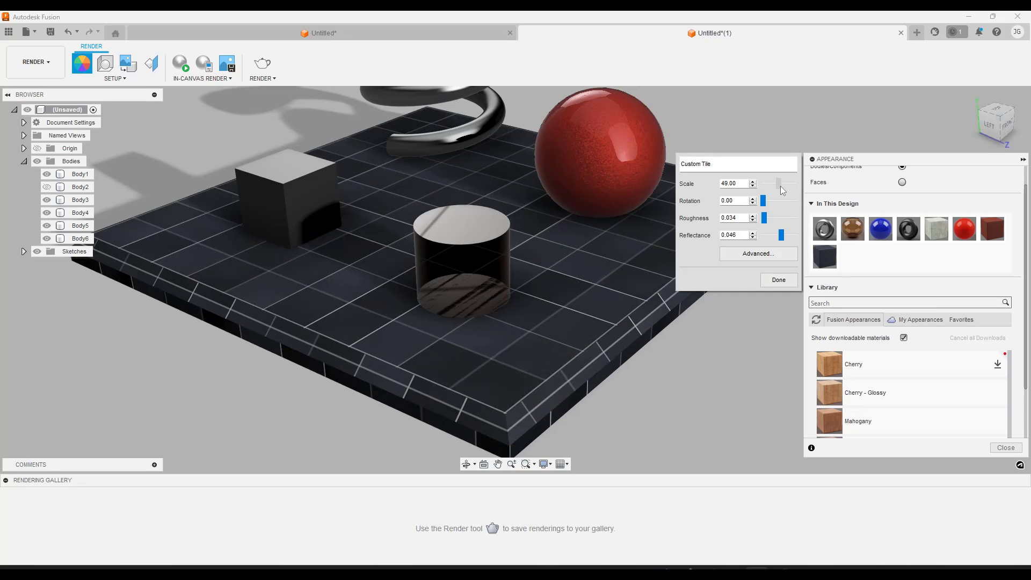
{"action": "left_click_drag", "start_coordinate": [778, 186], "coordinate": [779, 186]}
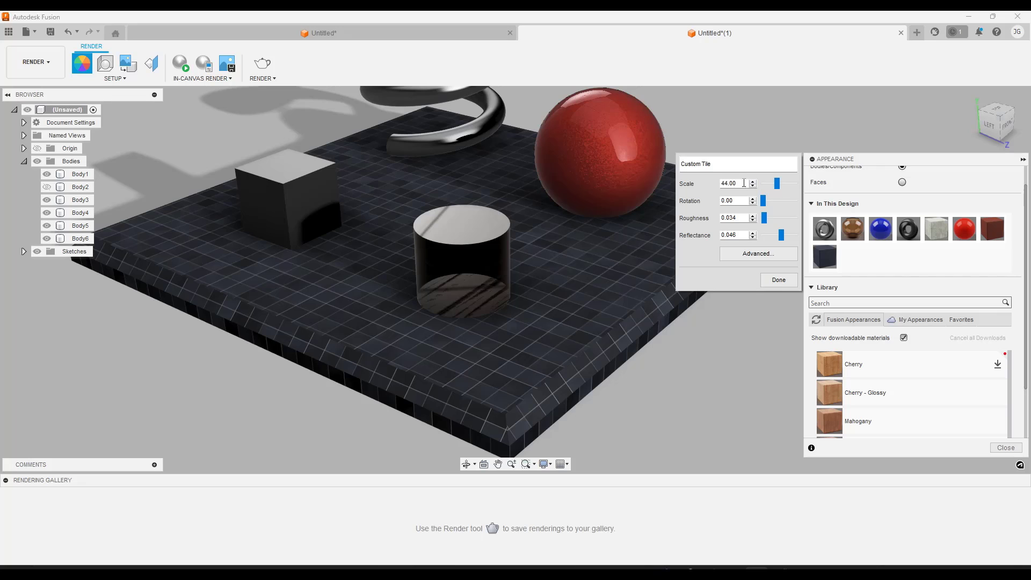
{"action": "left_click_drag", "start_coordinate": [742, 183], "coordinate": [710, 182]}
{"action": "type", "text": "50"}
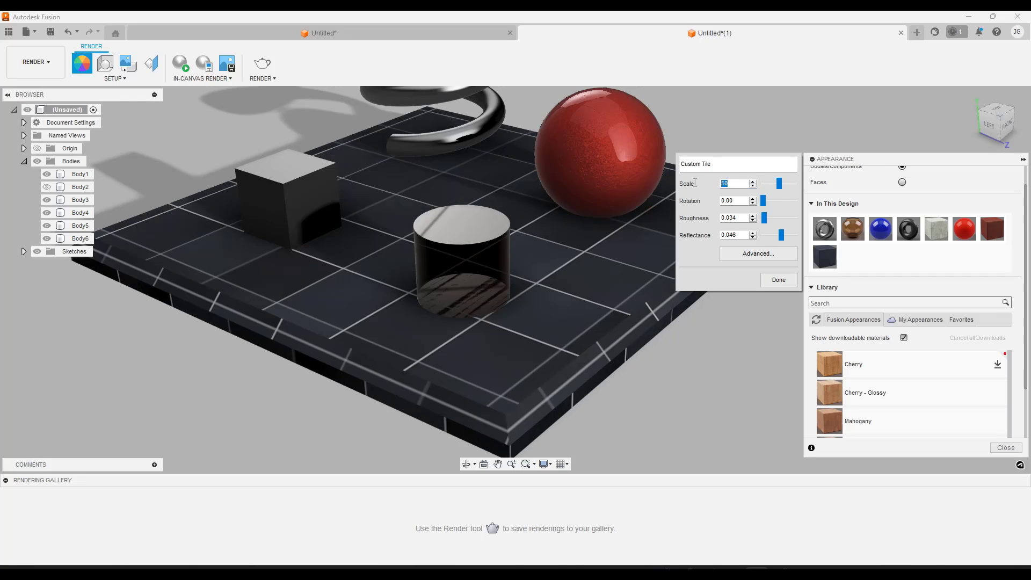
{"action": "type", "text": "45"}
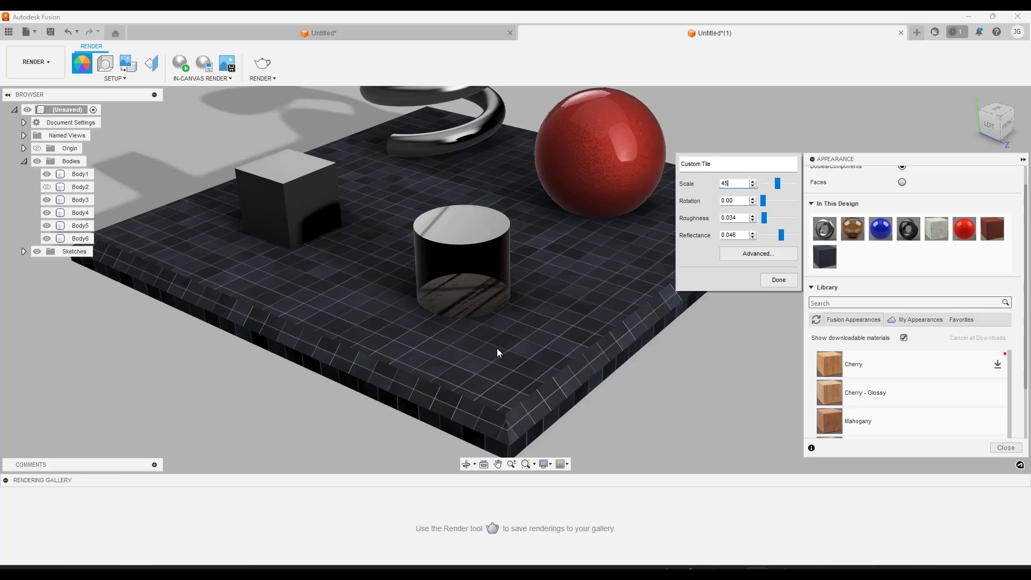
{"action": "left_click", "coordinate": [778, 279]}
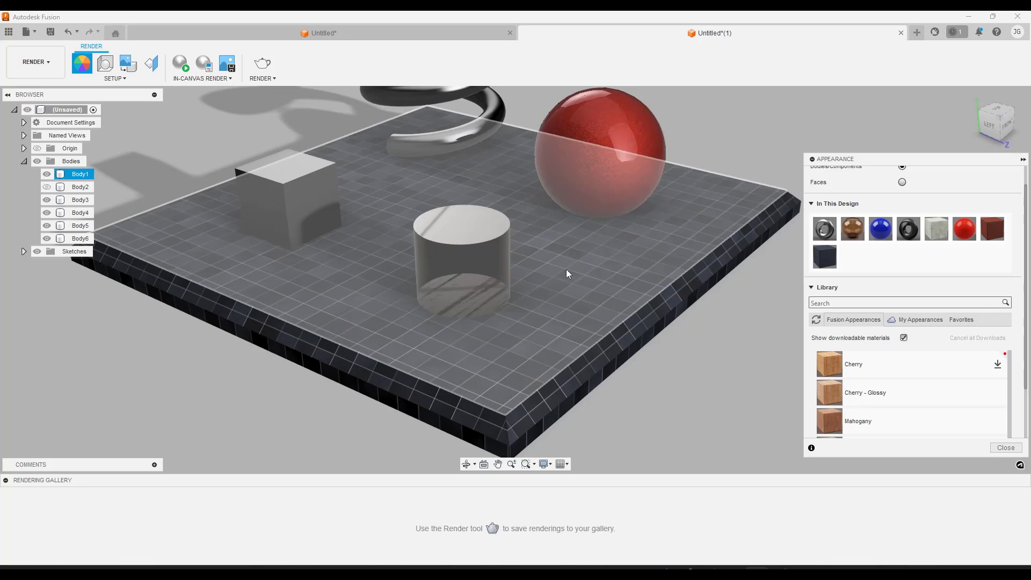
Replace the mahogany roughness image in Custom Tile's advanced properties with DarkOceanTiles04_2K_Roughness
{"action": "right_click", "coordinate": [824, 257]}
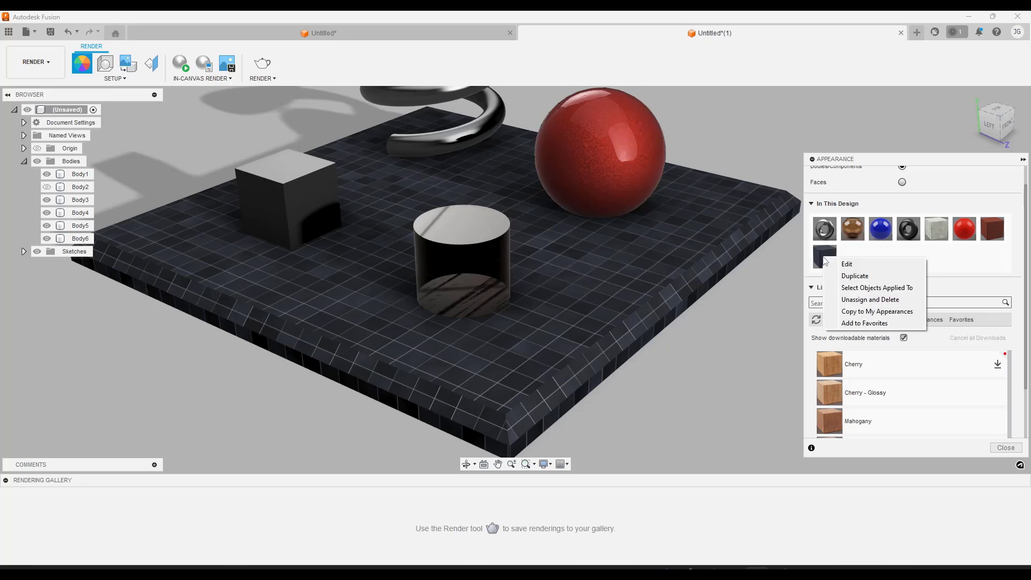
{"action": "left_click", "coordinate": [838, 263]}
{"action": "left_click", "coordinate": [757, 254]}
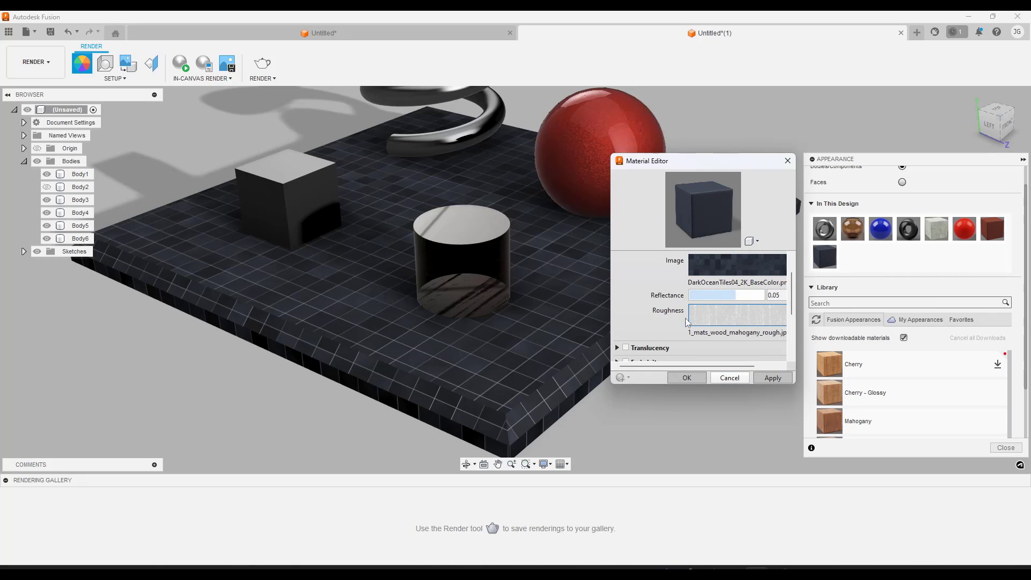
{"action": "mouse_move", "coordinate": [399, 266]}
{"action": "middle_mouse_down", "text": "shift"}
{"action": "mouse_move", "coordinate": [424, 245]}
{"action": "mouse_move", "coordinate": [441, 240]}
{"action": "mouse_move", "coordinate": [439, 261]}
{"action": "mouse_move", "coordinate": [610, 181]}
{"action": "middle_mouse_up", "text": "shift"}
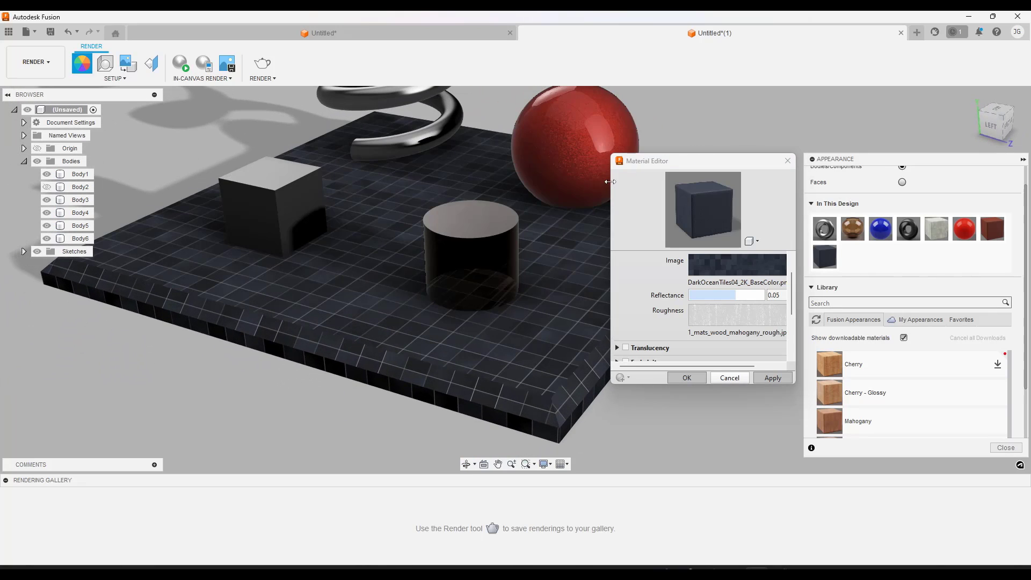
{"action": "left_click_drag", "start_coordinate": [609, 181], "coordinate": [458, 181]}
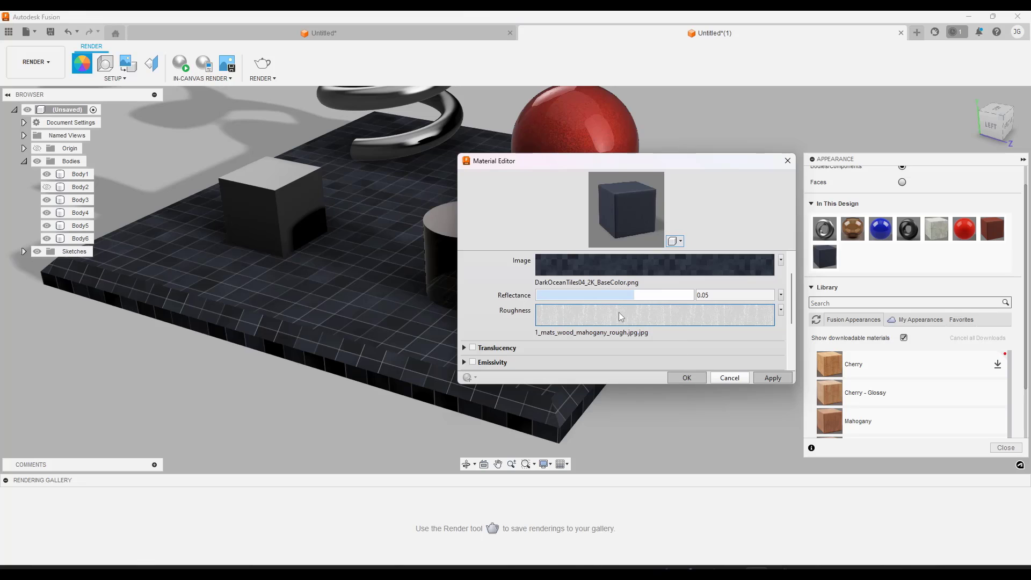
{"action": "left_click", "coordinate": [780, 310]}
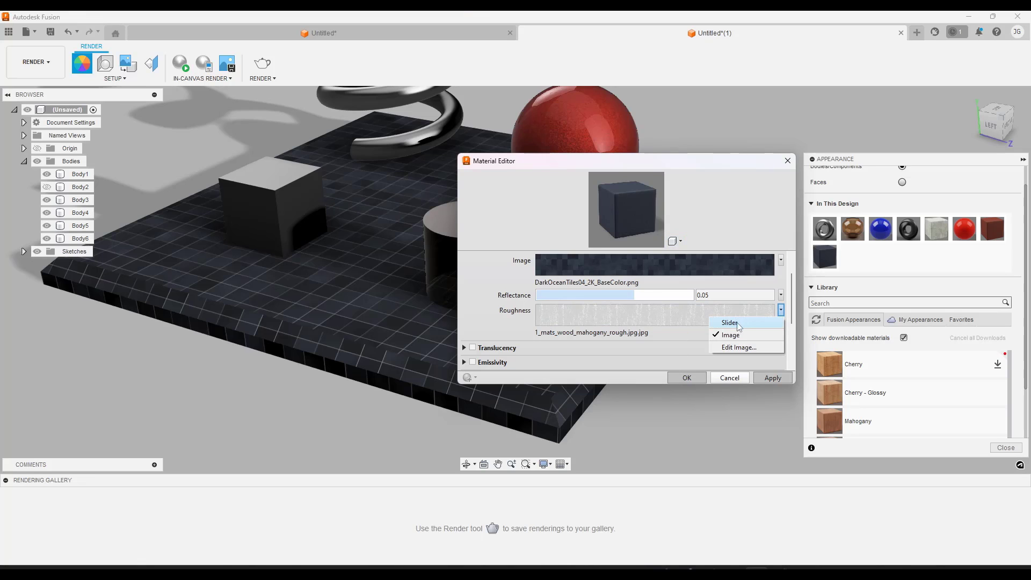
{"action": "left_click", "coordinate": [733, 347]}
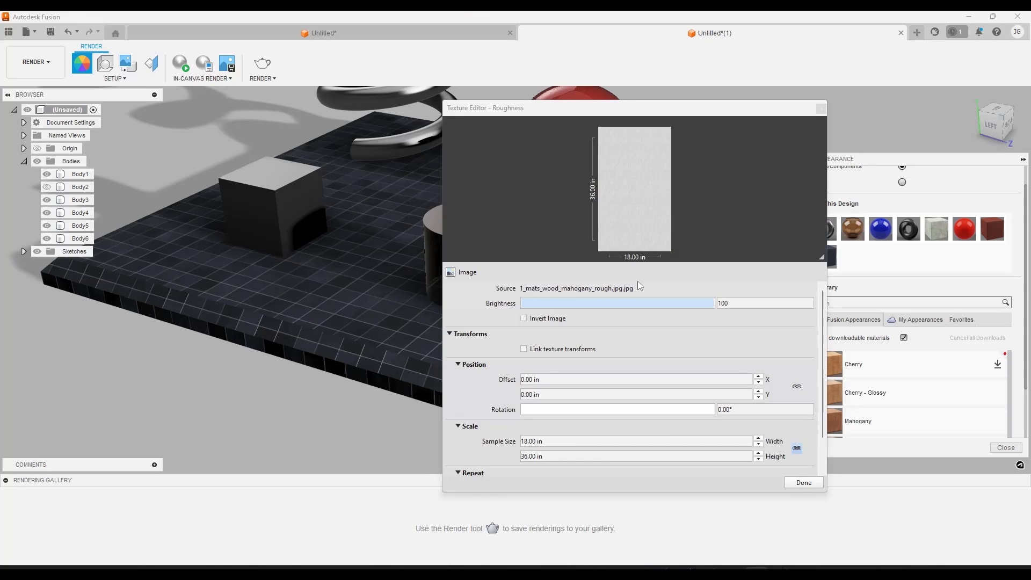
{"action": "left_click", "coordinate": [581, 290]}
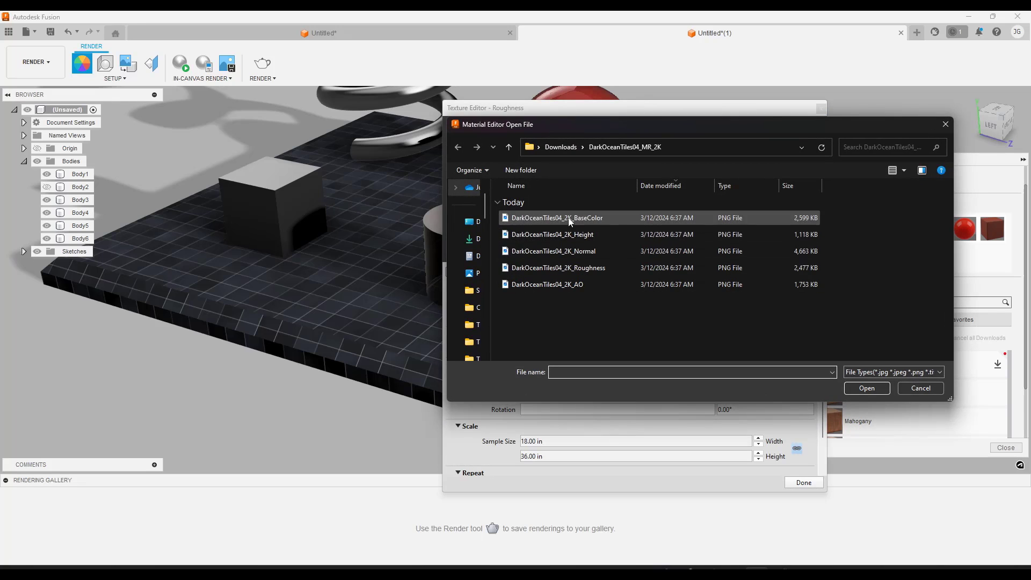
{"action": "double_click", "coordinate": [567, 270]}
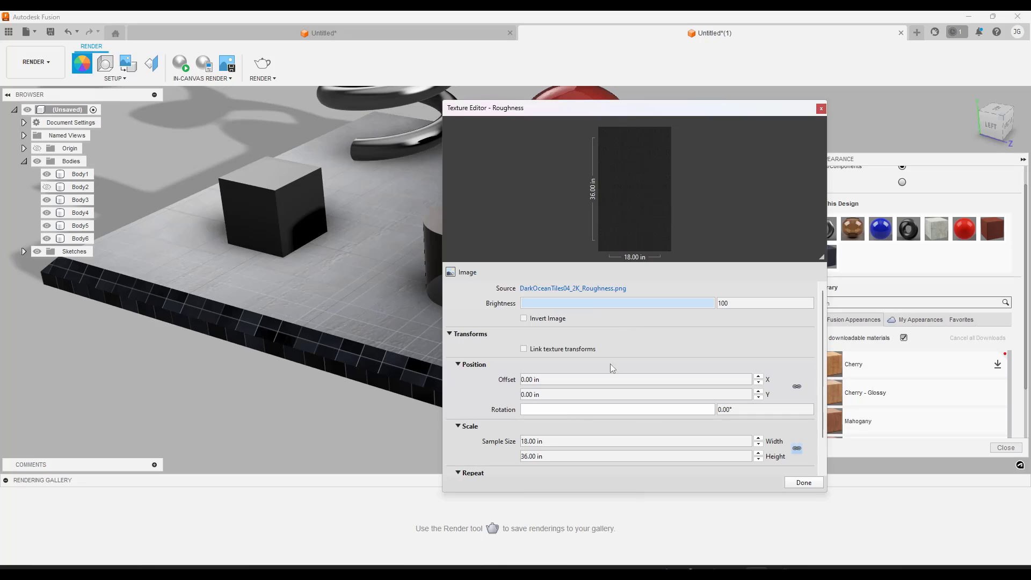
Unlink the roughness texture's width and height and set its sample size to 12 in by 12 in
{"action": "left_click", "coordinate": [800, 450]}
{"action": "left_click_drag", "start_coordinate": [574, 440], "coordinate": [484, 441]}
{"action": "type", "text": "12"}
{"action": "key", "text": "Tab"}
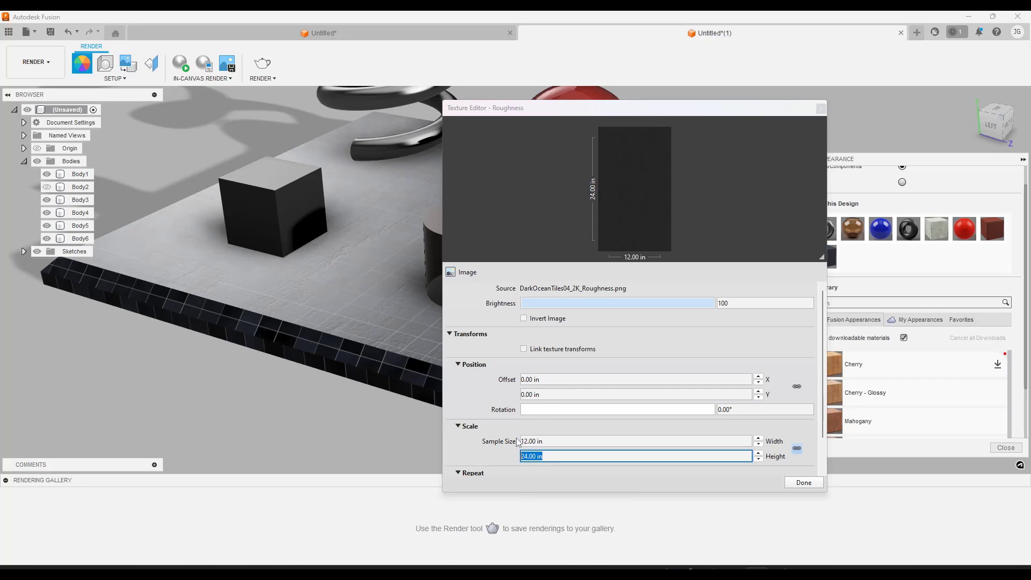
{"action": "key", "text": "Tab"}
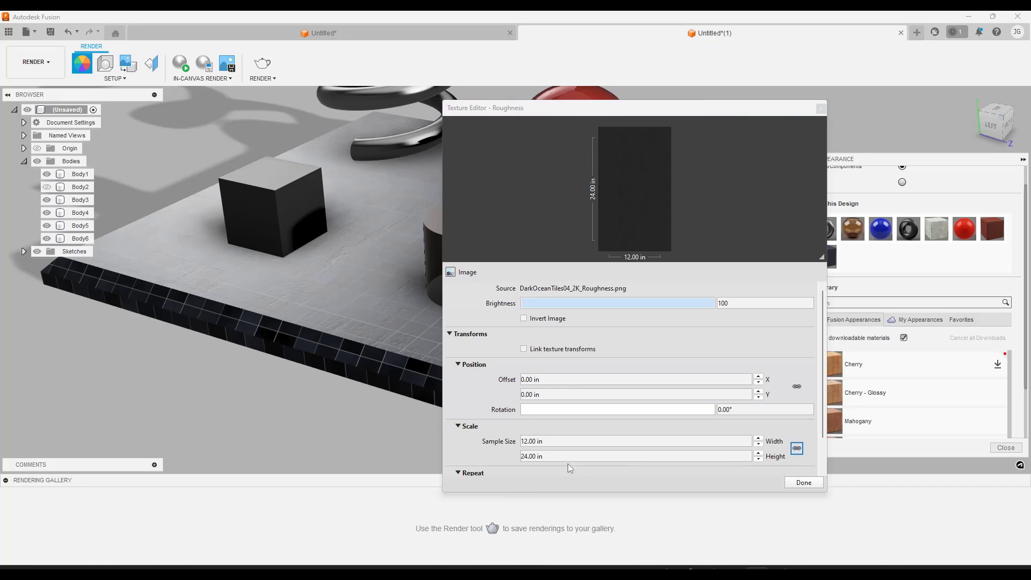
{"action": "left_click", "coordinate": [521, 455]}
{"action": "type", "text": "12"}
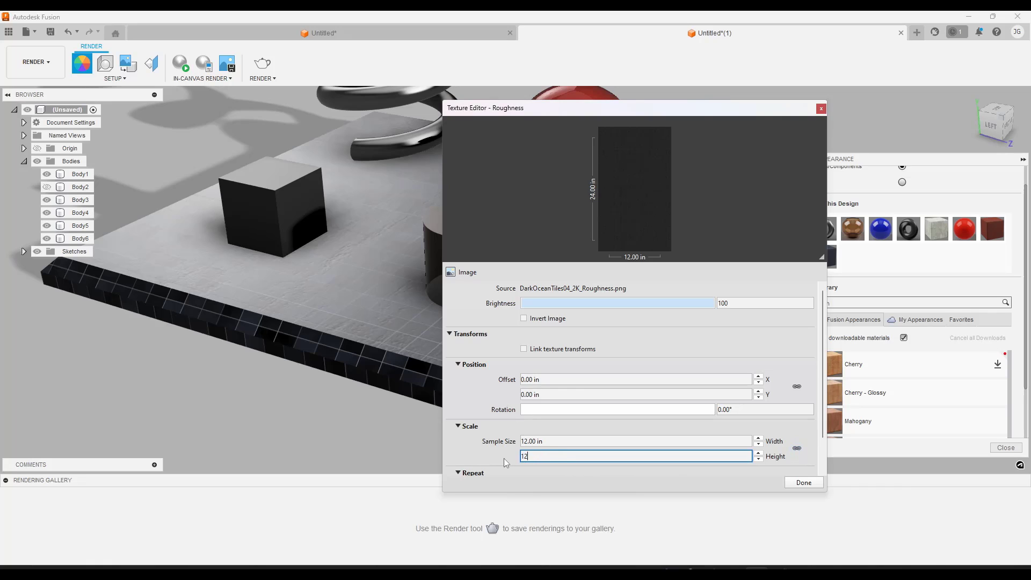
{"action": "left_click", "coordinate": [806, 482]}
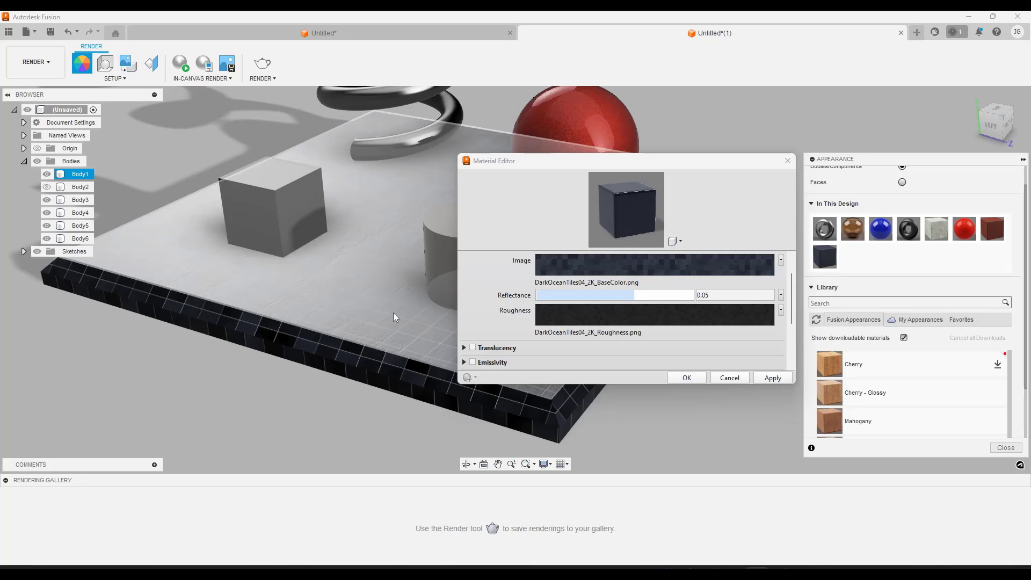
Accept the roughness texture changes and examine the surface of the tiled base slab from several distances
{"action": "middle_click_drag", "start_coordinate": [392, 313], "coordinate": [362, 263], "text": "shift"}
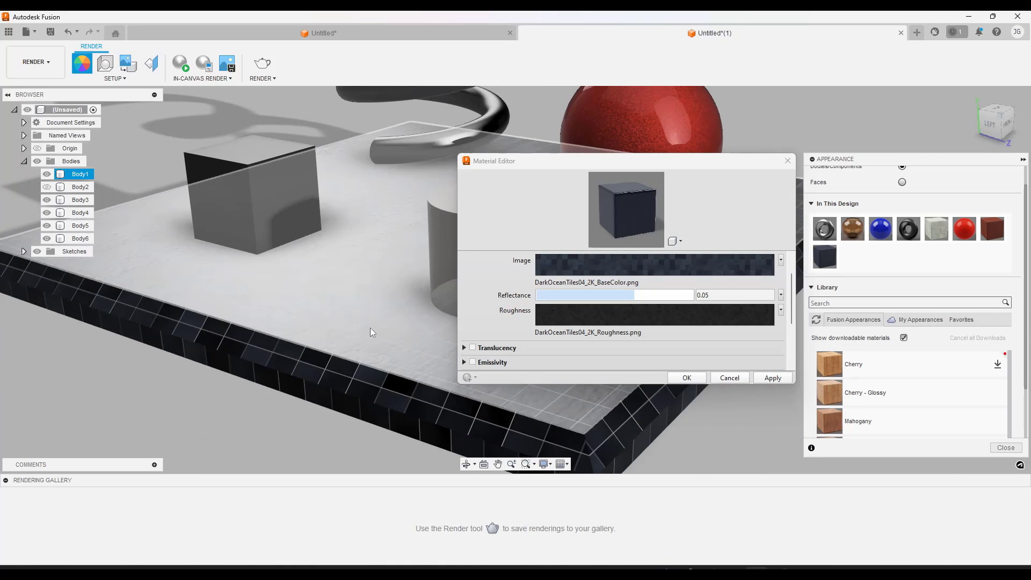
{"action": "scroll", "coordinate": [369, 326], "scroll_direction": "down", "scroll_amount": 2}
{"action": "mouse_move", "coordinate": [407, 322]}
{"action": "middle_mouse_down", "text": "shift"}
{"action": "mouse_move", "coordinate": [404, 338]}
{"action": "mouse_move", "coordinate": [398, 318]}
{"action": "middle_mouse_up", "text": "shift"}
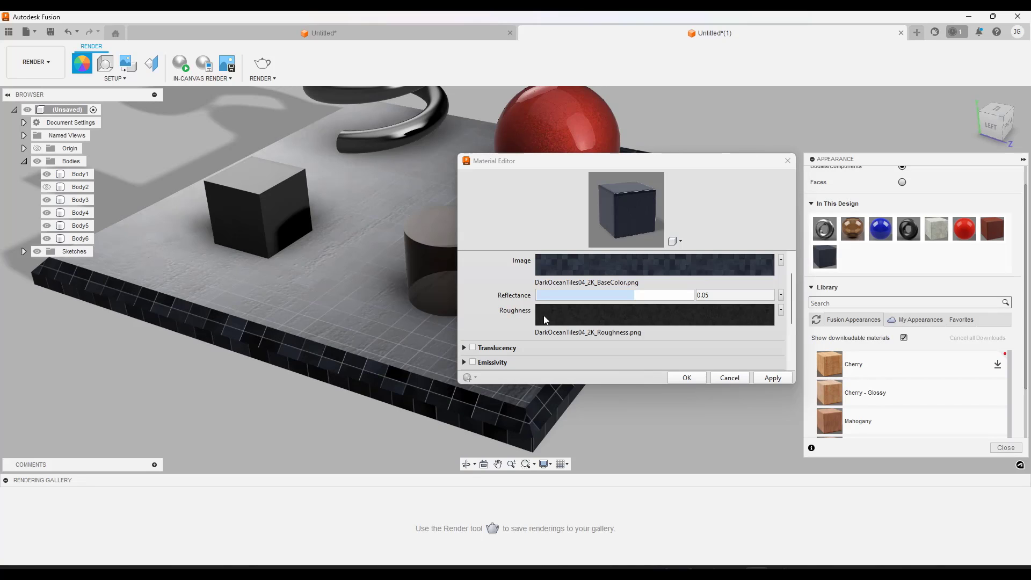
{"action": "left_click", "coordinate": [687, 378]}
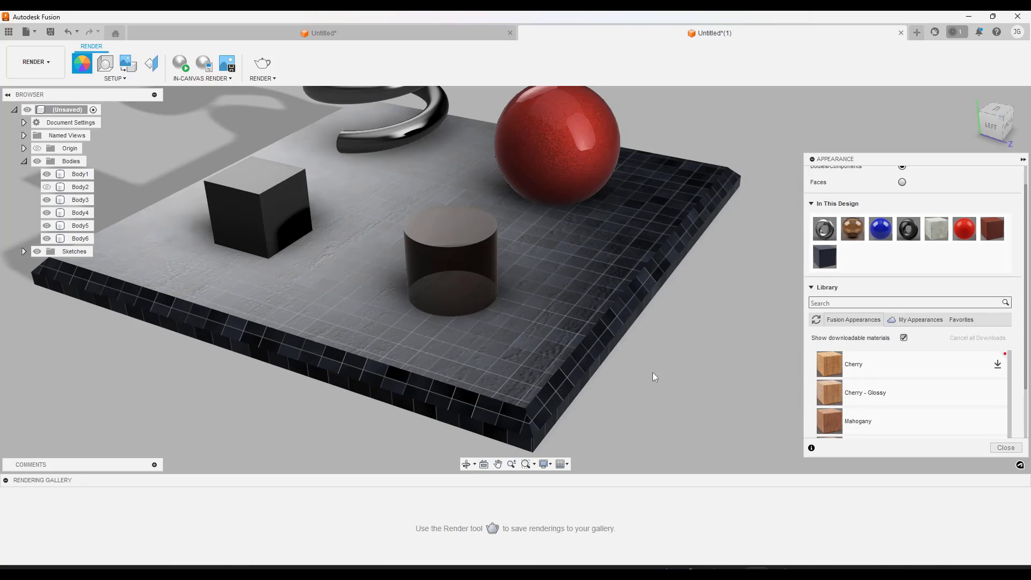
{"action": "scroll", "coordinate": [434, 369], "scroll_direction": "up", "scroll_amount": 8}
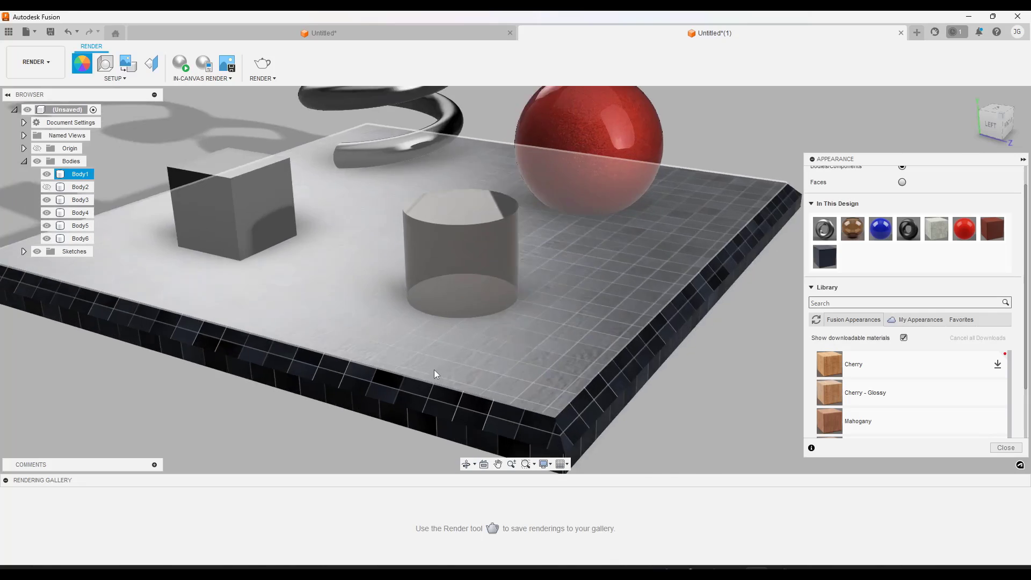
{"action": "scroll", "coordinate": [454, 364], "scroll_direction": "down", "scroll_amount": 4}
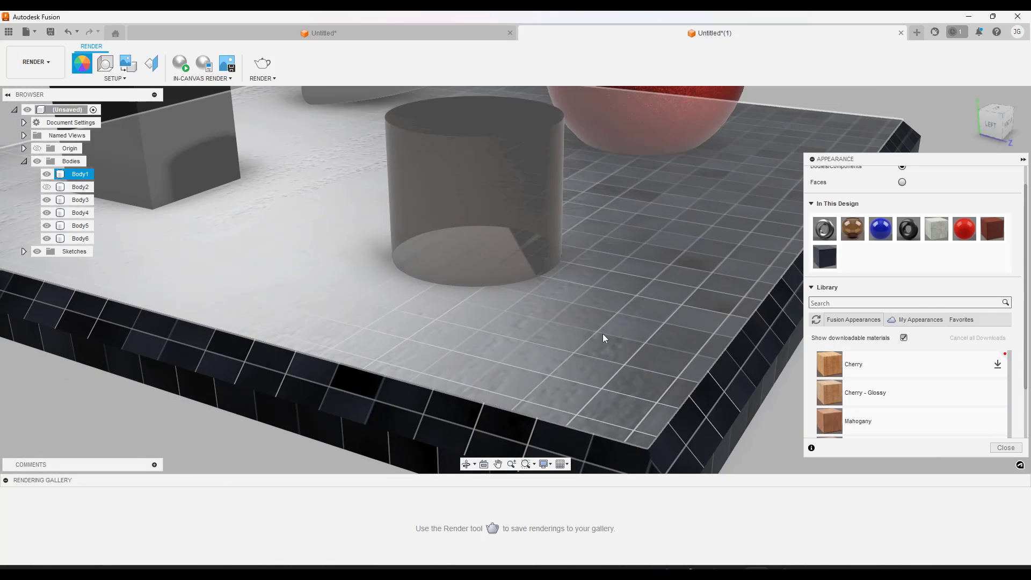
{"action": "scroll", "coordinate": [608, 352], "scroll_direction": "down", "scroll_amount": 4}
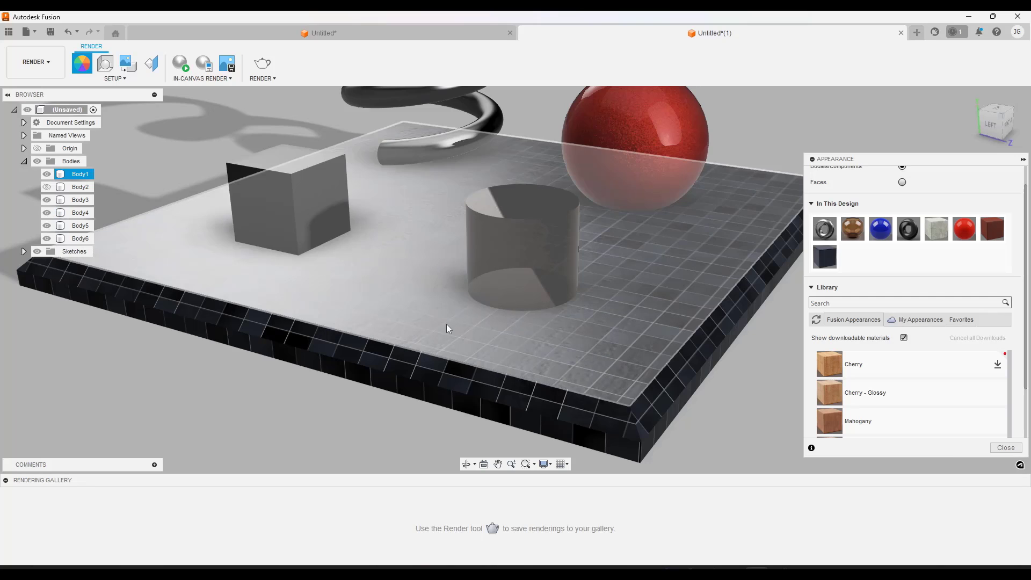
Replace the mahogany relief pattern (bump) image in Custom Tile's advanced properties with DarkOceanTiles04_2K_Normal
{"action": "right_click", "coordinate": [830, 262]}
{"action": "left_click", "coordinate": [857, 268]}
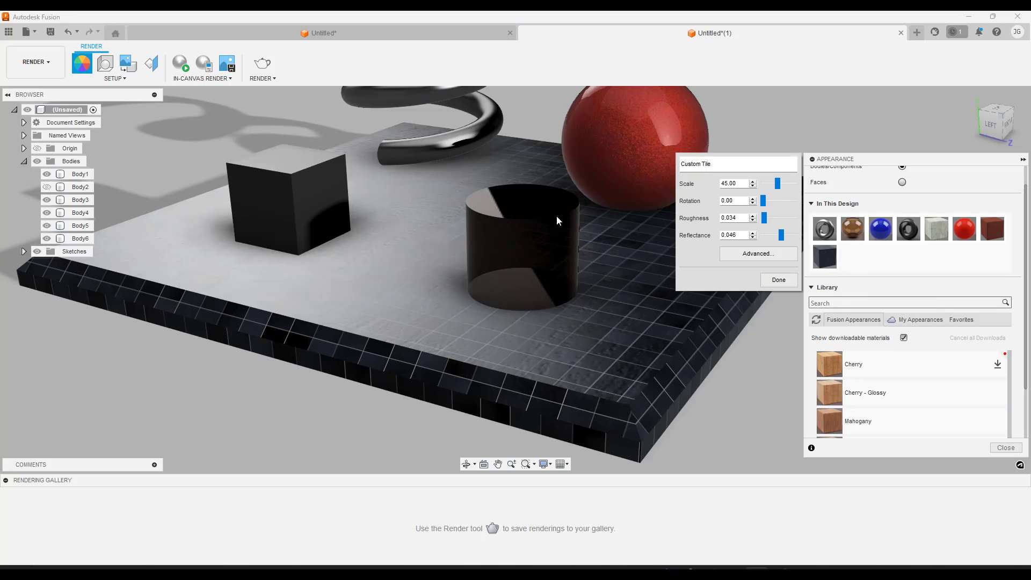
{"action": "left_click_drag", "start_coordinate": [613, 274], "coordinate": [388, 274]}
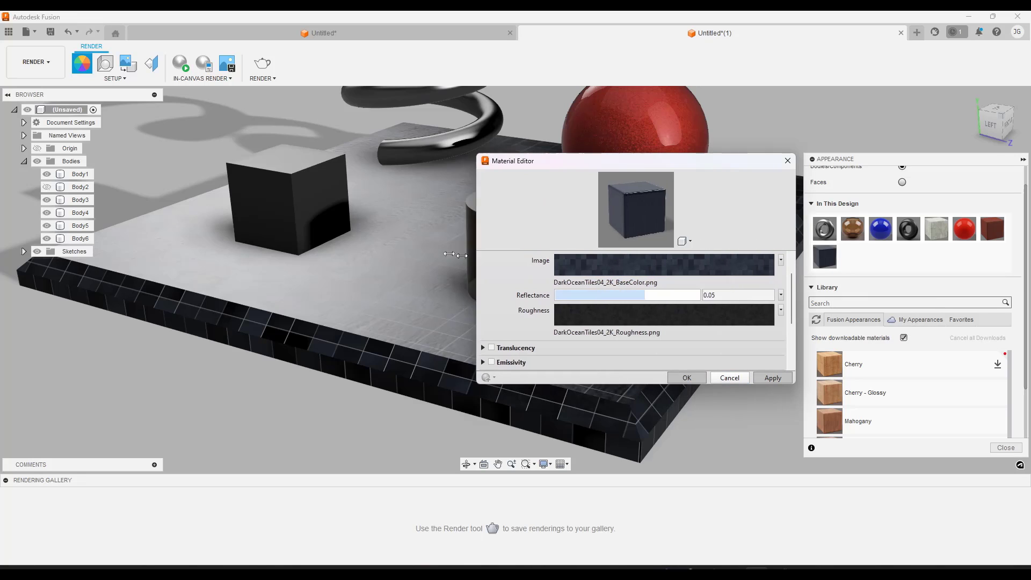
{"action": "scroll", "coordinate": [432, 292], "scroll_direction": "down", "scroll_amount": 3}
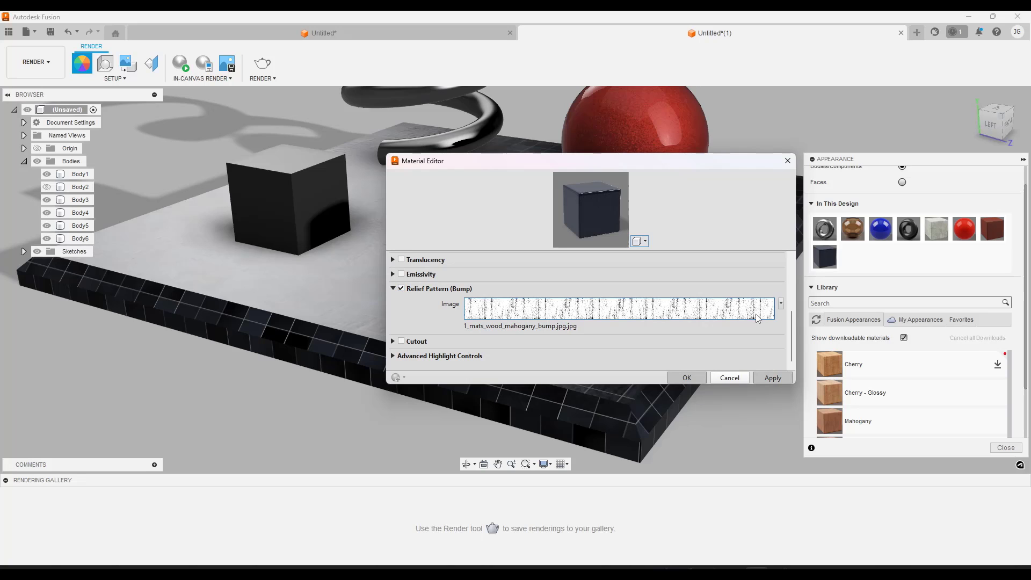
{"action": "left_click", "coordinate": [781, 305]}
{"action": "left_click", "coordinate": [740, 331]}
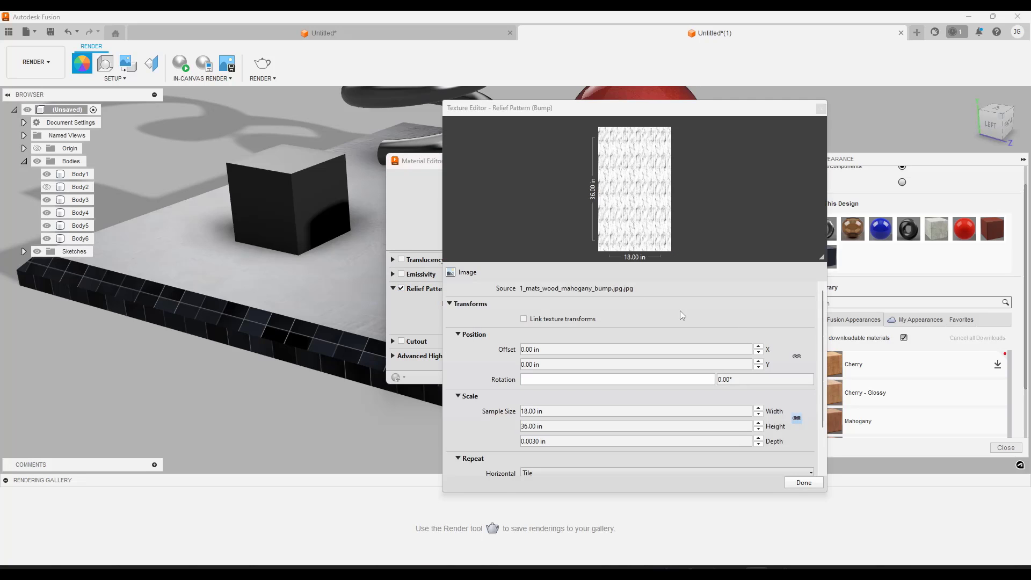
{"action": "left_click", "coordinate": [553, 288]}
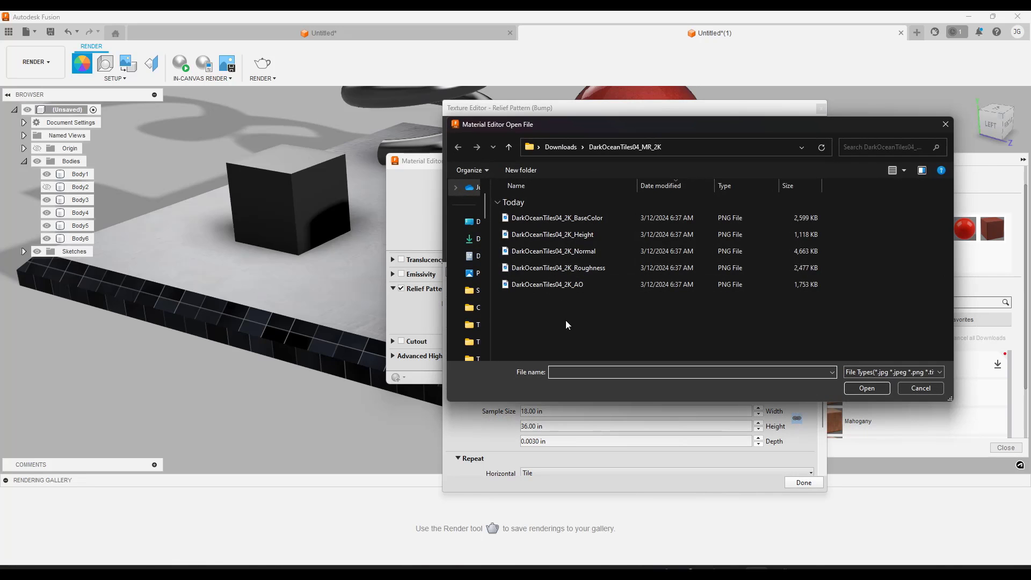
{"action": "double_click", "coordinate": [549, 253]}
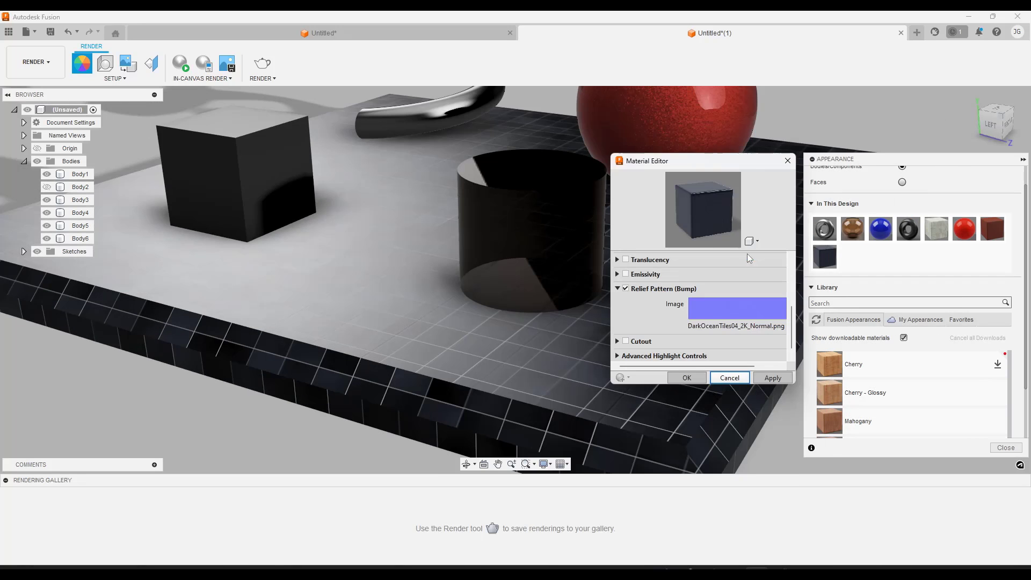
Check the sample size settings of Custom Tile's base color and roughness textures
{"action": "left_click_drag", "start_coordinate": [609, 301], "coordinate": [414, 300]}
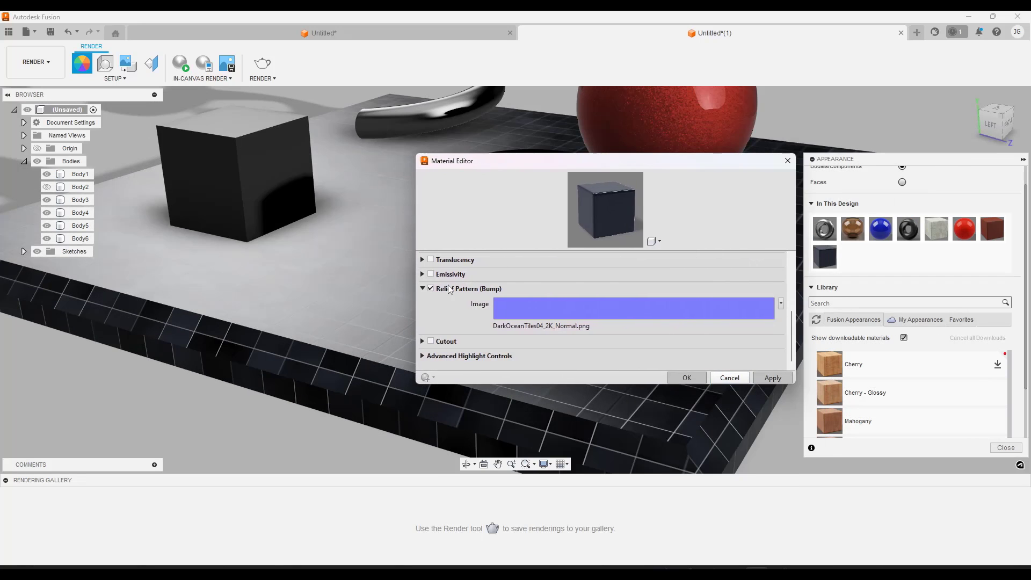
{"action": "scroll", "coordinate": [750, 295], "scroll_direction": "up", "scroll_amount": 5}
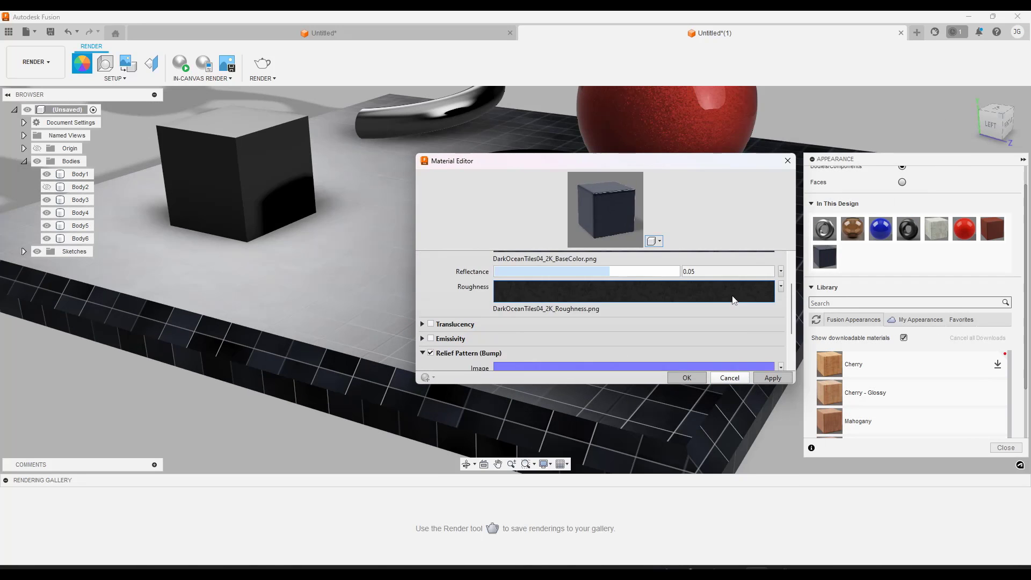
{"action": "left_click", "coordinate": [781, 292]}
{"action": "left_click", "coordinate": [733, 325]}
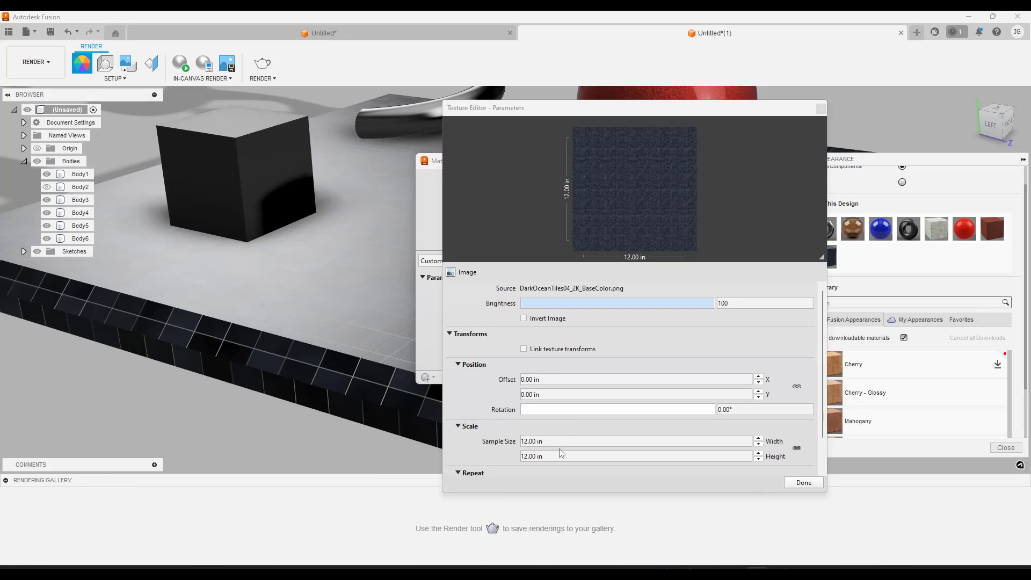
{"action": "left_click", "coordinate": [804, 482]}
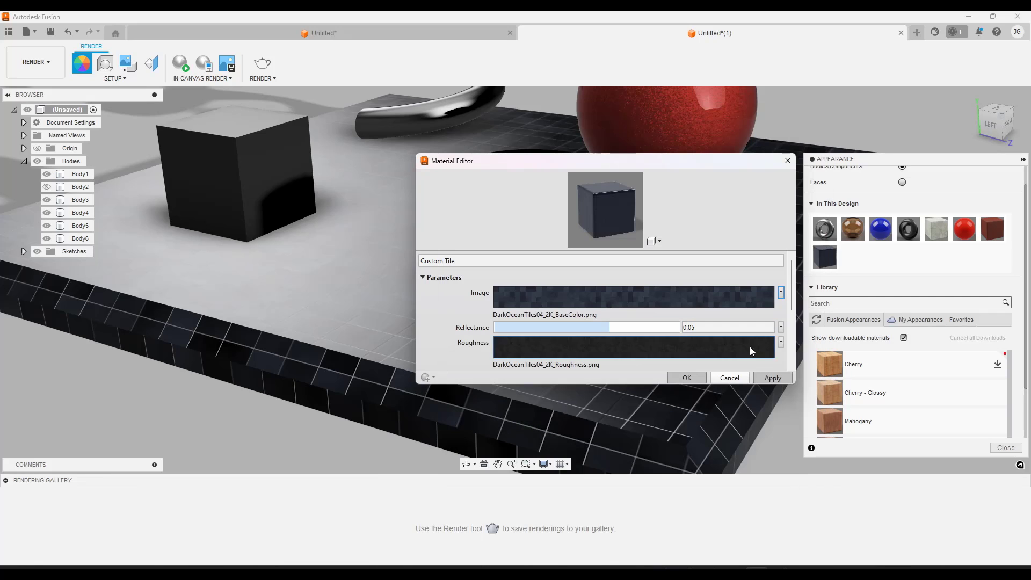
{"action": "left_click", "coordinate": [780, 343]}
{"action": "left_click", "coordinate": [732, 382]}
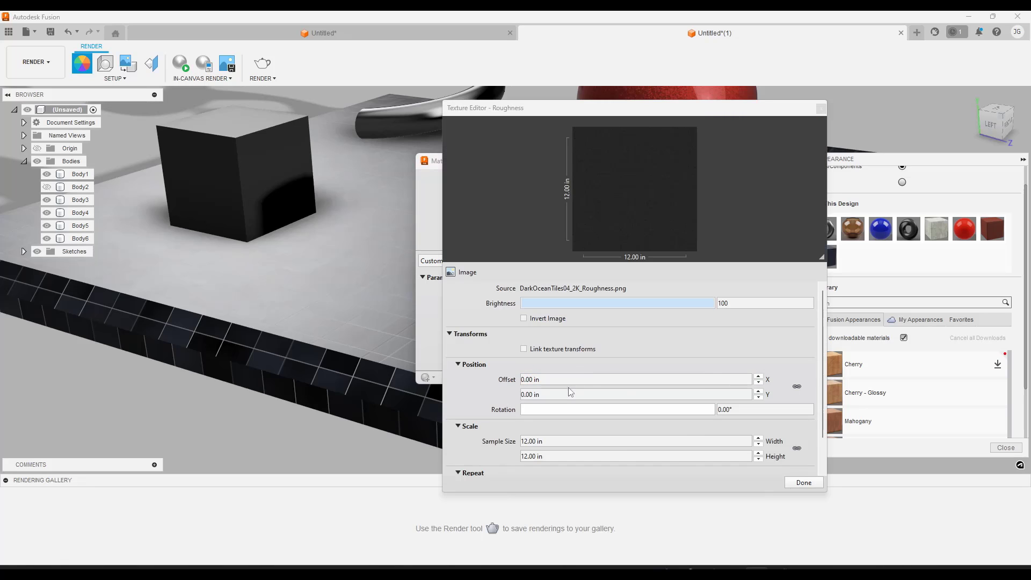
{"action": "left_click", "coordinate": [800, 482]}
Unlink the relief pattern texture's width and height and set its sample size to 12 in by 12 in
{"action": "scroll", "coordinate": [721, 328], "scroll_direction": "down", "scroll_amount": 3}
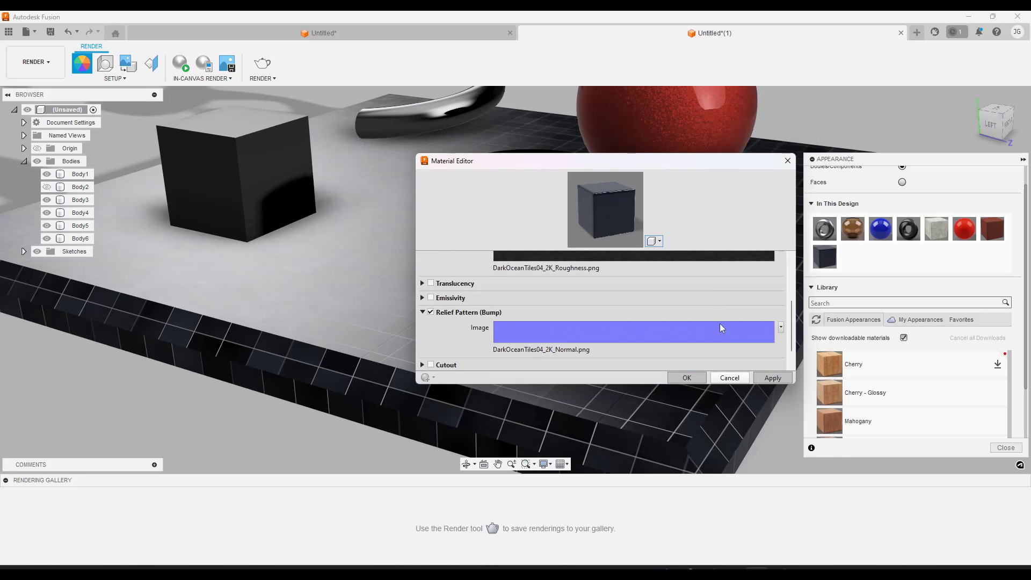
{"action": "left_click", "coordinate": [781, 330]}
{"action": "left_click", "coordinate": [729, 352]}
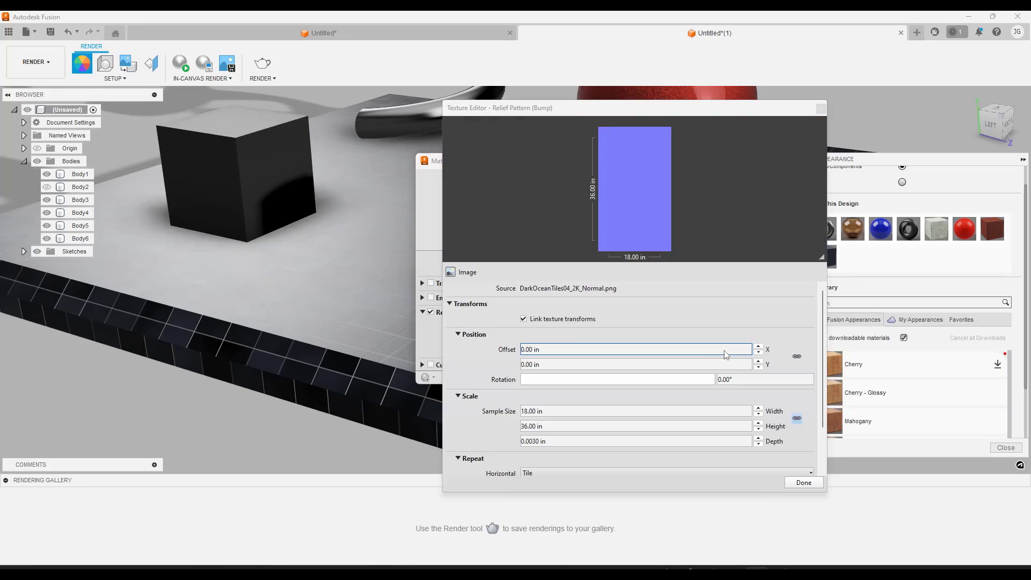
{"action": "left_click", "coordinate": [552, 412]}
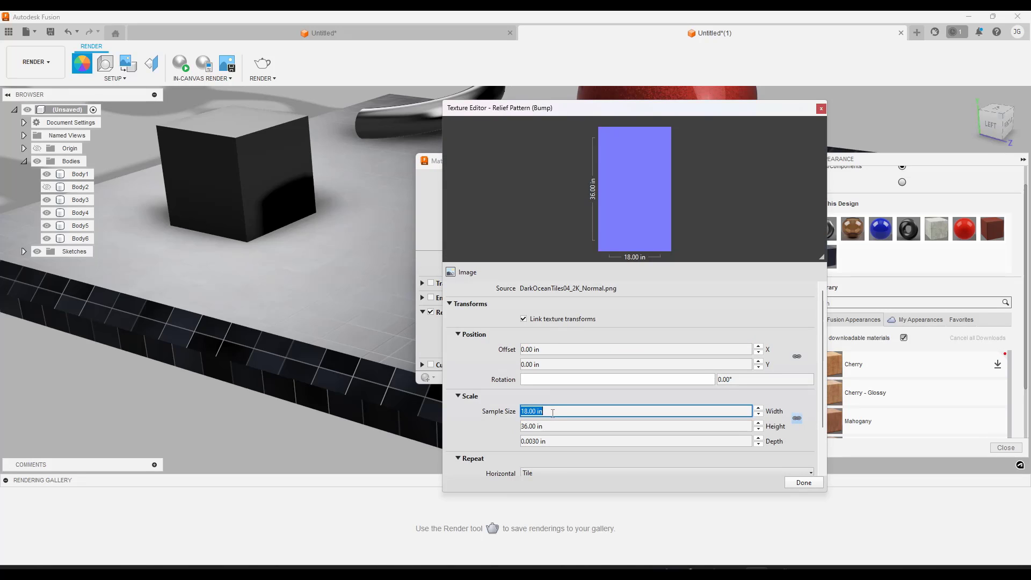
{"action": "type", "text": "12"}
{"action": "key", "text": "Return"}
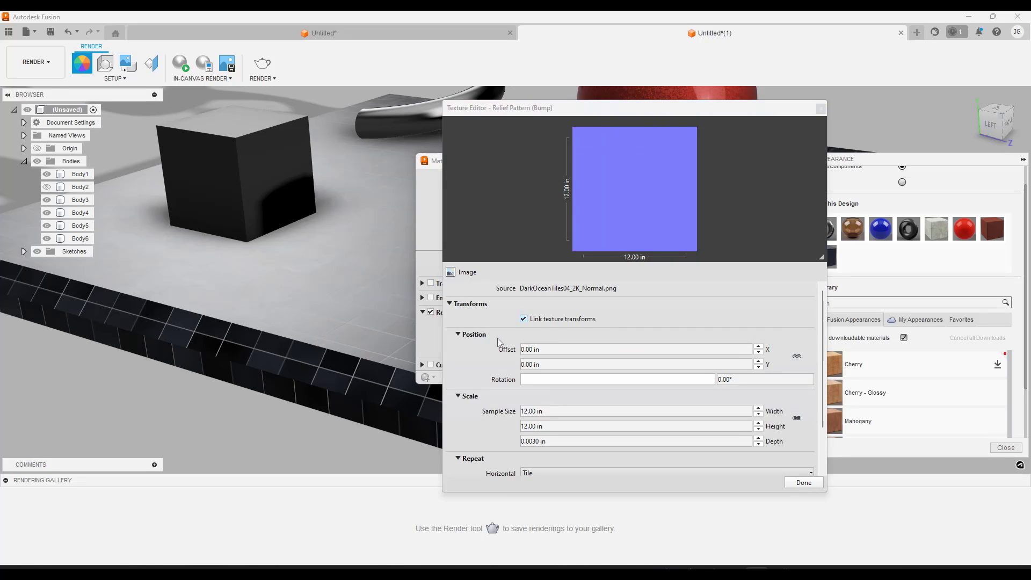
Set the relief pattern texture's data type to Normal Map and examine the tile relief on the base slab
{"action": "scroll", "coordinate": [497, 340], "scroll_direction": "down", "scroll_amount": 2}
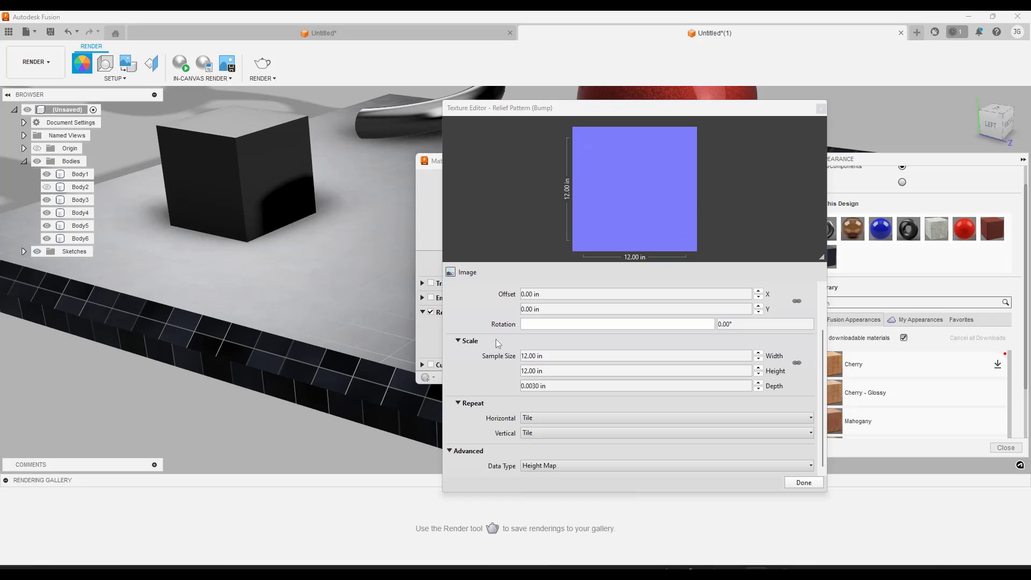
{"action": "left_click", "coordinate": [549, 466]}
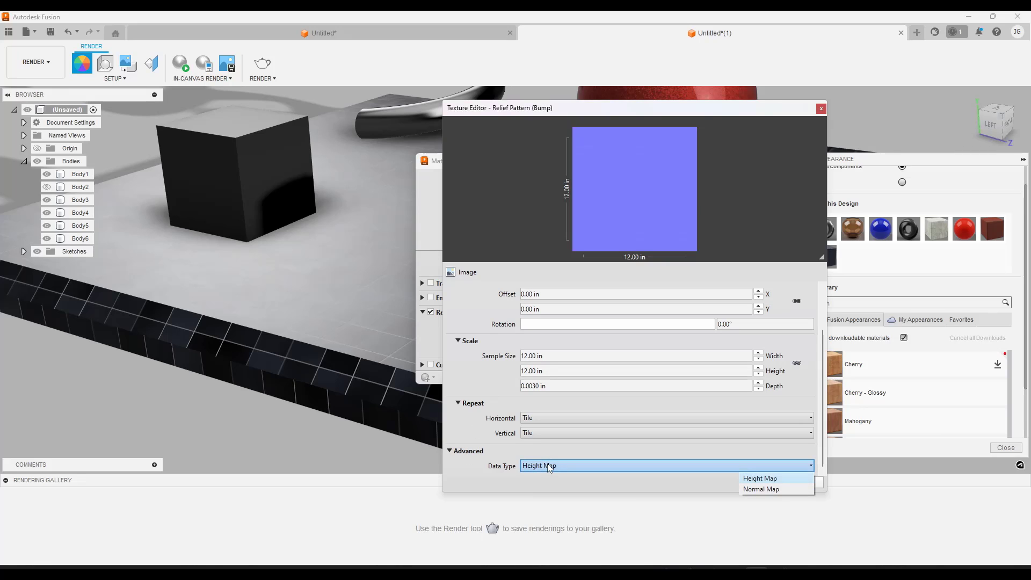
{"action": "left_click", "coordinate": [760, 489]}
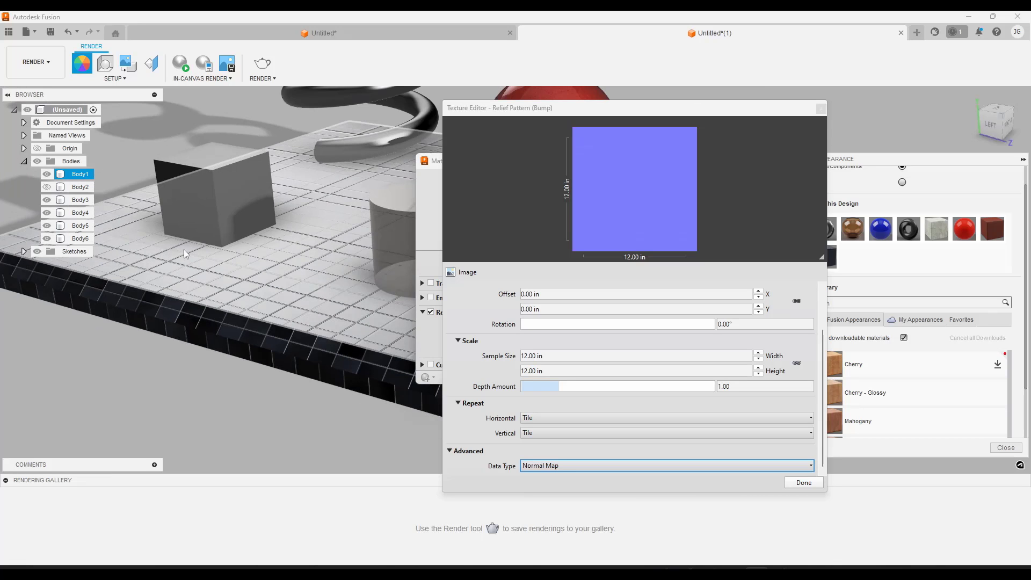
{"action": "scroll", "coordinate": [344, 279], "scroll_direction": "up", "scroll_amount": 4}
{"action": "scroll", "coordinate": [322, 331], "scroll_direction": "down", "scroll_amount": 3}
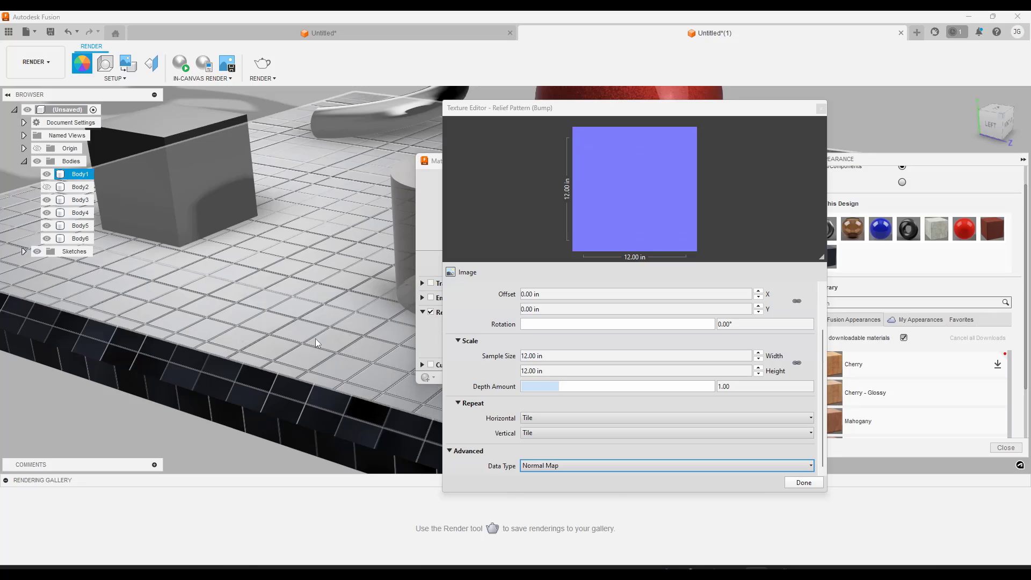
{"action": "mouse_move", "coordinate": [314, 338]}
{"action": "middle_mouse_down", "text": "shift"}
{"action": "mouse_move", "coordinate": [368, 334]}
{"action": "mouse_move", "coordinate": [287, 320]}
{"action": "mouse_move", "coordinate": [321, 334]}
{"action": "middle_mouse_up", "text": "shift"}
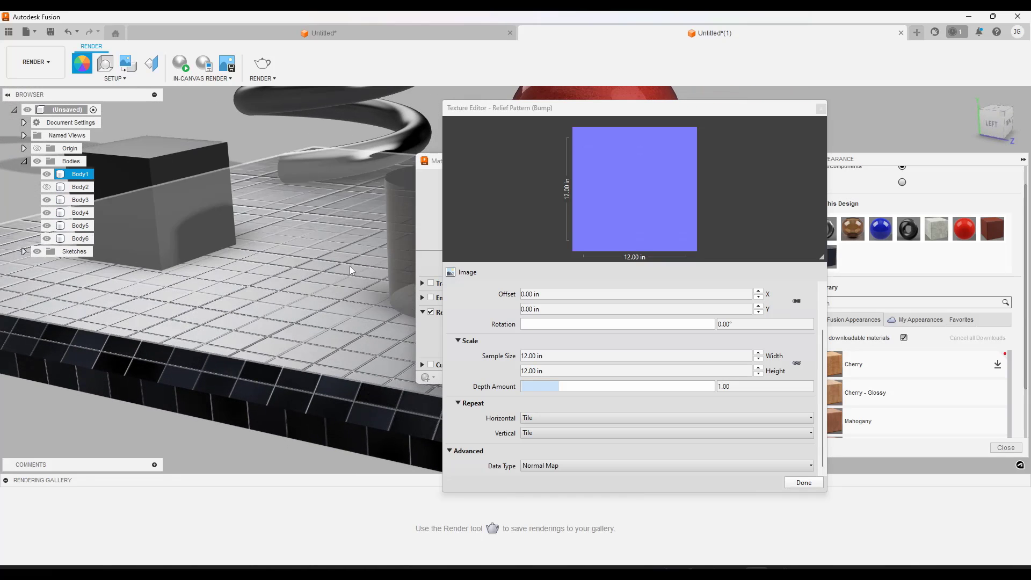
Increase the relief pattern's depth amount to 1.44, keeping the Normal Map data type
{"action": "left_click", "coordinate": [546, 466]}
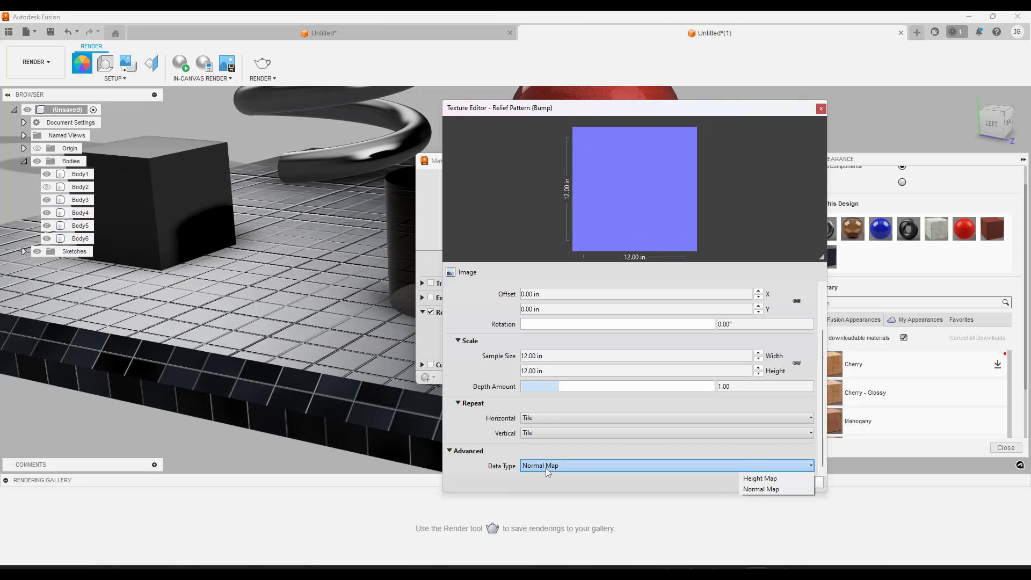
{"action": "mouse_move", "coordinate": [557, 387]}
{"action": "left_mouse_down"}
{"action": "mouse_move", "coordinate": [674, 391]}
{"action": "mouse_move", "coordinate": [529, 392]}
{"action": "mouse_move", "coordinate": [617, 398]}
{"action": "mouse_move", "coordinate": [613, 385]}
{"action": "mouse_move", "coordinate": [563, 388]}
{"action": "mouse_move", "coordinate": [574, 387]}
{"action": "left_mouse_up"}
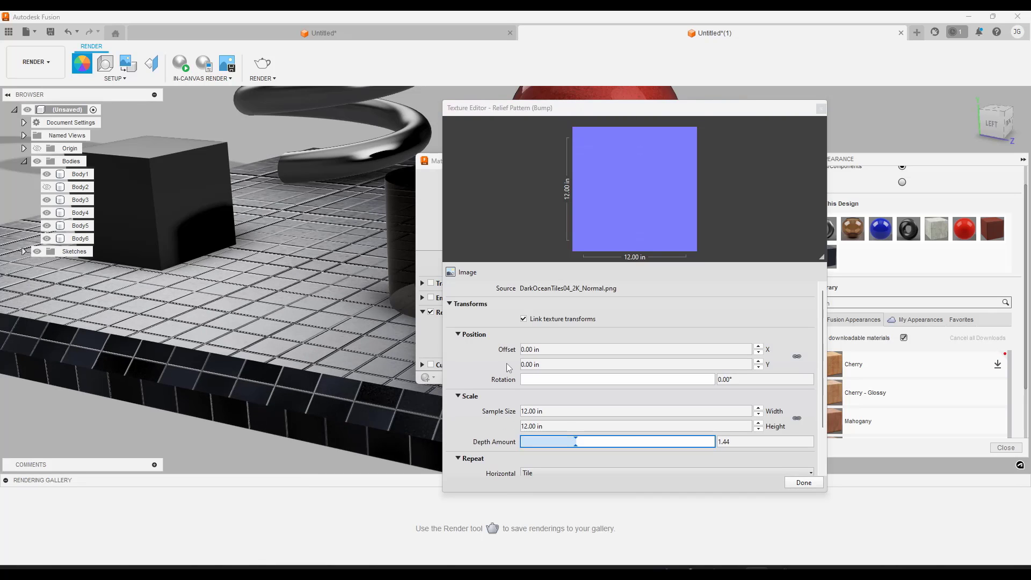
{"action": "scroll", "coordinate": [588, 384], "scroll_direction": "down", "scroll_amount": 2}
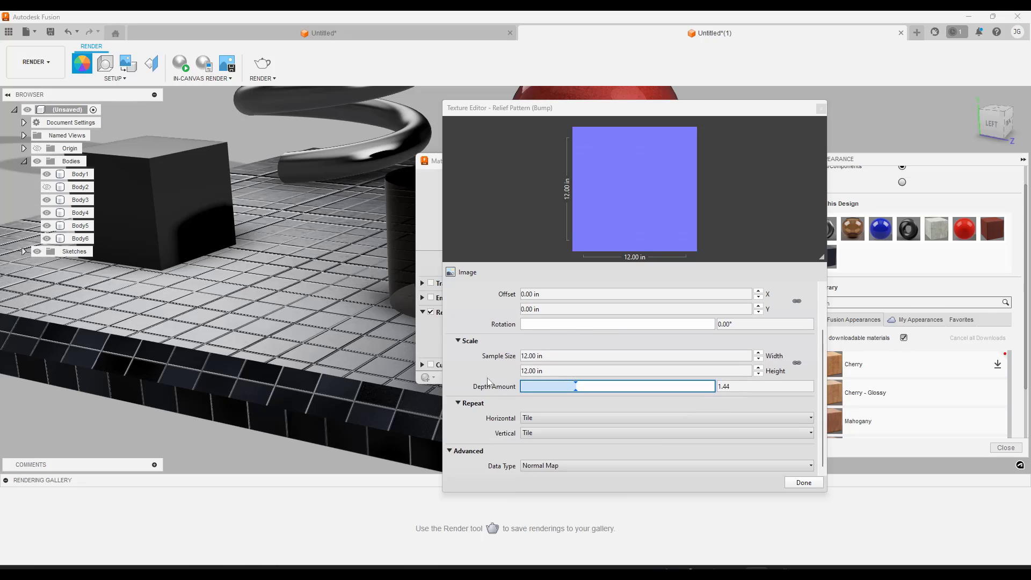
Replace the relief pattern's normal image with DarkOceanTiles04_2K_Height
{"action": "scroll", "coordinate": [485, 360], "scroll_direction": "up", "scroll_amount": 2}
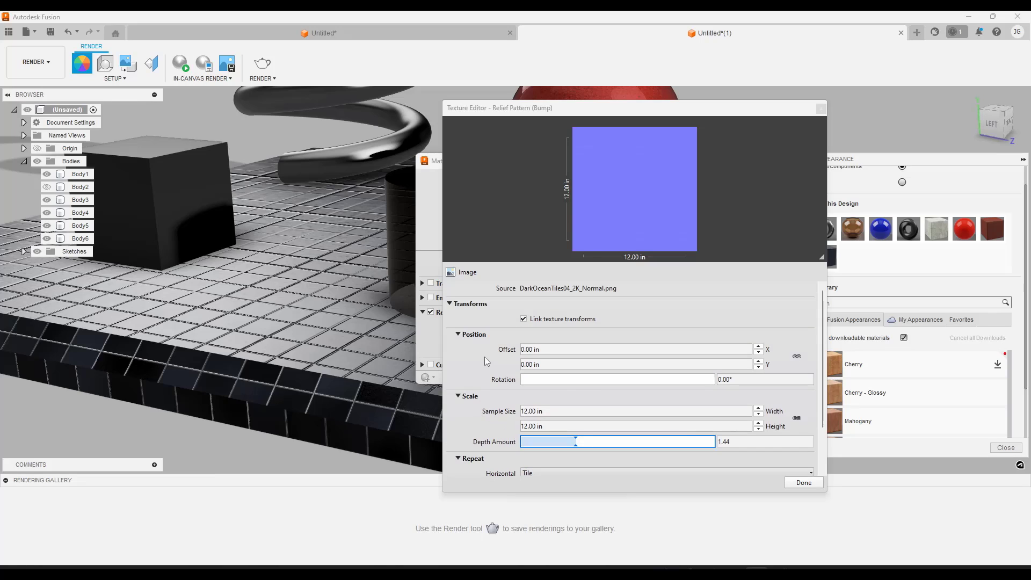
{"action": "left_click", "coordinate": [550, 289]}
{"action": "double_click", "coordinate": [559, 234]}
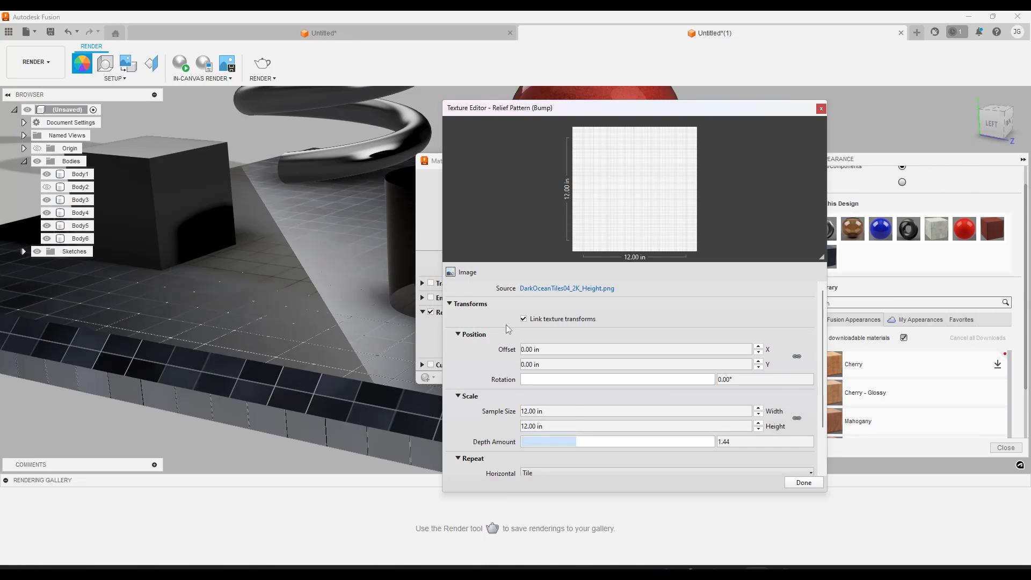
Set the relief pattern texture's data type to Height Map
{"action": "scroll", "coordinate": [493, 330], "scroll_direction": "down", "scroll_amount": 2}
{"action": "left_click", "coordinate": [543, 466]}
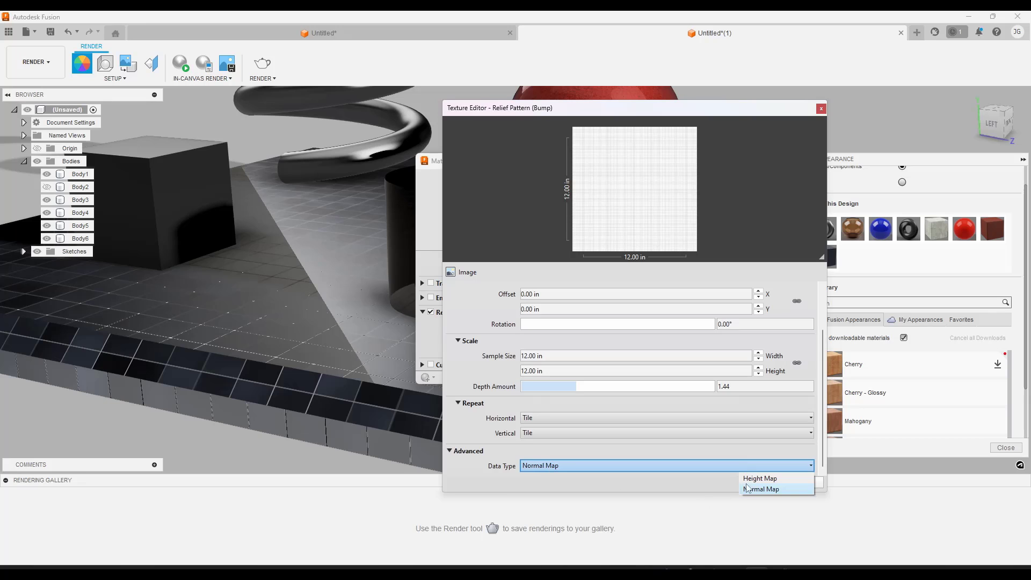
{"action": "left_click", "coordinate": [760, 479]}
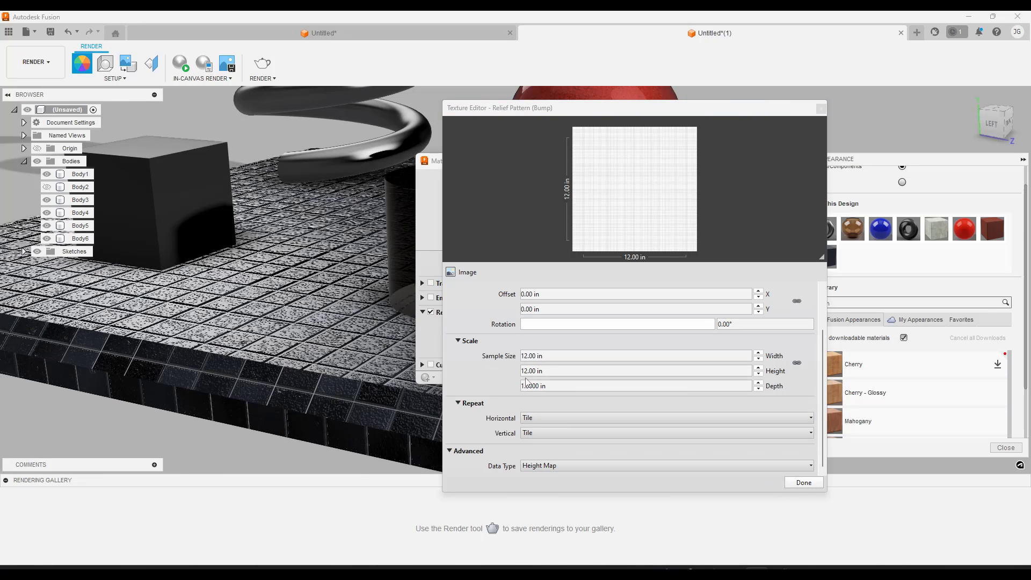
Set the relief pattern's depth to 10 in and examine the tile relief on the base slab
{"action": "left_click", "coordinate": [566, 386]}
{"action": "left_click_drag", "start_coordinate": [564, 386], "coordinate": [503, 387]}
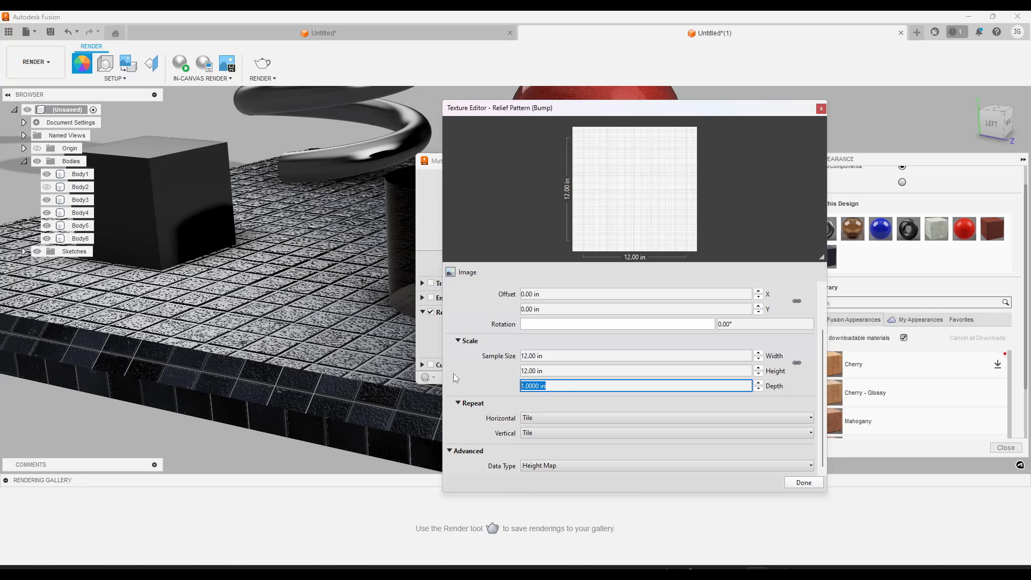
{"action": "type", "text": "10"}
{"action": "key", "text": "Return"}
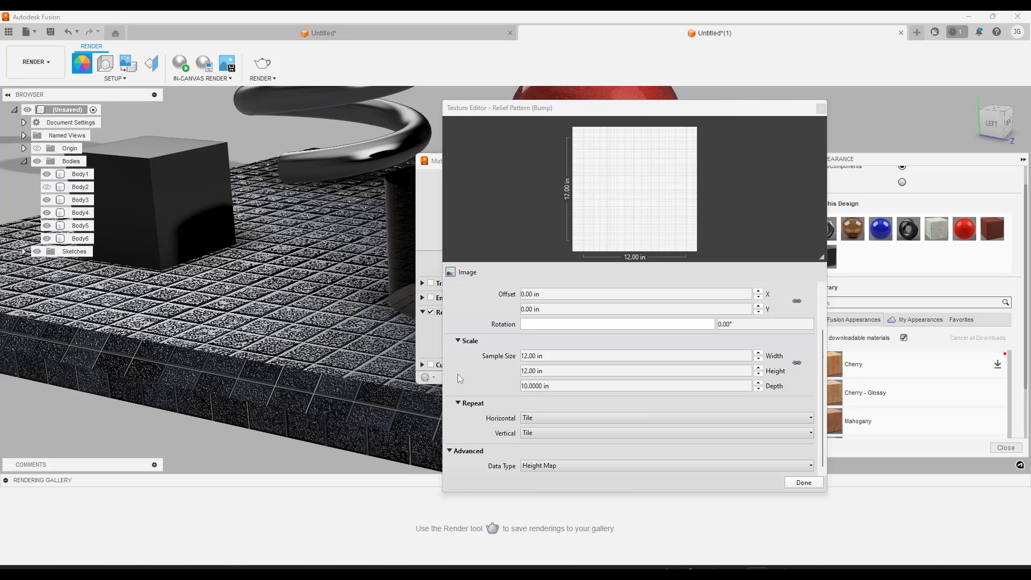
{"action": "middle_click_drag", "start_coordinate": [308, 352], "coordinate": [257, 339], "text": "shift"}
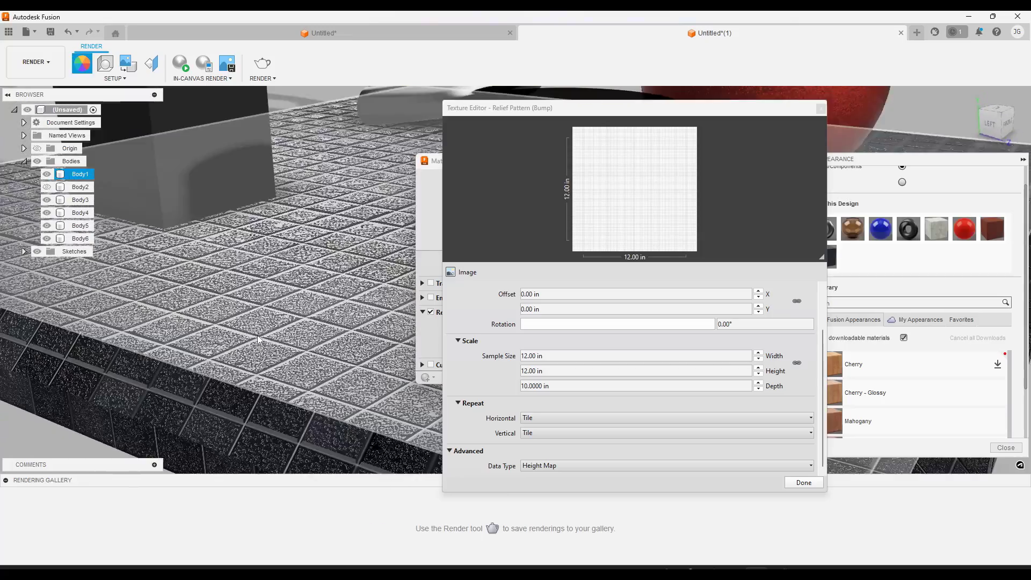
{"action": "scroll", "coordinate": [257, 335], "scroll_direction": "up", "scroll_amount": 5}
{"action": "scroll", "coordinate": [257, 336], "scroll_direction": "down", "scroll_amount": 6}
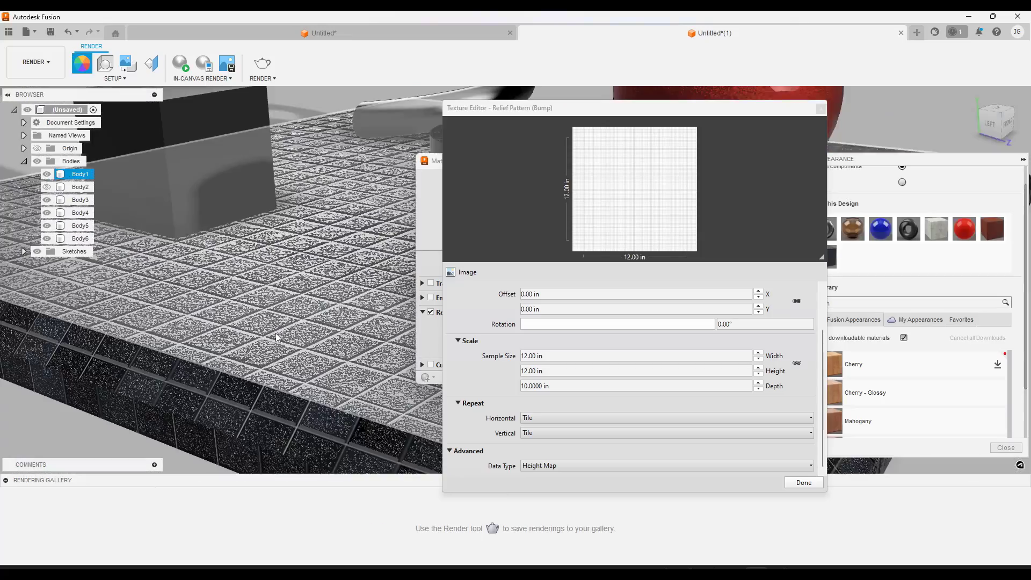
{"action": "scroll", "coordinate": [283, 334], "scroll_direction": "down", "scroll_amount": 6}
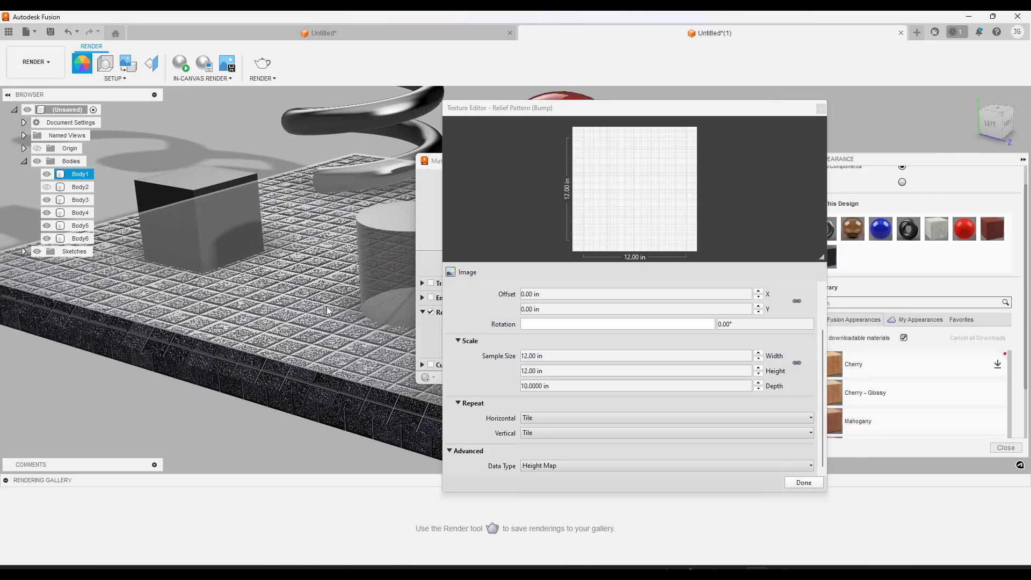
Set the relief pattern's depth to 0.01 in
{"action": "left_click", "coordinate": [522, 386]}
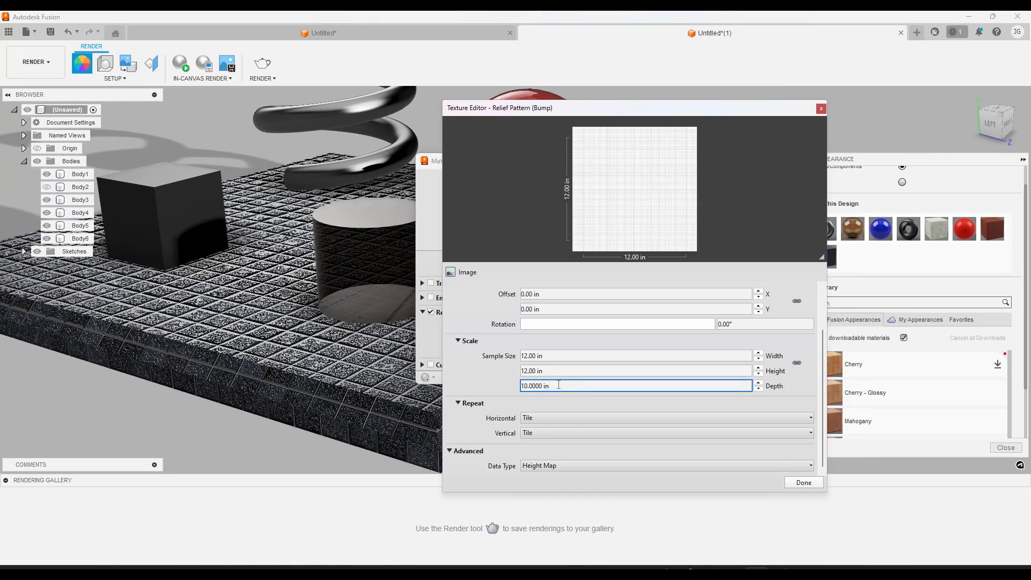
{"action": "left_click_drag", "start_coordinate": [559, 385], "coordinate": [517, 390]}
{"action": "key", "text": "BackSpace"}
{"action": "type", "text": ".01"}
{"action": "key", "text": "Return"}
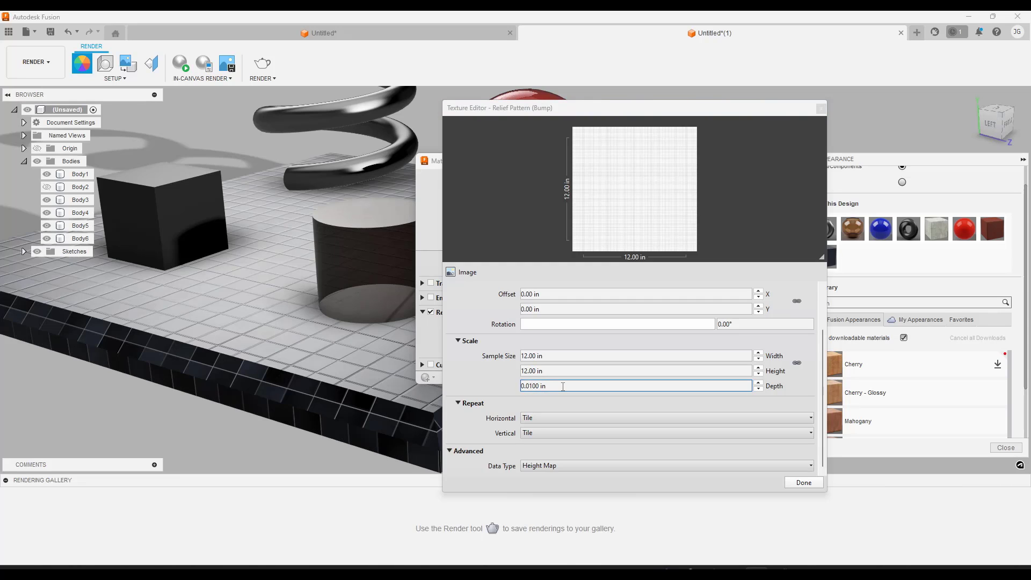
Set the relief pattern's depth to 0.05 in and examine the grout lines on the base slab up close
{"action": "left_click_drag", "start_coordinate": [563, 386], "coordinate": [531, 387]}
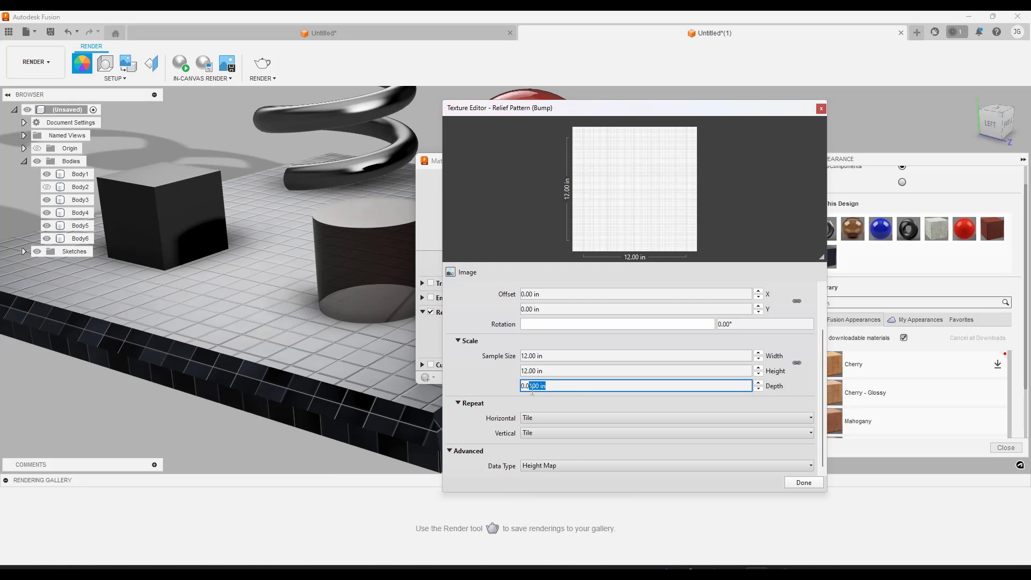
{"action": "type", "text": "5"}
{"action": "key", "text": "Return"}
{"action": "middle_click_drag", "start_coordinate": [318, 342], "coordinate": [225, 205], "text": "shift"}
{"action": "scroll", "coordinate": [228, 330], "scroll_direction": "up", "scroll_amount": 10}
{"action": "scroll", "coordinate": [255, 351], "scroll_direction": "down", "scroll_amount": 5}
{"action": "scroll", "coordinate": [301, 307], "scroll_direction": "down", "scroll_amount": 5}
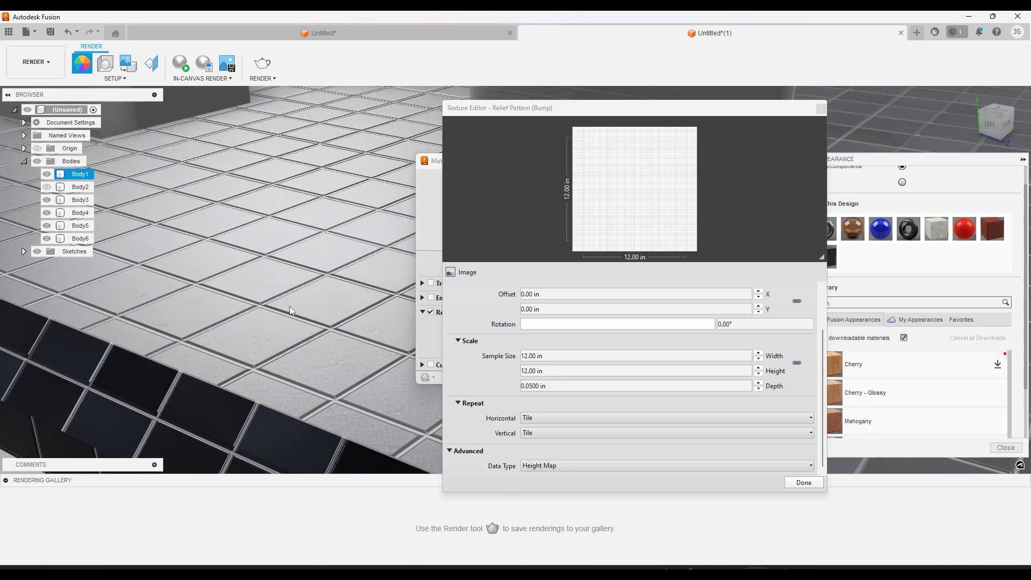
{"action": "middle_click_drag", "start_coordinate": [291, 298], "coordinate": [300, 289], "text": "shift"}
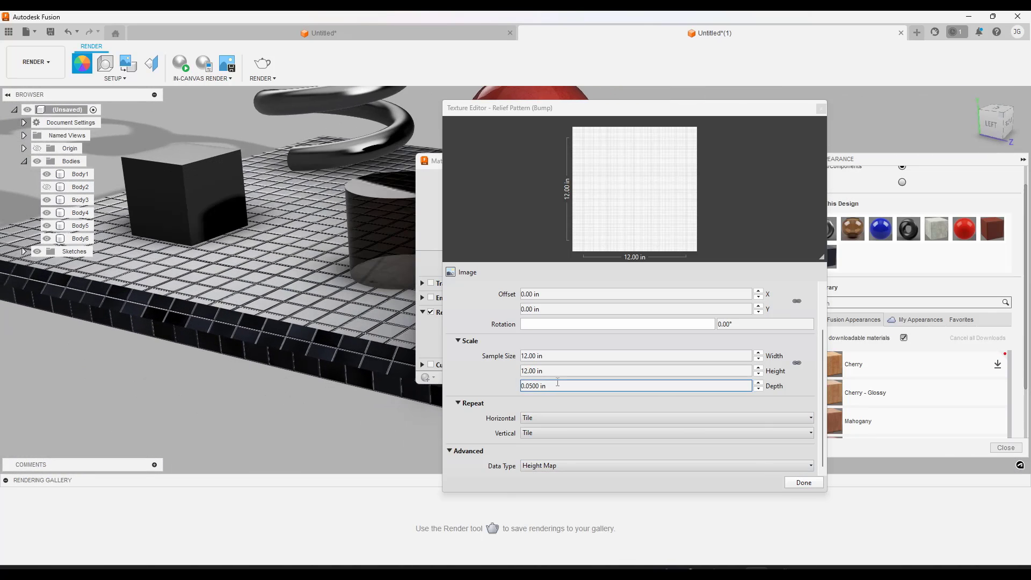
Fine-tune the relief pattern's depth to 0.0486 in and close the texture and material editors
{"action": "left_click", "coordinate": [758, 383]}
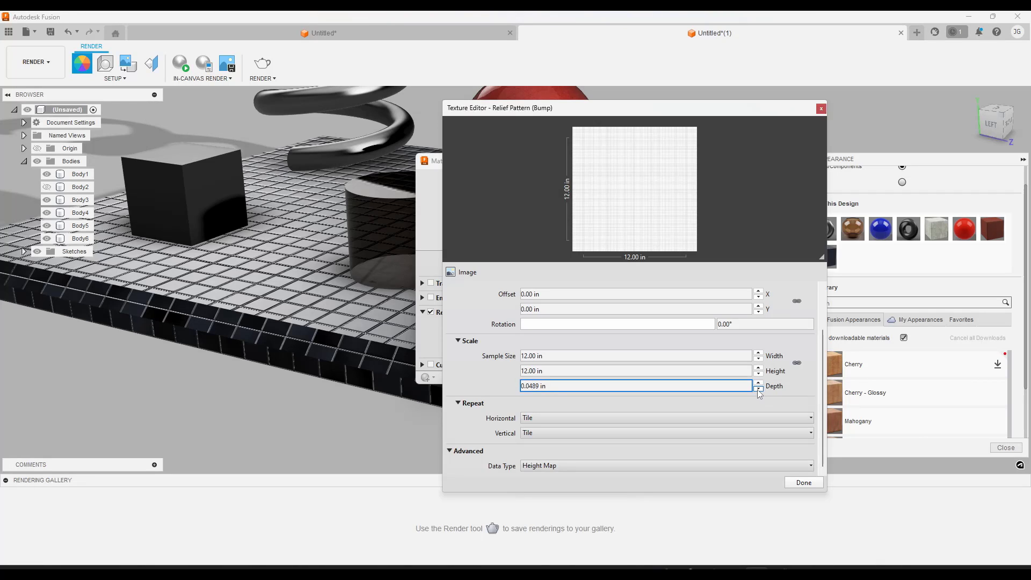
{"action": "left_click", "coordinate": [284, 311]}
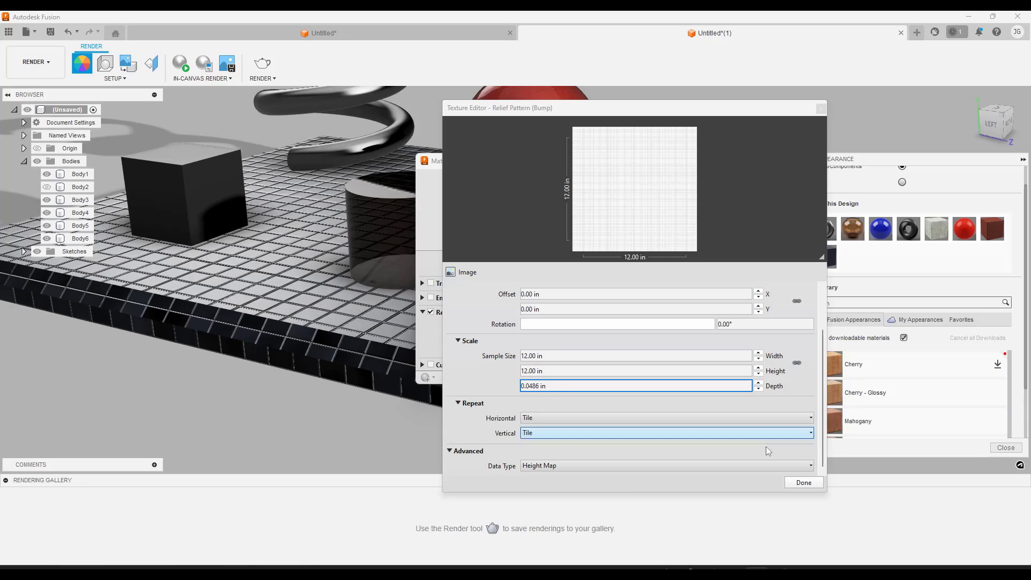
{"action": "left_click", "coordinate": [803, 482]}
{"action": "left_click", "coordinate": [700, 380]}
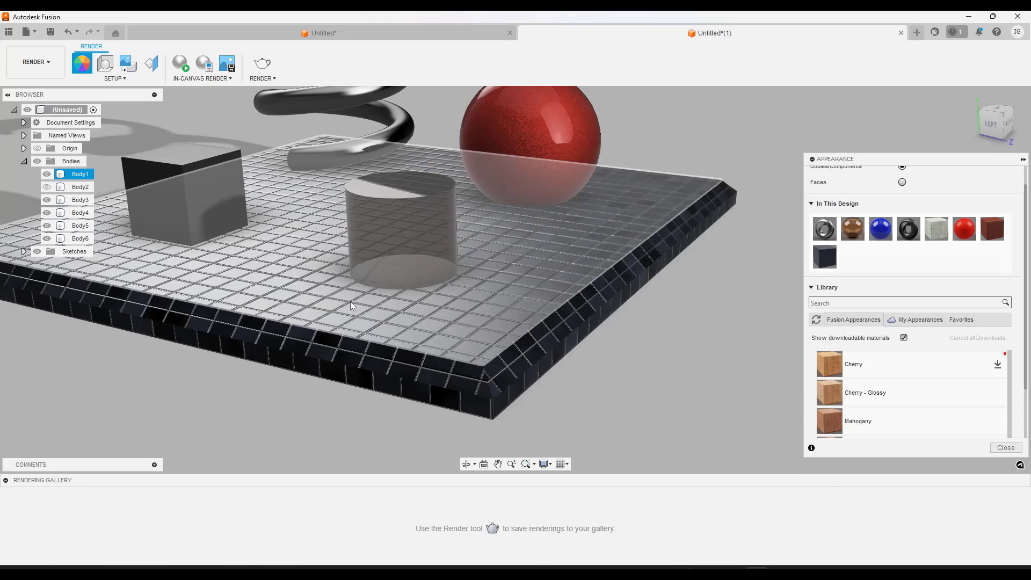
Examine the tile relief across the base slab from several angles and close the Appearance settings
{"action": "mouse_move", "coordinate": [580, 338]}
{"action": "middle_mouse_down", "text": "shift"}
{"action": "mouse_move", "coordinate": [609, 327]}
{"action": "mouse_move", "coordinate": [582, 343]}
{"action": "middle_mouse_up", "text": "shift"}
{"action": "middle_click_drag", "start_coordinate": [556, 403], "coordinate": [601, 407], "text": "shift"}
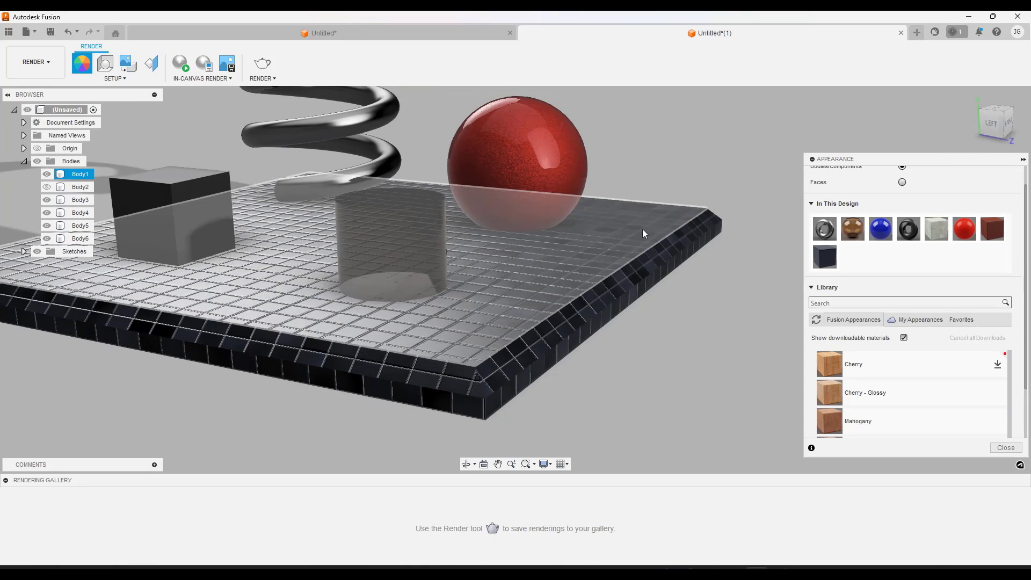
{"action": "scroll", "coordinate": [653, 343], "scroll_direction": "down", "scroll_amount": 3}
{"action": "middle_click_drag", "start_coordinate": [642, 348], "coordinate": [633, 375]}
{"action": "left_click", "coordinate": [392, 361]}
{"action": "scroll", "coordinate": [392, 361], "scroll_direction": "up", "scroll_amount": 2}
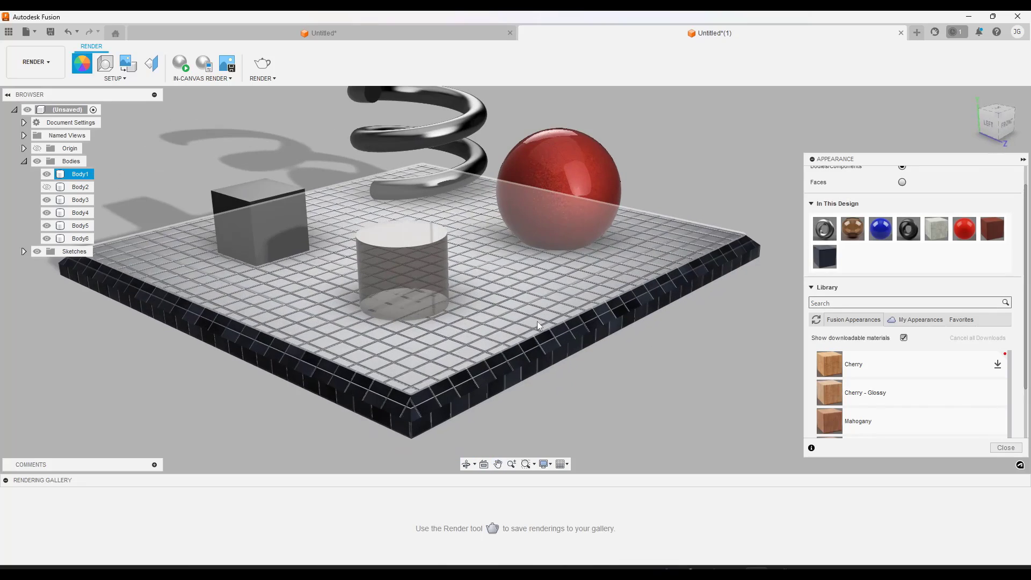
{"action": "scroll", "coordinate": [538, 325], "scroll_direction": "down", "scroll_amount": 2}
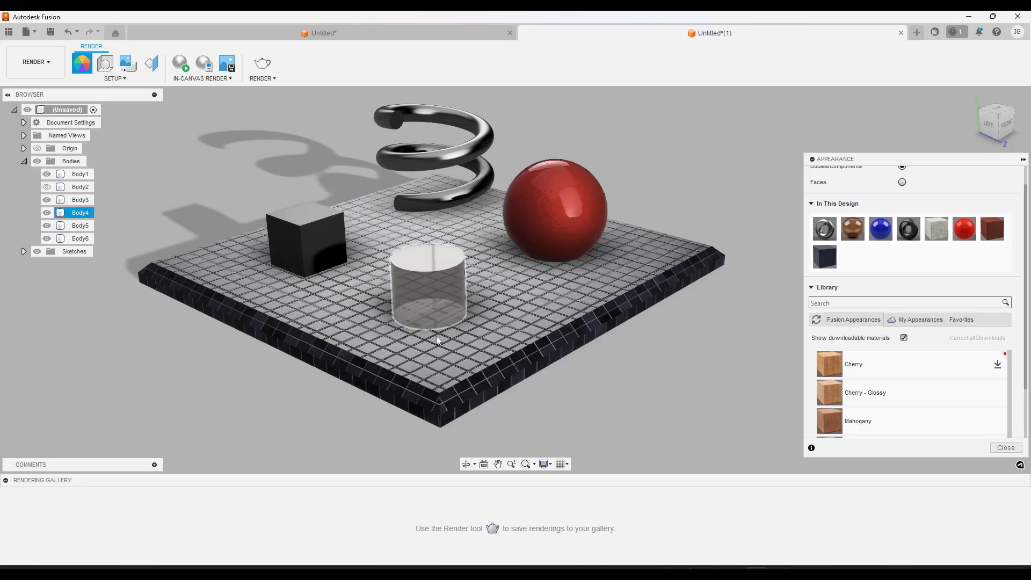
{"action": "left_click", "coordinate": [1005, 447]}
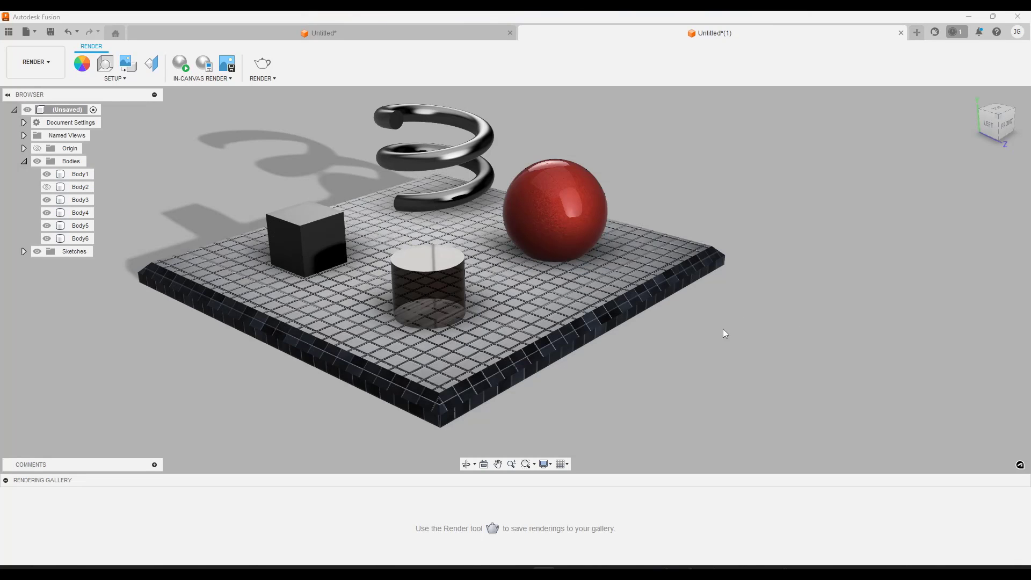
Examine how the tiles line up along the base slab's beveled edges and front corner
{"action": "middle_click_drag", "start_coordinate": [678, 338], "coordinate": [682, 338], "text": "shift"}
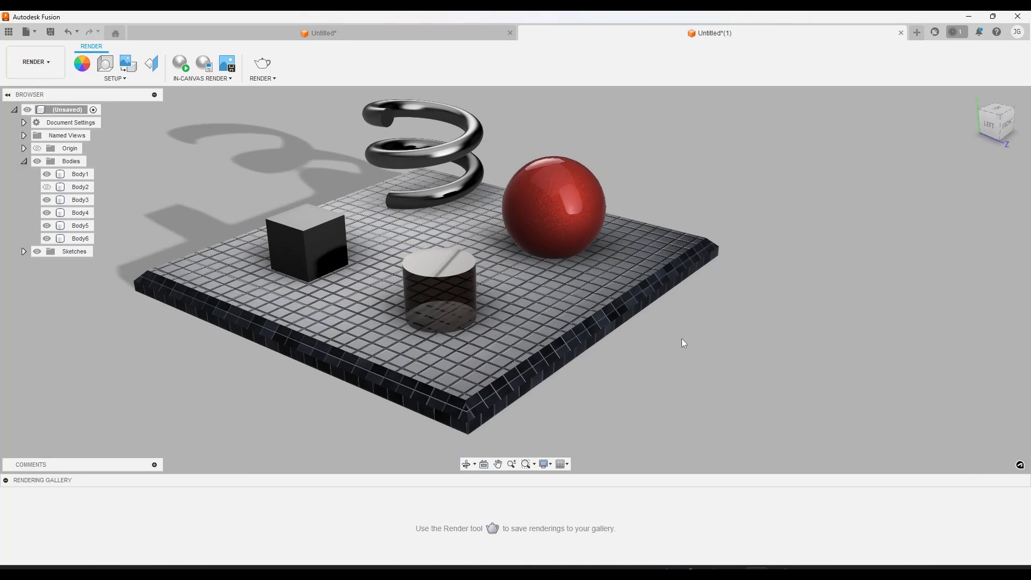
{"action": "left_click", "coordinate": [456, 411]}
{"action": "scroll", "coordinate": [457, 385], "scroll_direction": "up", "scroll_amount": 3}
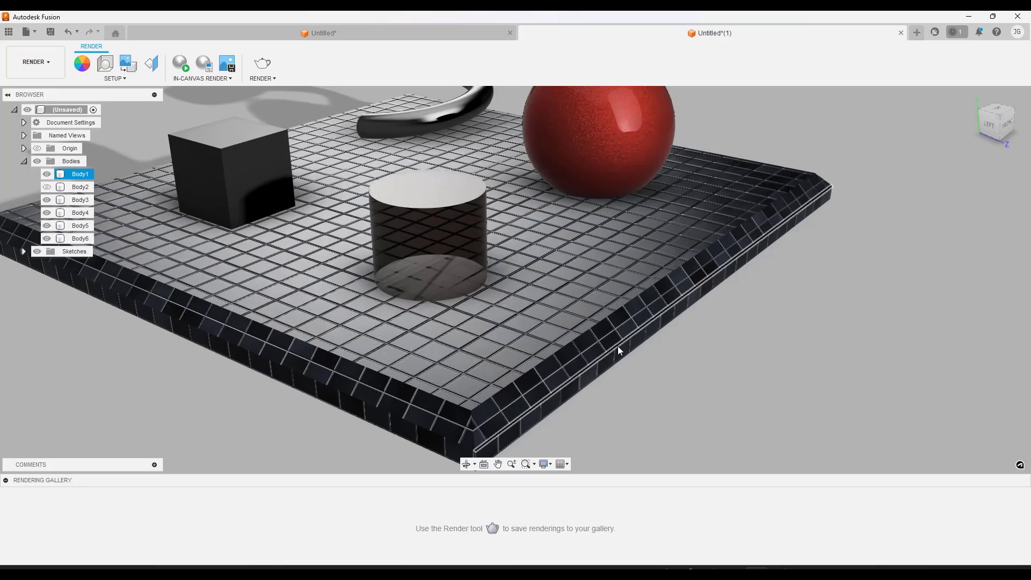
{"action": "scroll", "coordinate": [567, 370], "scroll_direction": "down", "scroll_amount": 5}
{"action": "mouse_move", "coordinate": [566, 370]}
{"action": "middle_mouse_down", "text": "shift"}
{"action": "mouse_move", "coordinate": [619, 355]}
{"action": "mouse_move", "coordinate": [569, 361]}
{"action": "middle_mouse_up", "text": "shift"}
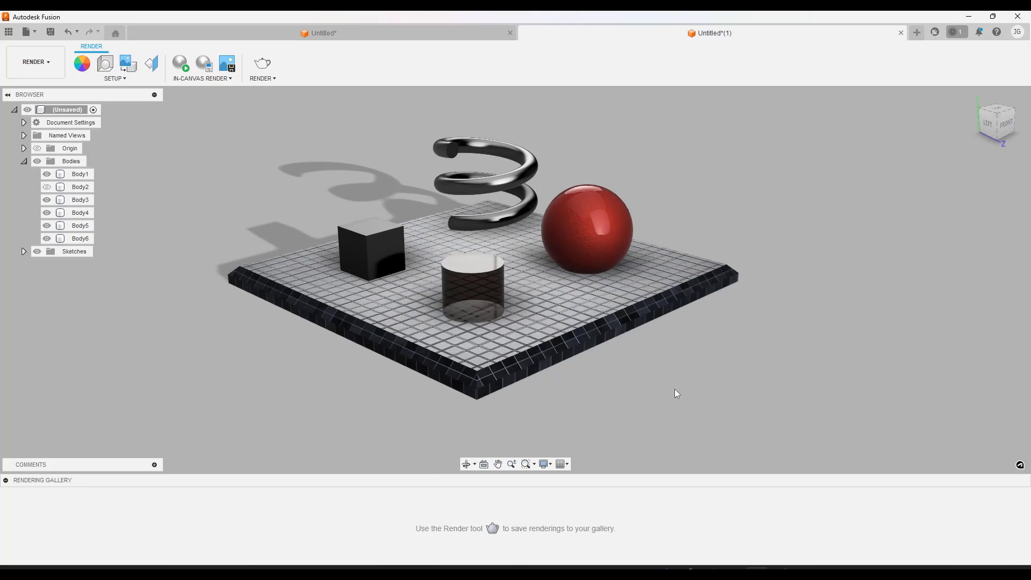
{"action": "middle_click_drag", "start_coordinate": [449, 332], "coordinate": [455, 334]}
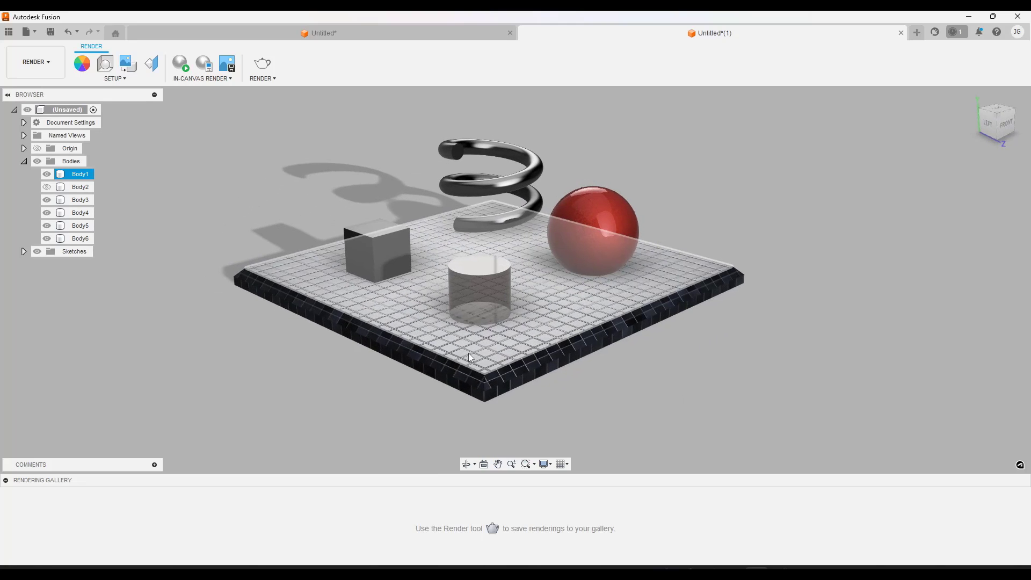
Start Texture Map Controls and select the base slab body
{"action": "right_click", "coordinate": [468, 346]}
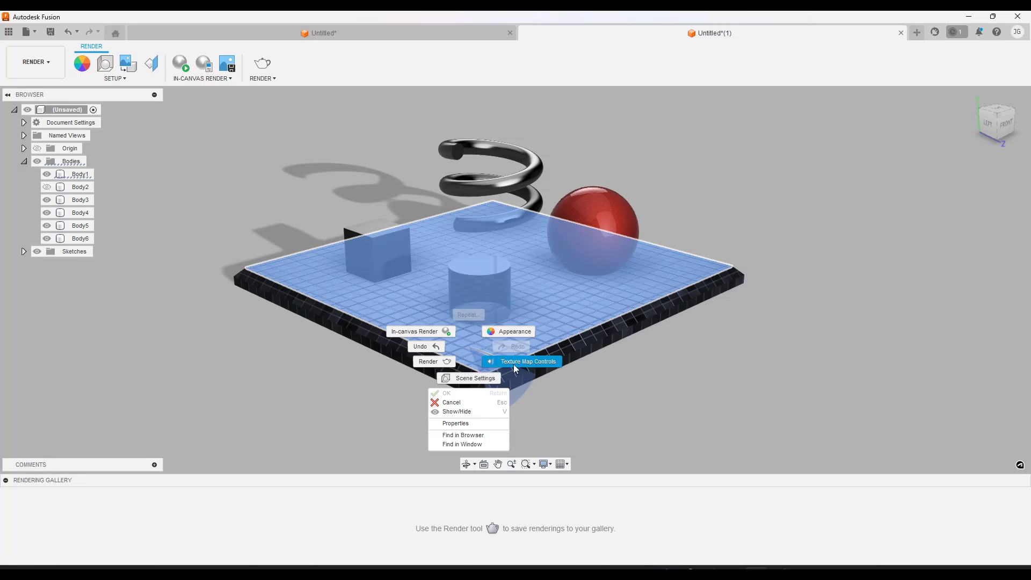
{"action": "left_click", "coordinate": [649, 387]}
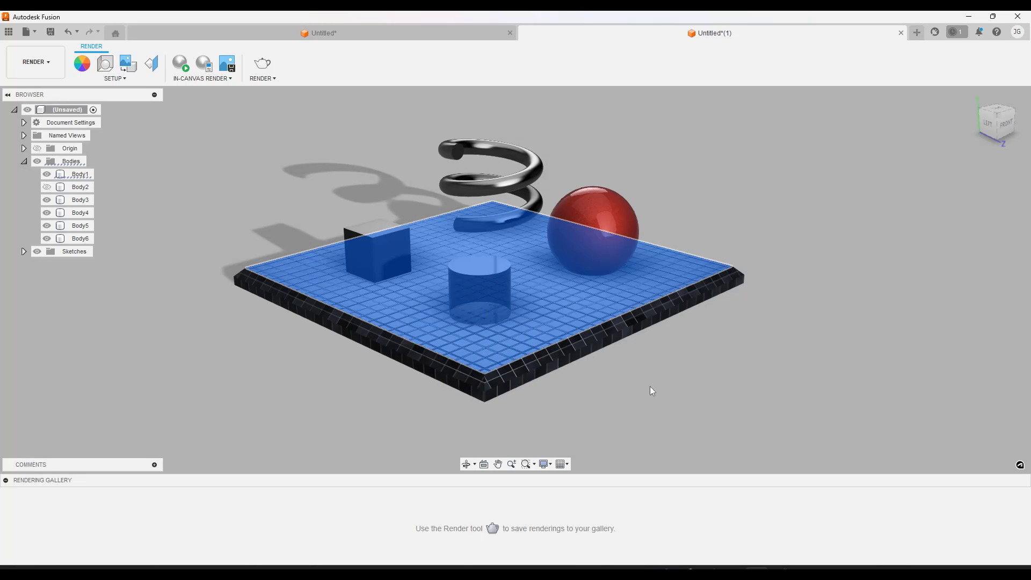
{"action": "left_click", "coordinate": [152, 64]}
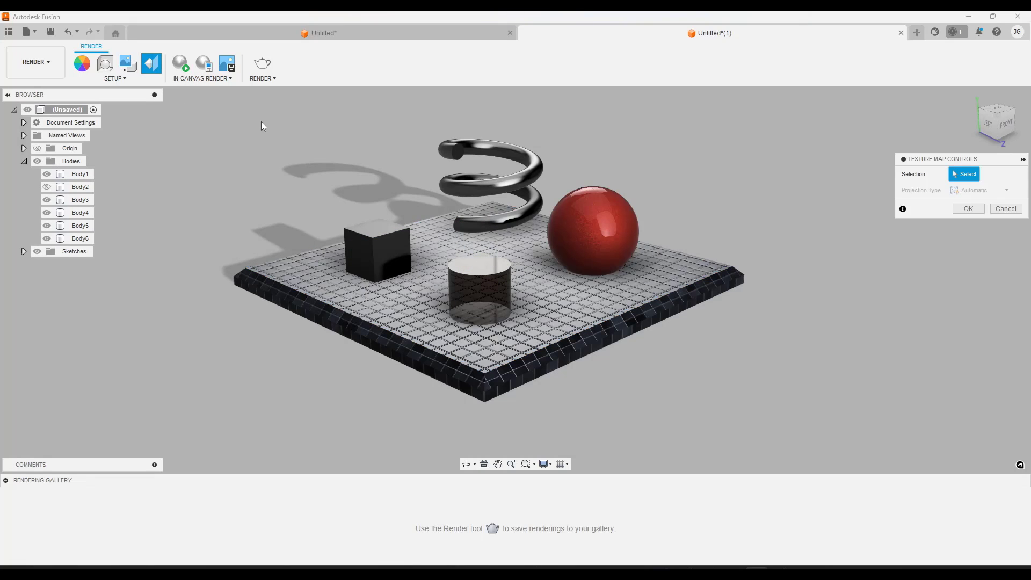
{"action": "left_click", "coordinate": [401, 327]}
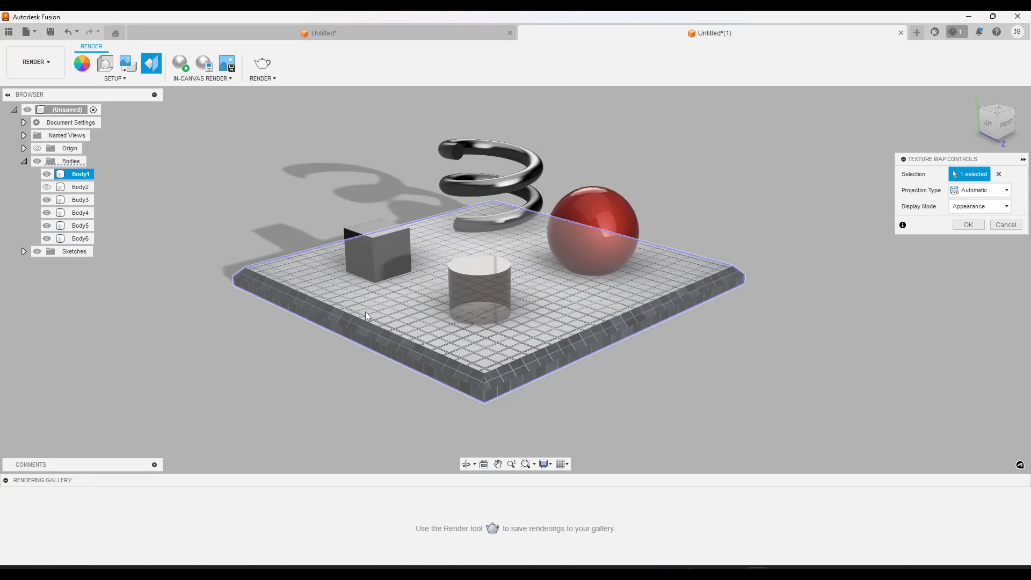
Try the Planar and Box projection types on the base slab and examine the tile alignment at its corner
{"action": "left_click", "coordinate": [982, 192]}
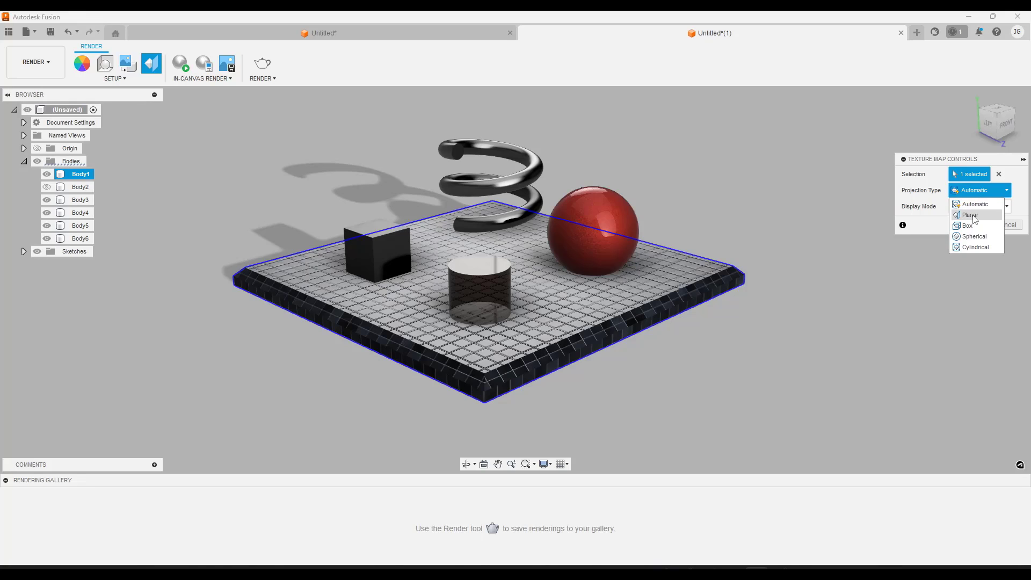
{"action": "left_click", "coordinate": [970, 215]}
{"action": "left_click", "coordinate": [978, 190]}
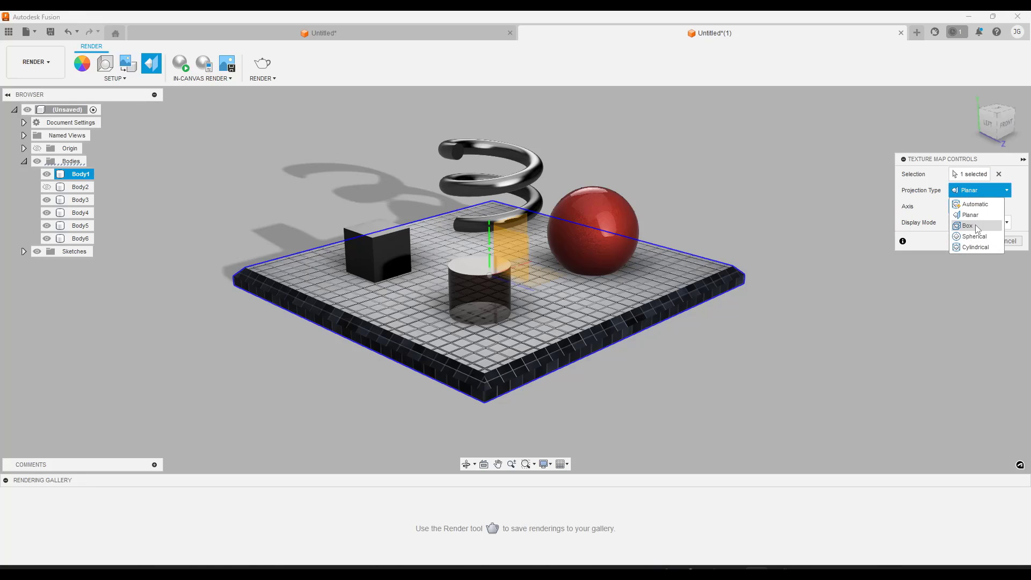
{"action": "left_click", "coordinate": [977, 226]}
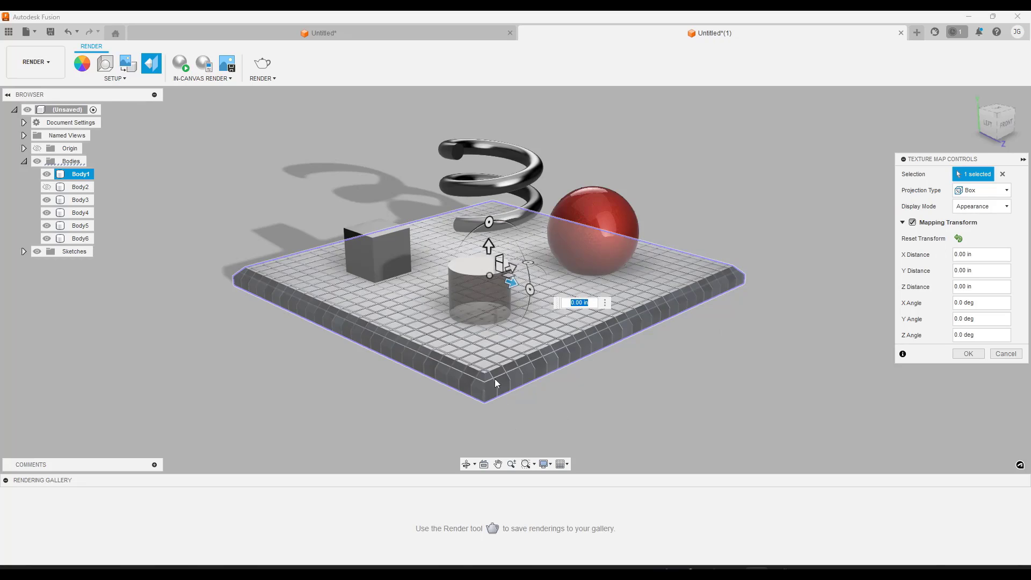
{"action": "scroll", "coordinate": [483, 382], "scroll_direction": "up", "scroll_amount": 5}
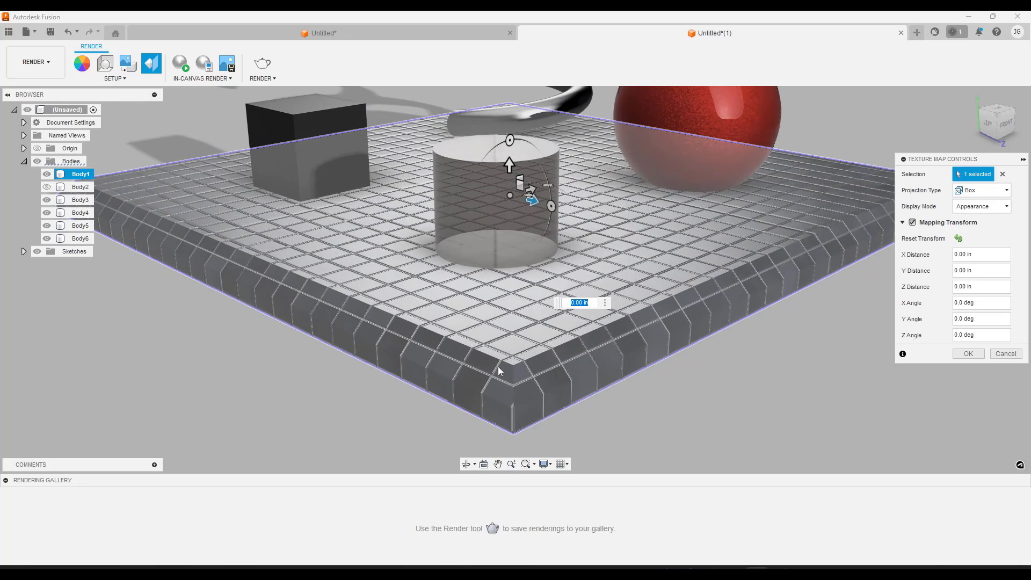
{"action": "mouse_move", "coordinate": [497, 366]}
{"action": "middle_mouse_down", "text": "shift"}
{"action": "mouse_move", "coordinate": [579, 411]}
{"action": "mouse_move", "coordinate": [495, 370]}
{"action": "middle_mouse_up", "text": "shift"}
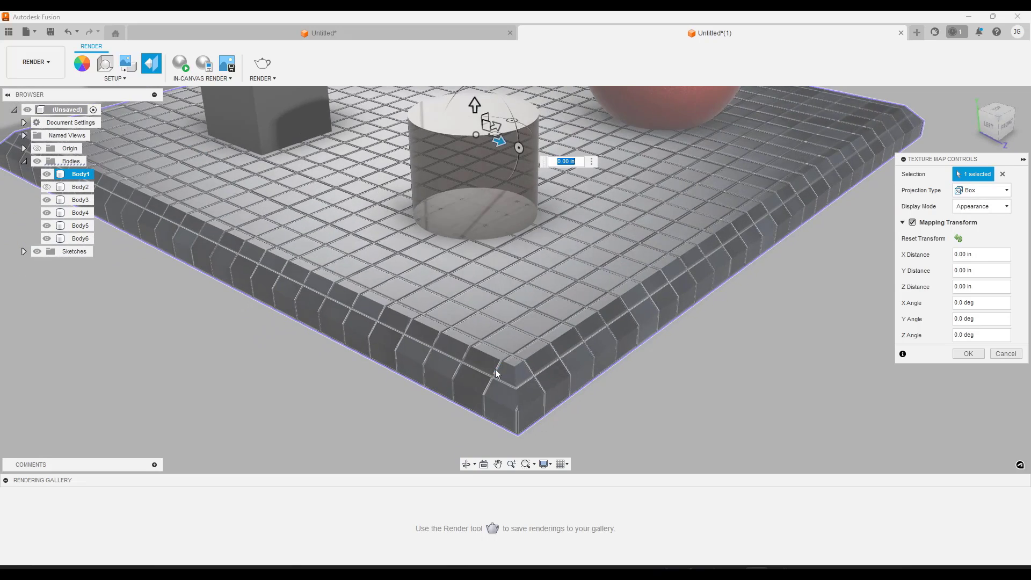
{"action": "scroll", "coordinate": [496, 373], "scroll_direction": "down", "scroll_amount": 5}
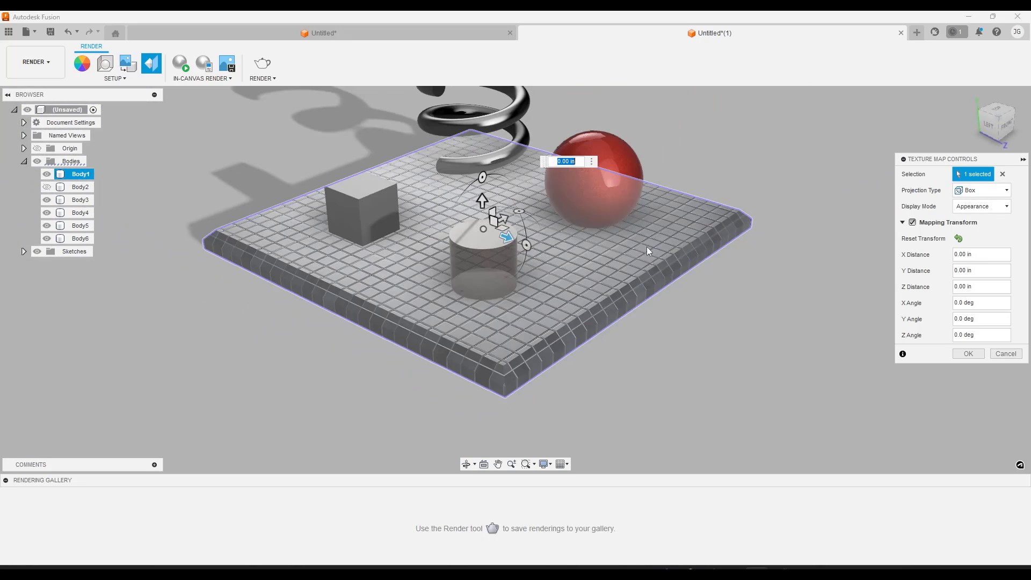
Try the Spherical and Cylindrical projection types on the base slab
{"action": "left_click", "coordinate": [981, 191]}
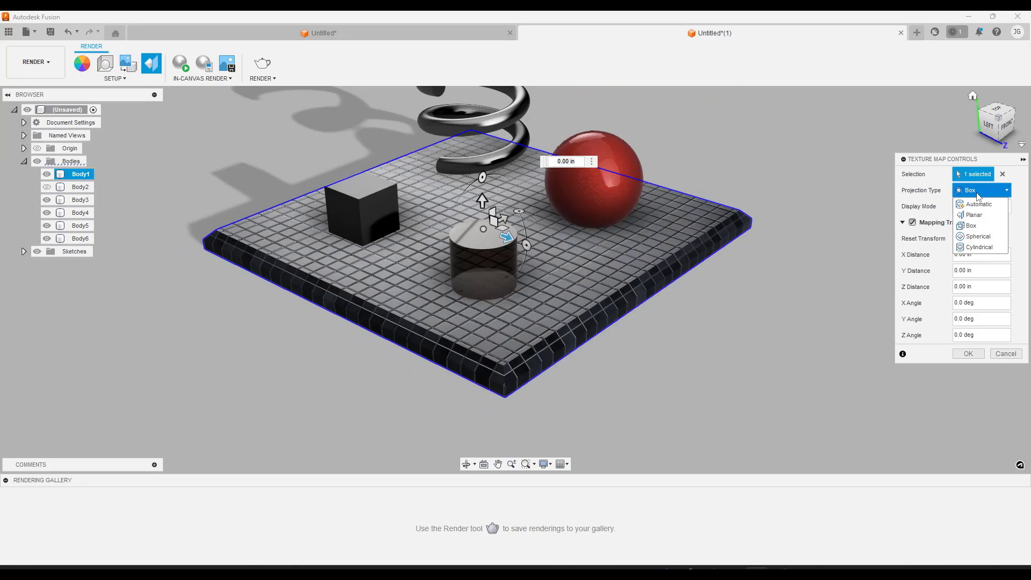
{"action": "left_click", "coordinate": [976, 236]}
{"action": "left_click", "coordinate": [979, 191]}
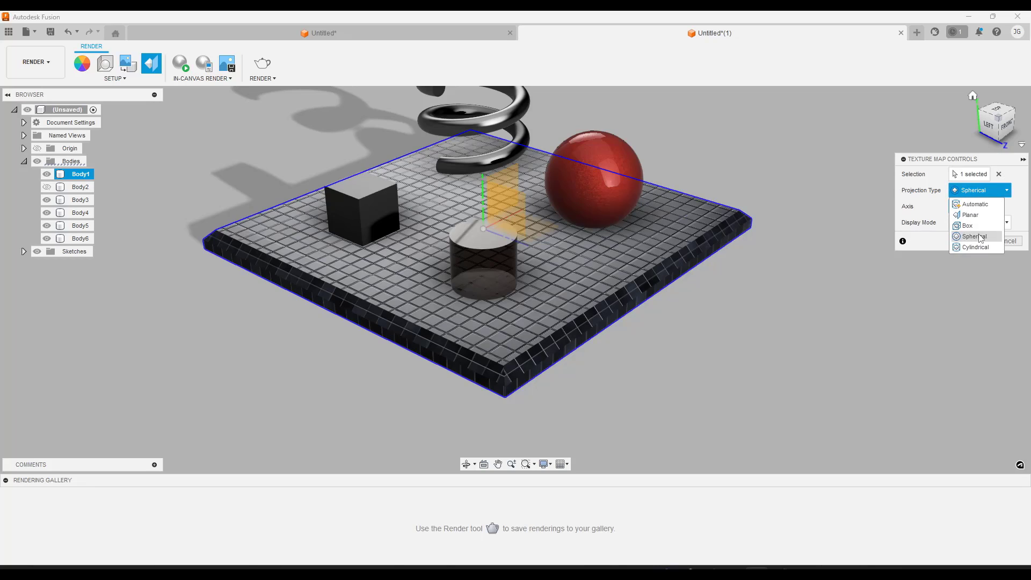
{"action": "left_click", "coordinate": [978, 247]}
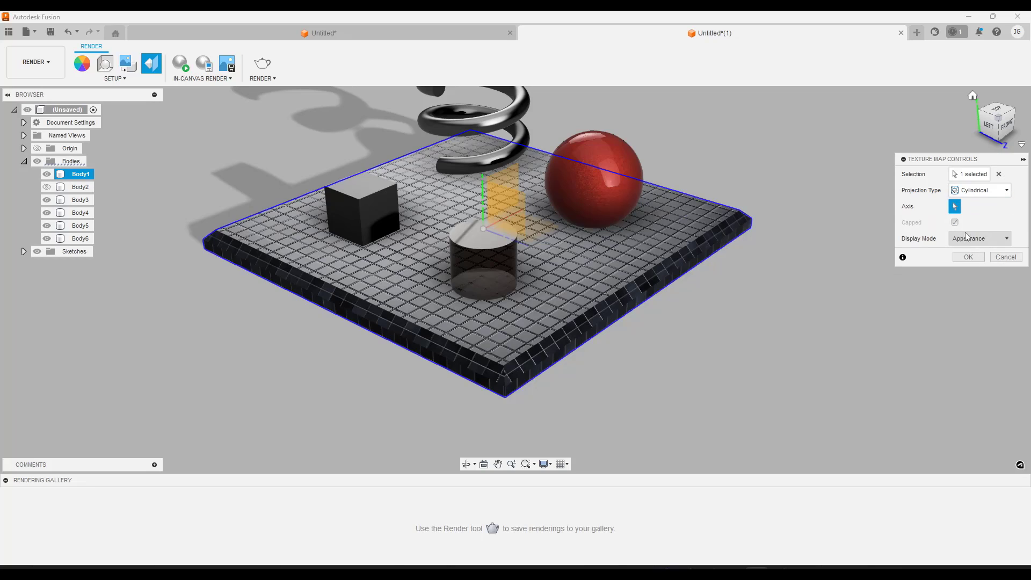
Switch the base slab to Planar projection along the horizontal Z axis and offset the texture by -0.10 in along Y
{"action": "left_click", "coordinate": [975, 191]}
{"action": "left_click", "coordinate": [971, 214]}
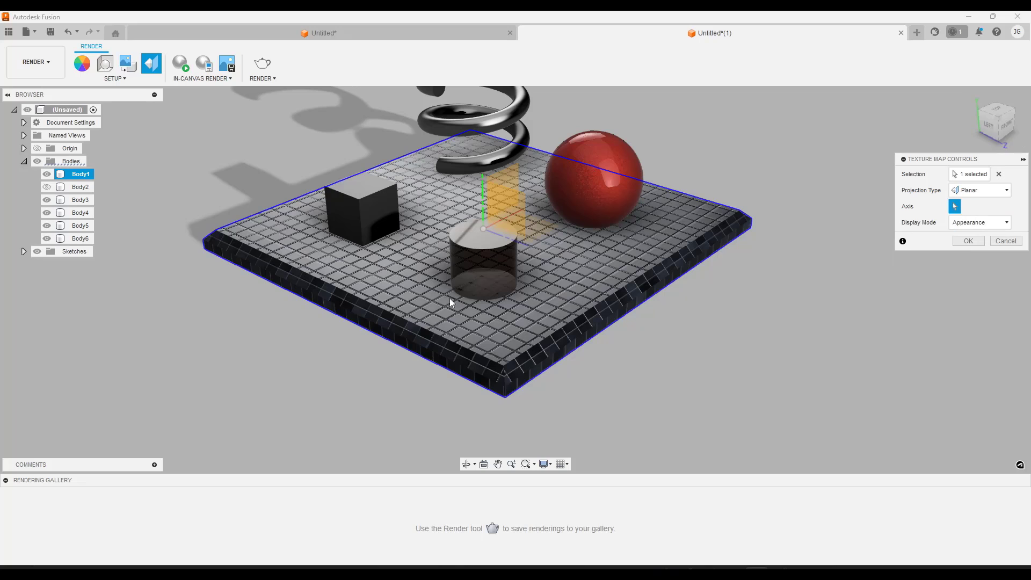
{"action": "left_click", "coordinate": [495, 233]}
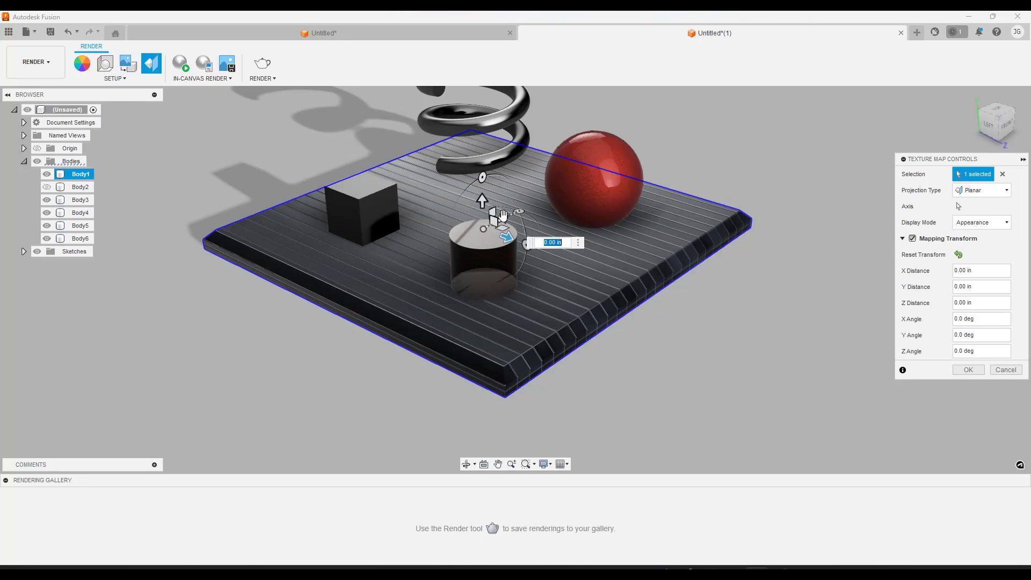
{"action": "left_click_drag", "start_coordinate": [505, 220], "coordinate": [457, 223]}
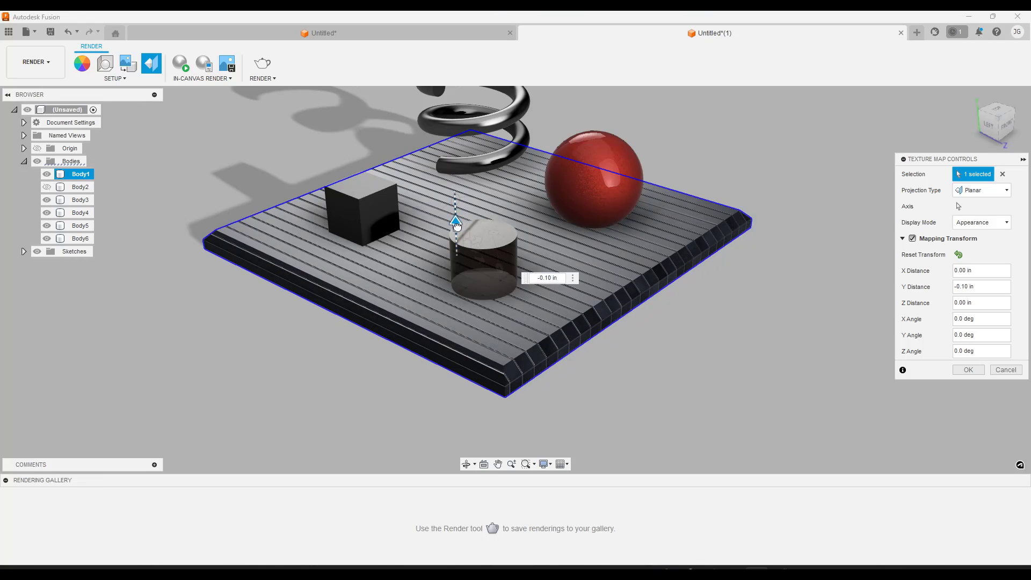
Realign the Planar projection to the vertical Y axis and apply a 0.50 in X offset to the slab's texture
{"action": "left_click", "coordinate": [955, 206]}
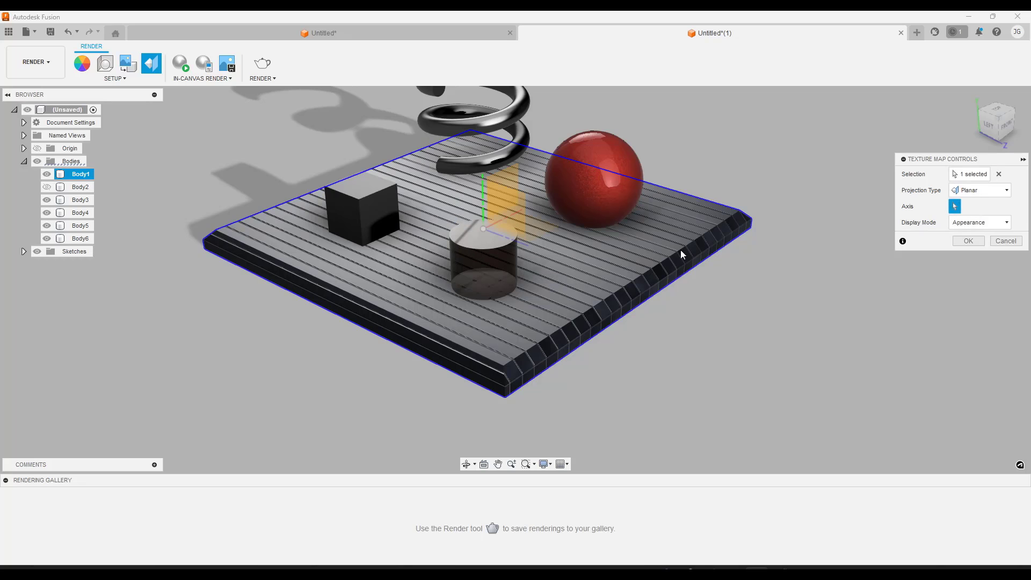
{"action": "left_click", "coordinate": [480, 188]}
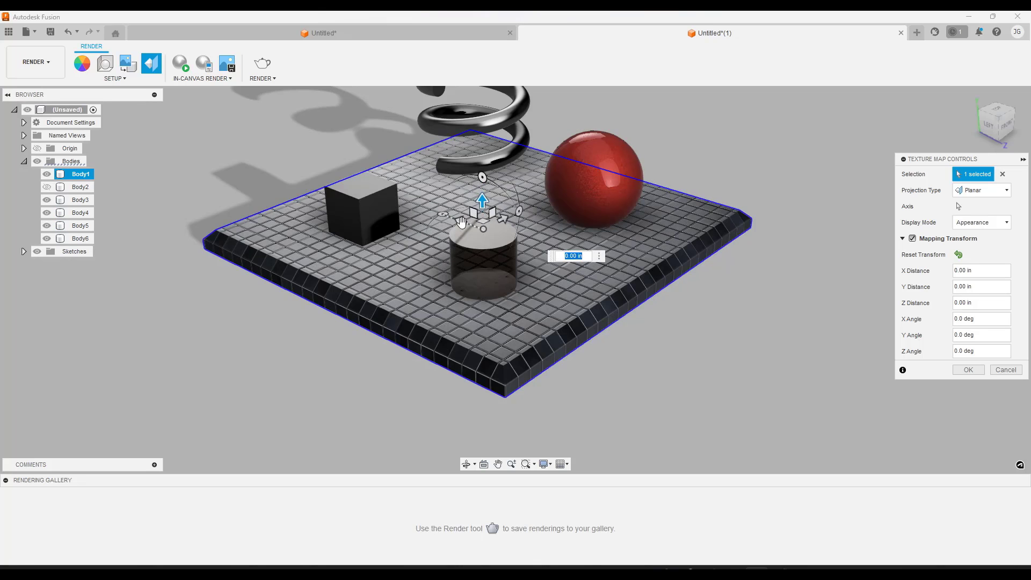
{"action": "left_click_drag", "start_coordinate": [461, 222], "coordinate": [531, 215]}
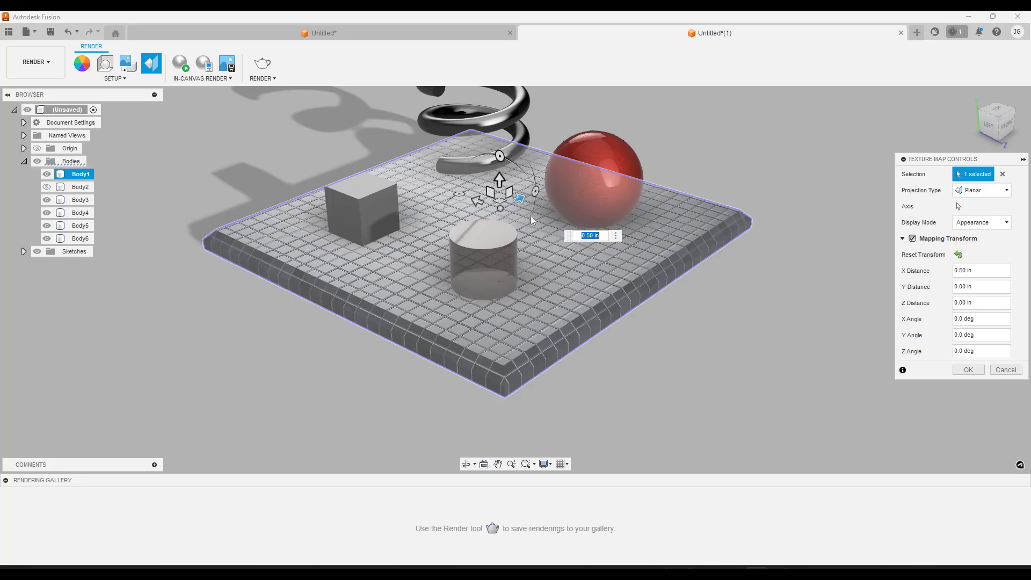
{"action": "scroll", "coordinate": [558, 258], "scroll_direction": "down", "scroll_amount": 2}
{"action": "scroll", "coordinate": [594, 259], "scroll_direction": "up", "scroll_amount": 1}
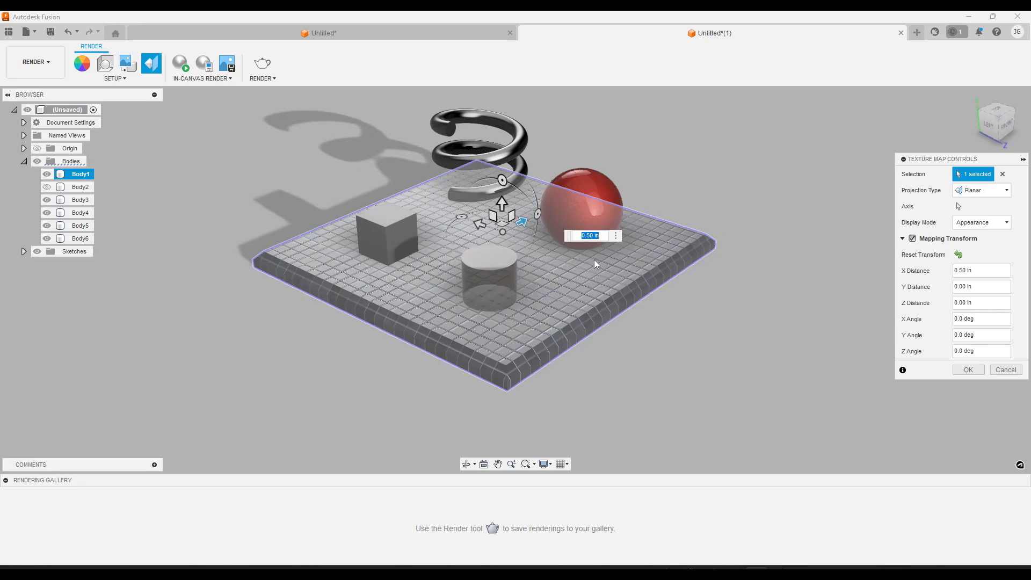
{"action": "left_click", "coordinate": [968, 369]}
Run an in-canvas render of the whole scene to check the tiled base slab, and stop it
{"action": "middle_click_drag", "start_coordinate": [582, 317], "coordinate": [576, 292], "text": "shift"}
{"action": "scroll", "coordinate": [547, 213], "scroll_direction": "up", "scroll_amount": 1}
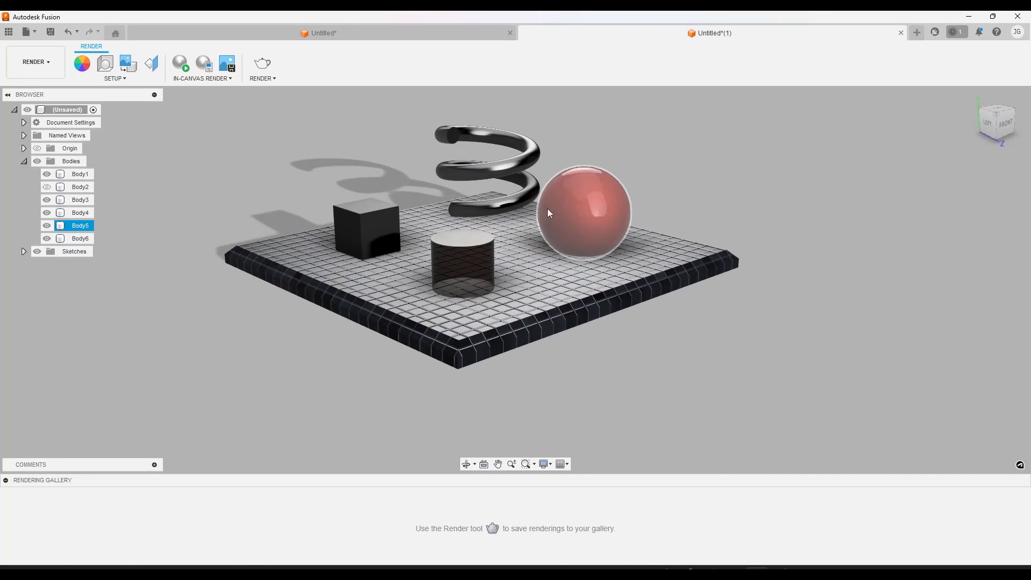
{"action": "left_click", "coordinate": [180, 64]}
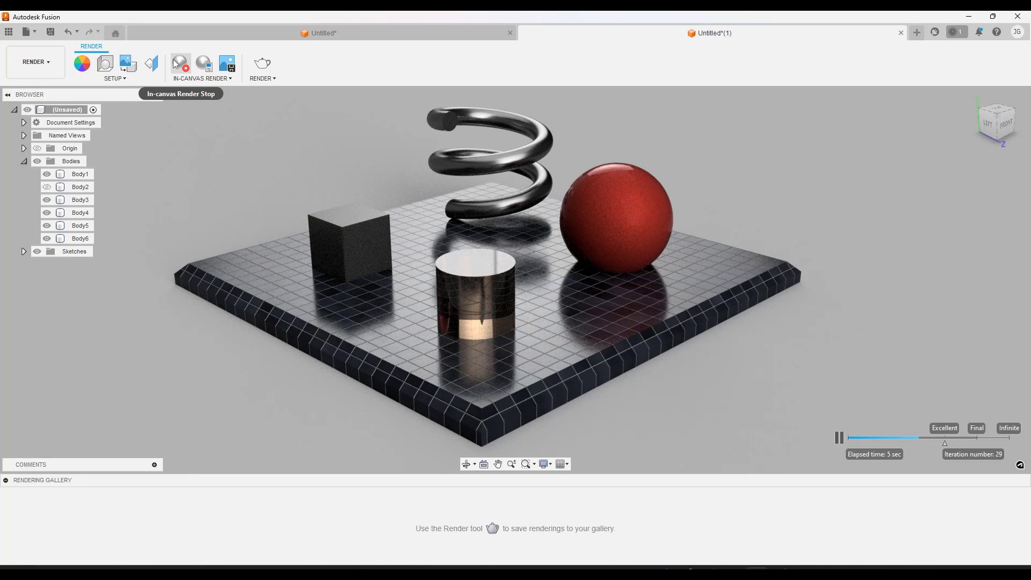
{"action": "left_click", "coordinate": [175, 63]}
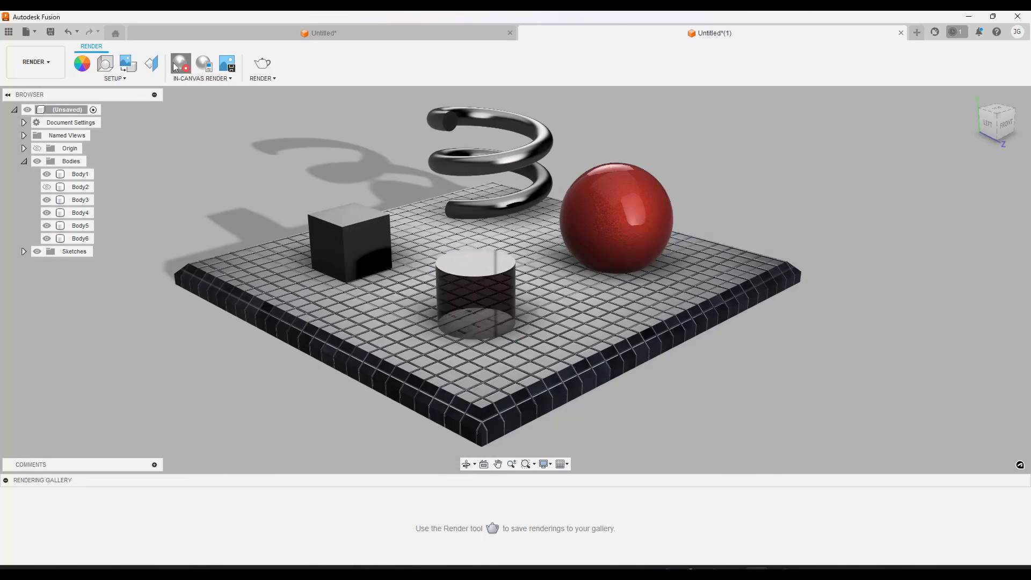
Restart the in-canvas render and examine the slab's tiles and reflections up close
{"action": "left_click", "coordinate": [175, 64]}
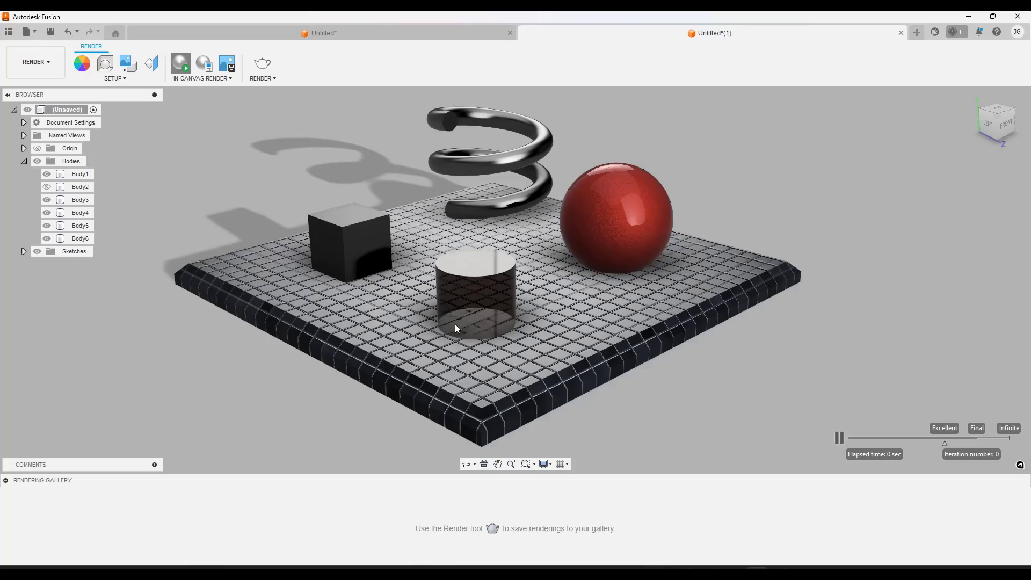
{"action": "left_click", "coordinate": [455, 325]}
{"action": "scroll", "coordinate": [499, 376], "scroll_direction": "up", "scroll_amount": 3}
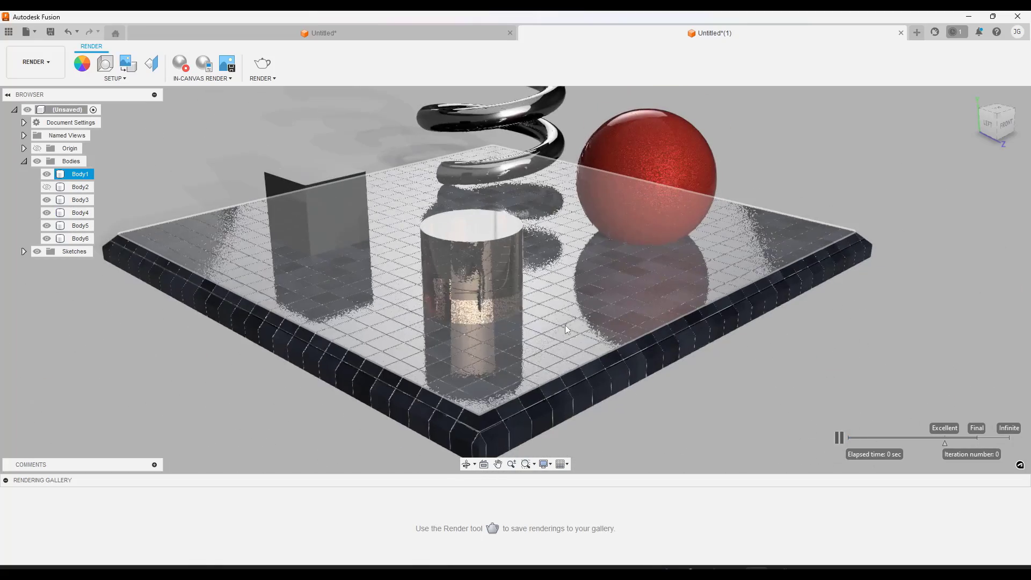
{"action": "left_click", "coordinate": [816, 169]}
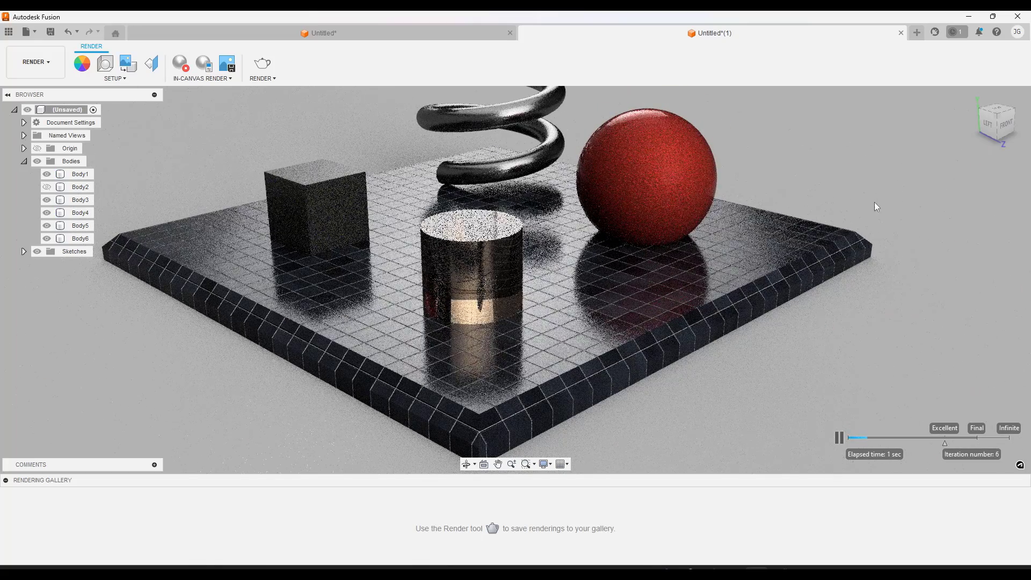